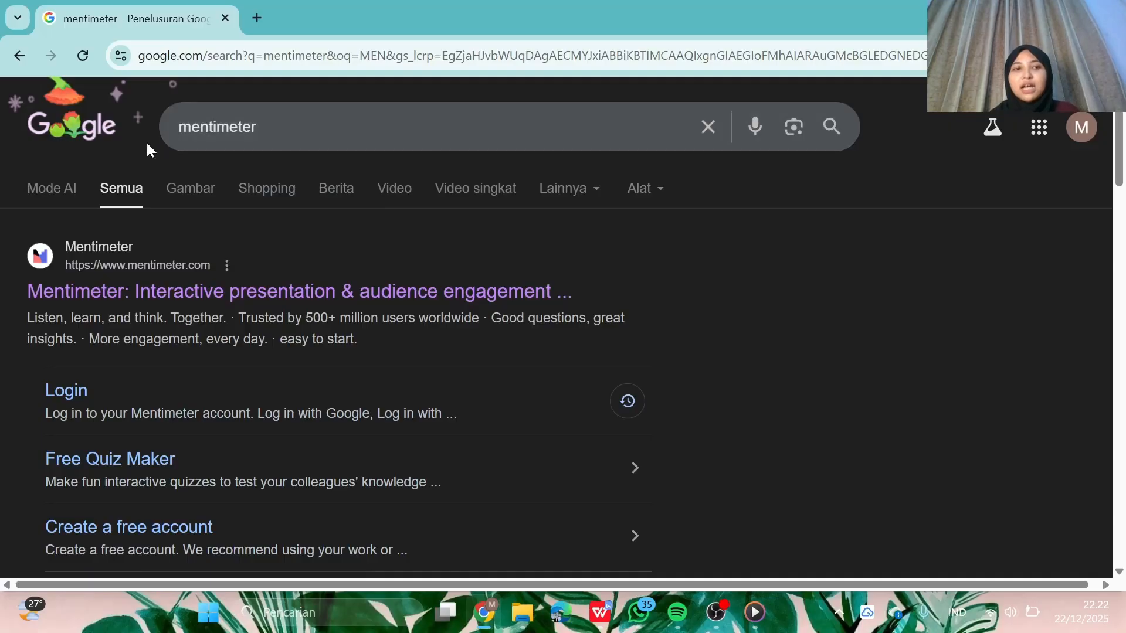
# - Open the Mentimeter homepage from the Google search results
pyautogui.click(124, 291)
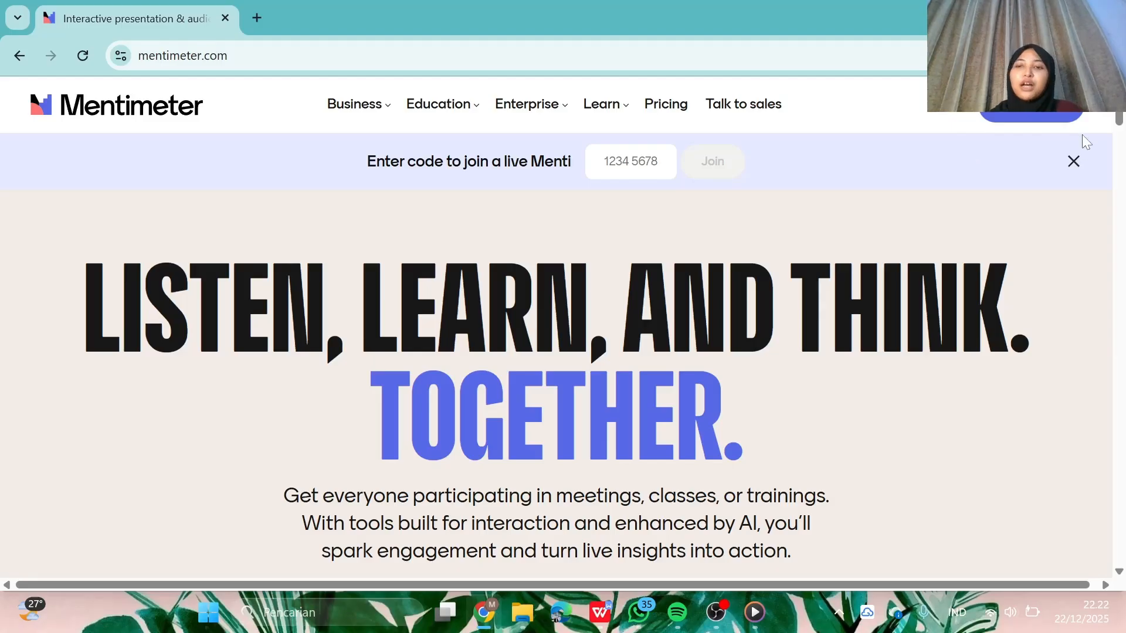
# - Create a new presentation from scratch with a Text content slide
pyautogui.click(1041, 118)
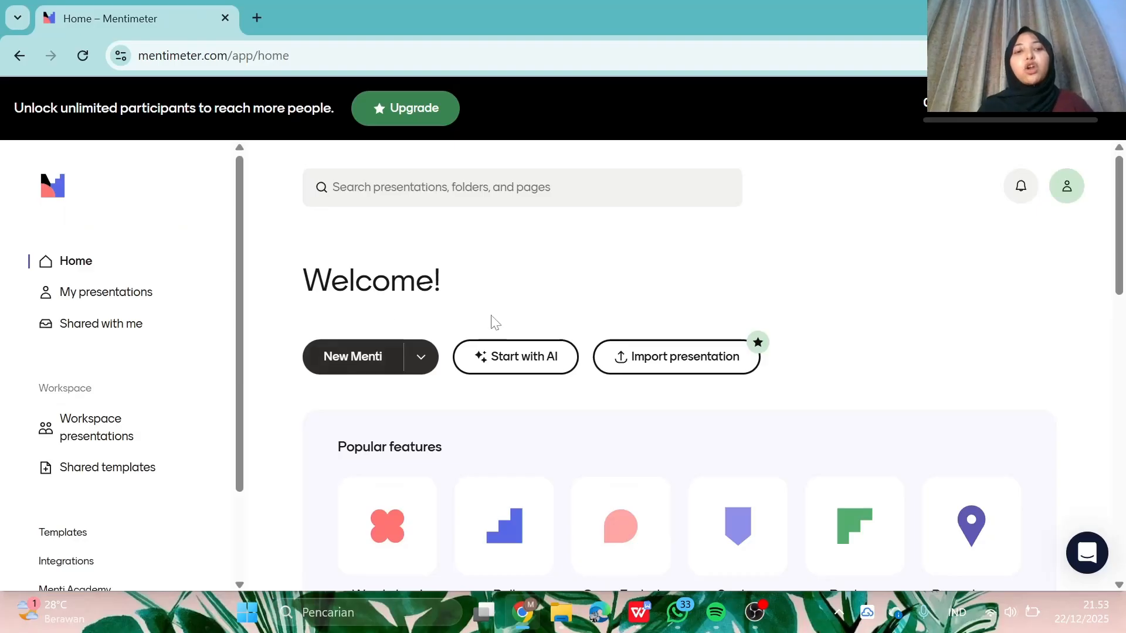
pyautogui.click(365, 371)
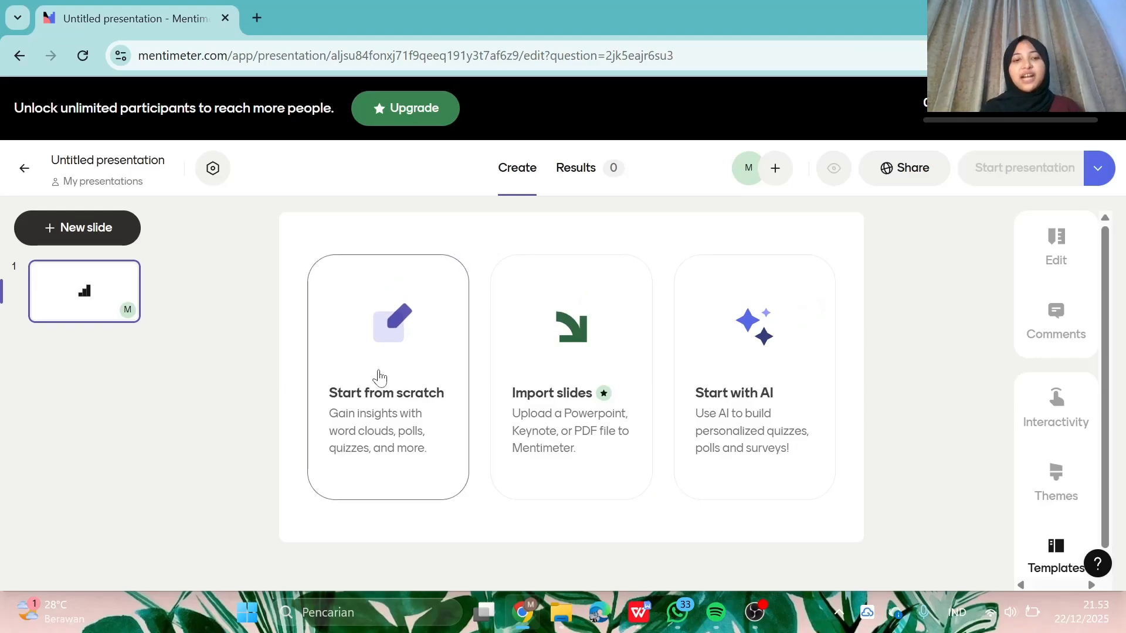
pyautogui.click(379, 377)
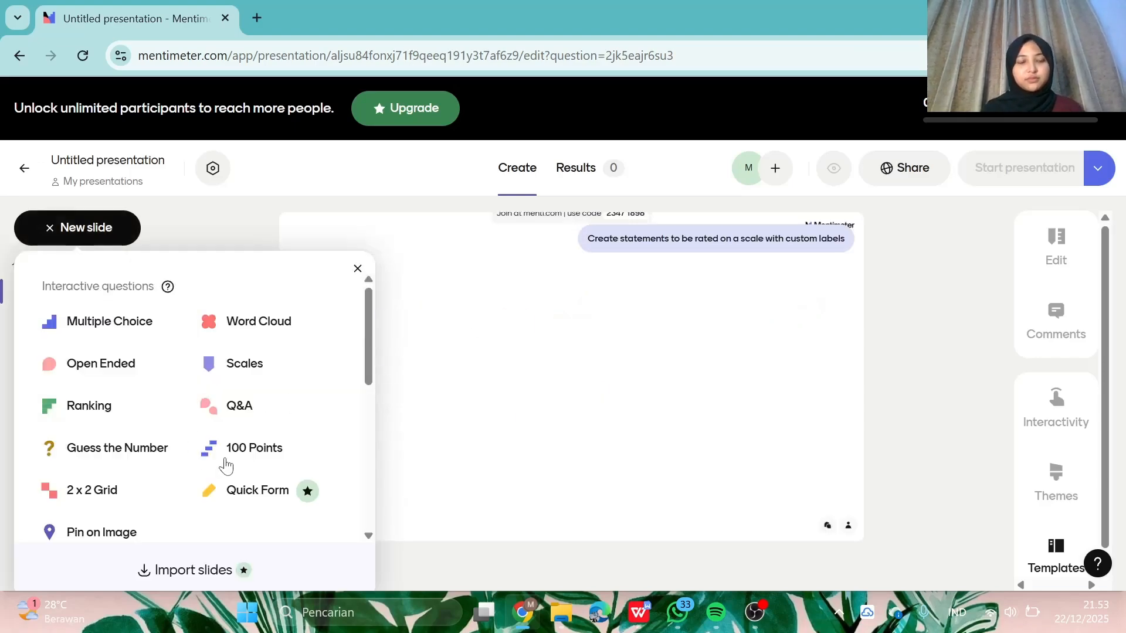
pyautogui.scroll(-5, 226, 465)
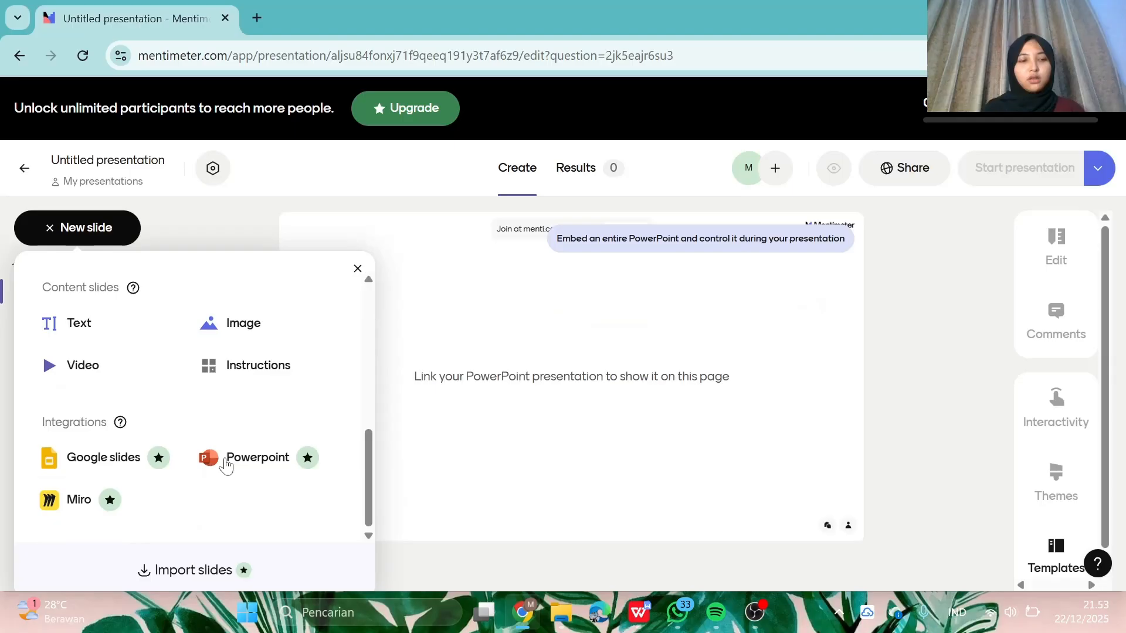
pyautogui.click(107, 322)
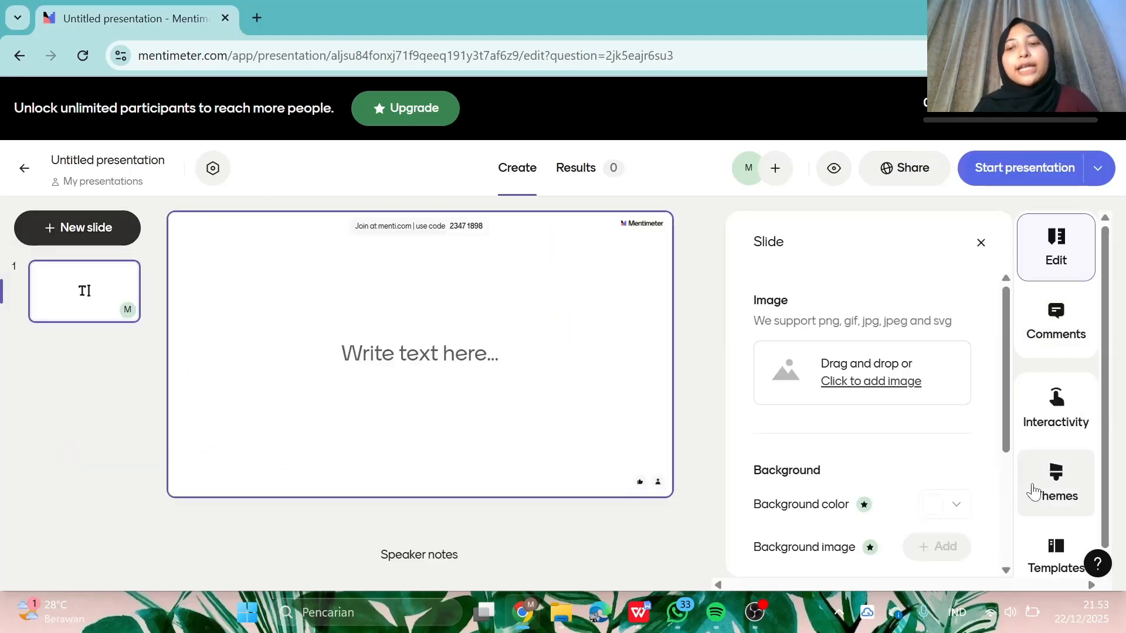
# - Apply the pink Rosehip theme to the presentation
pyautogui.click(1033, 492)
pyautogui.scroll(-1, 912, 358)
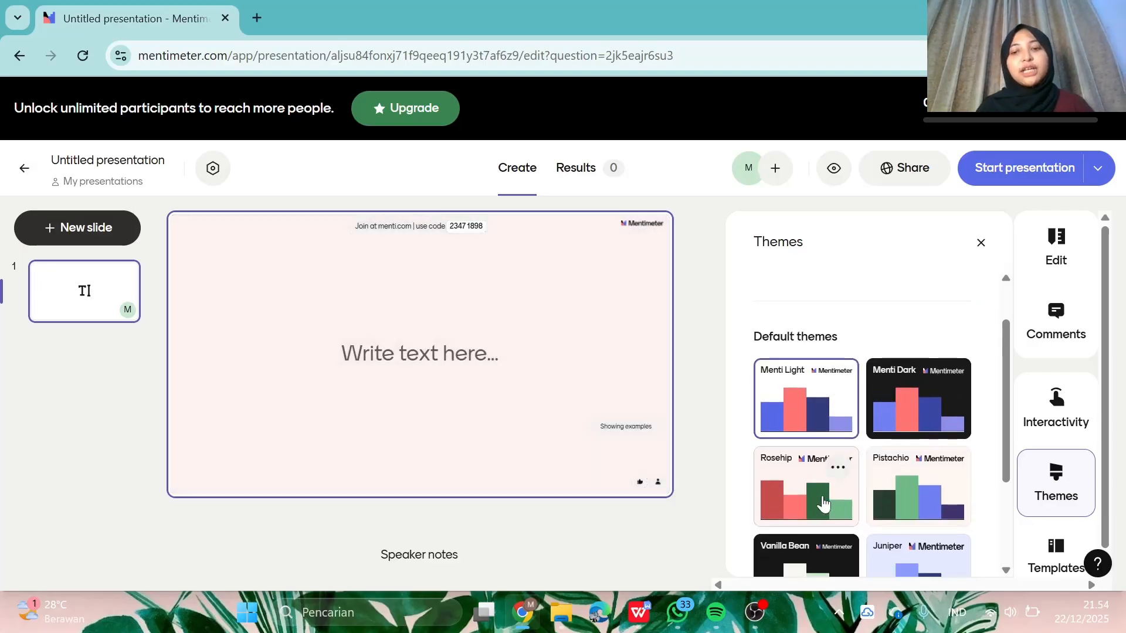
pyautogui.scroll(-2, 906, 502)
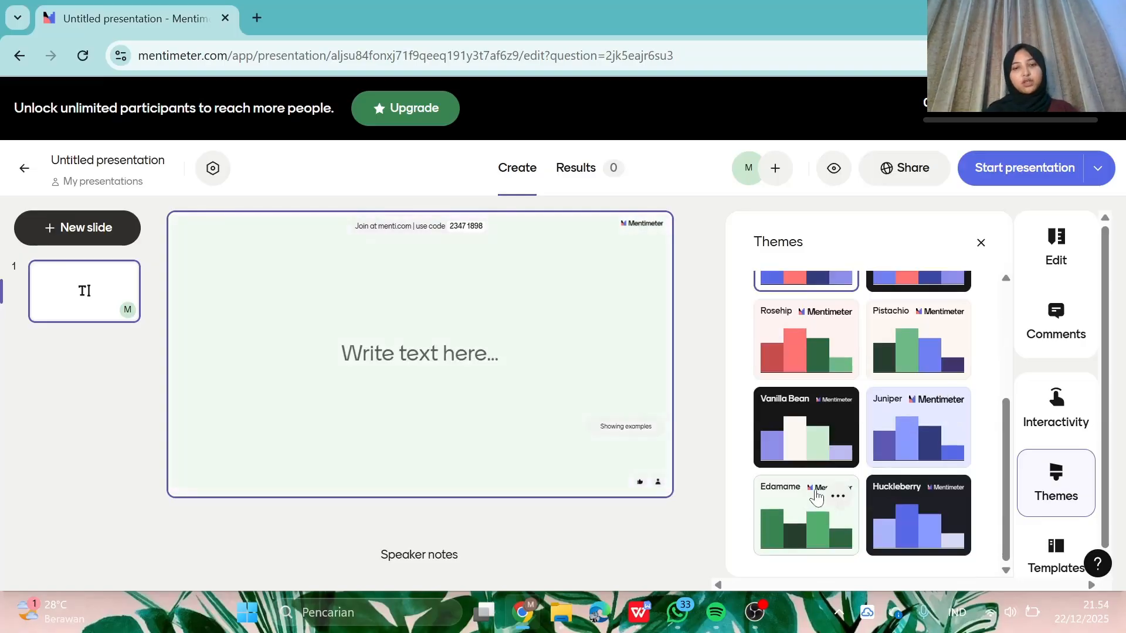
pyautogui.scroll(3, 812, 497)
pyautogui.click(809, 528)
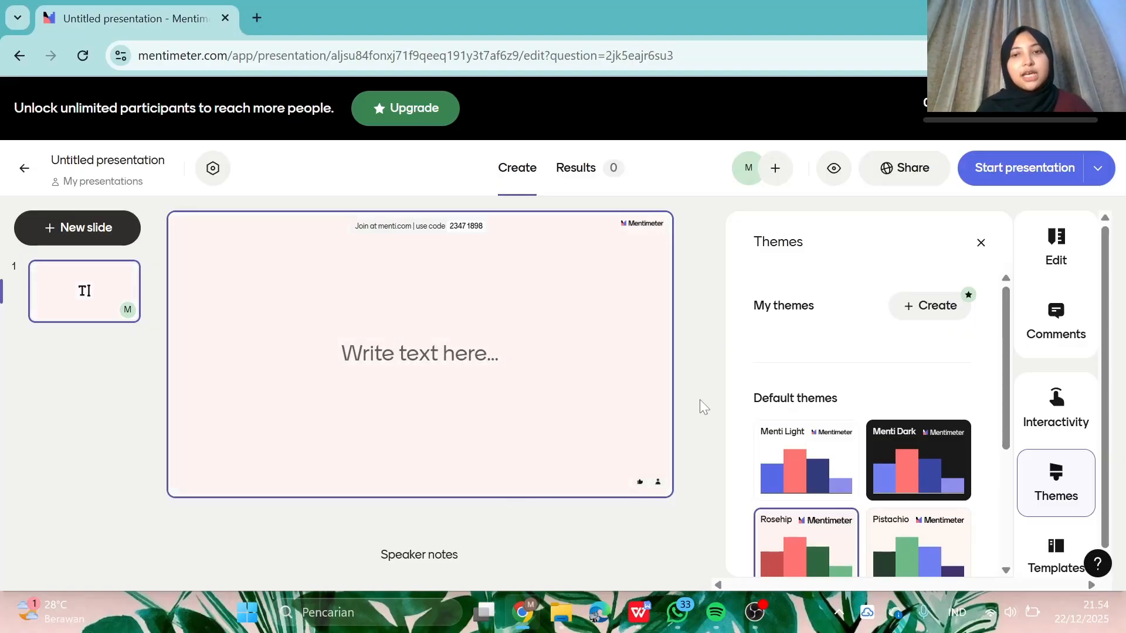
pyautogui.click(978, 242)
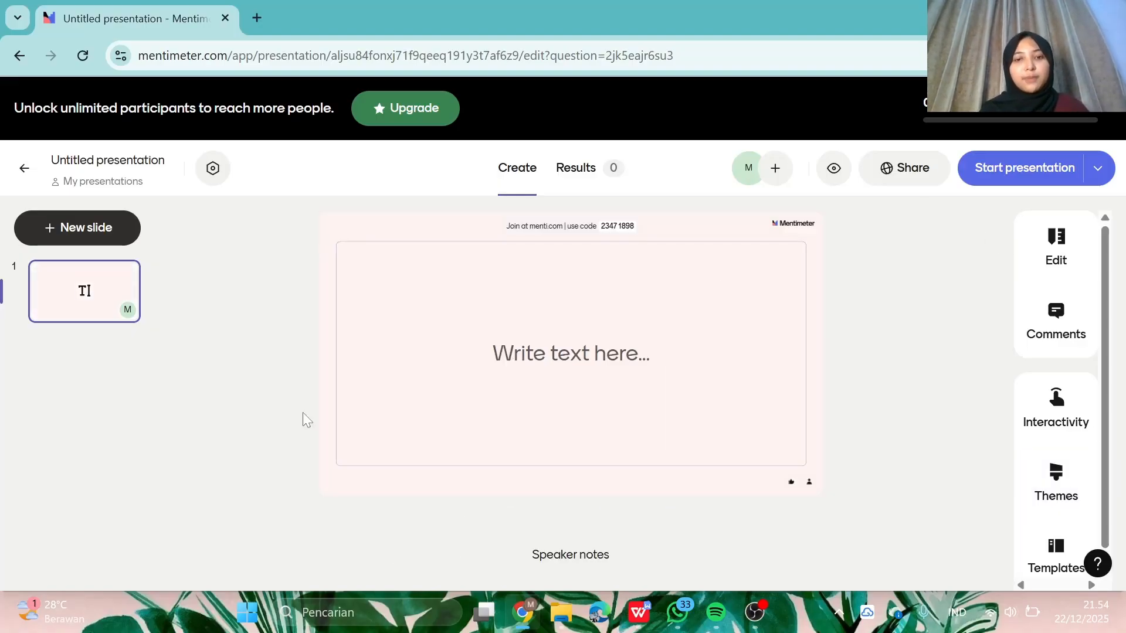
# - Type 'PUBLISITAS DAN PUBLIKASI' with the author's name and student number on lines below
pyautogui.click(572, 354)
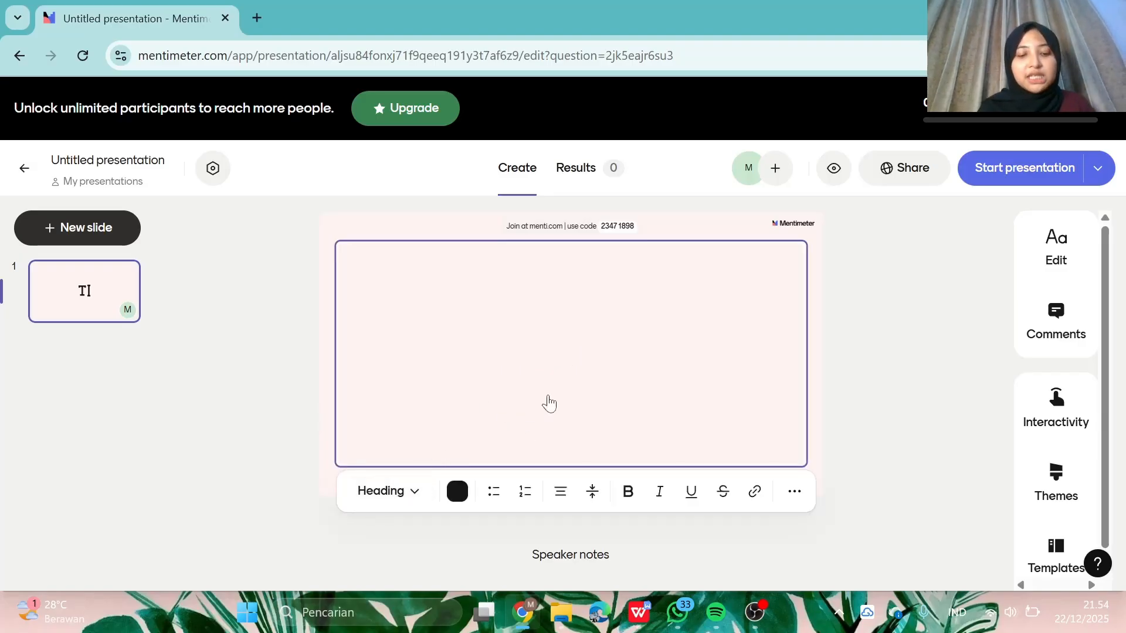
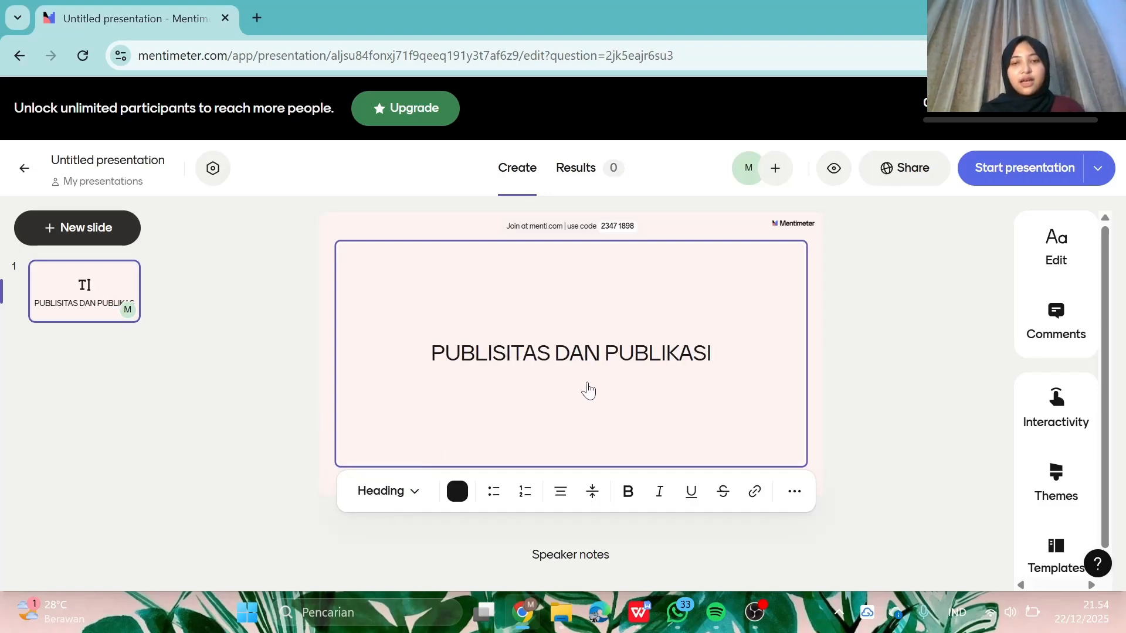
pyautogui.press('Return')
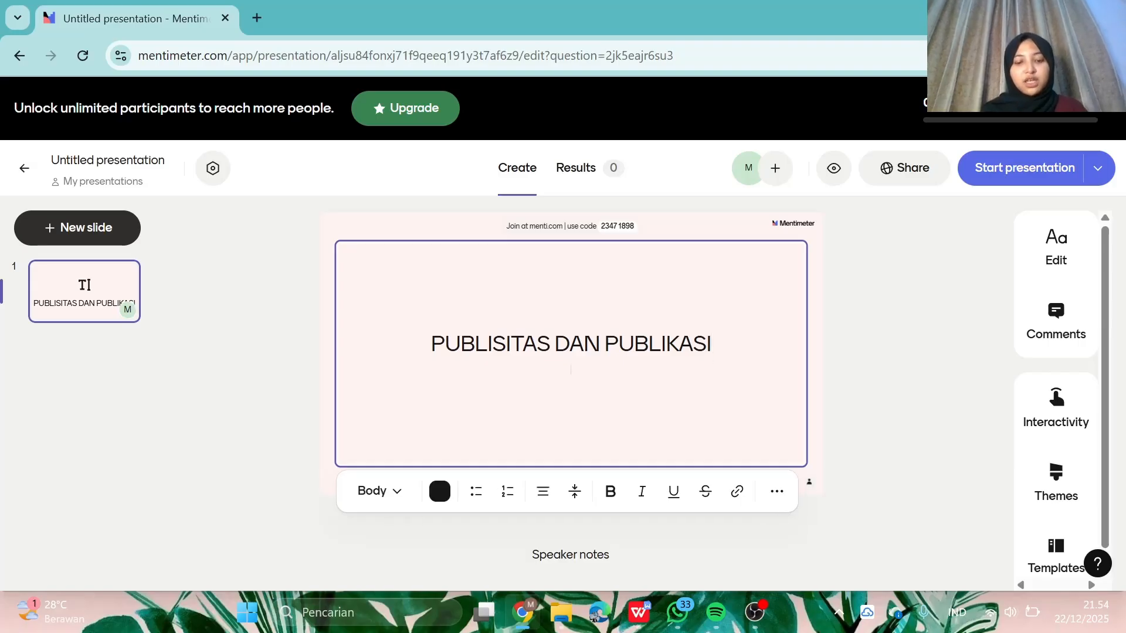
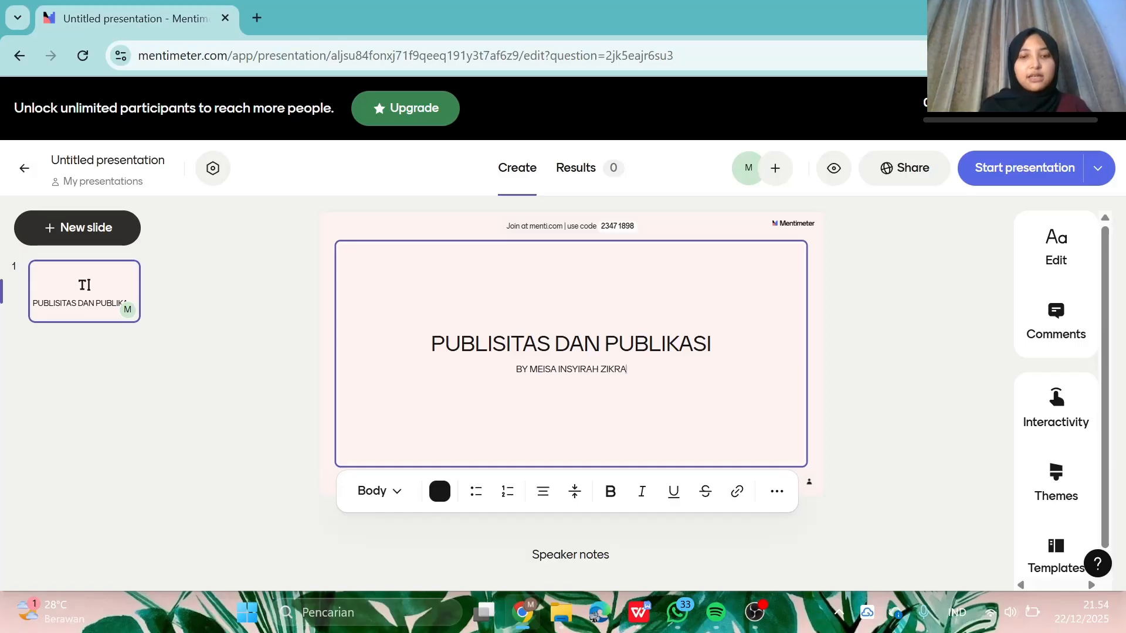
pyautogui.press('Return')
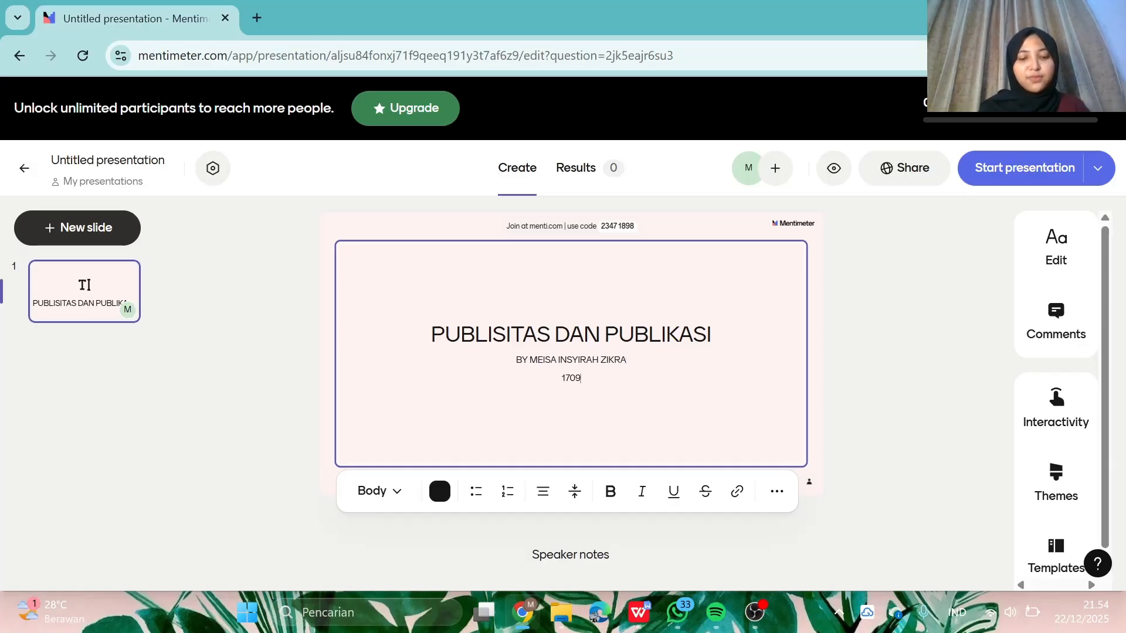
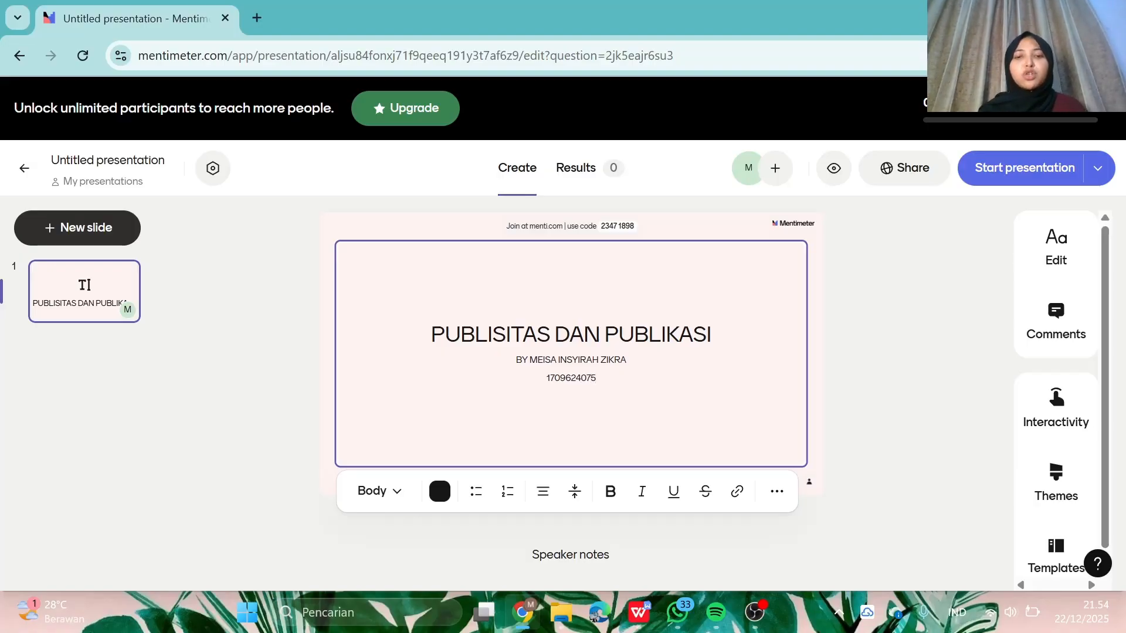
# - Make the title PUBLISITAS DAN PUBLIKASI bold in the Display style
pyautogui.moveTo(712, 335); pyautogui.dragTo(431, 335)
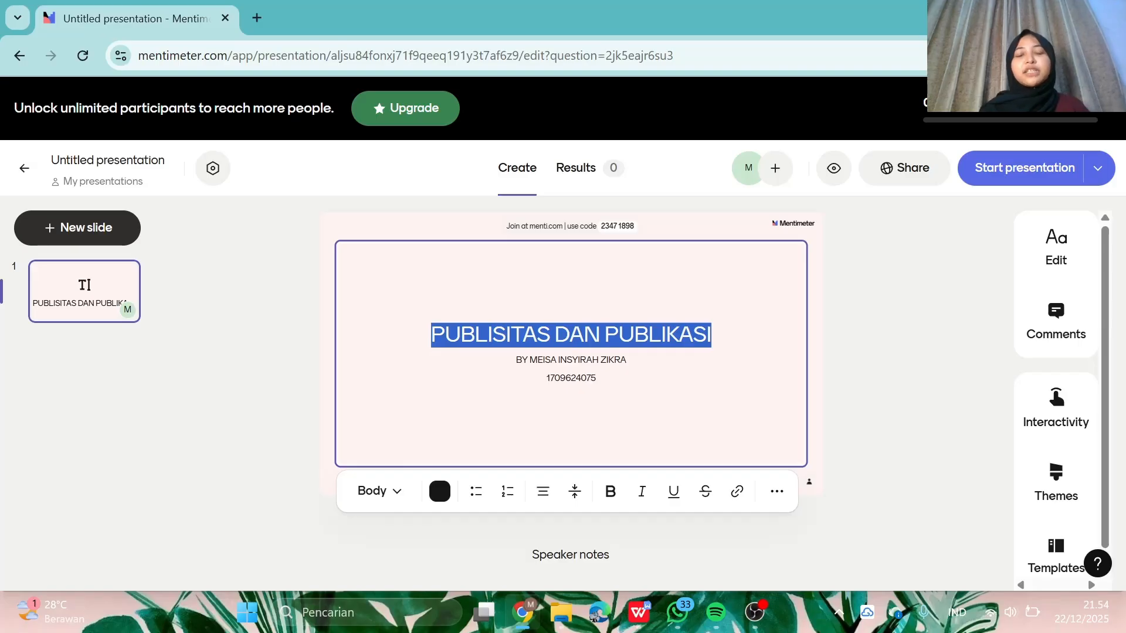
pyautogui.click(610, 492)
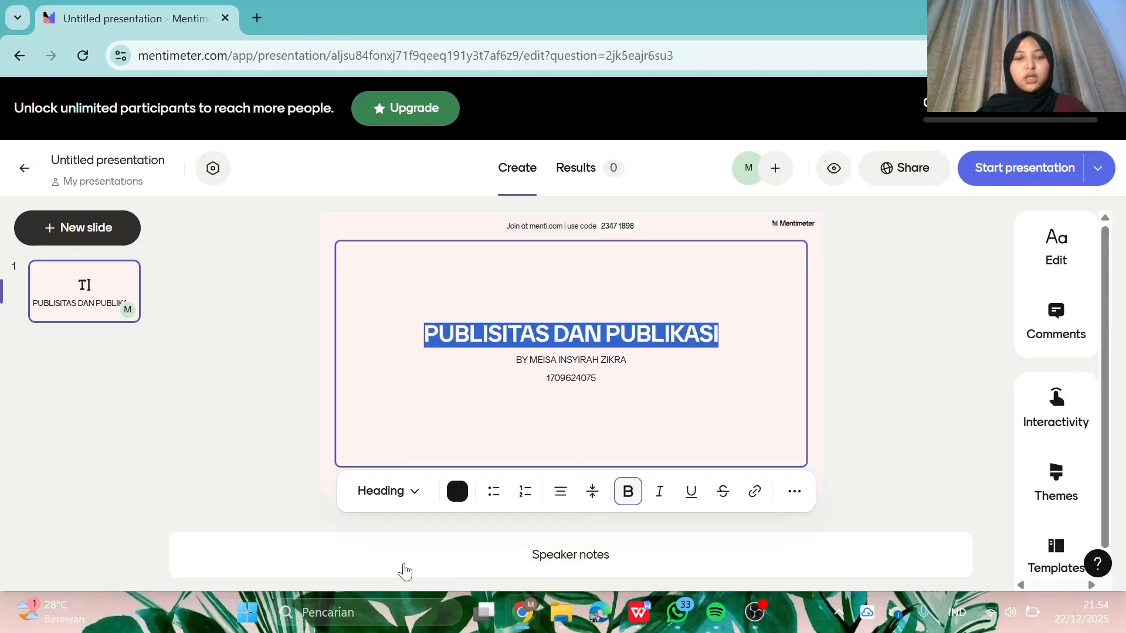
pyautogui.click(382, 499)
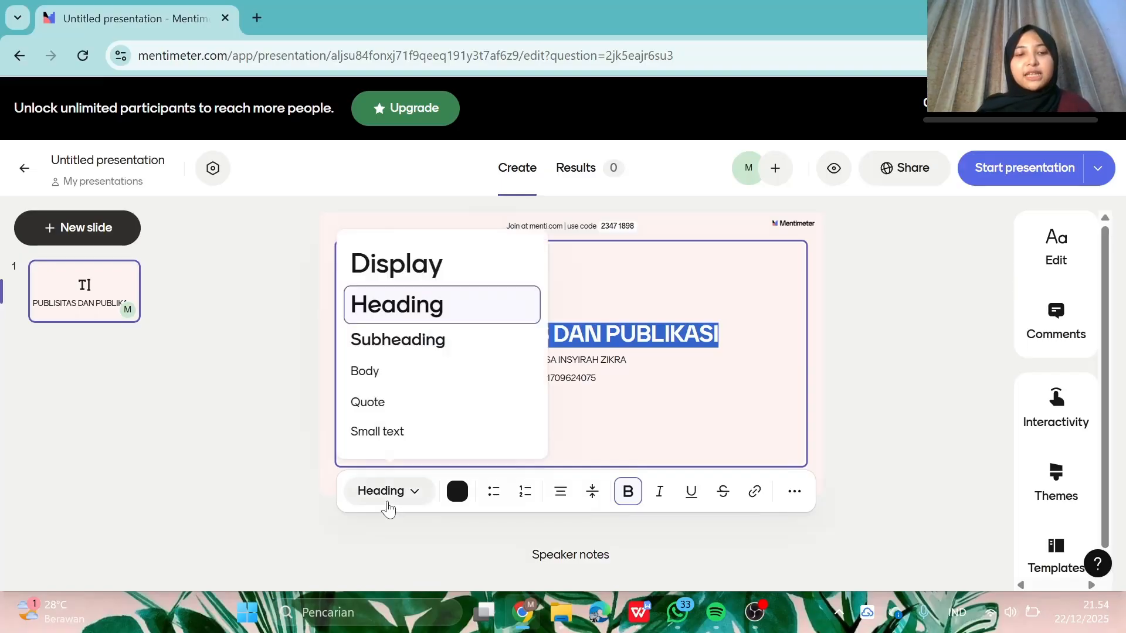
pyautogui.click(457, 275)
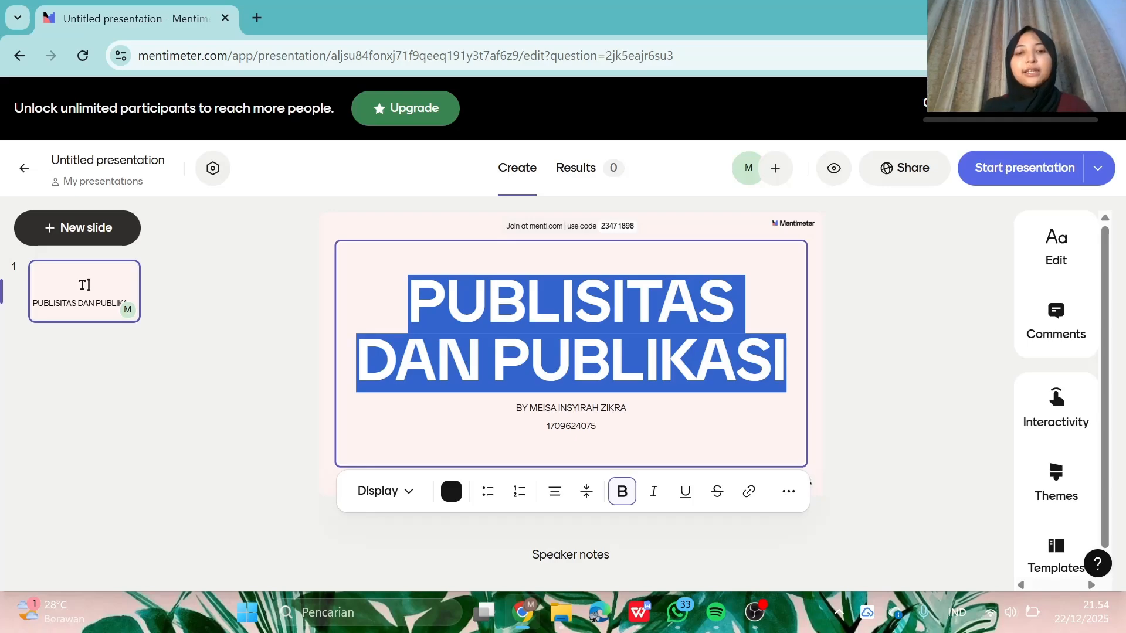
# - Format the author name and number lines as a Small-text Quote block
pyautogui.moveTo(597, 427); pyautogui.dragTo(515, 408)
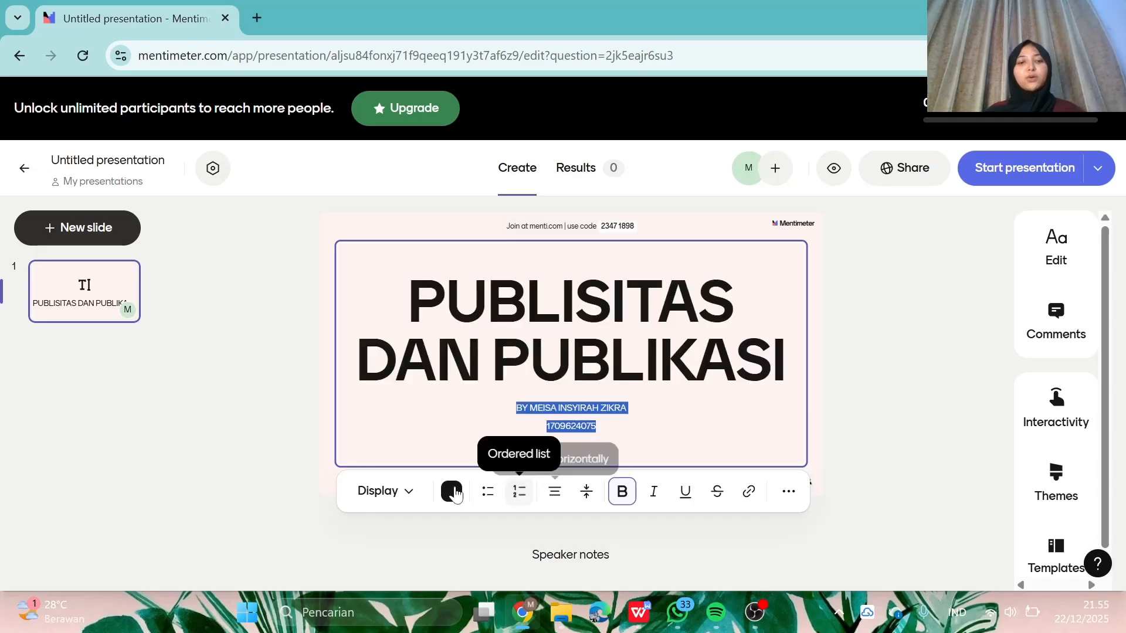
pyautogui.click(383, 492)
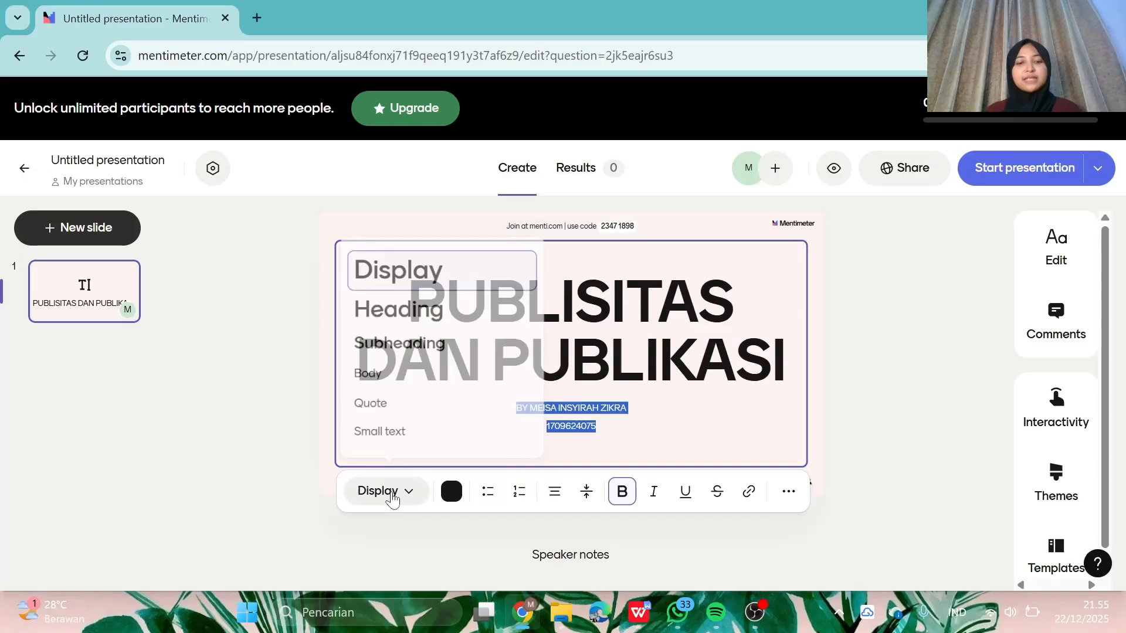
pyautogui.click(435, 372)
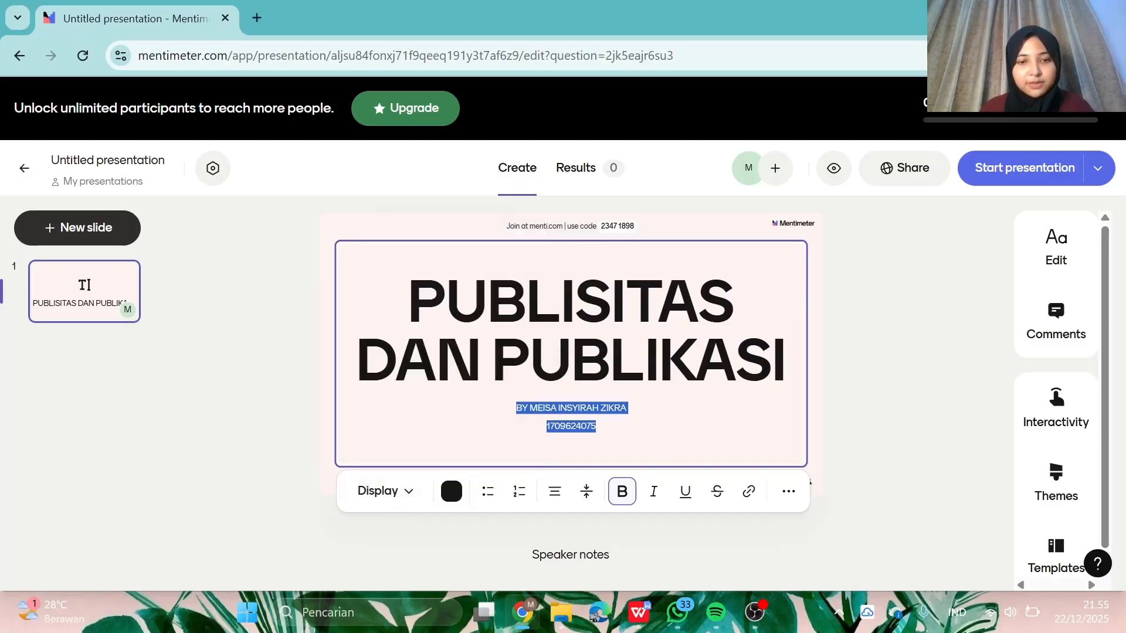
pyautogui.click(410, 499)
pyautogui.click(426, 404)
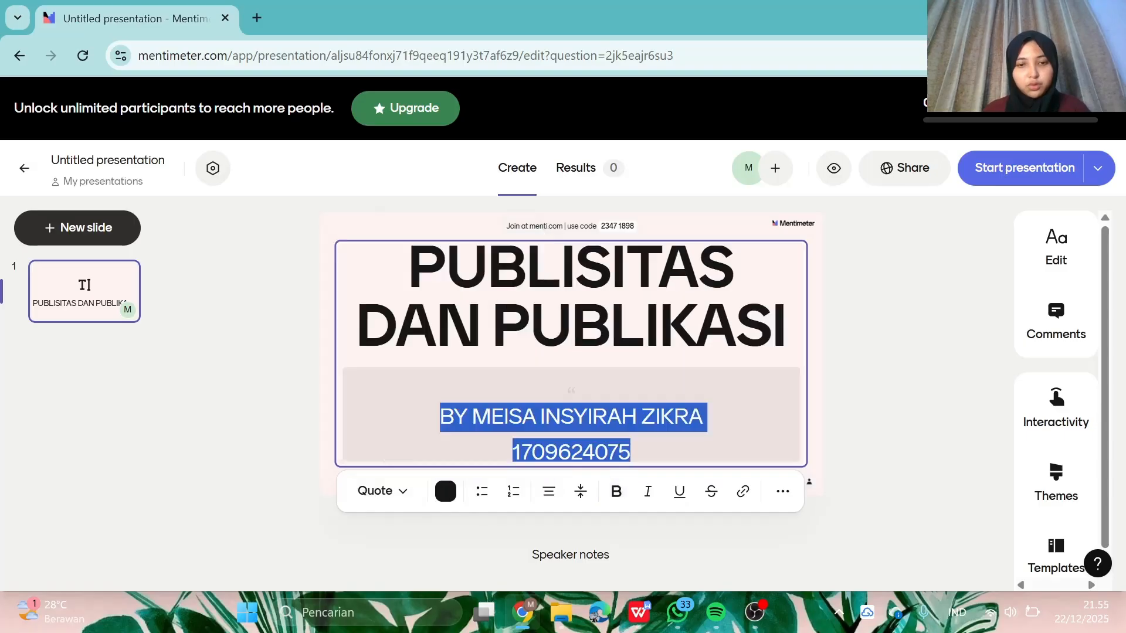
pyautogui.click(403, 493)
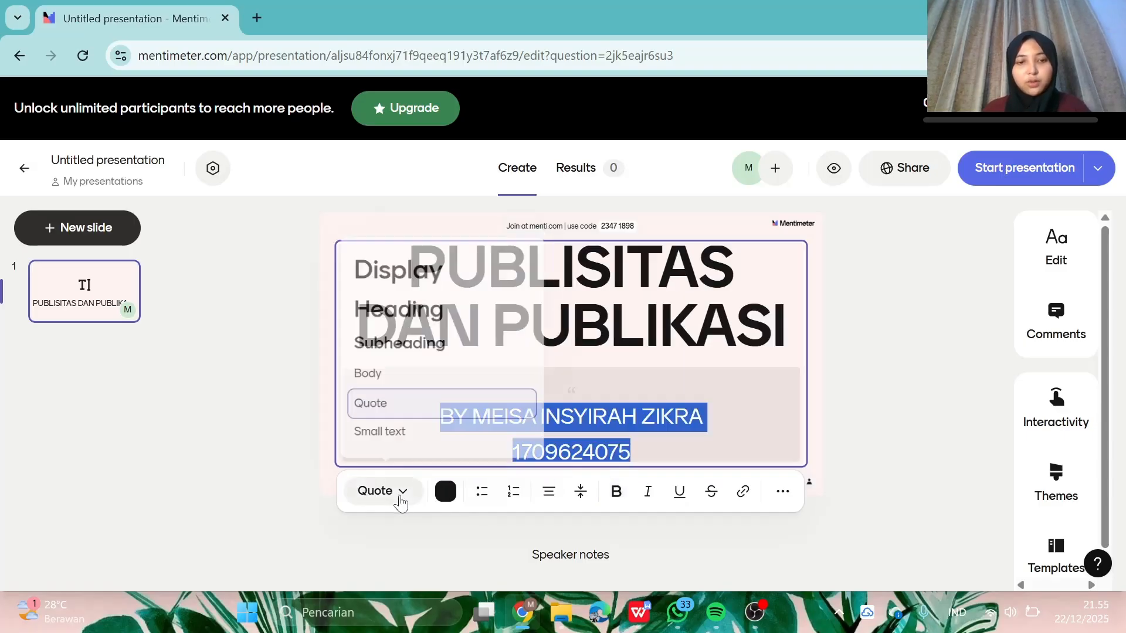
pyautogui.click(422, 432)
pyautogui.click(868, 423)
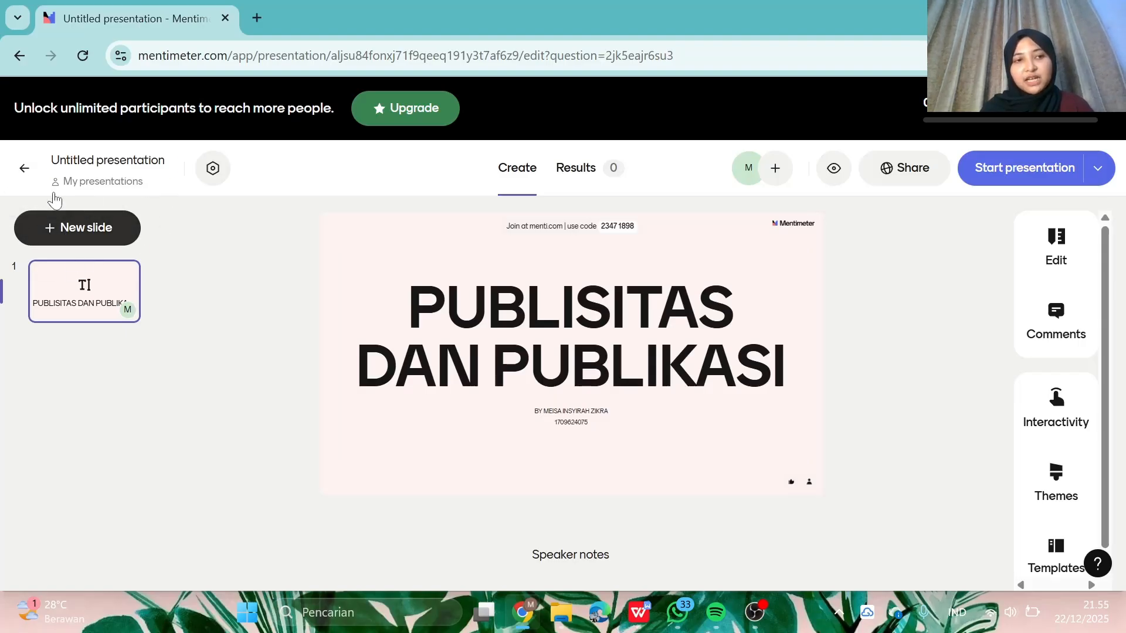
# - Add a second, empty Text slide to the presentation
pyautogui.click(93, 228)
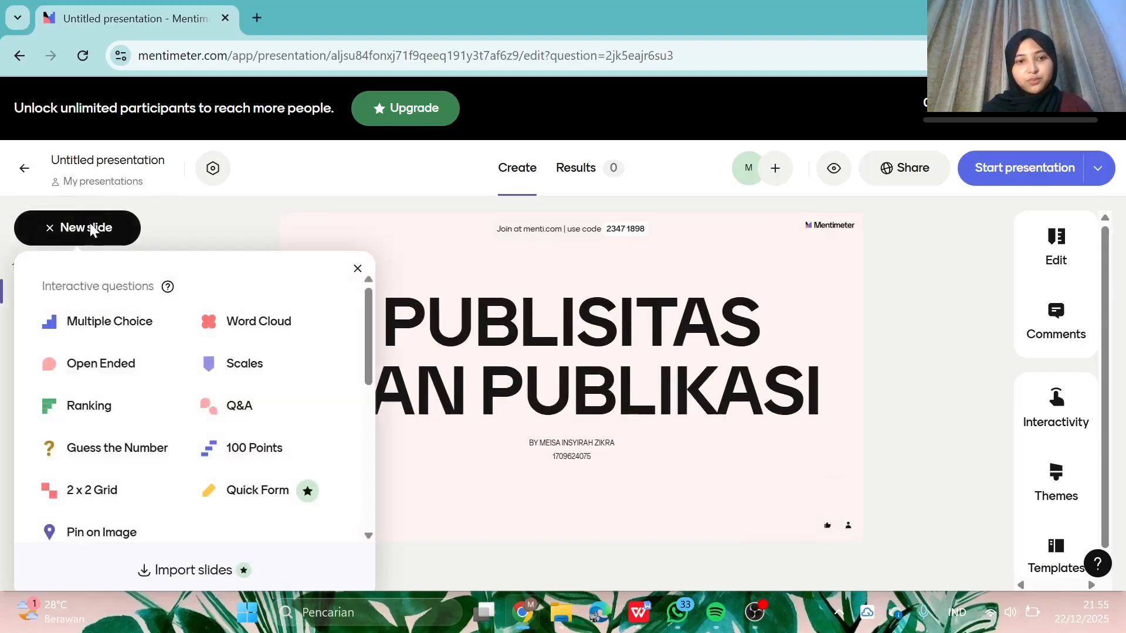
pyautogui.scroll(-5, 166, 481)
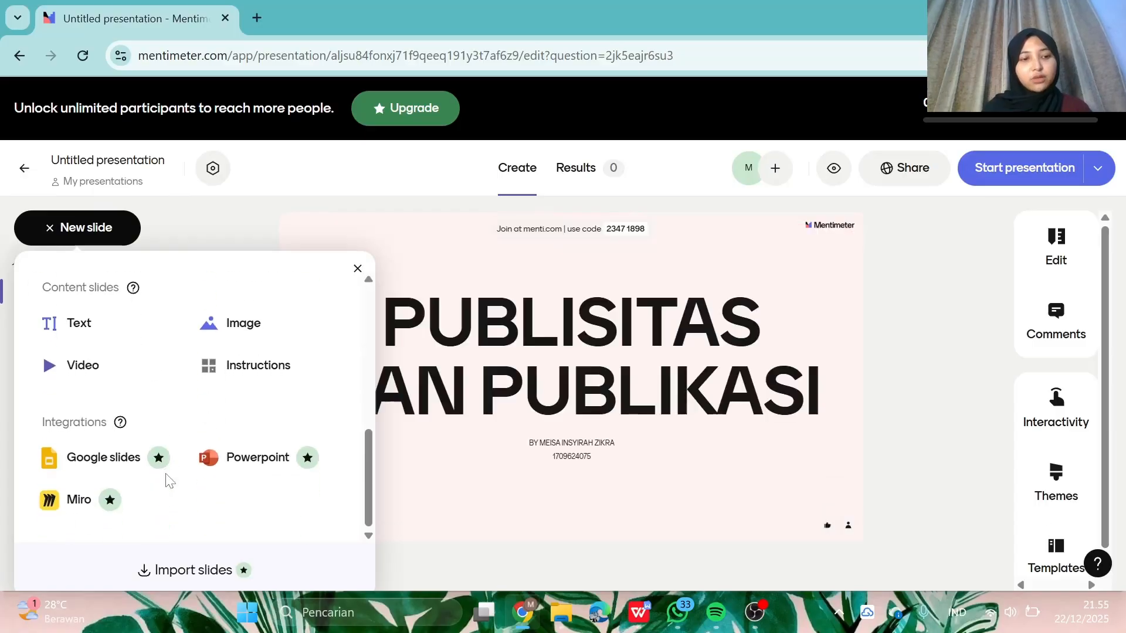
pyautogui.click(80, 314)
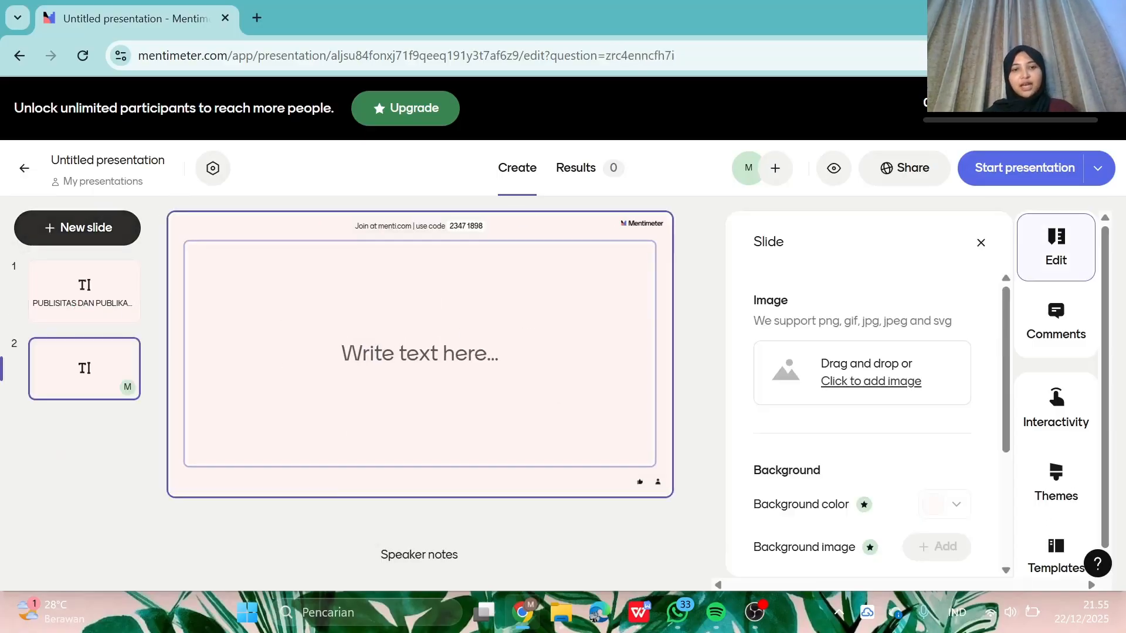
# - Select the Publikasi definition paragraph in the WPS Writer material document
pyautogui.moveTo(650, 589)
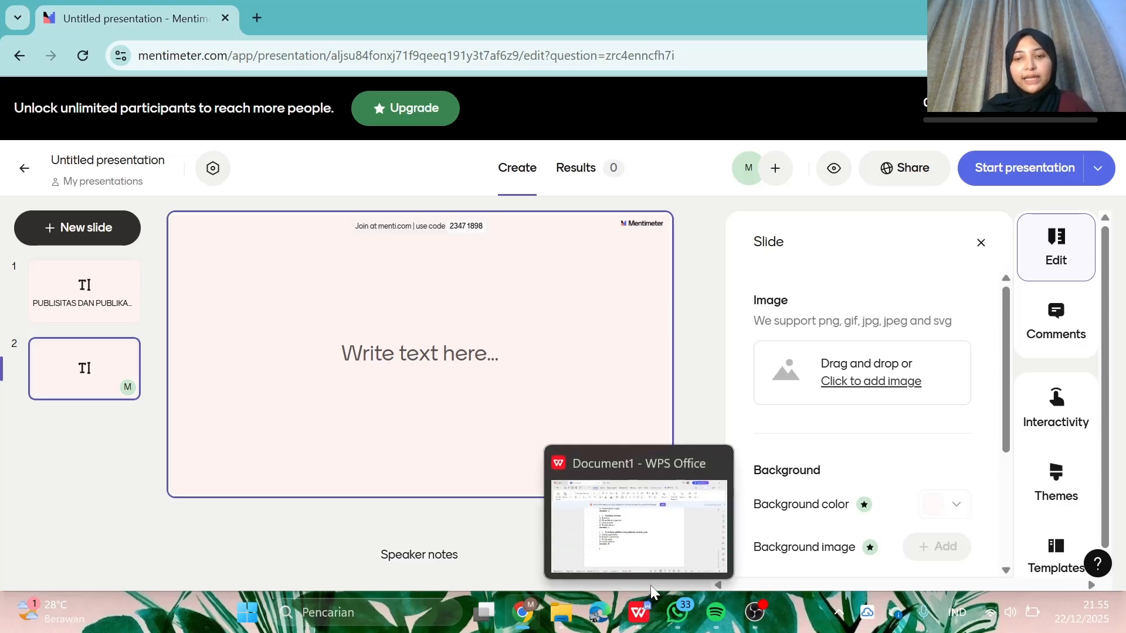
pyautogui.click(646, 523)
pyautogui.scroll(15, 531, 375)
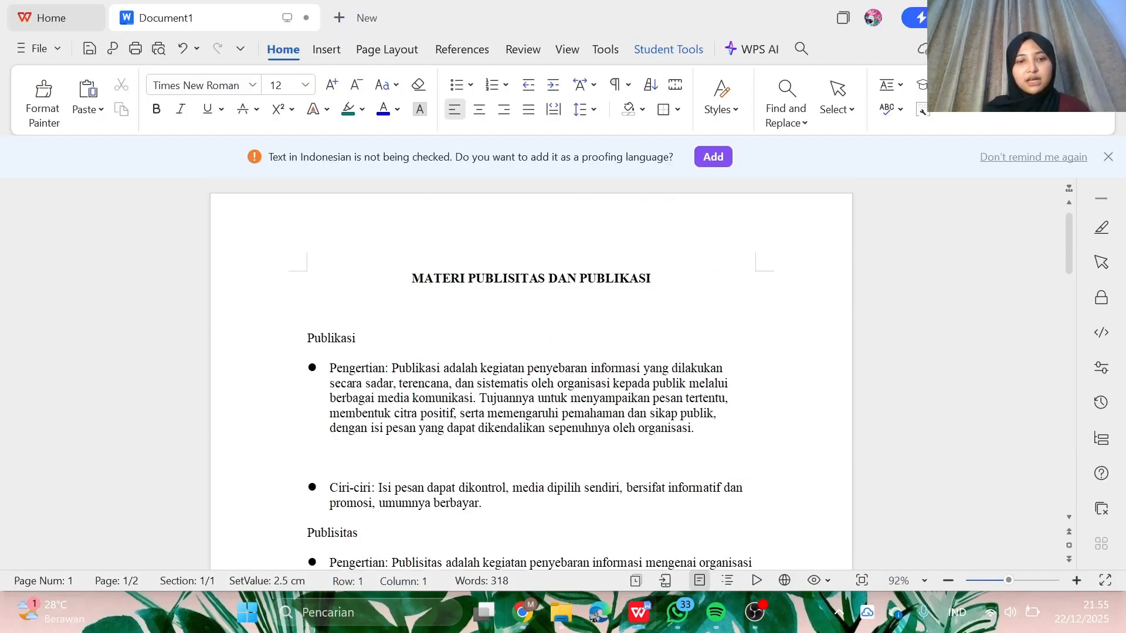
pyautogui.moveTo(392, 369); pyautogui.dragTo(699, 431)
pyautogui.hotkey('ctrl', 'c')
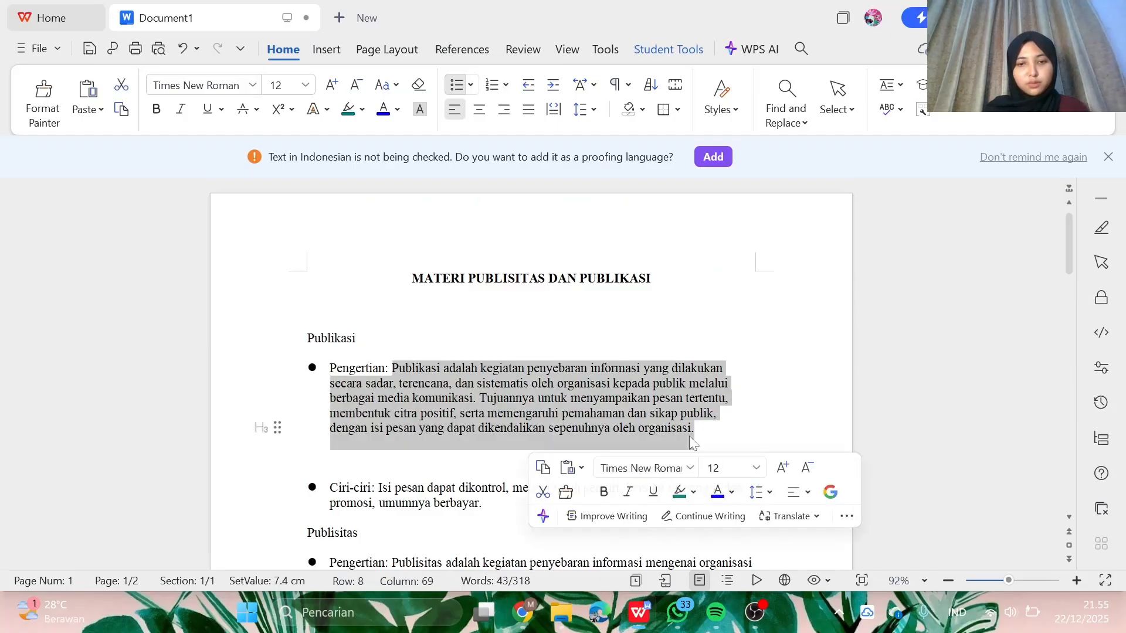
pyautogui.moveTo(633, 630)
pyautogui.moveTo(523, 612)
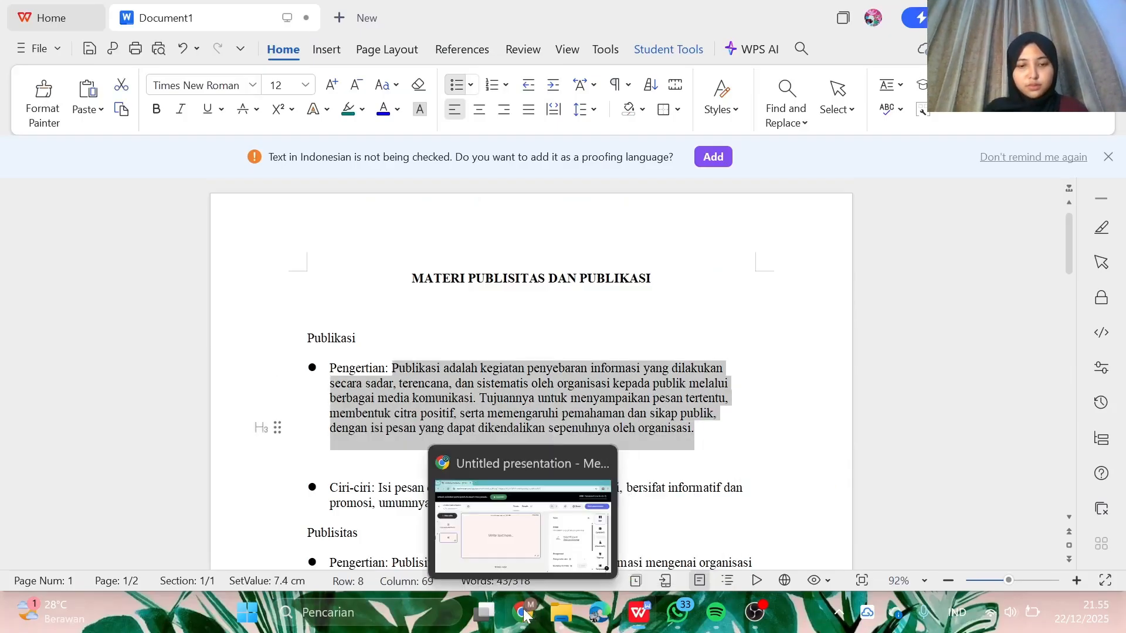
pyautogui.click(502, 502)
# - Paste the Publikasi definition onto slide 2 as bold Subheading-style text
pyautogui.click(420, 355)
pyautogui.hotkey('ctrl', 'v')
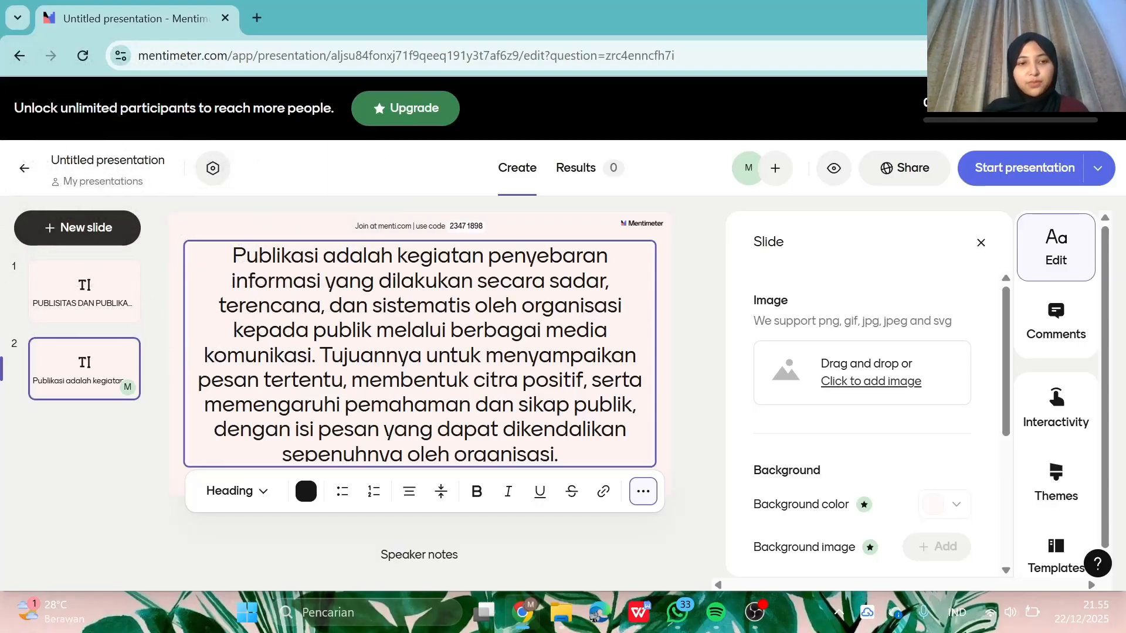
pyautogui.moveTo(559, 455); pyautogui.dragTo(199, 232)
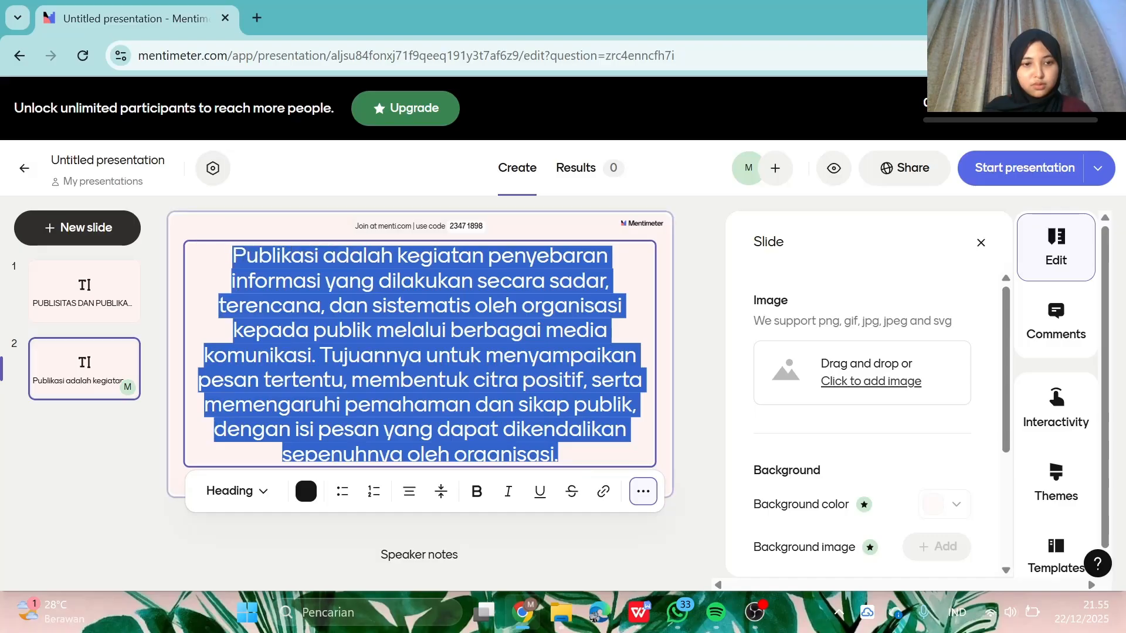
pyautogui.click(259, 492)
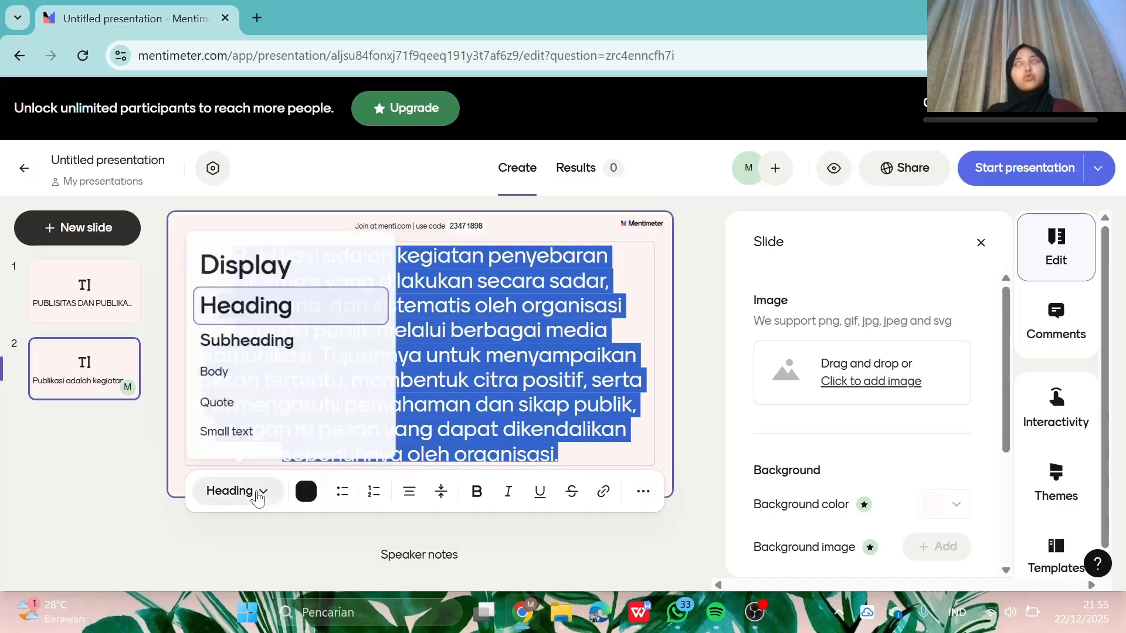
pyautogui.click(349, 339)
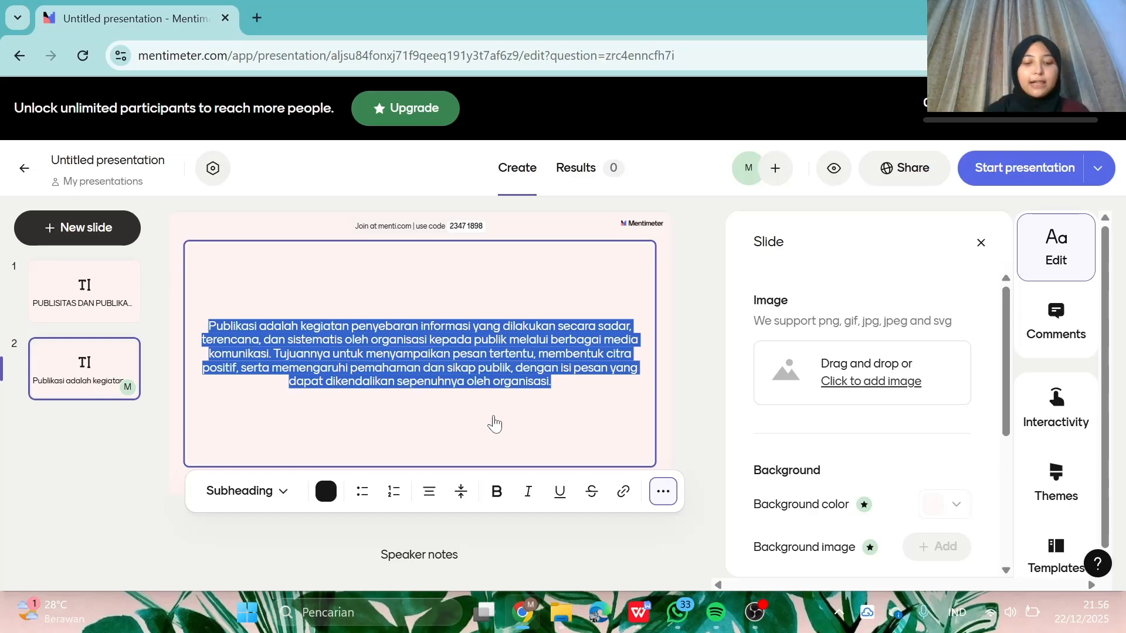
pyautogui.hotkey('ctrl', 'b')
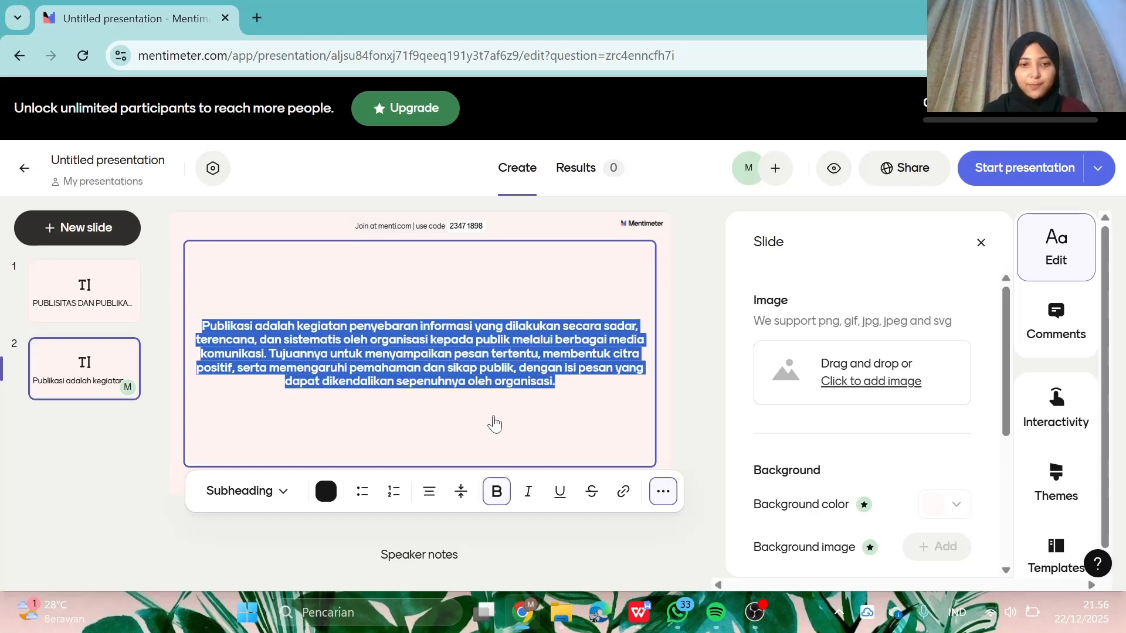
pyautogui.doubleClick(702, 392)
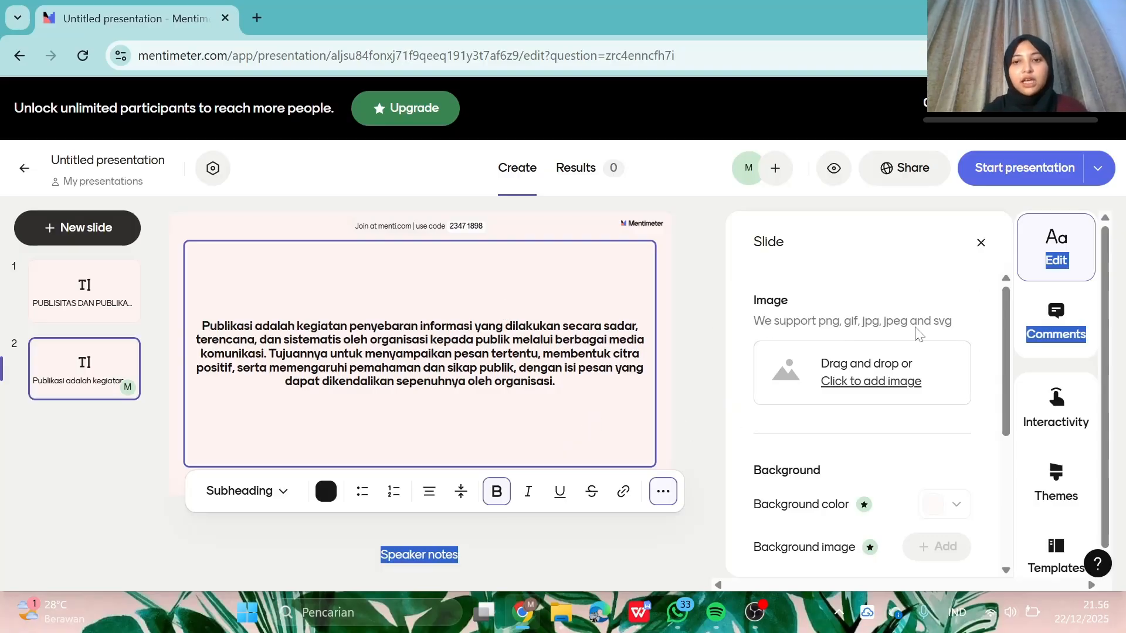
# - Upload the pngtree background image from Unduhan as slide 2's image
pyautogui.click(897, 375)
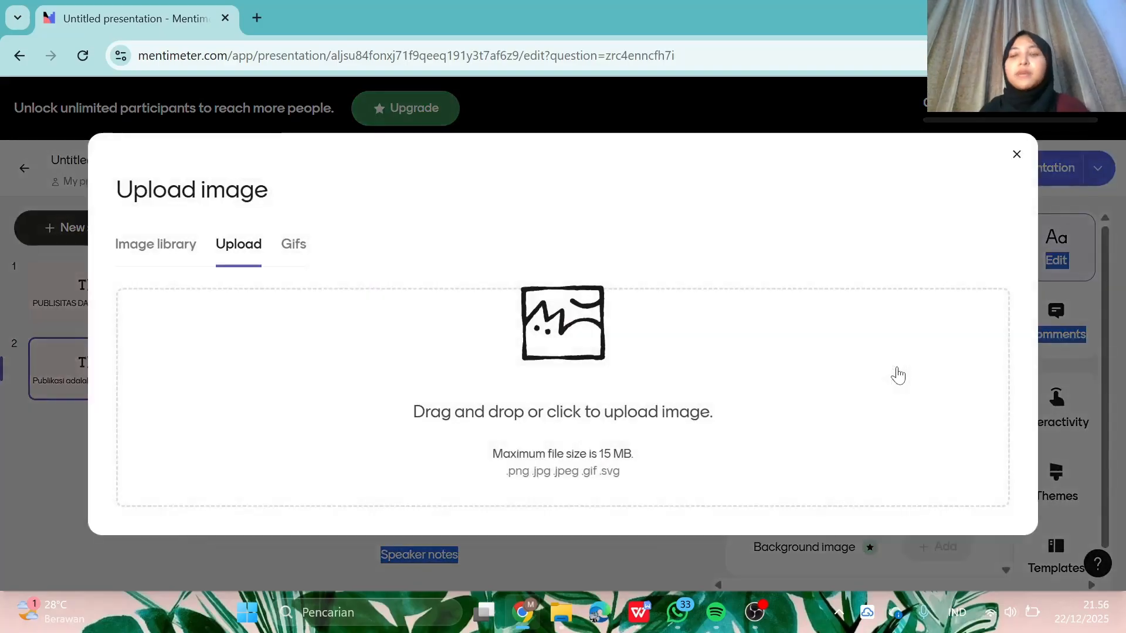
pyautogui.click(1017, 154)
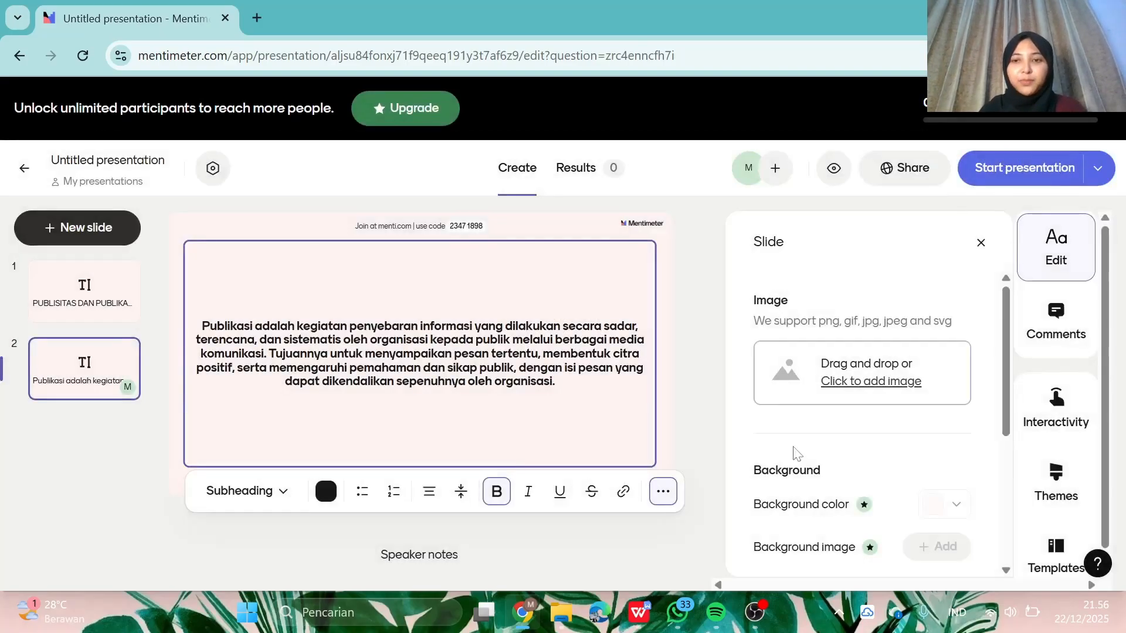
pyautogui.click(856, 387)
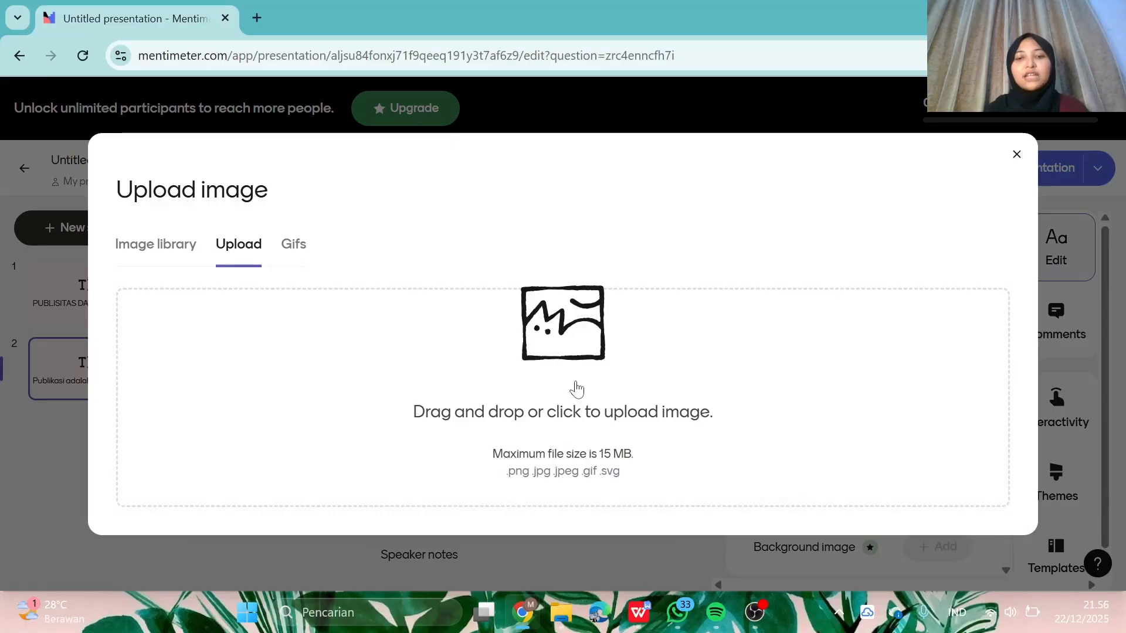
pyautogui.click(579, 388)
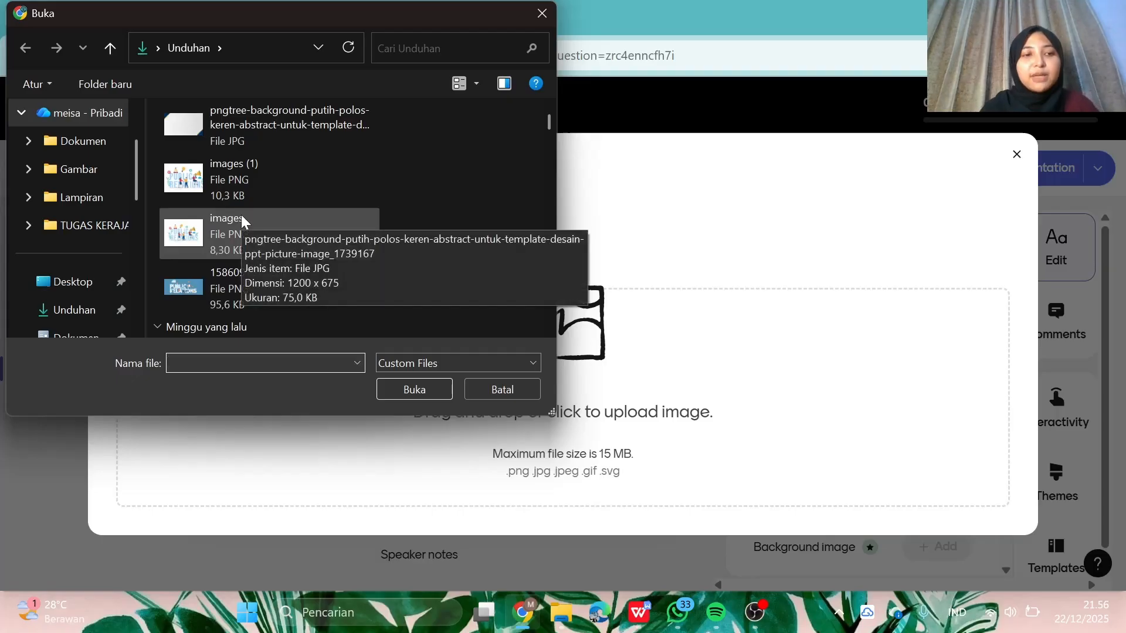
pyautogui.scroll(1, 241, 215)
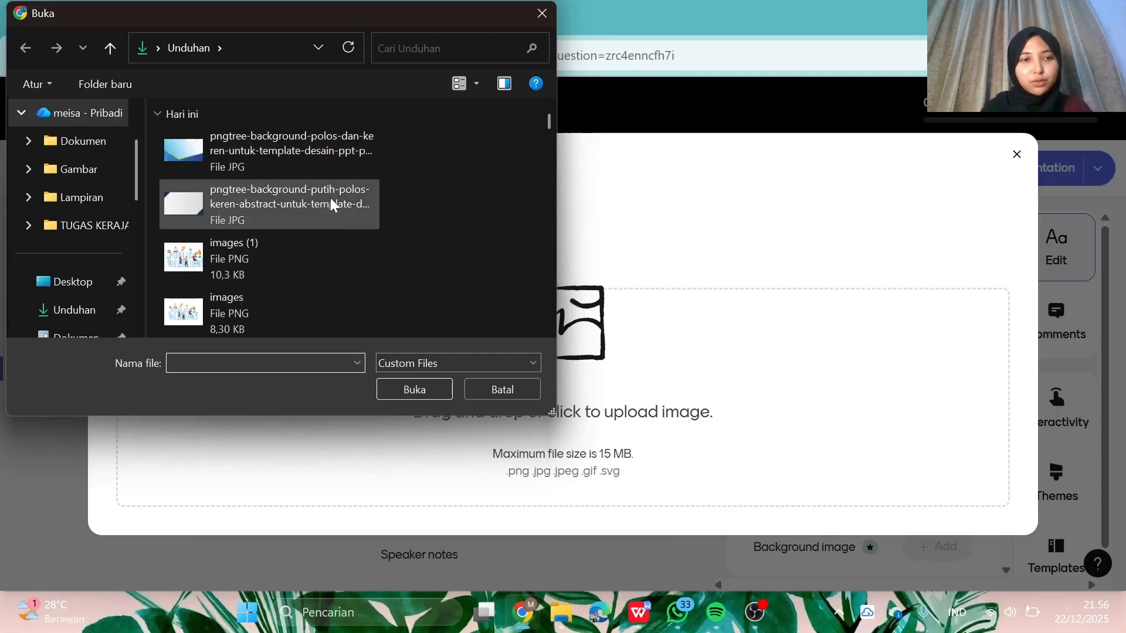
pyautogui.click(340, 146)
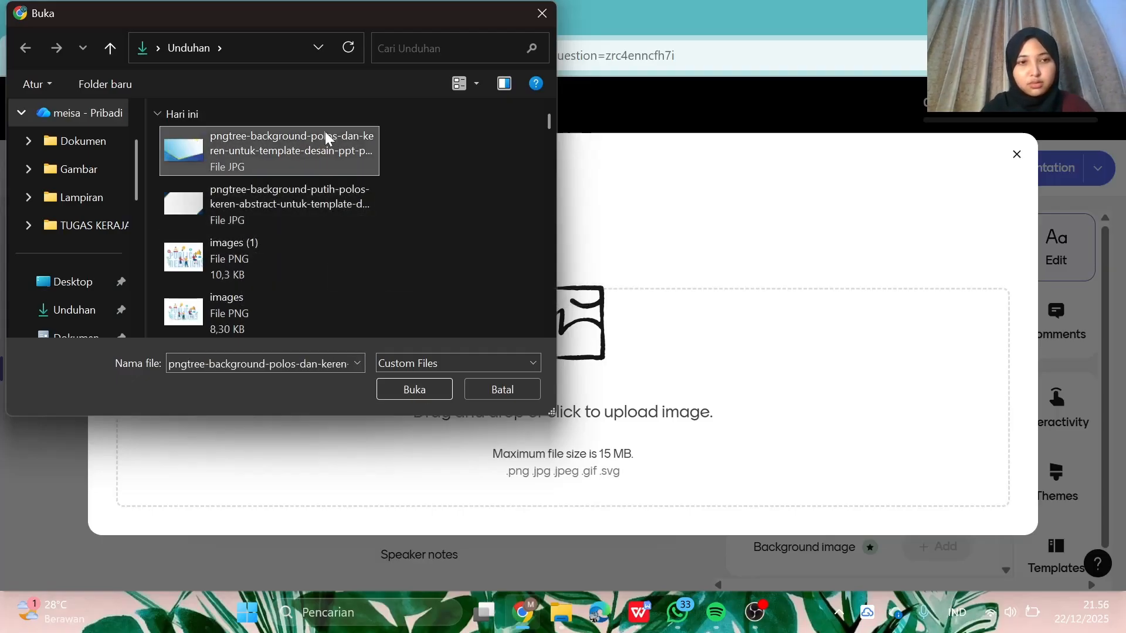
pyautogui.click(274, 193)
pyautogui.click(410, 386)
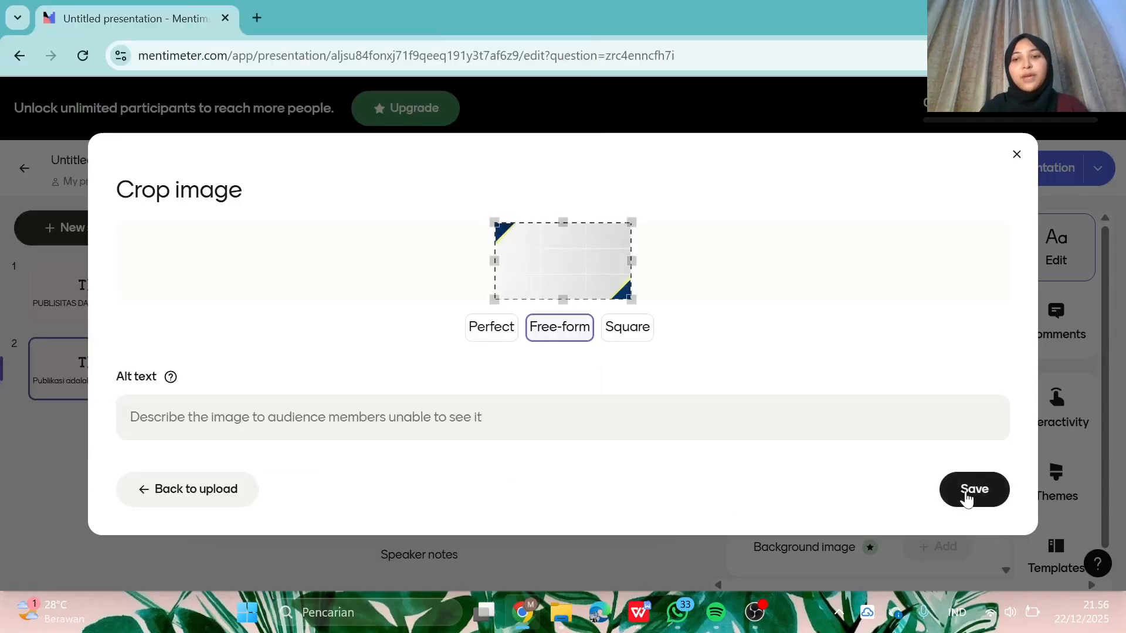
pyautogui.click(966, 499)
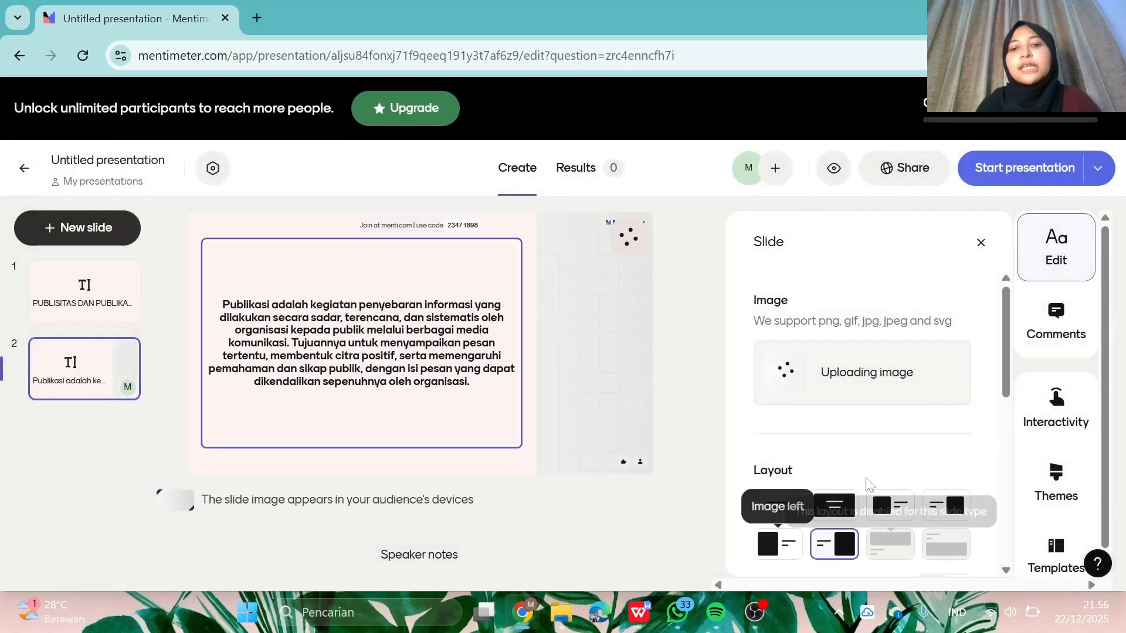
# - Set slide 2's layout to Full image
pyautogui.scroll(-6, 869, 484)
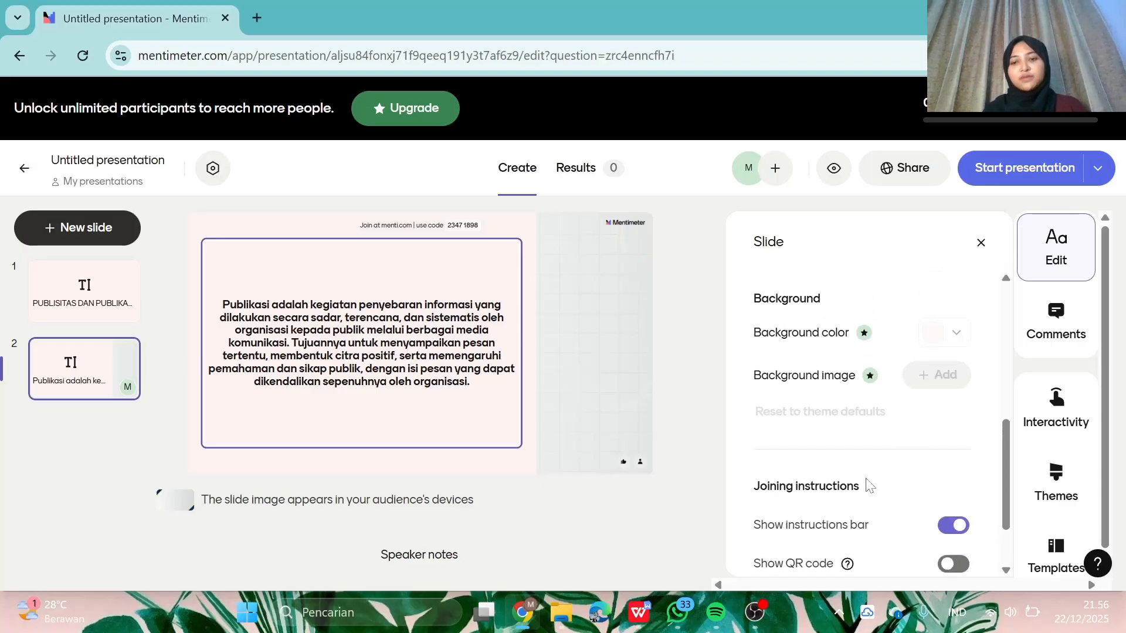
pyautogui.scroll(5, 867, 484)
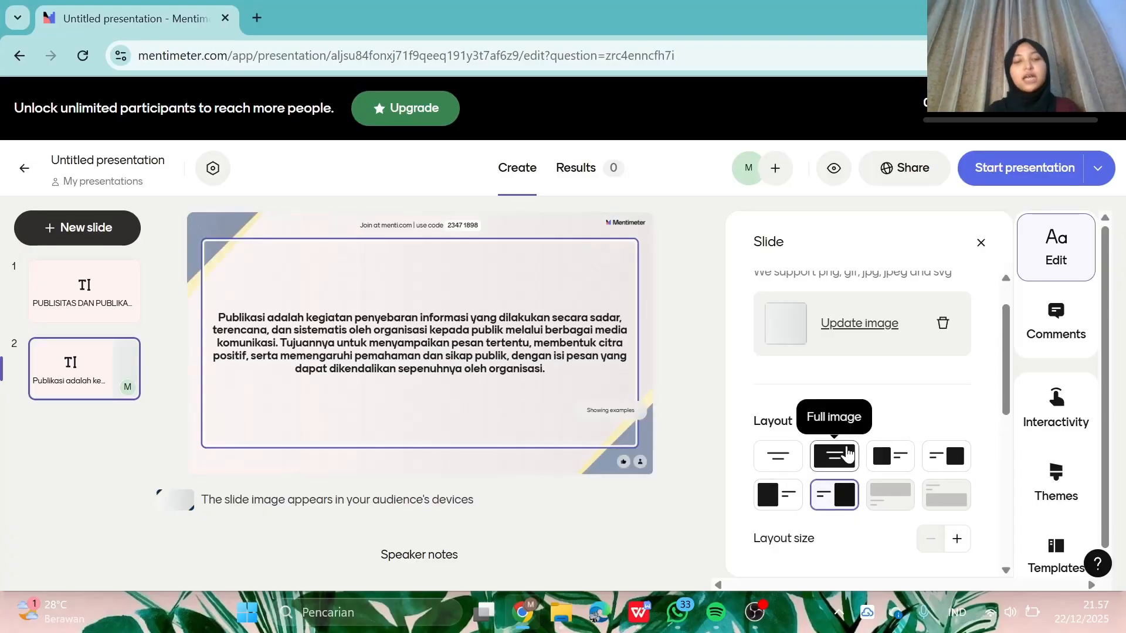
pyautogui.click(848, 455)
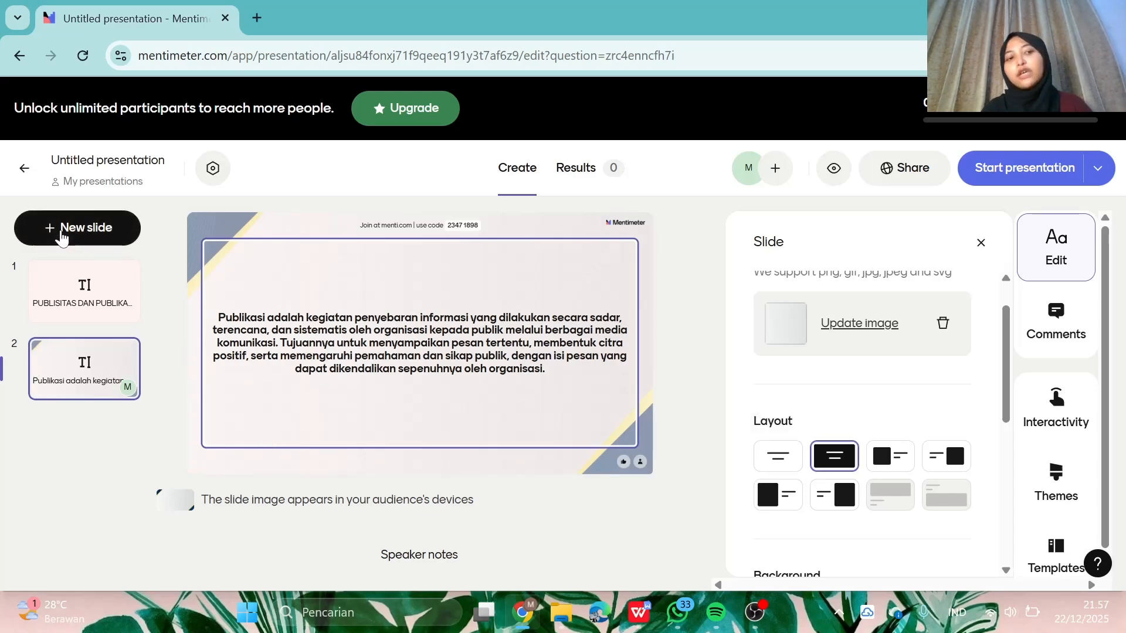
# - Add a third Text slide and place the cursor in its text box
pyautogui.click(62, 238)
pyautogui.scroll(-5, 82, 460)
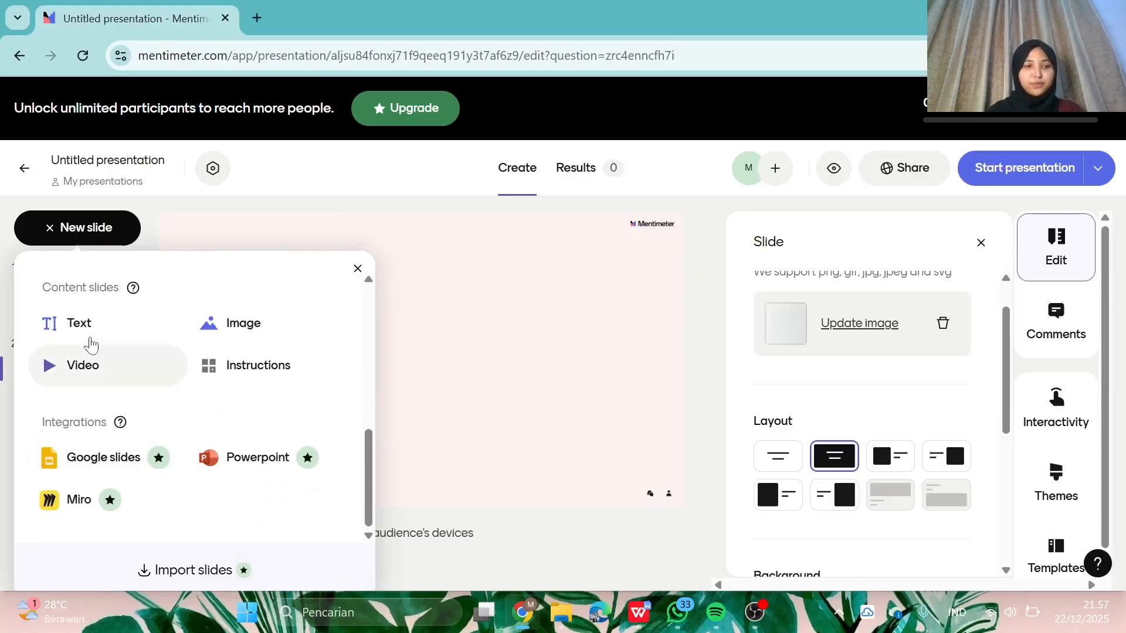
pyautogui.click(88, 324)
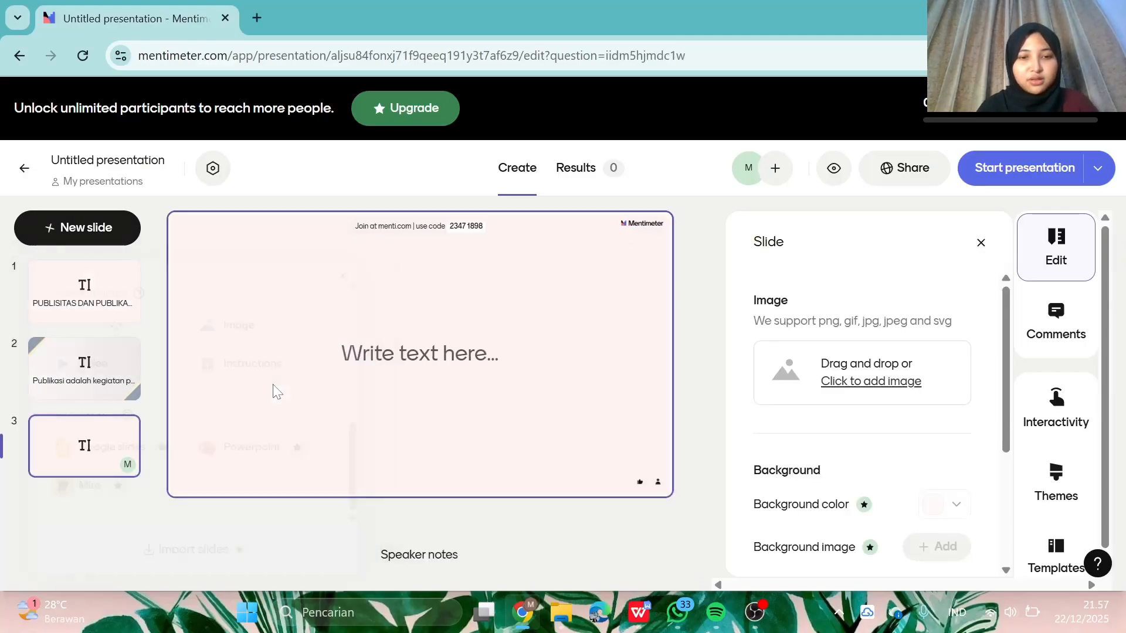
pyautogui.click(418, 379)
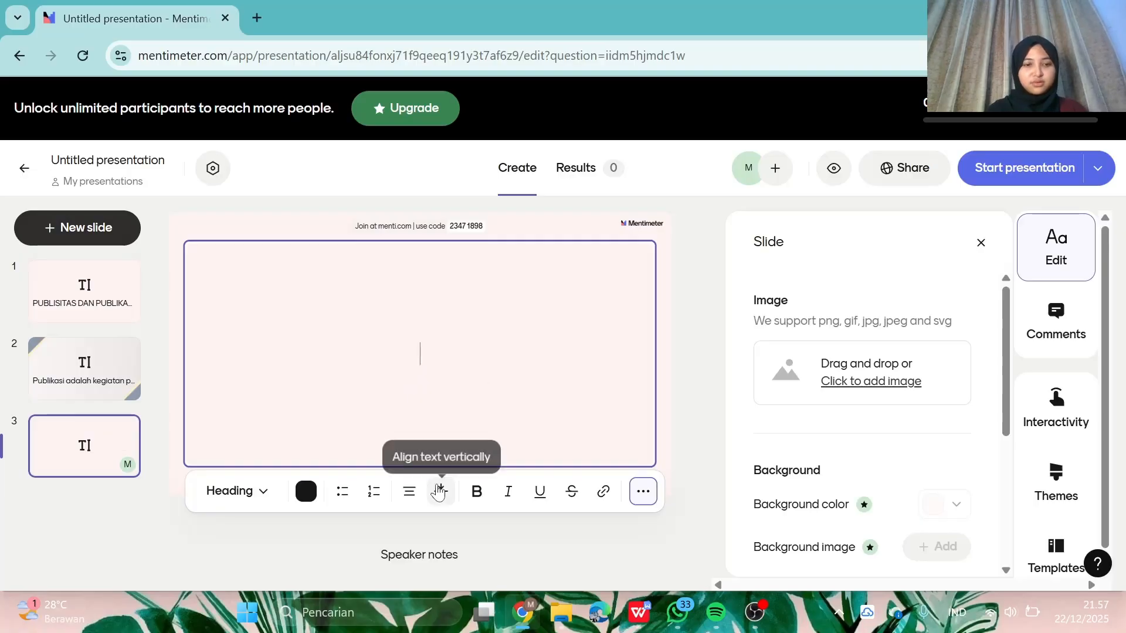
# - Copy the Publikasi Ciri-ciri paragraph from WPS Writer into slide 3's text box
pyautogui.click(650, 620)
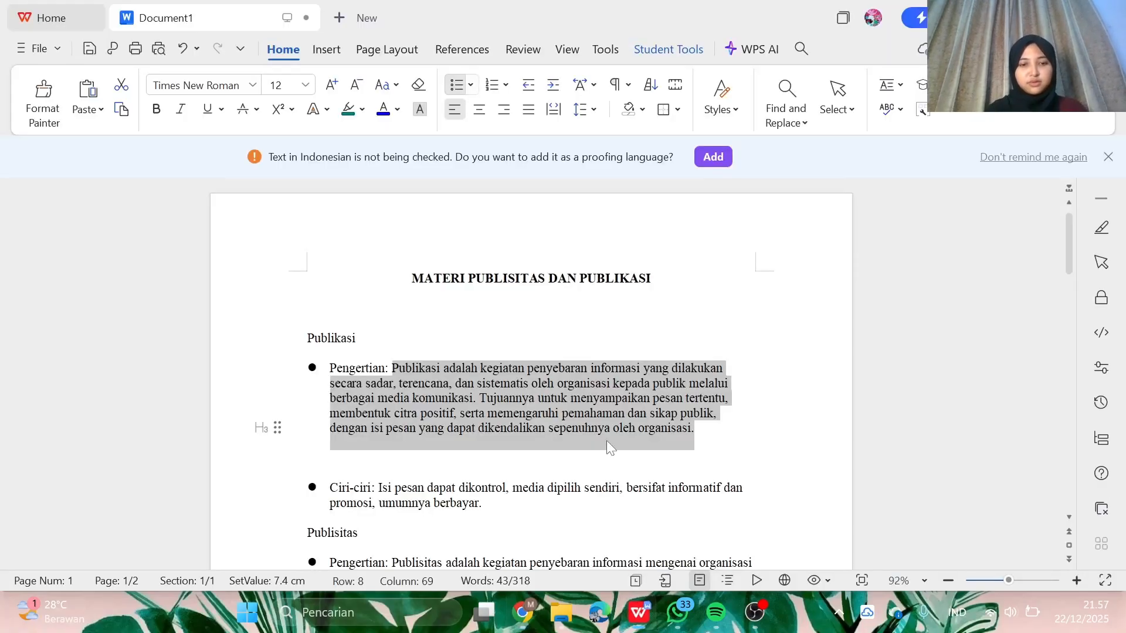
pyautogui.scroll(-4, 360, 252)
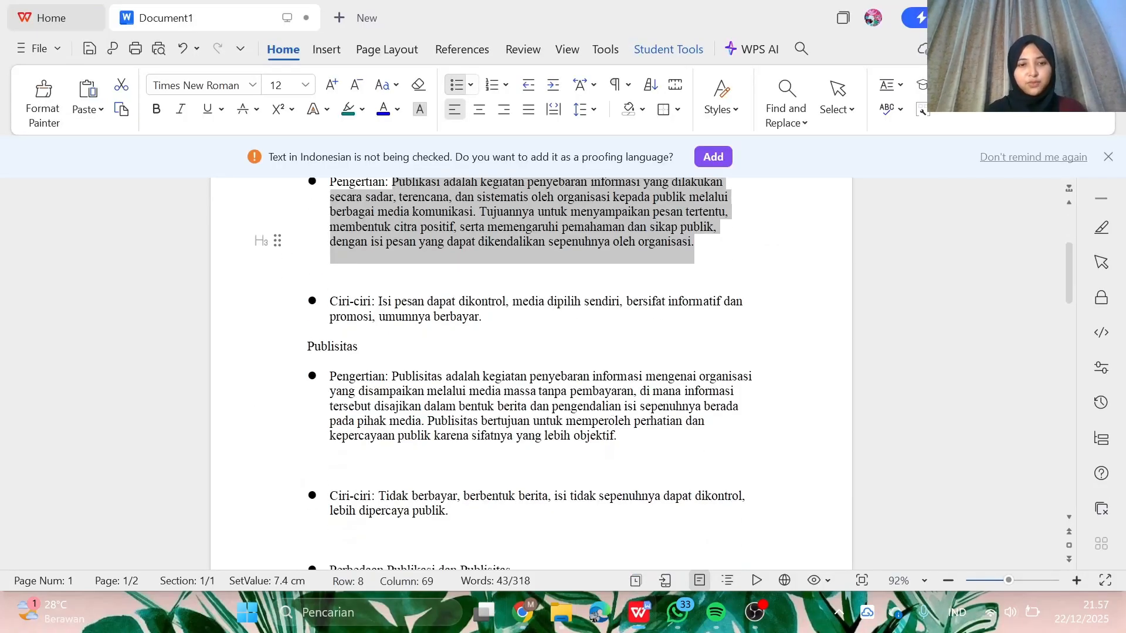
pyautogui.moveTo(330, 301); pyautogui.dragTo(485, 317)
pyautogui.hotkey('ctrl', 'c')
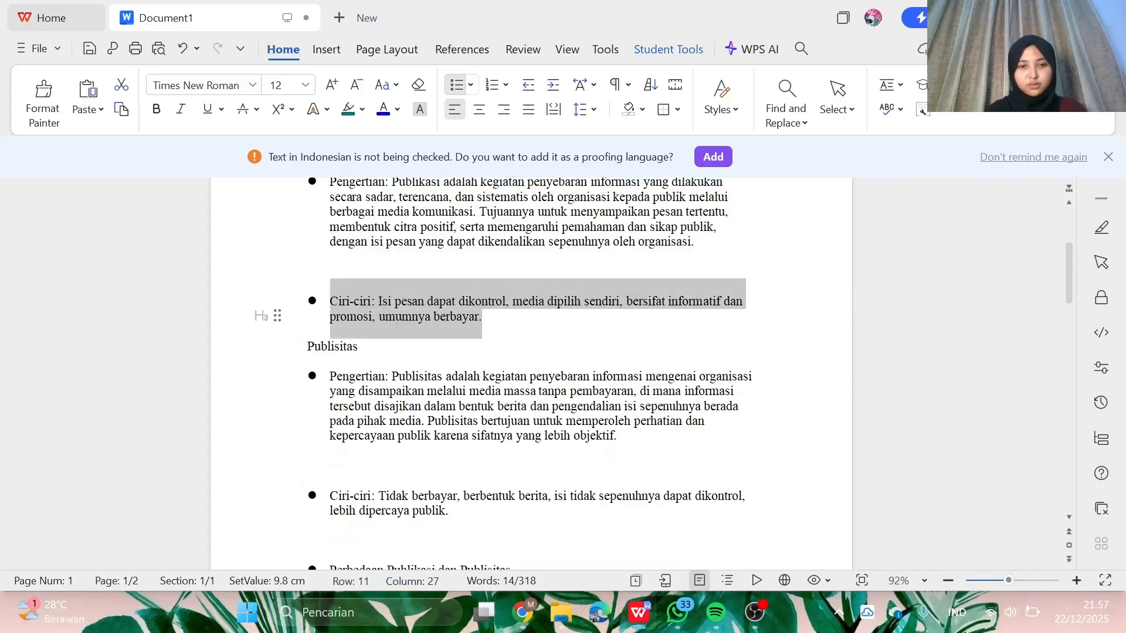
pyautogui.click(522, 612)
pyautogui.hotkey('ctrl', 'v')
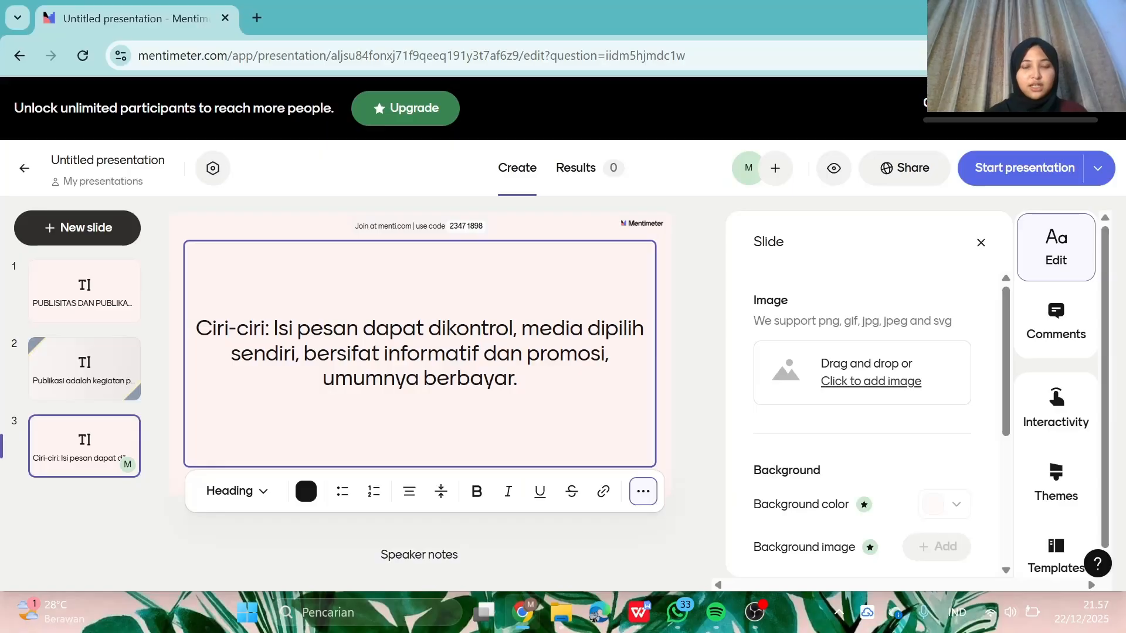
# - Make slide 3's Ciri-ciri text bold Subheading style and start adding an image
pyautogui.moveTo(518, 379); pyautogui.dragTo(179, 323)
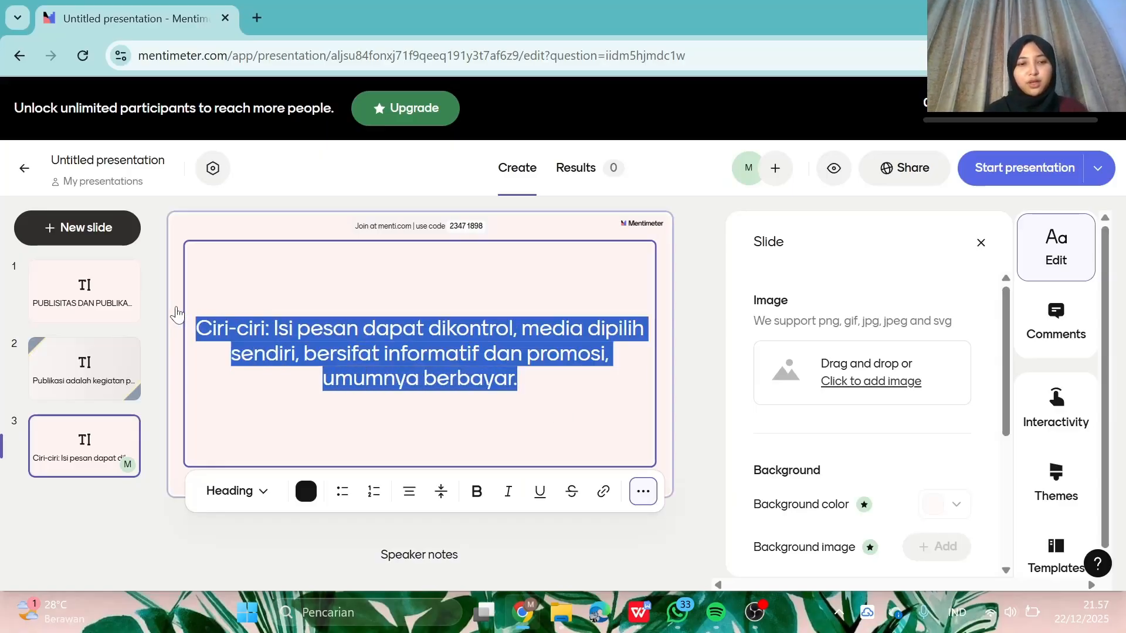
pyautogui.click(252, 492)
pyautogui.click(284, 352)
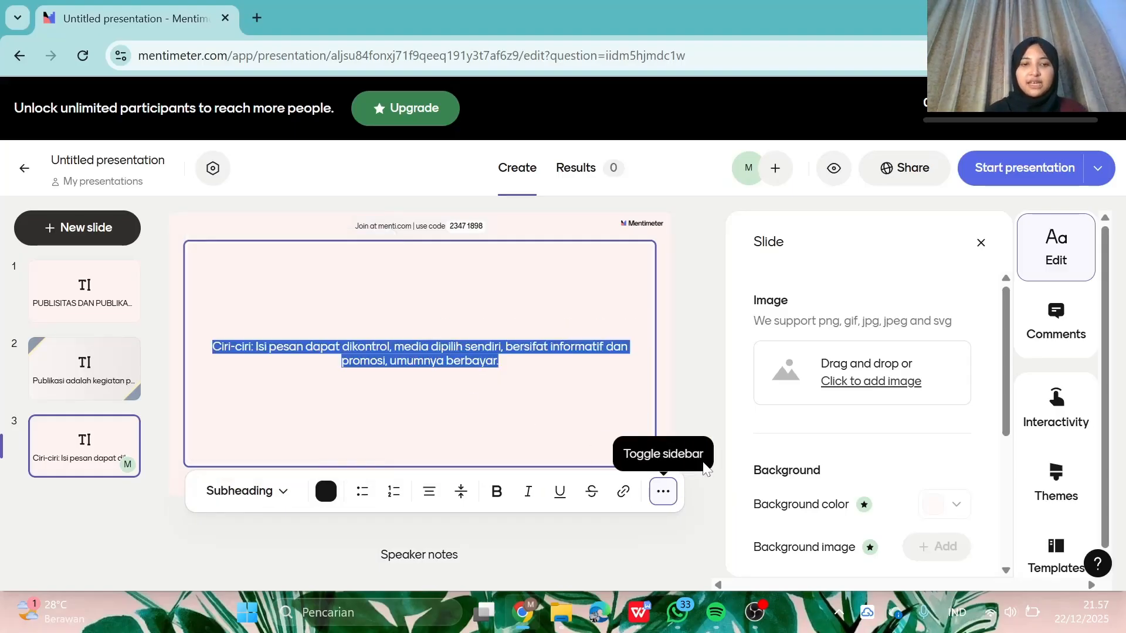
pyautogui.click(407, 338)
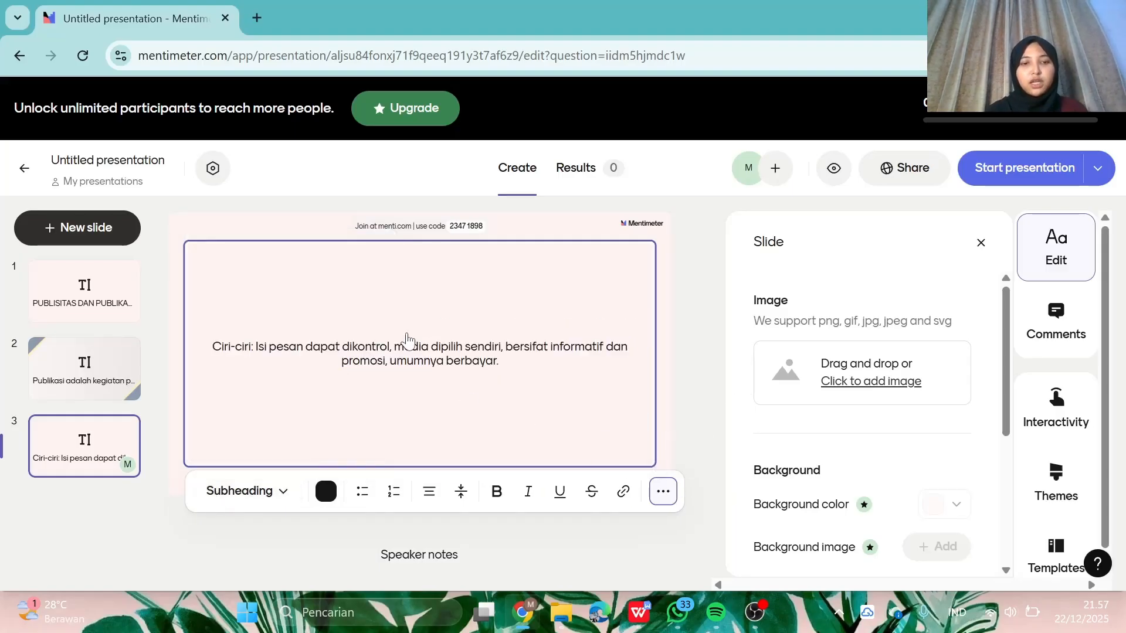
pyautogui.tripleClick(409, 340)
pyautogui.click(497, 491)
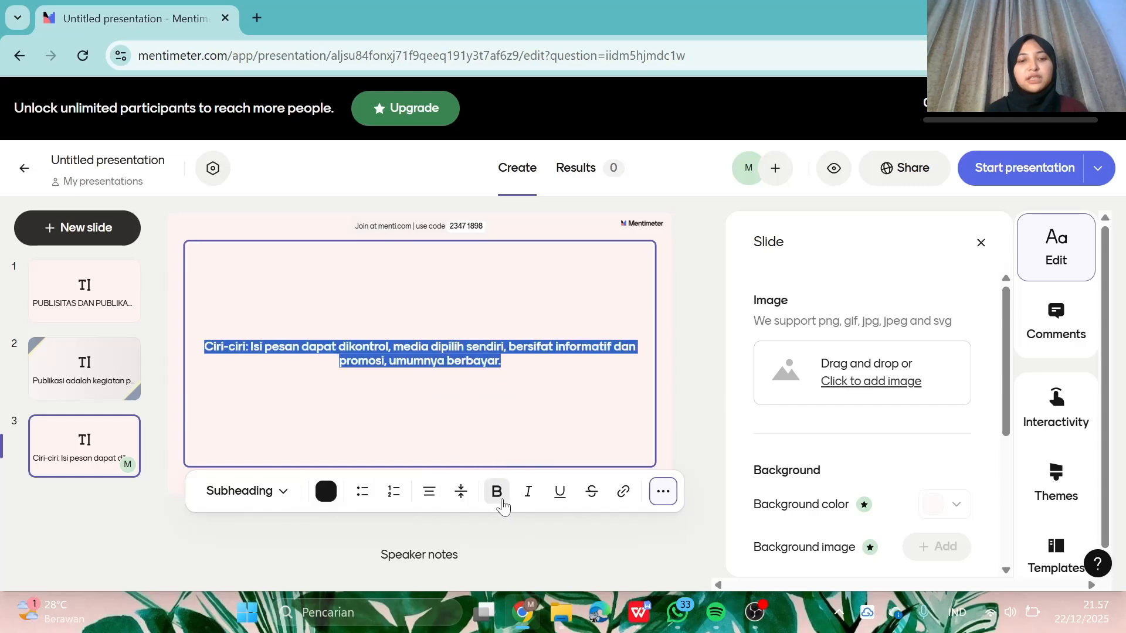
pyautogui.click(852, 371)
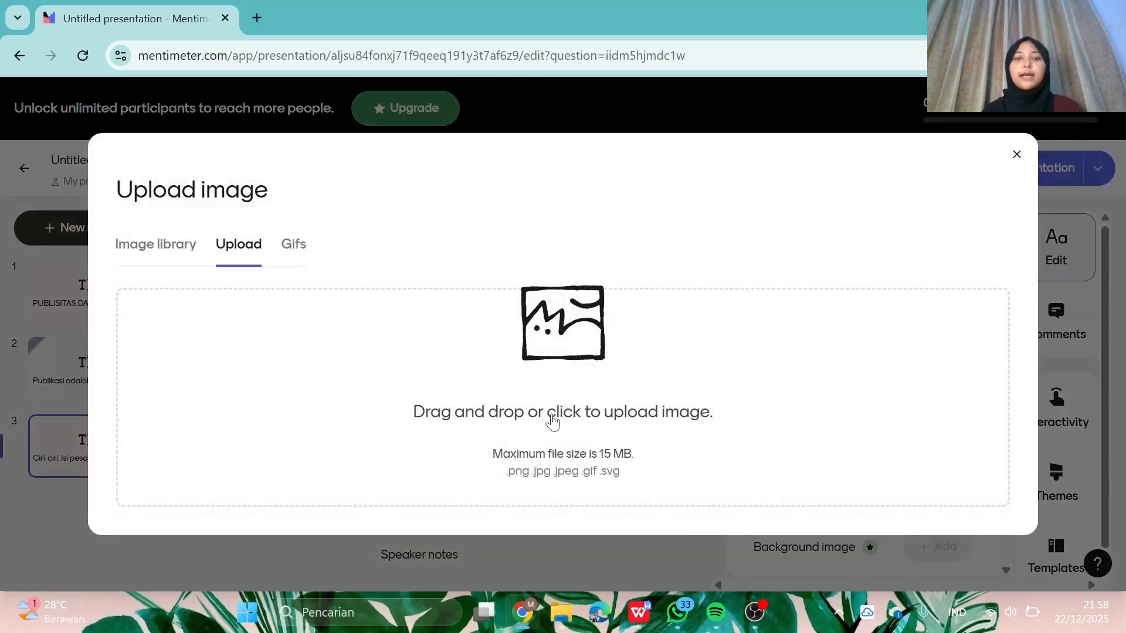
# - Upload the Public Relations image to slide 3 and place it left of the text
pyautogui.click(561, 428)
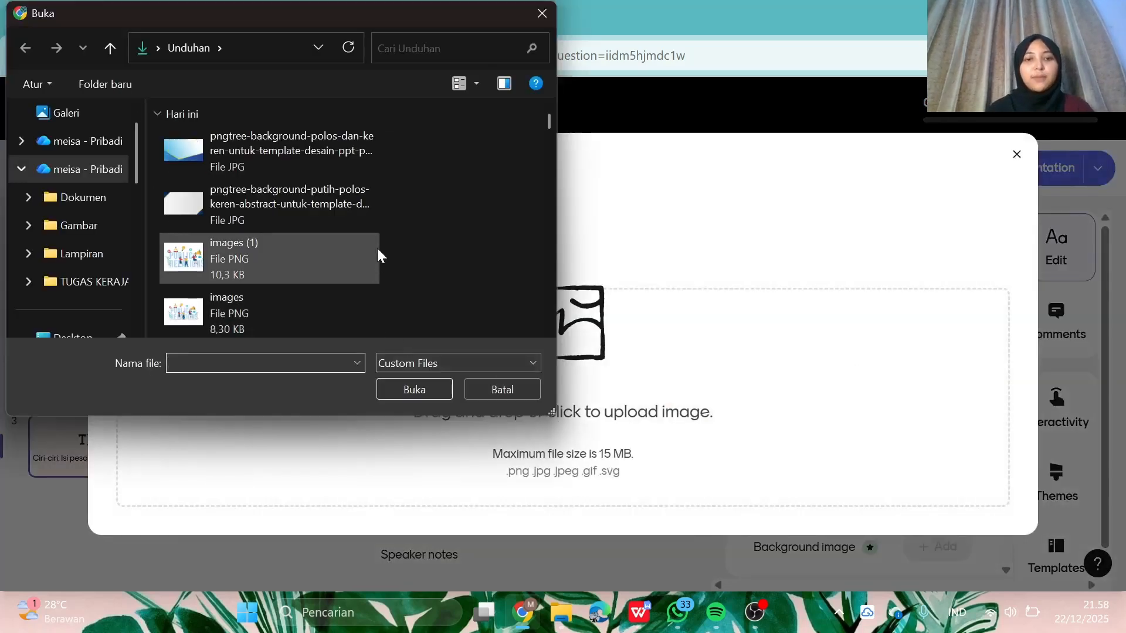
pyautogui.scroll(-1, 208, 265)
pyautogui.scroll(1, 208, 265)
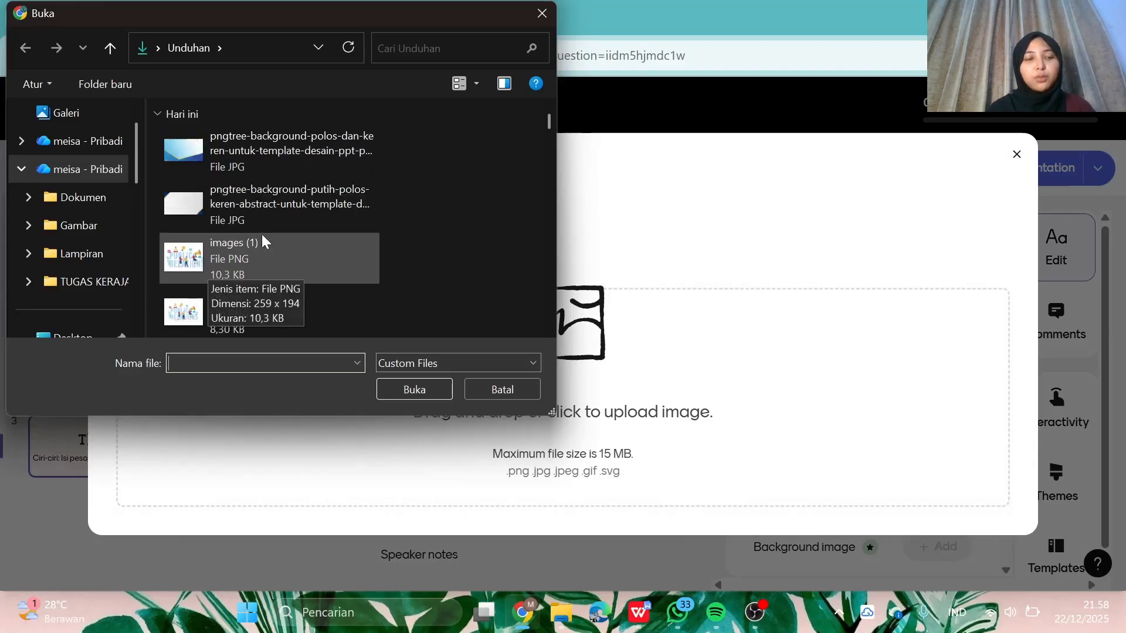
pyautogui.scroll(-1, 272, 214)
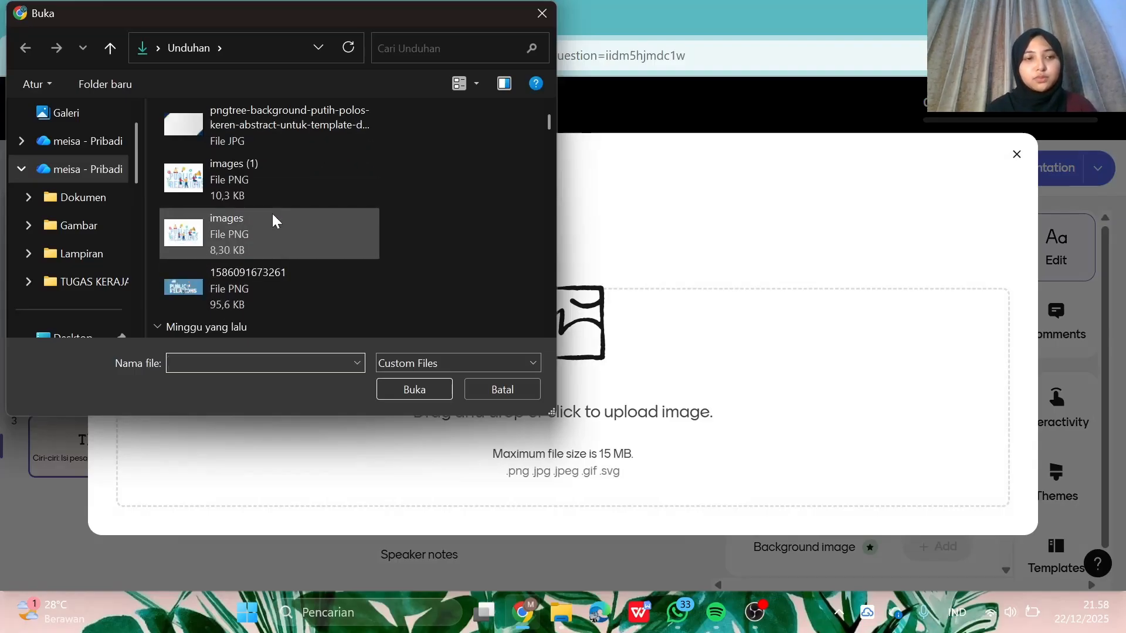
pyautogui.click(268, 275)
pyautogui.click(401, 388)
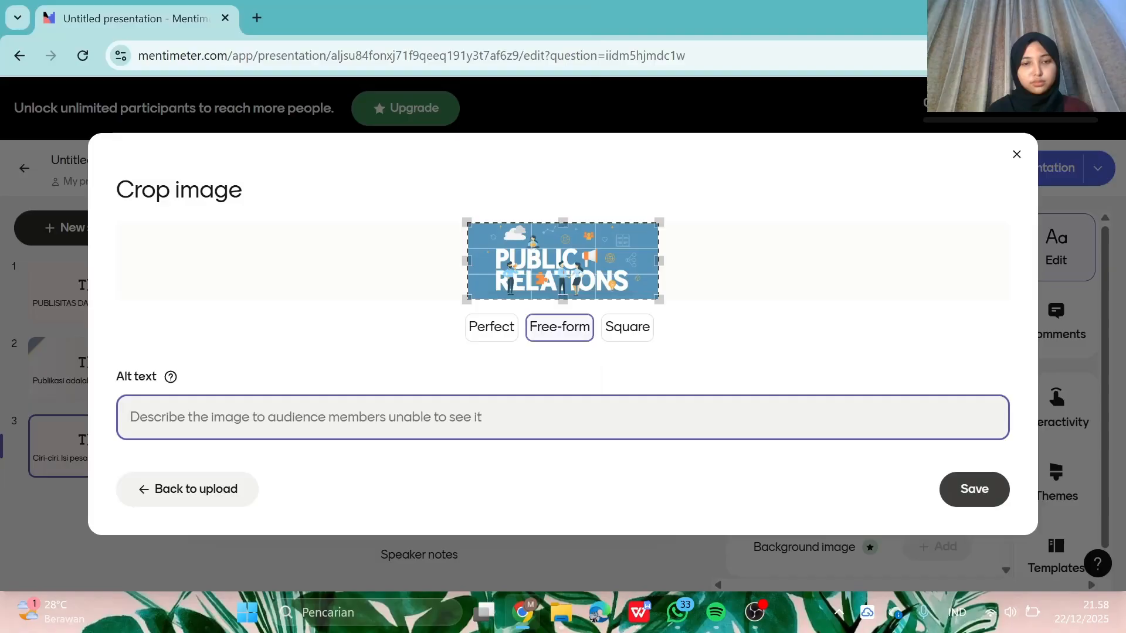
pyautogui.click(1001, 491)
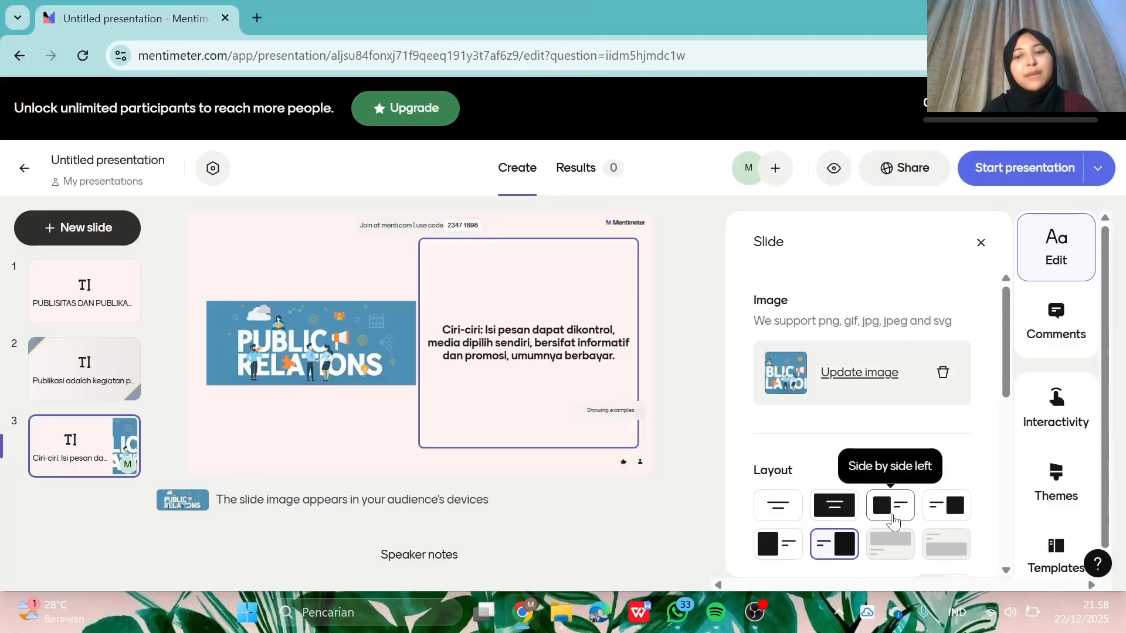
pyautogui.click(892, 517)
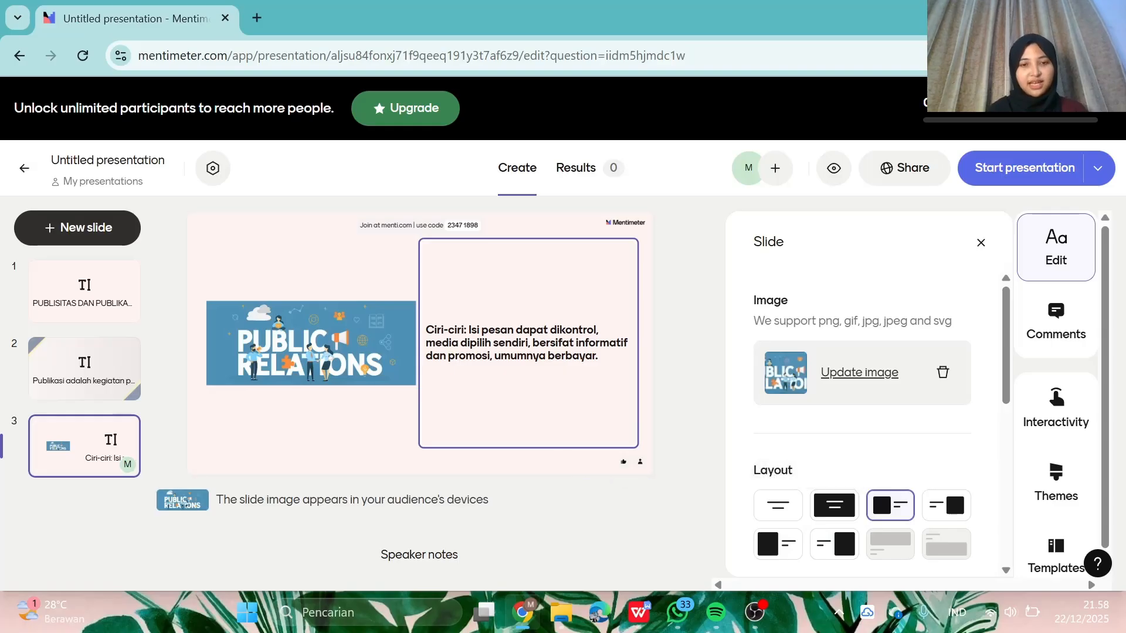
# - Try Heading size on the slide 3 text, then return it to Subheading
pyautogui.moveTo(600, 357); pyautogui.dragTo(422, 320)
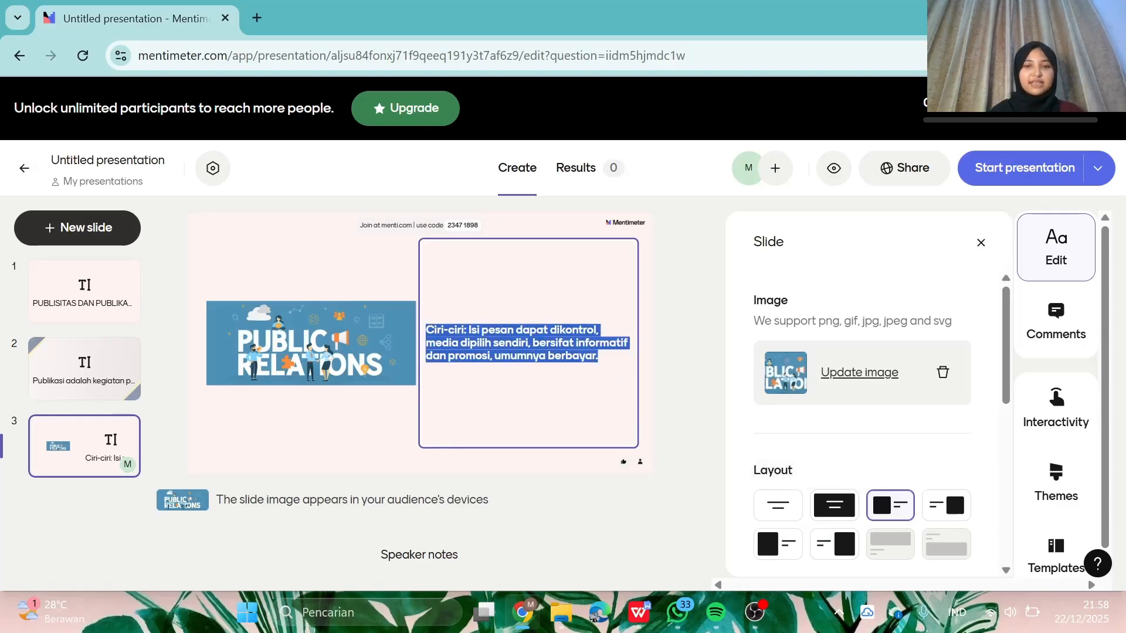
pyautogui.rightClick(515, 335)
pyautogui.click(500, 347)
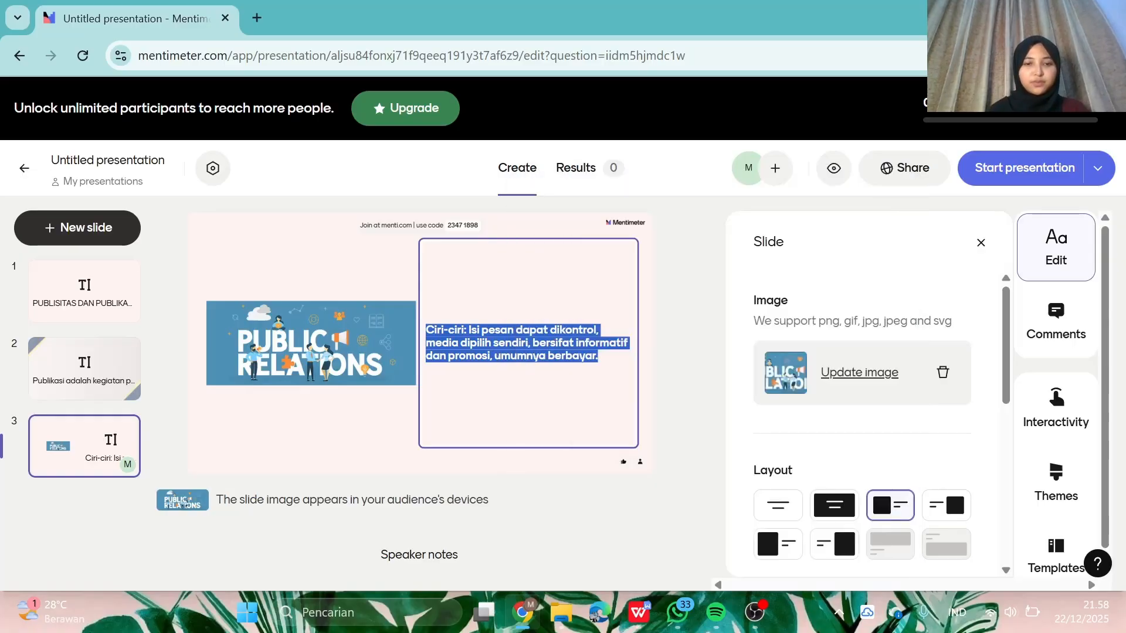
pyautogui.click(593, 481)
pyautogui.click(551, 322)
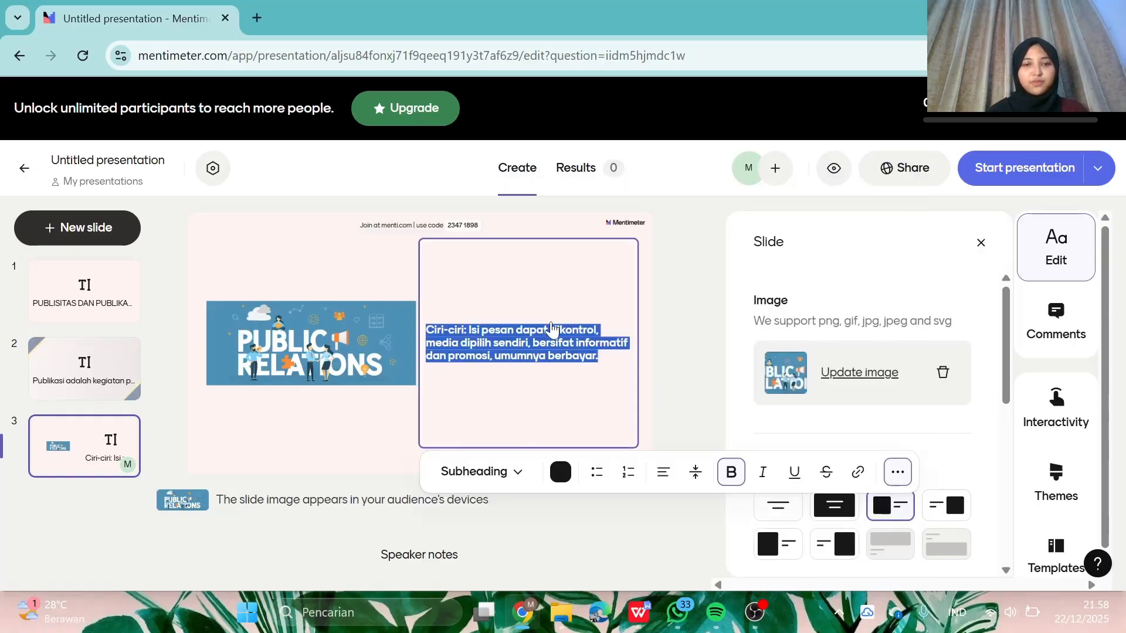
pyautogui.click(490, 472)
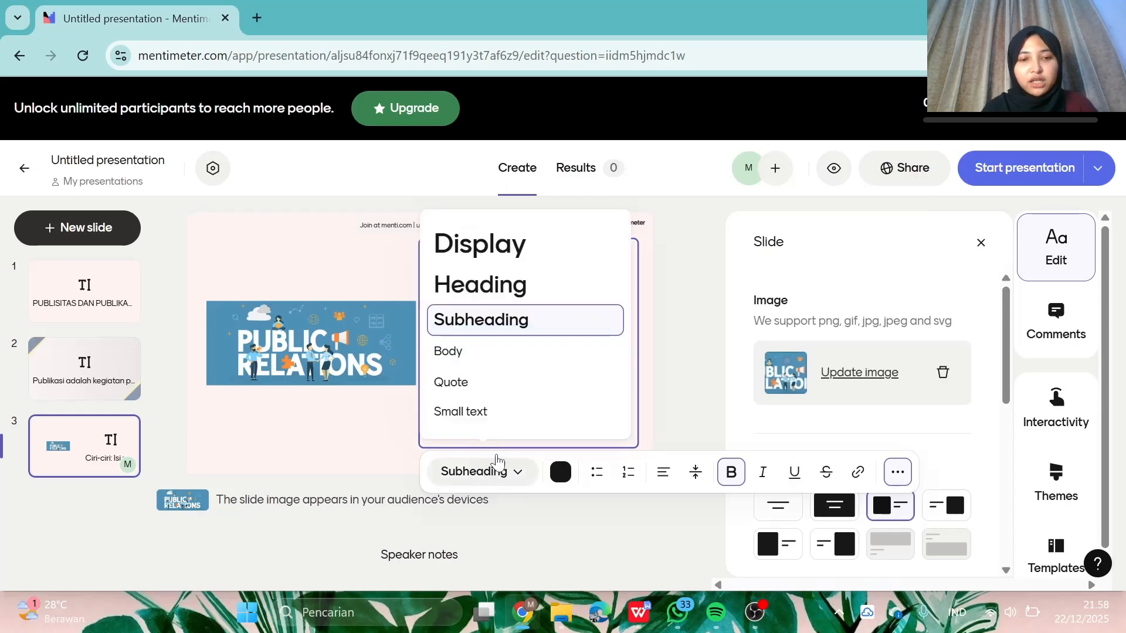
pyautogui.click(469, 283)
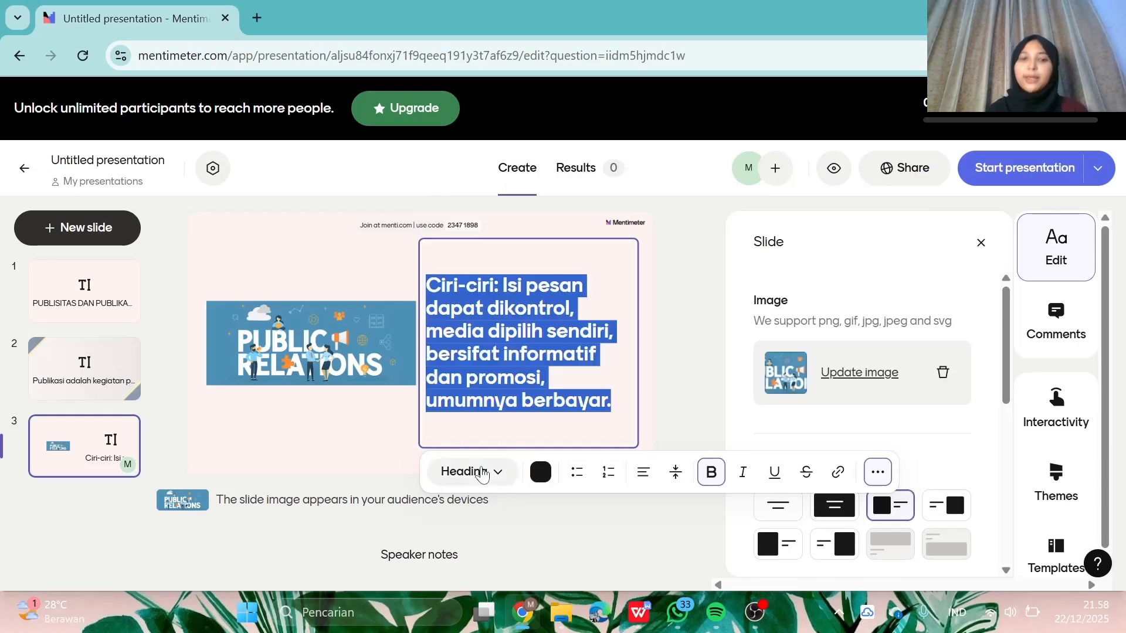
pyautogui.click(481, 472)
pyautogui.click(519, 323)
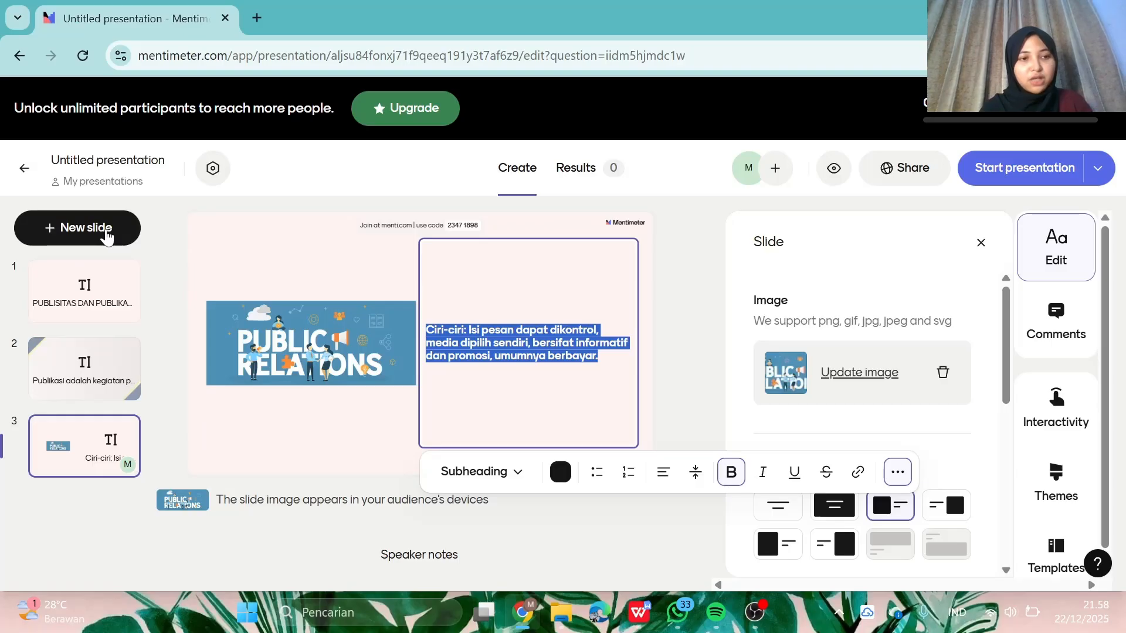
# - Add a new blank text slide as slide 4
pyautogui.click(106, 235)
pyautogui.scroll(-5, 193, 450)
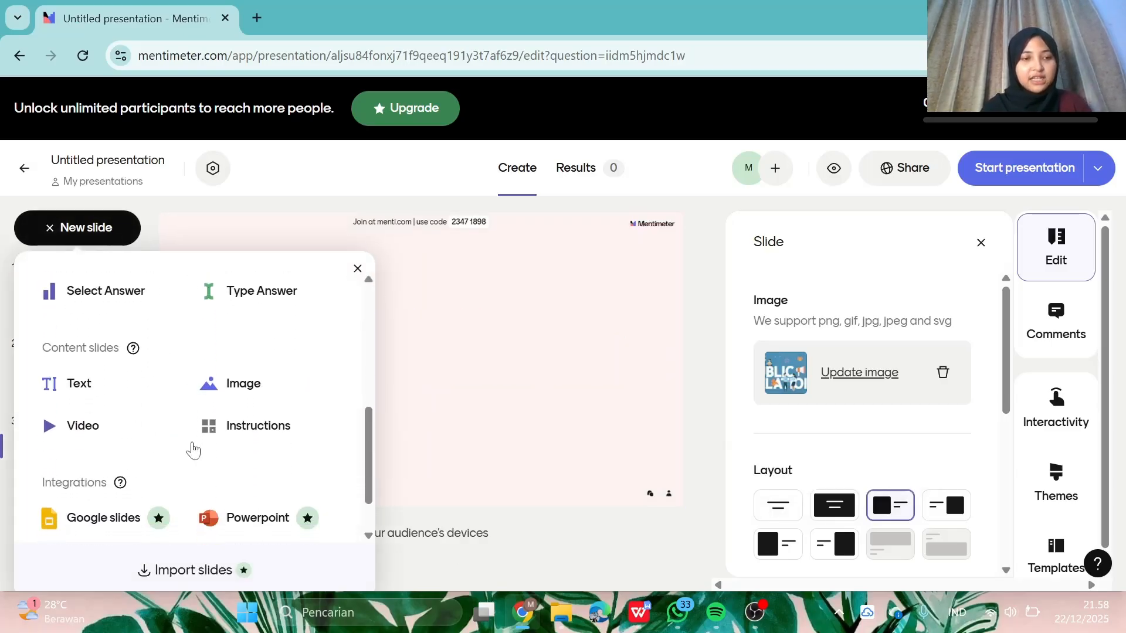
pyautogui.click(84, 379)
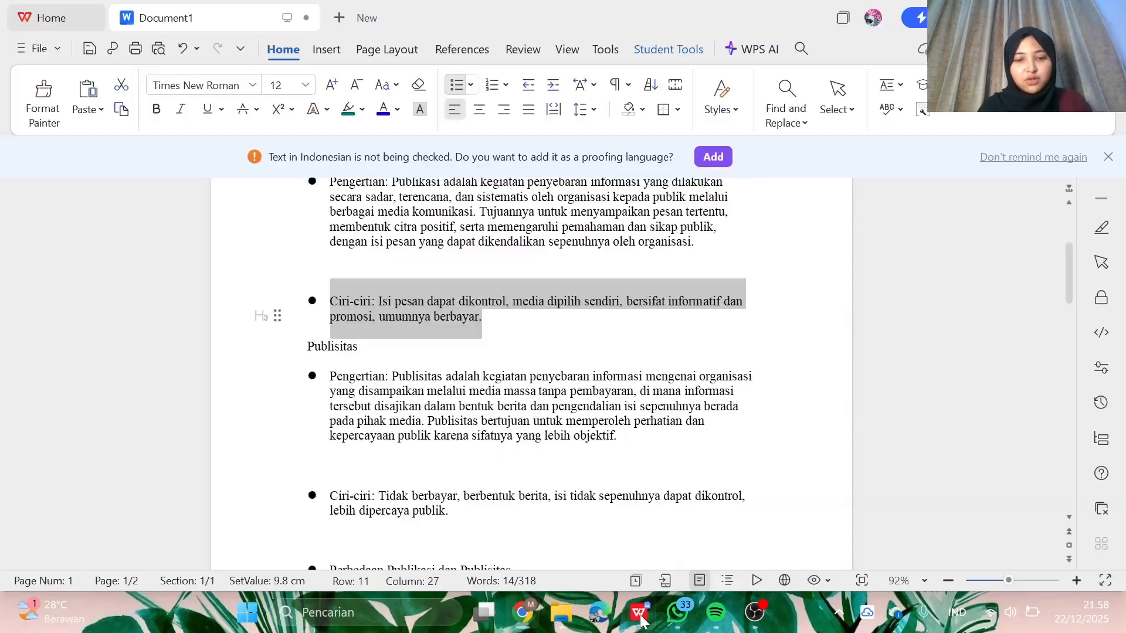
# - Select the Publisitas definition paragraph in the WPS Writer notes
pyautogui.click(640, 613)
pyautogui.click(432, 338)
pyautogui.scroll(-1, 432, 340)
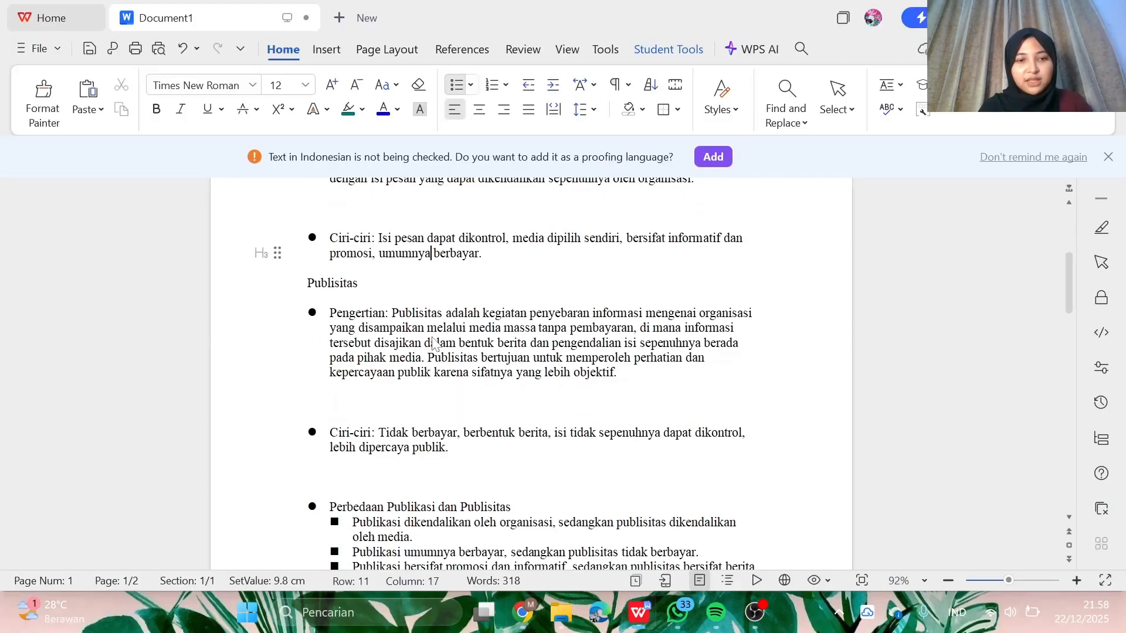
pyautogui.scroll(1, 433, 340)
pyautogui.click(392, 338)
pyautogui.moveTo(393, 337); pyautogui.dragTo(621, 410)
pyautogui.hotkey('ctrl', 'c')
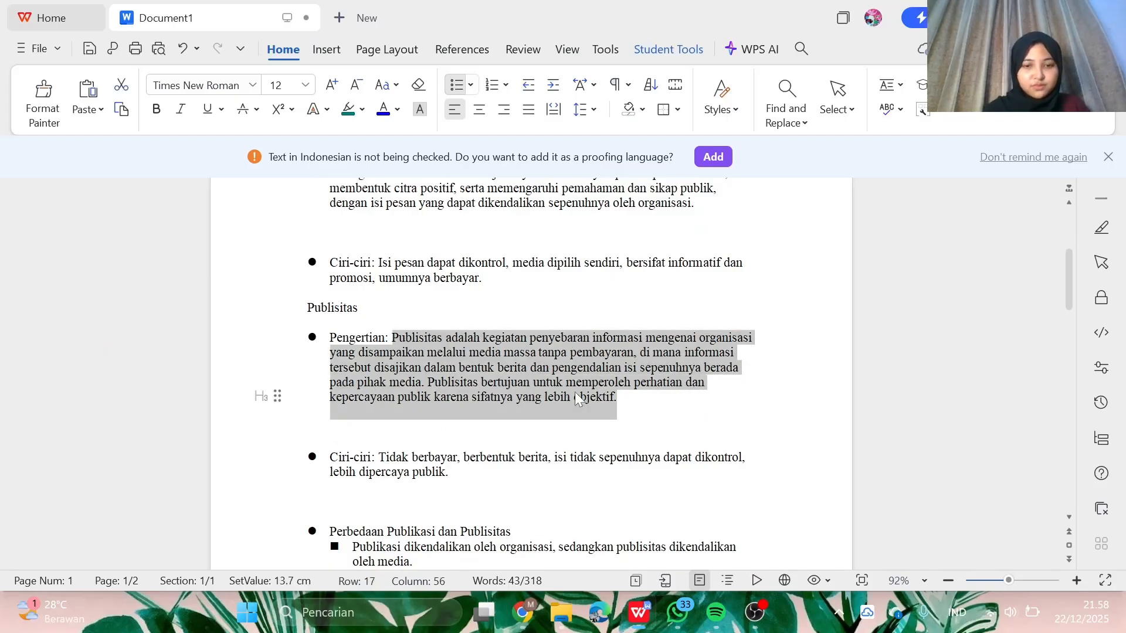
pyautogui.click(521, 612)
# - Paste the Publisitas definition into slide 4 in bold Subheading style
pyautogui.click(451, 291)
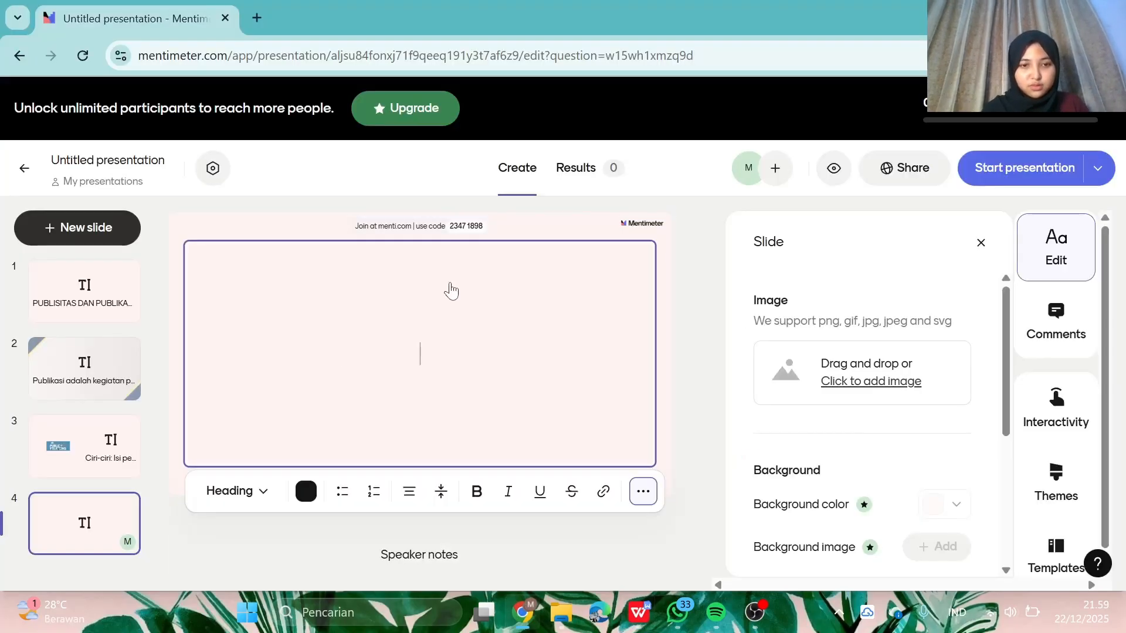
pyautogui.hotkey('ctrl', 'v')
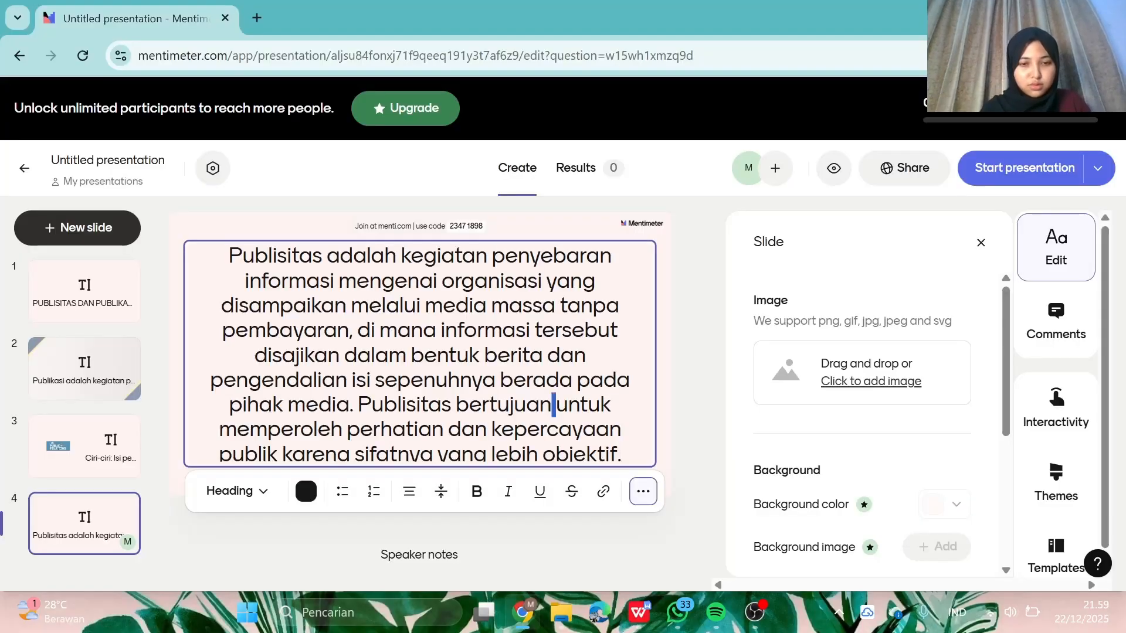
pyautogui.hotkey('ctrl', 'a')
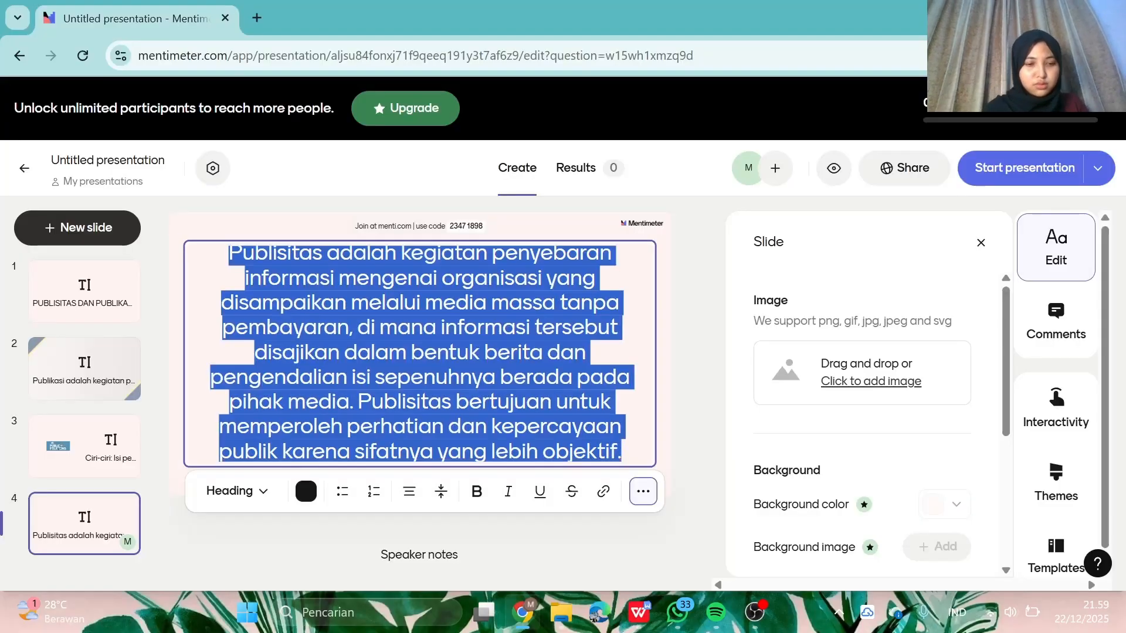
pyautogui.click(245, 498)
pyautogui.click(294, 338)
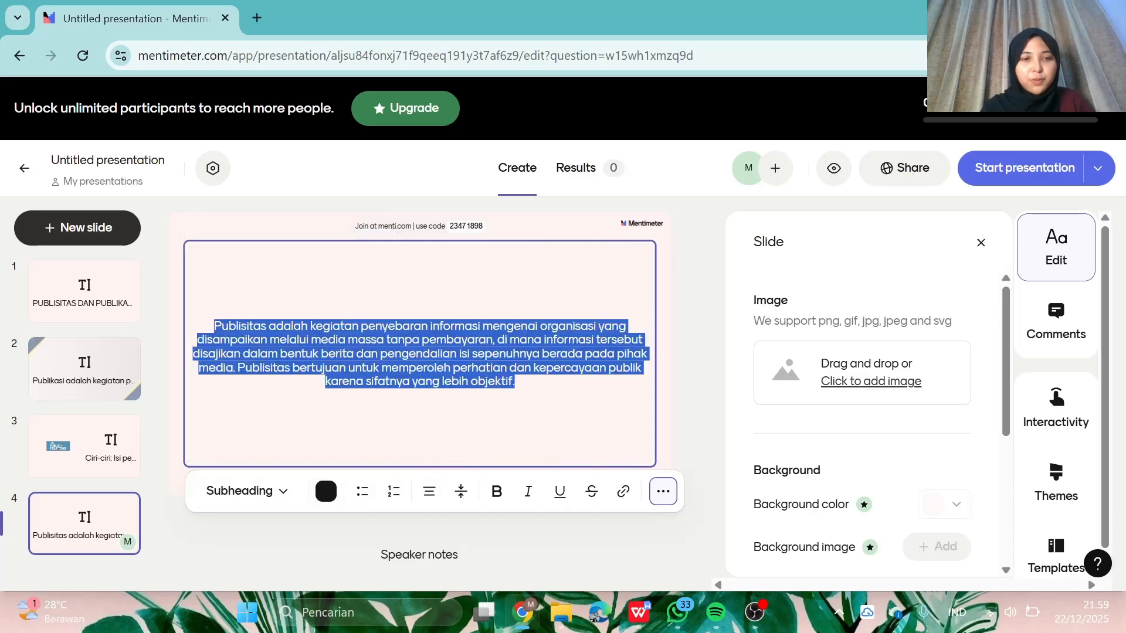
pyautogui.click(497, 491)
# - Upload the plain white putih-polos image and set it as the full-slide background
pyautogui.click(832, 370)
pyautogui.click(832, 369)
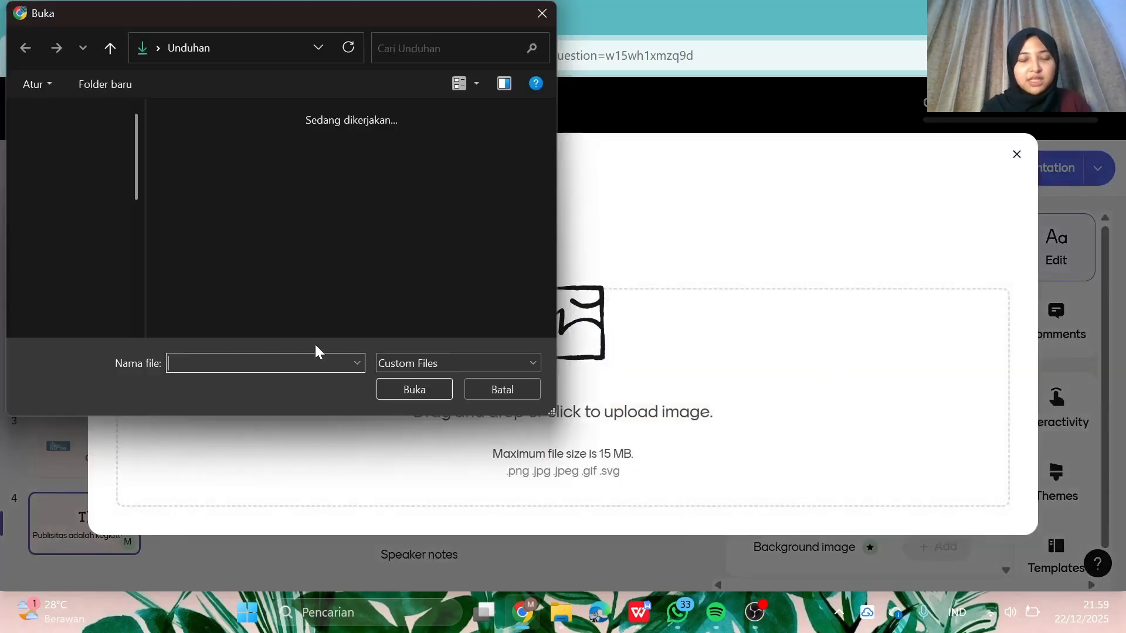
pyautogui.scroll(-2, 253, 213)
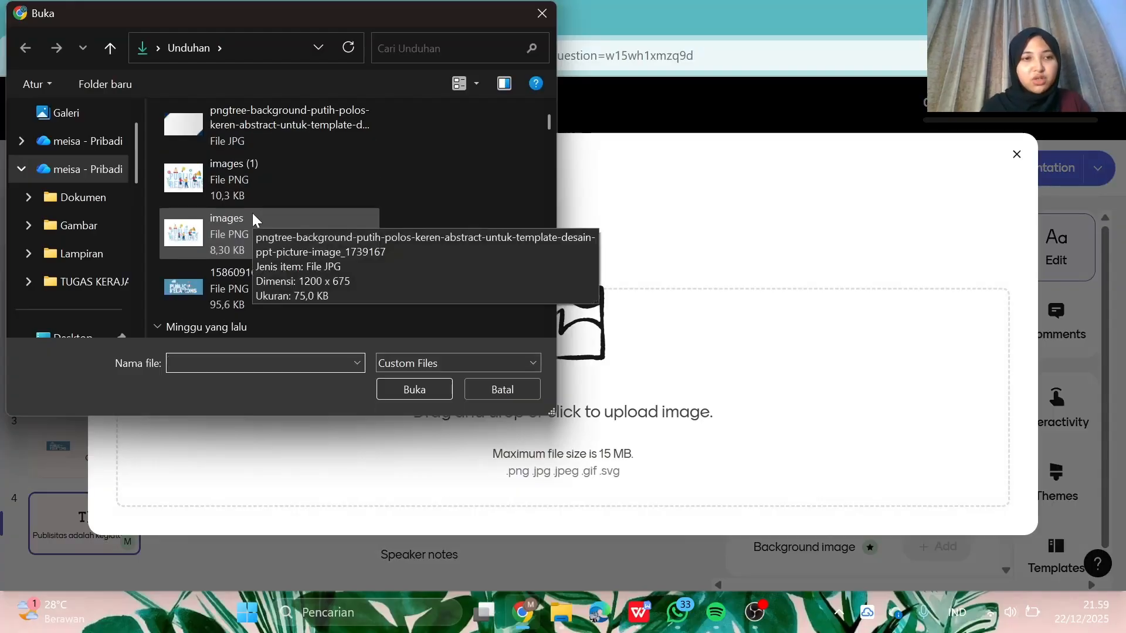
pyautogui.click(280, 139)
pyautogui.click(390, 385)
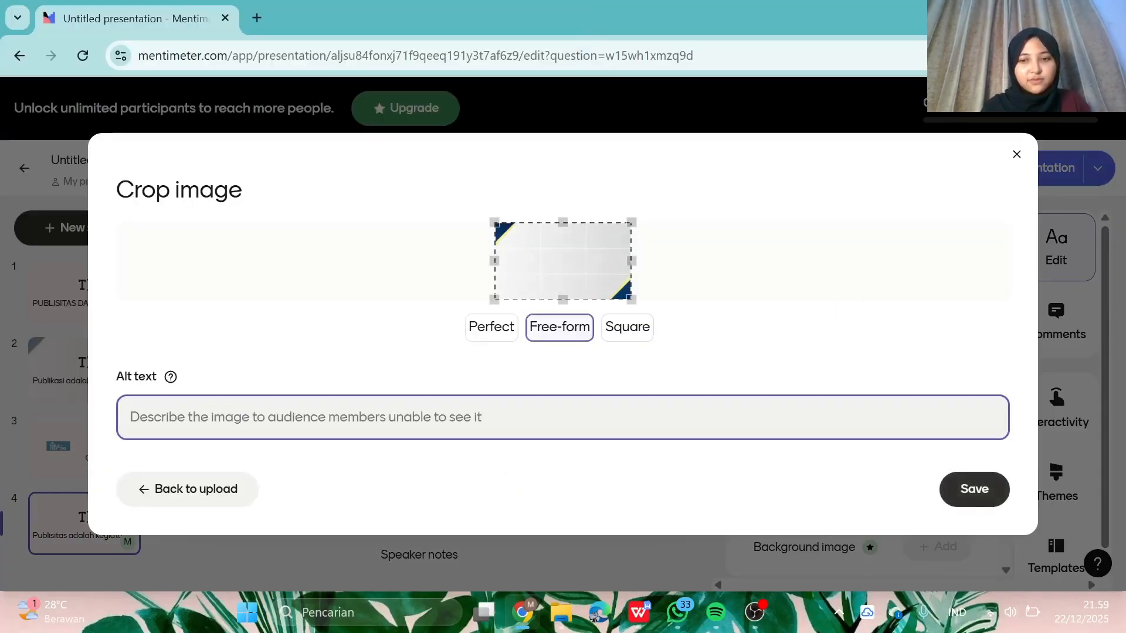
pyautogui.click(953, 495)
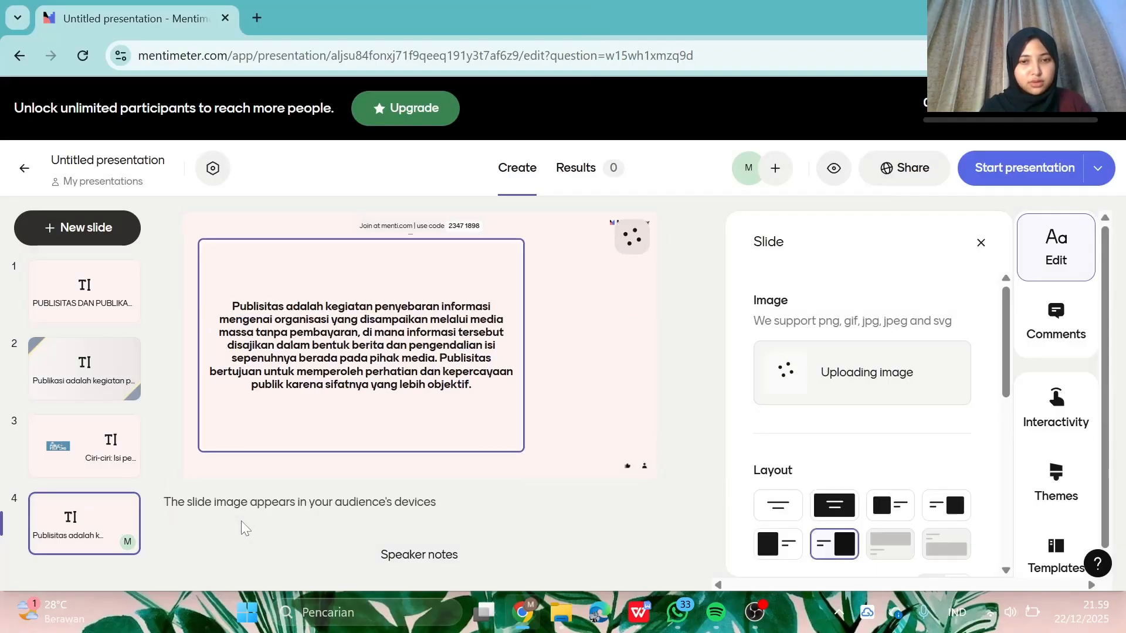
pyautogui.click(839, 507)
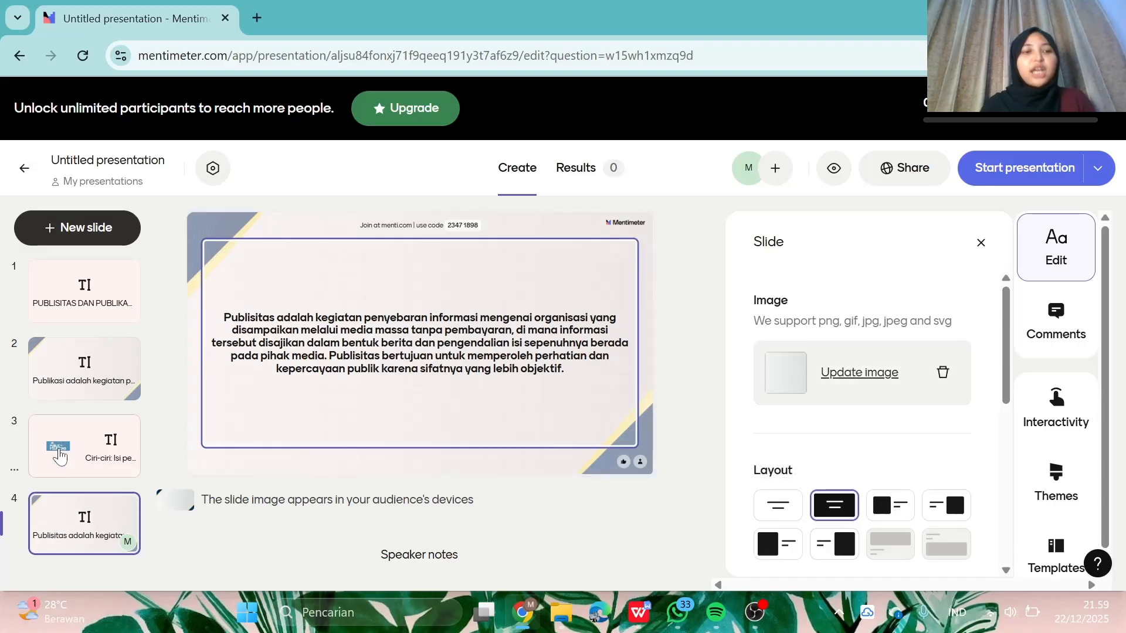
# - Duplicate slide 3 and drag the copy below slide 4 as slide 5
pyautogui.click(61, 455)
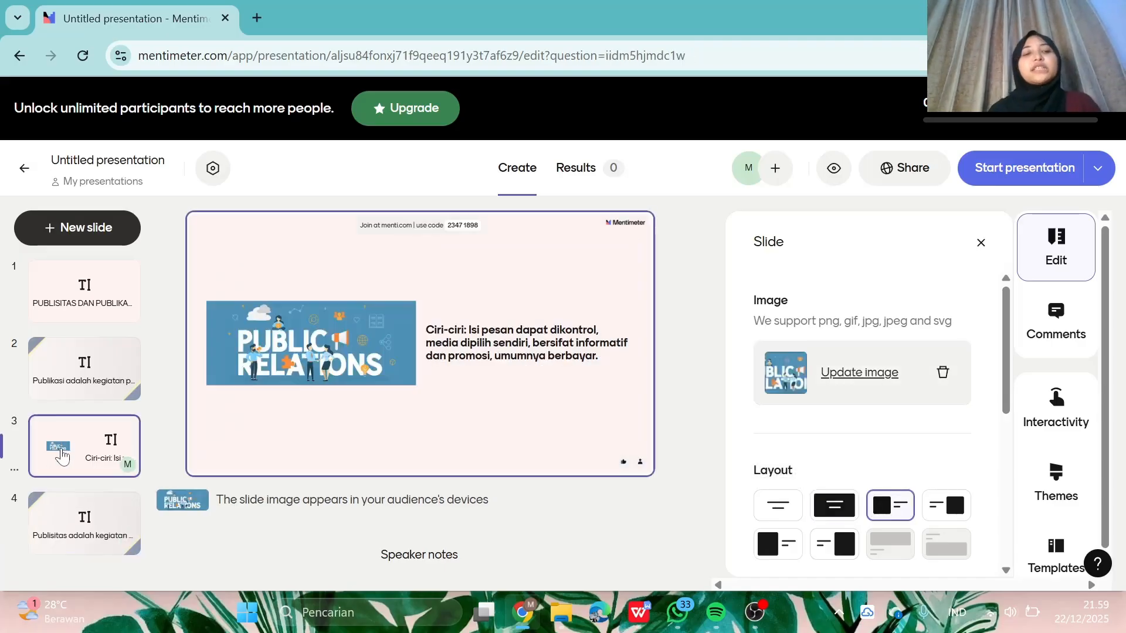
pyautogui.click(57, 548)
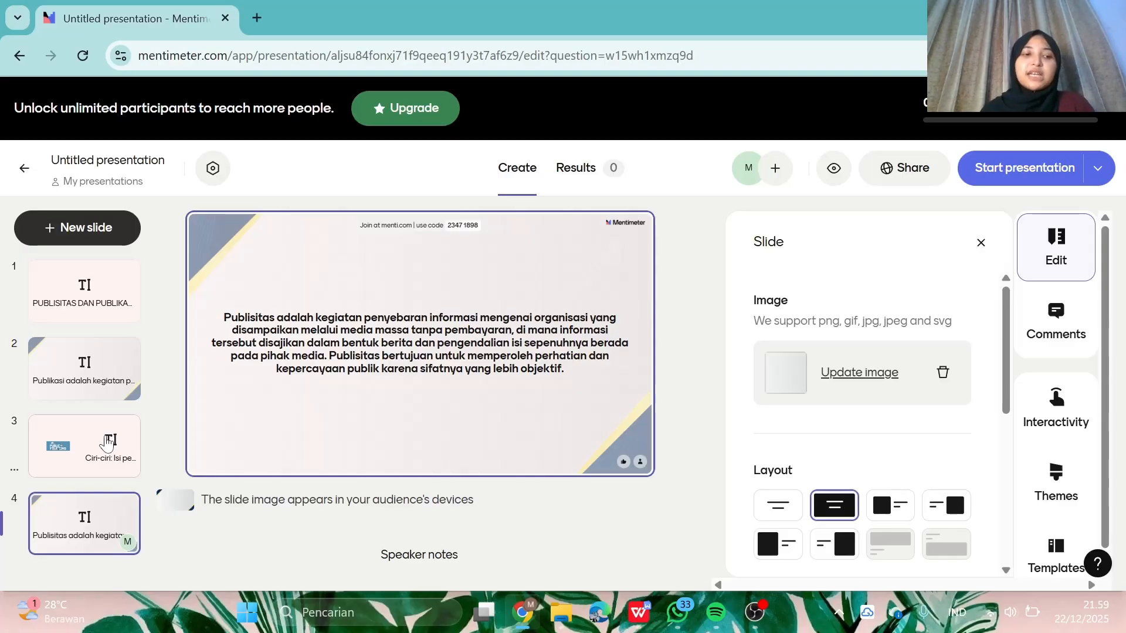
pyautogui.click(84, 463)
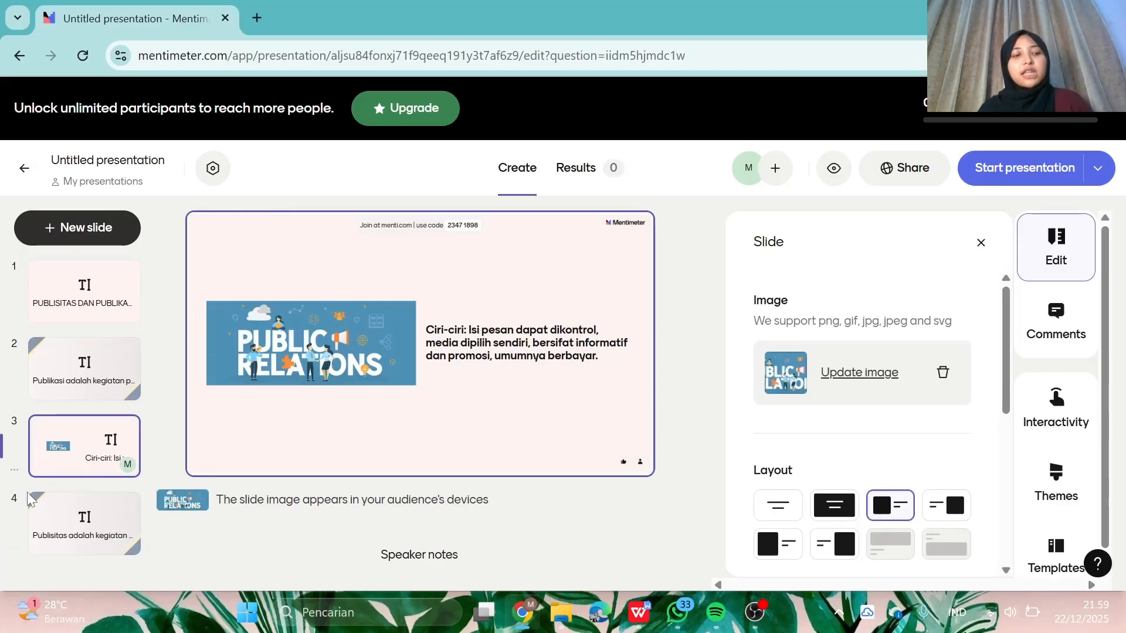
pyautogui.click(14, 472)
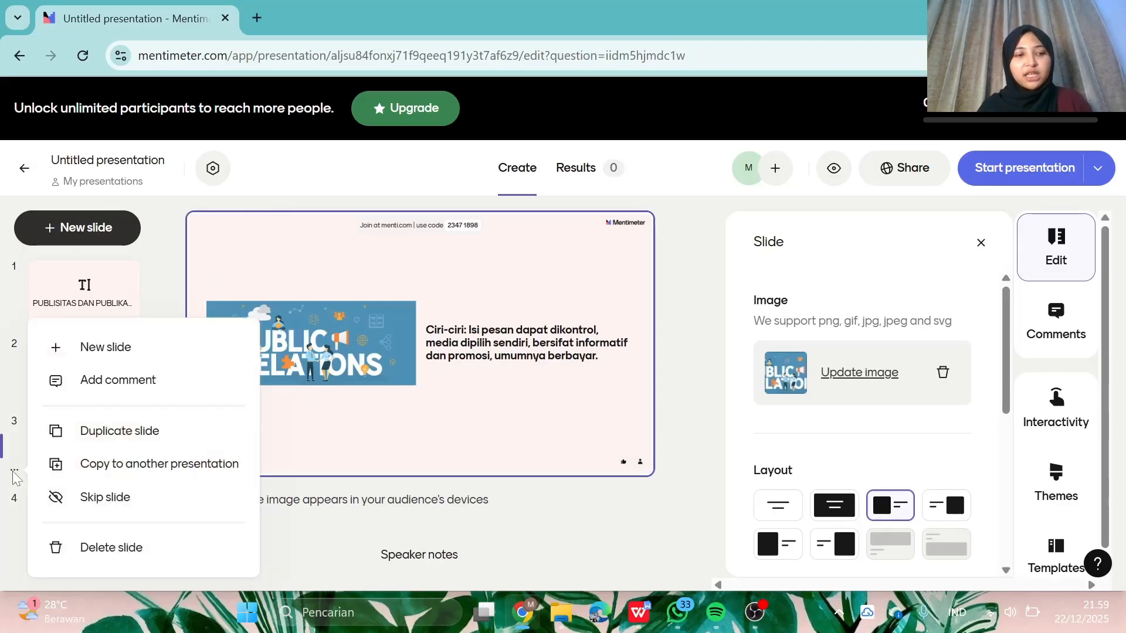
pyautogui.click(127, 436)
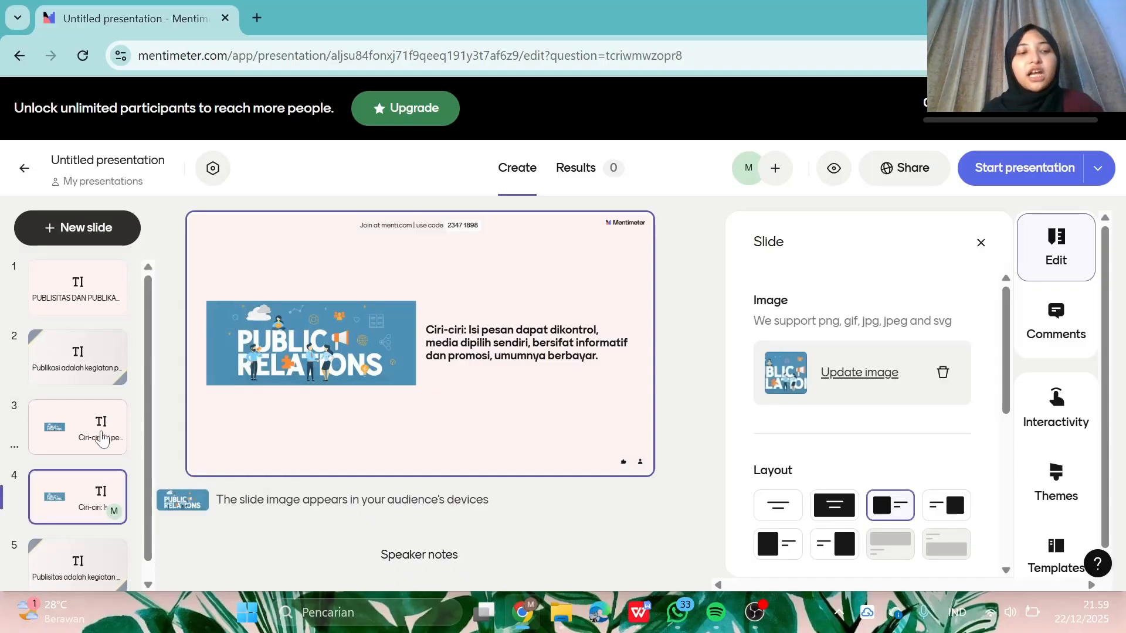
pyautogui.scroll(-1, 85, 508)
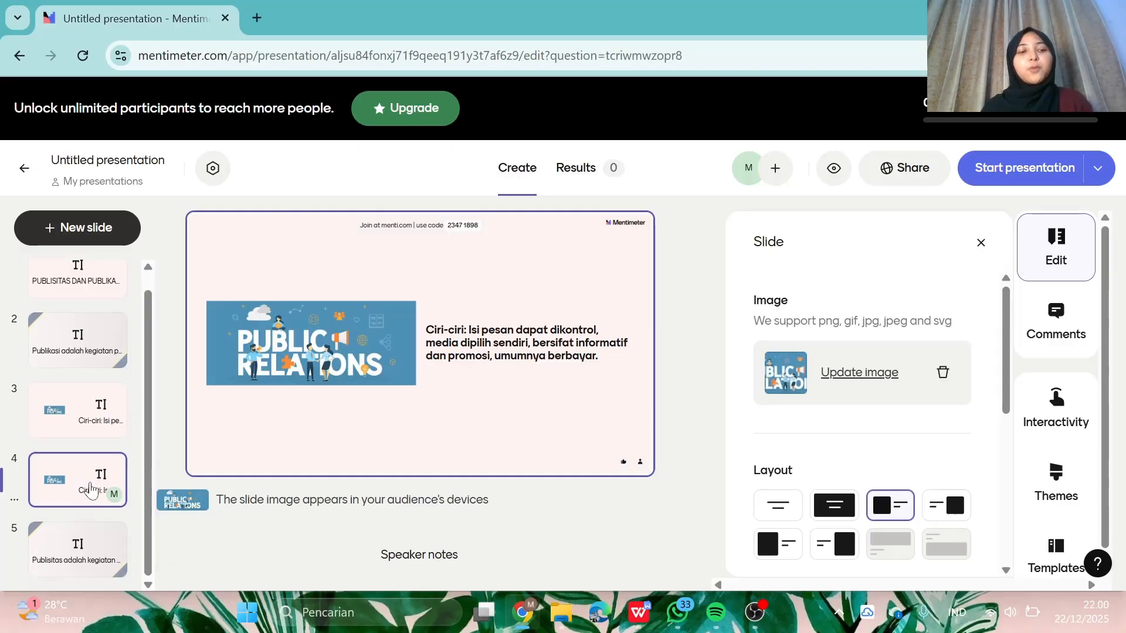
pyautogui.moveTo(90, 489); pyautogui.dragTo(97, 528)
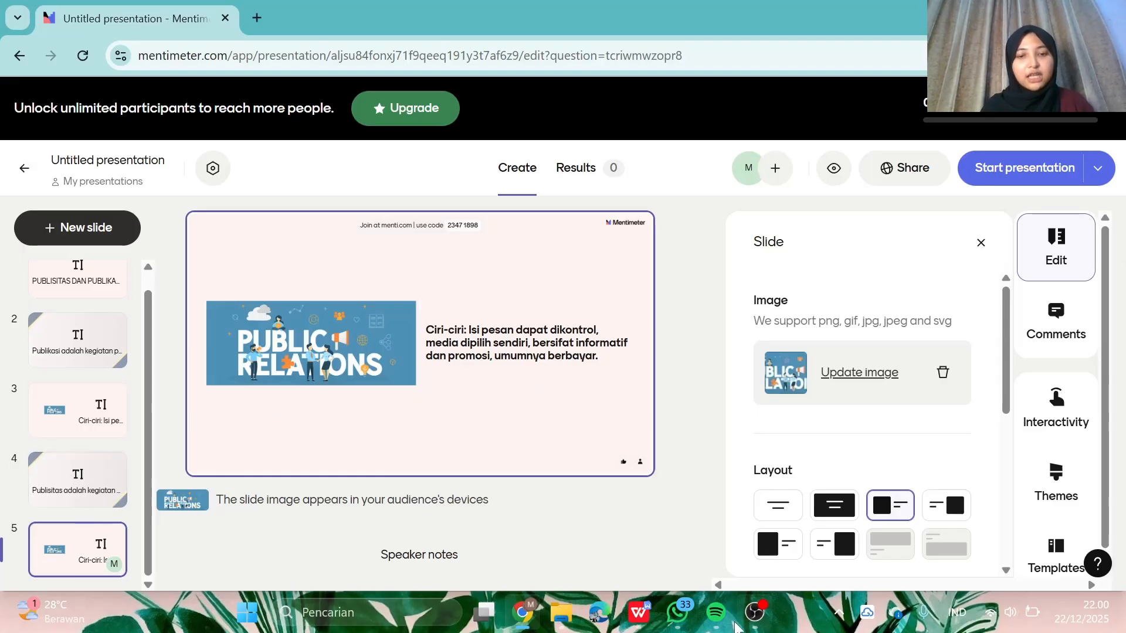
# - Take the Ciri-ciri text from WPS Writer and select slide 5's old characteristics text
pyautogui.click(639, 613)
pyautogui.click(451, 472)
pyautogui.scroll(-2, 450, 473)
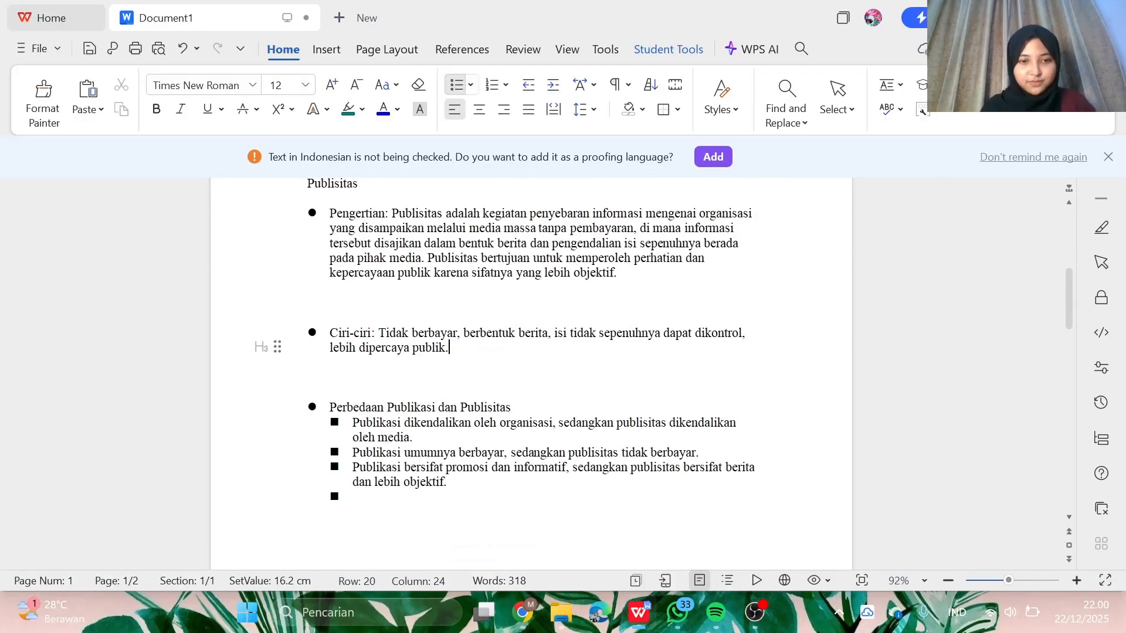
pyautogui.moveTo(449, 349); pyautogui.dragTo(379, 332)
pyautogui.hotkey('ctrl', 'c')
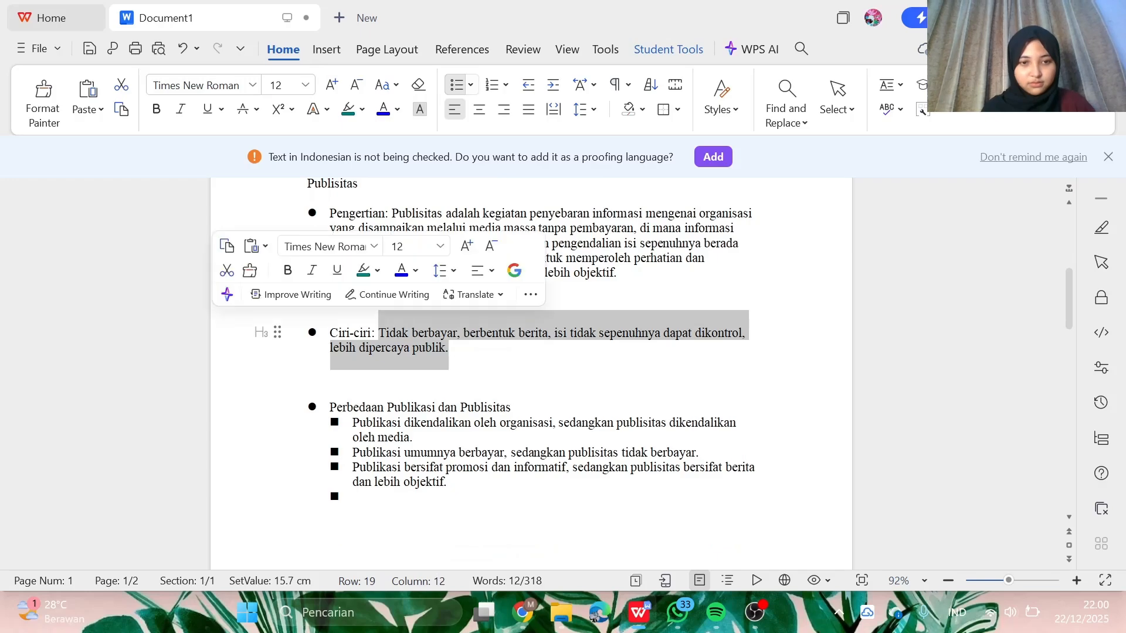
pyautogui.click(521, 612)
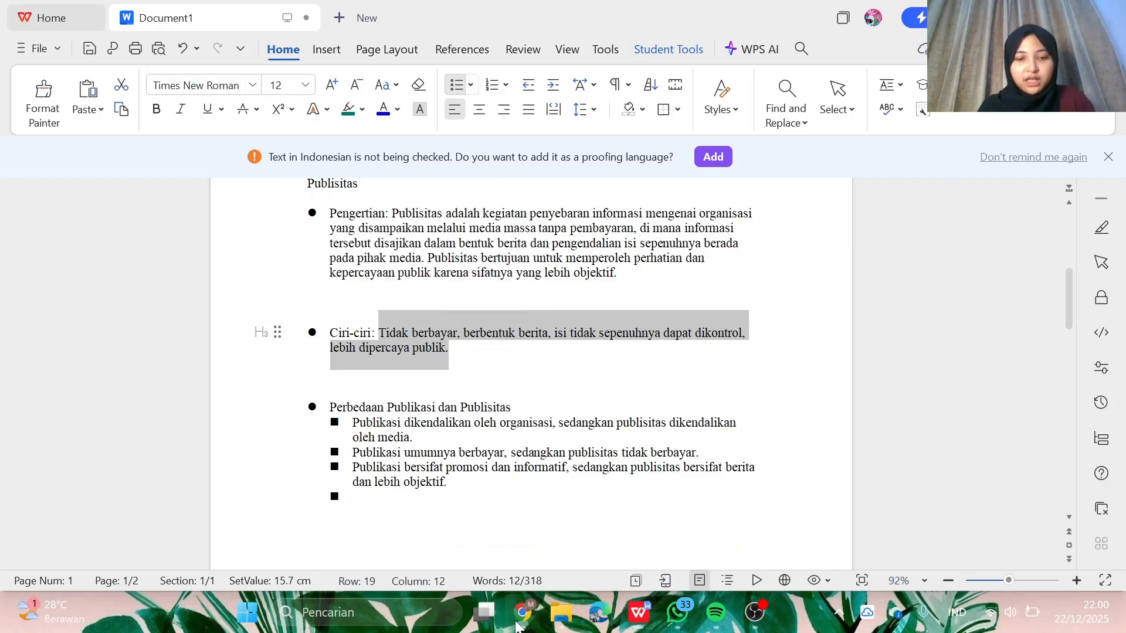
pyautogui.moveTo(469, 330); pyautogui.dragTo(614, 382)
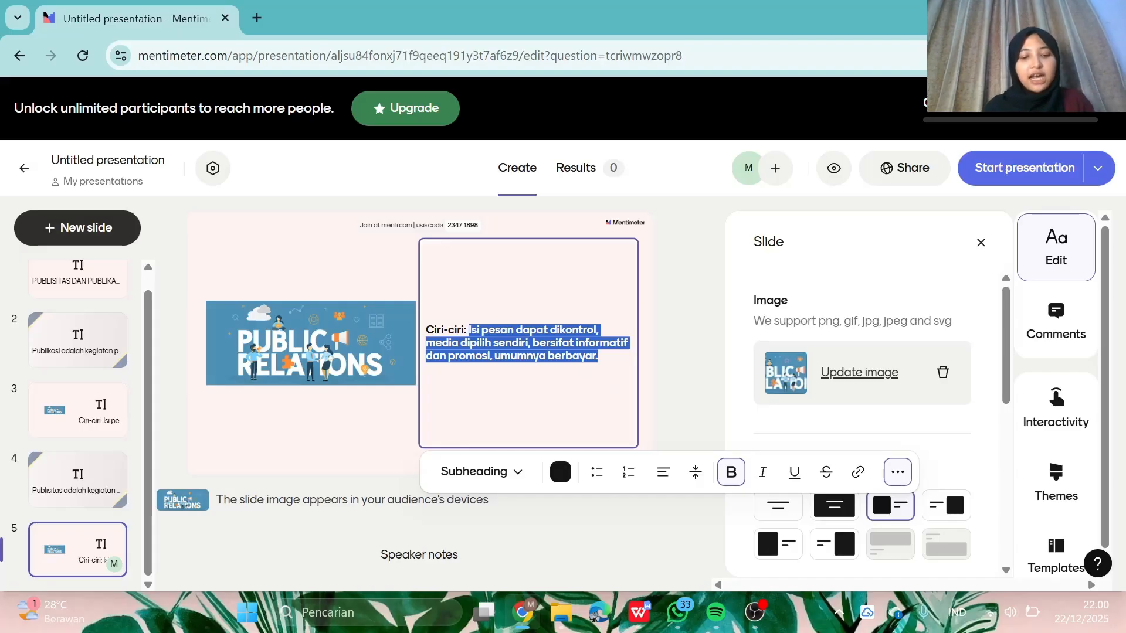
# - Replace slide 5's text with the pasted characteristics and make it bold
pyautogui.hotkey('ctrl', 'v')
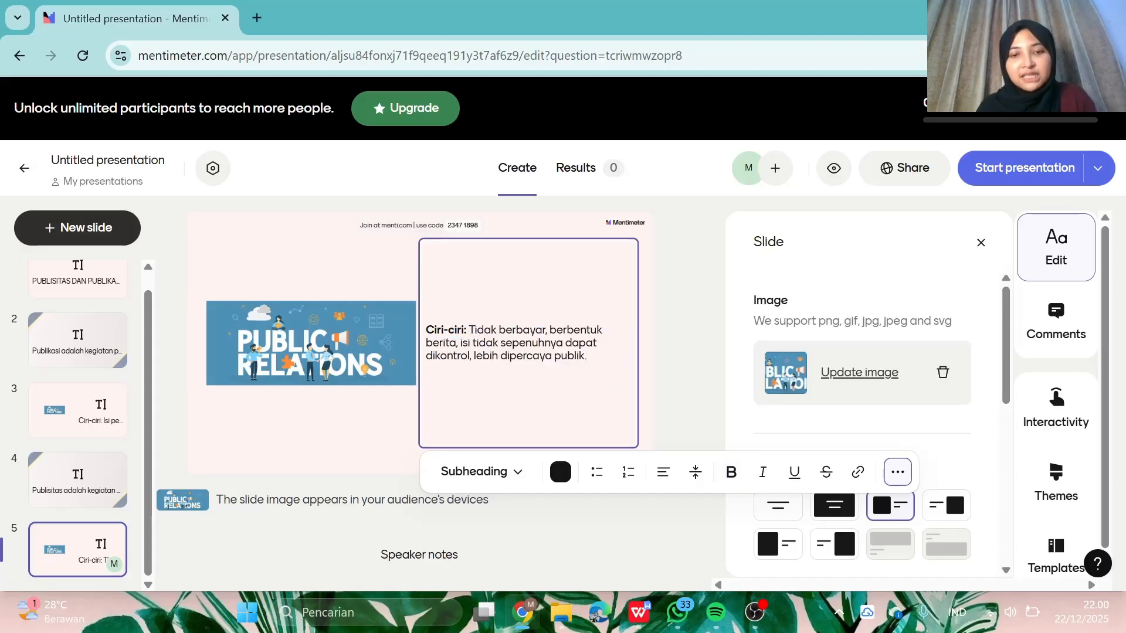
pyautogui.moveTo(587, 357); pyautogui.dragTo(477, 330)
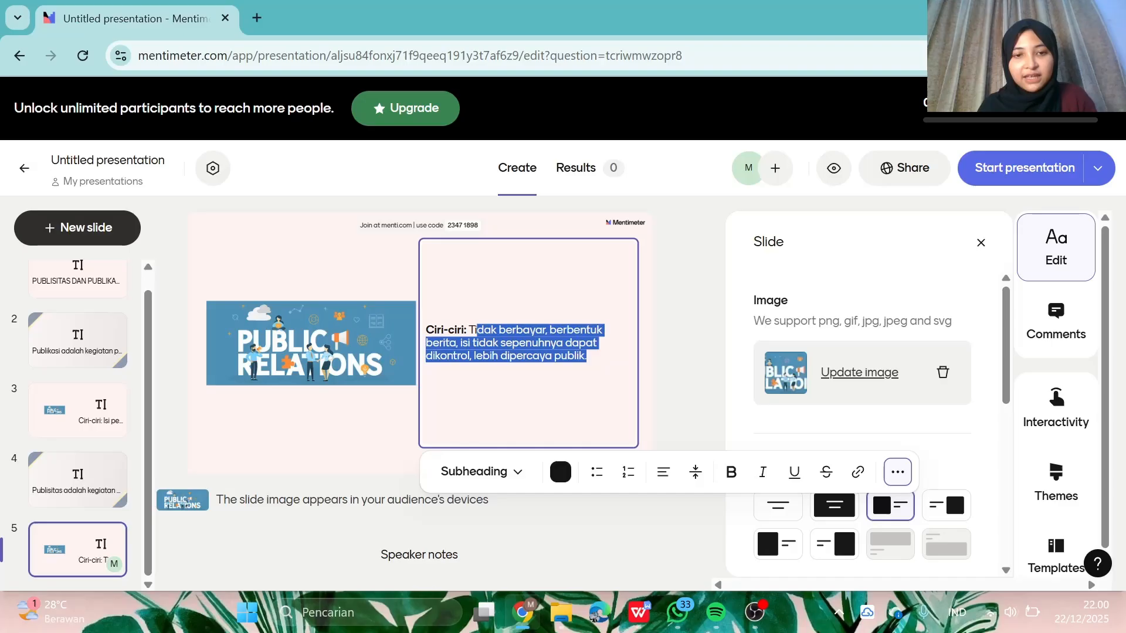
pyautogui.click(731, 472)
pyautogui.click(692, 390)
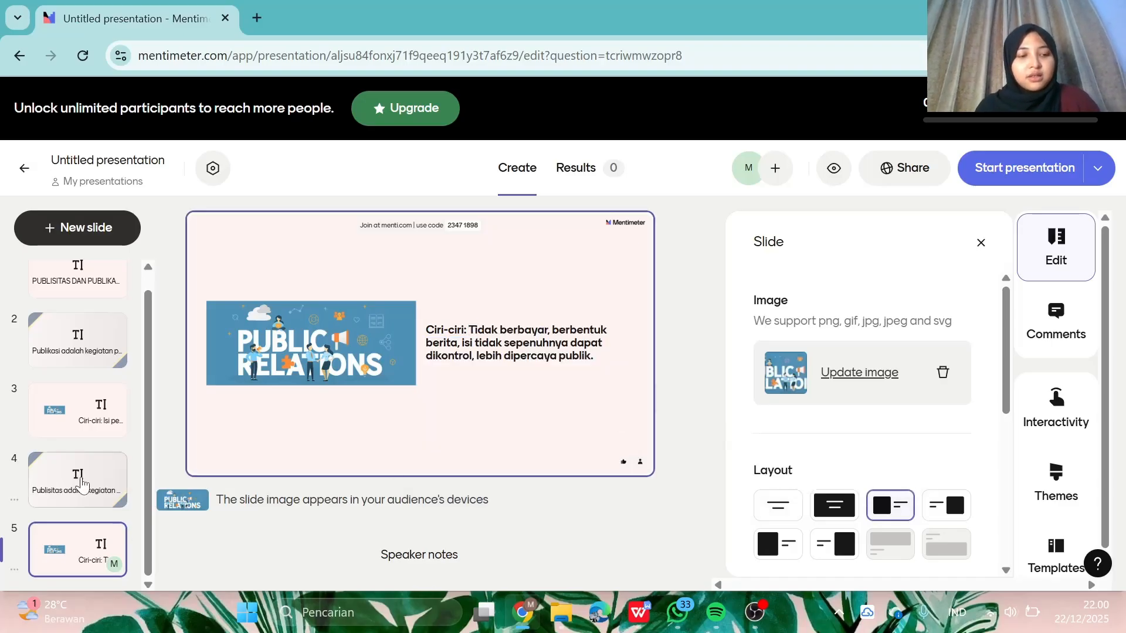
# - Add a new blank text slide after slide 5
pyautogui.click(93, 228)
pyautogui.scroll(-5, 148, 492)
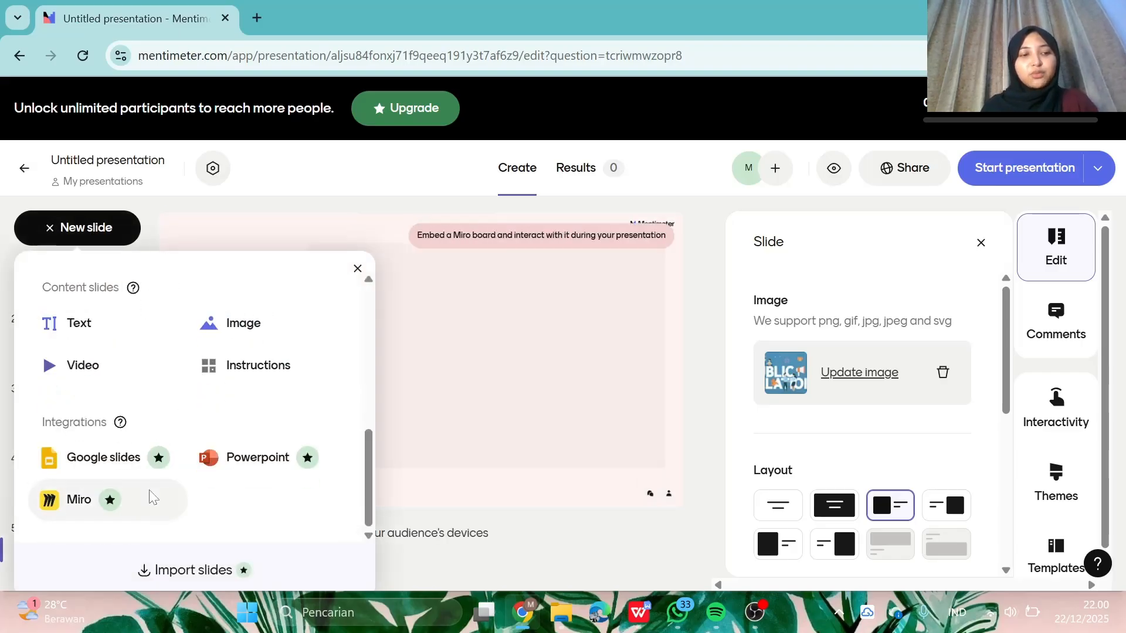
pyautogui.click(87, 330)
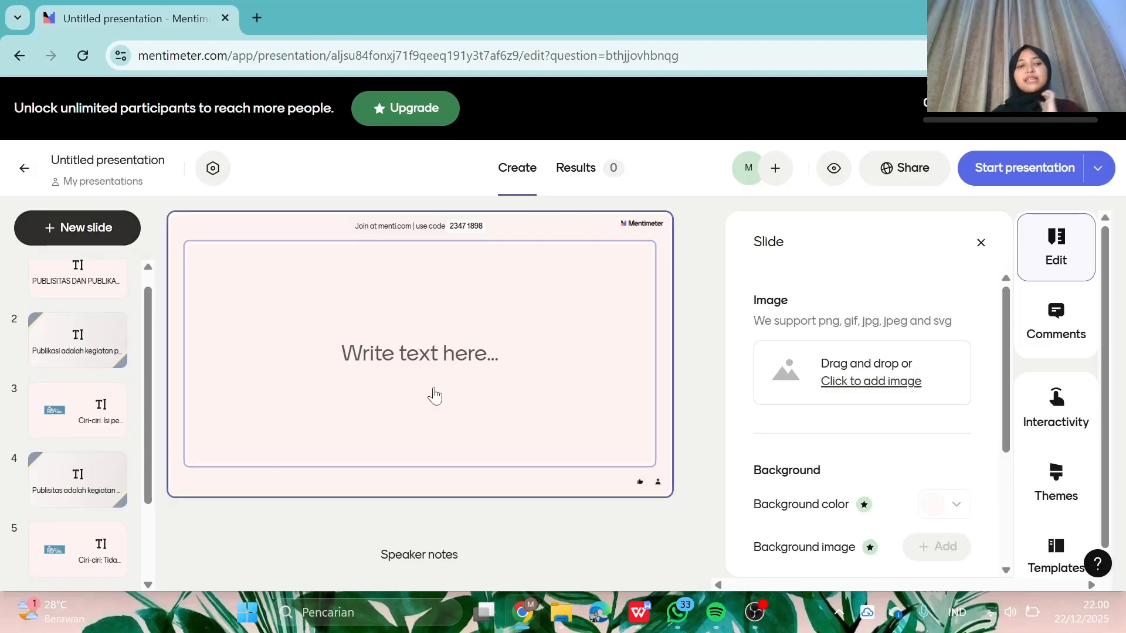
# - Copy the three publication versus publicity points from the WPS notes
pyautogui.click(640, 621)
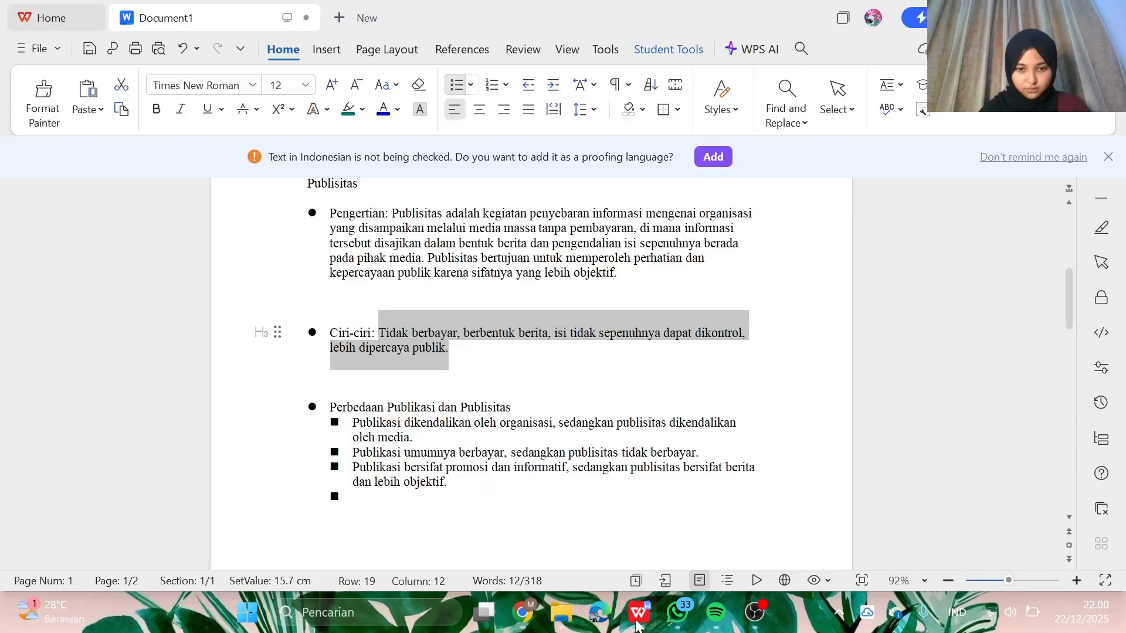
pyautogui.click(630, 452)
pyautogui.scroll(-2, 629, 452)
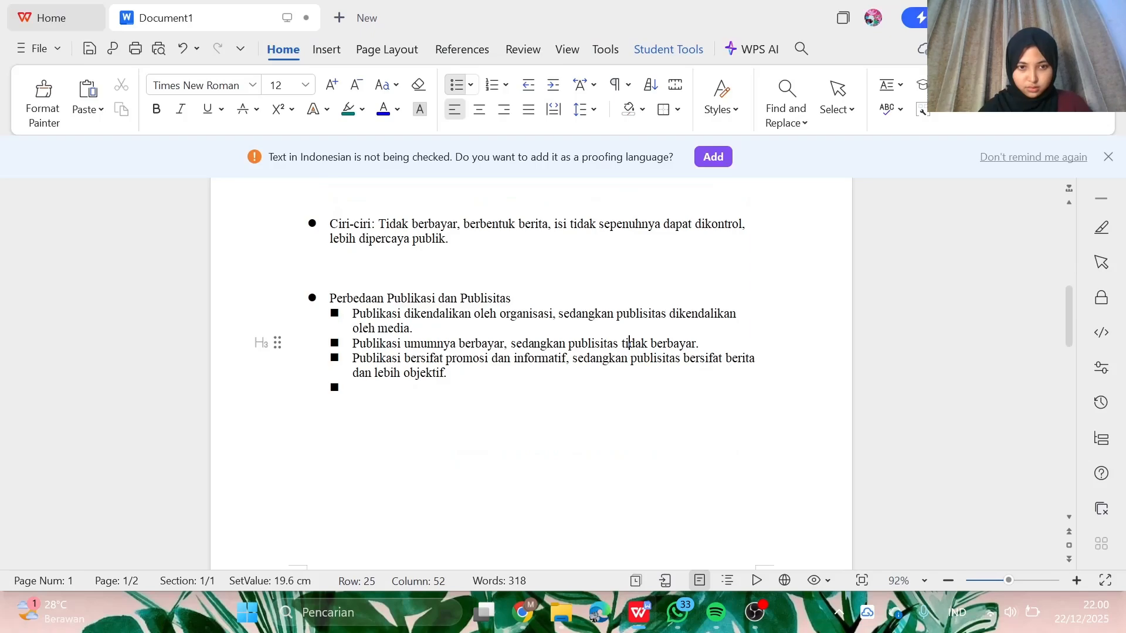
pyautogui.moveTo(351, 313); pyautogui.dragTo(443, 372)
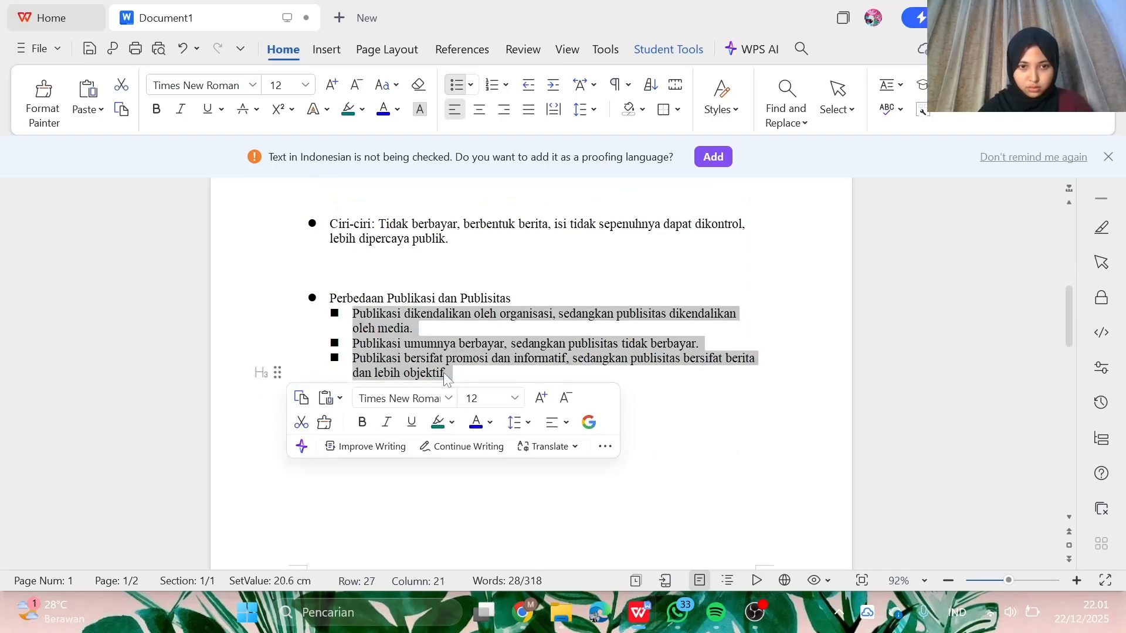
pyautogui.hotkey('ctrl', 'c')
# - Paste the three comparison sentences into the new slide, bold and left-aligned
pyautogui.hotkey('alt', 'Tab')
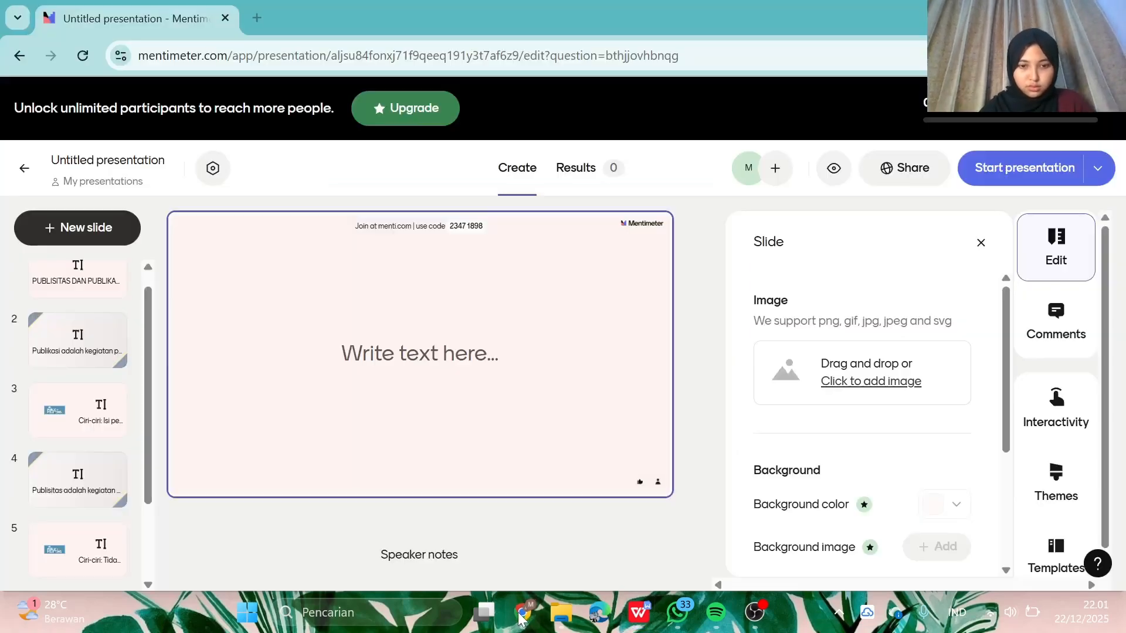
pyautogui.click(460, 342)
pyautogui.hotkey('ctrl', 'v')
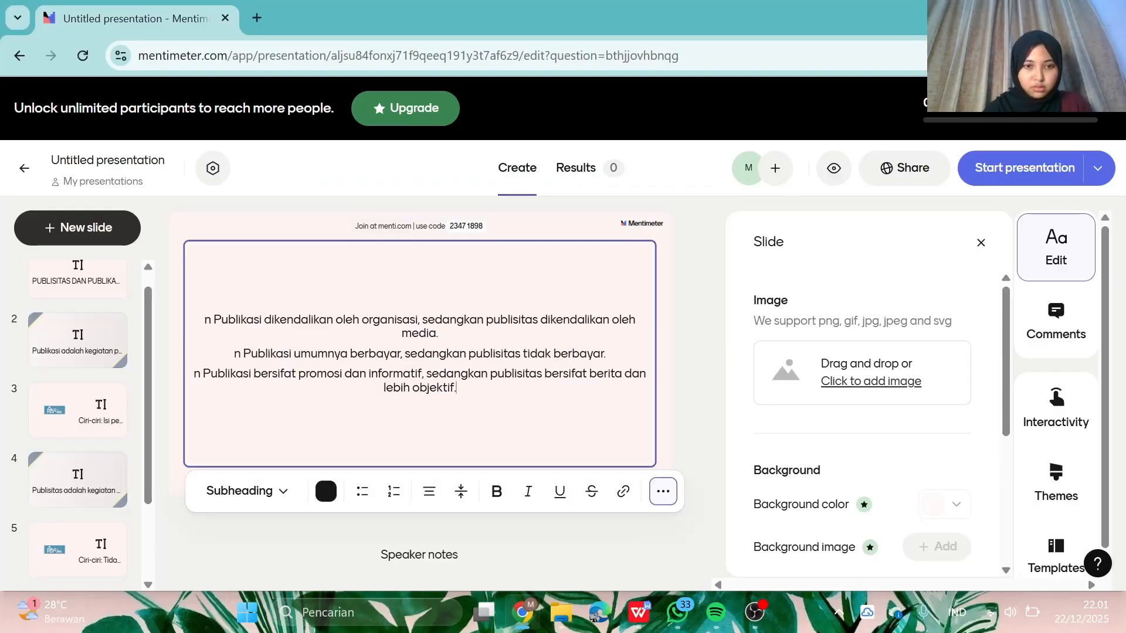
pyautogui.moveTo(456, 388); pyautogui.dragTo(188, 323)
pyautogui.click(497, 493)
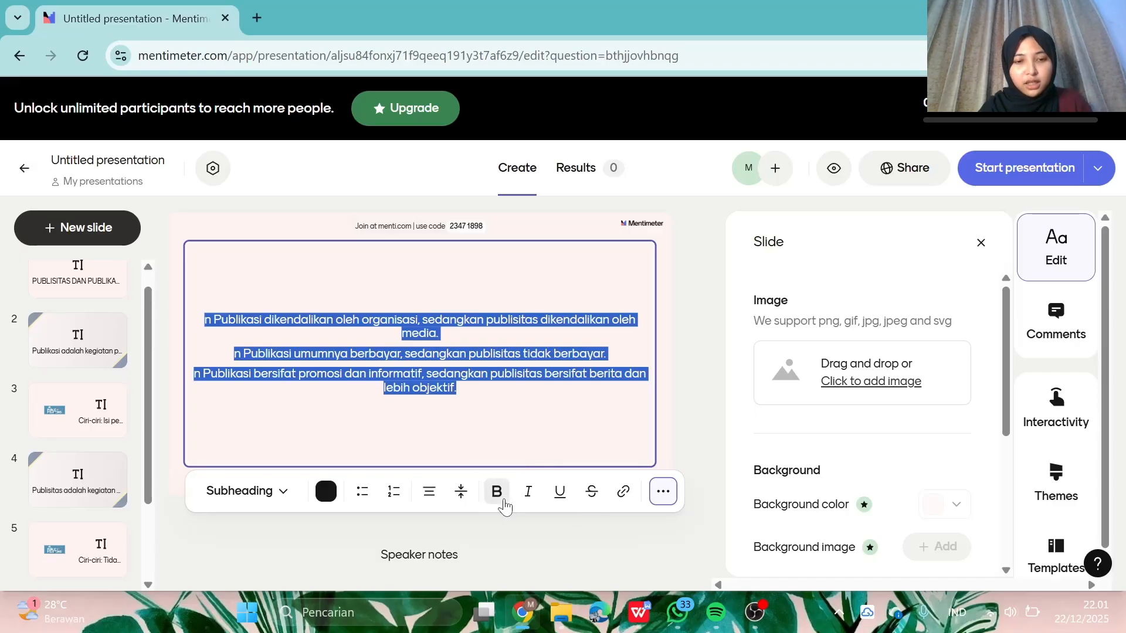
pyautogui.click(429, 493)
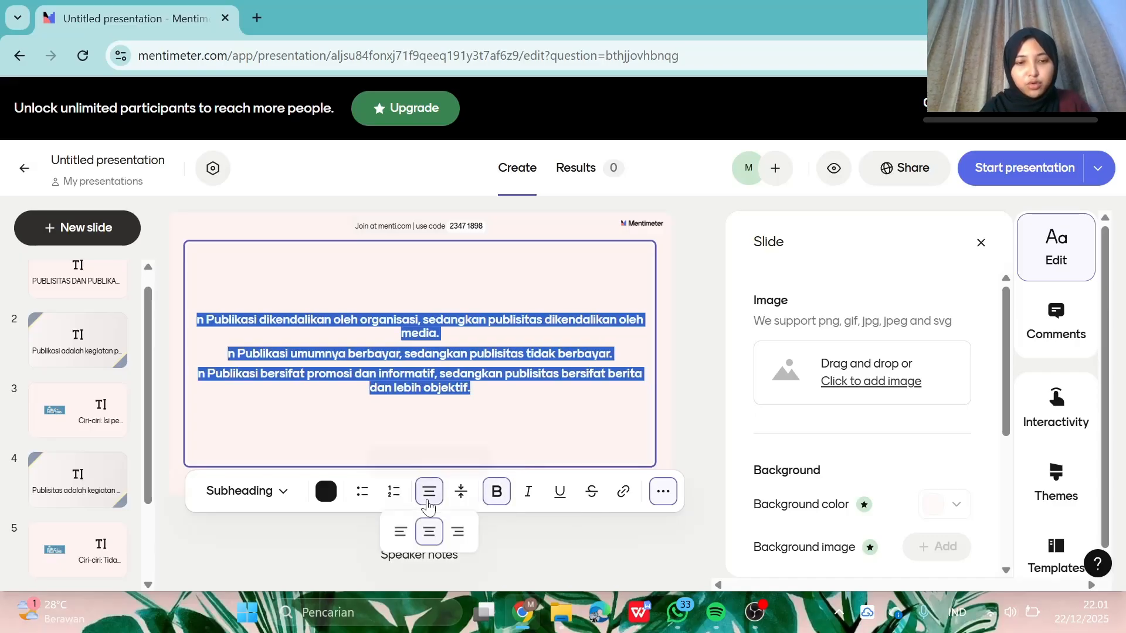
pyautogui.click(400, 532)
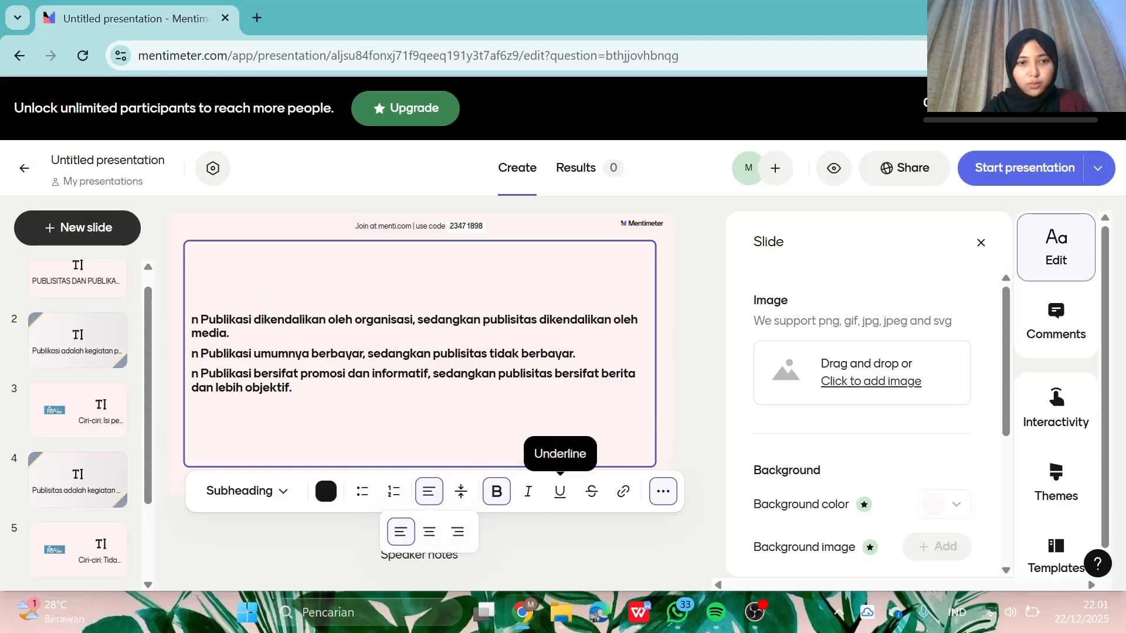
# - Delete the stray 'n' prefix from each of the three lines
pyautogui.click(201, 320)
pyautogui.click(202, 321)
pyautogui.click(201, 321)
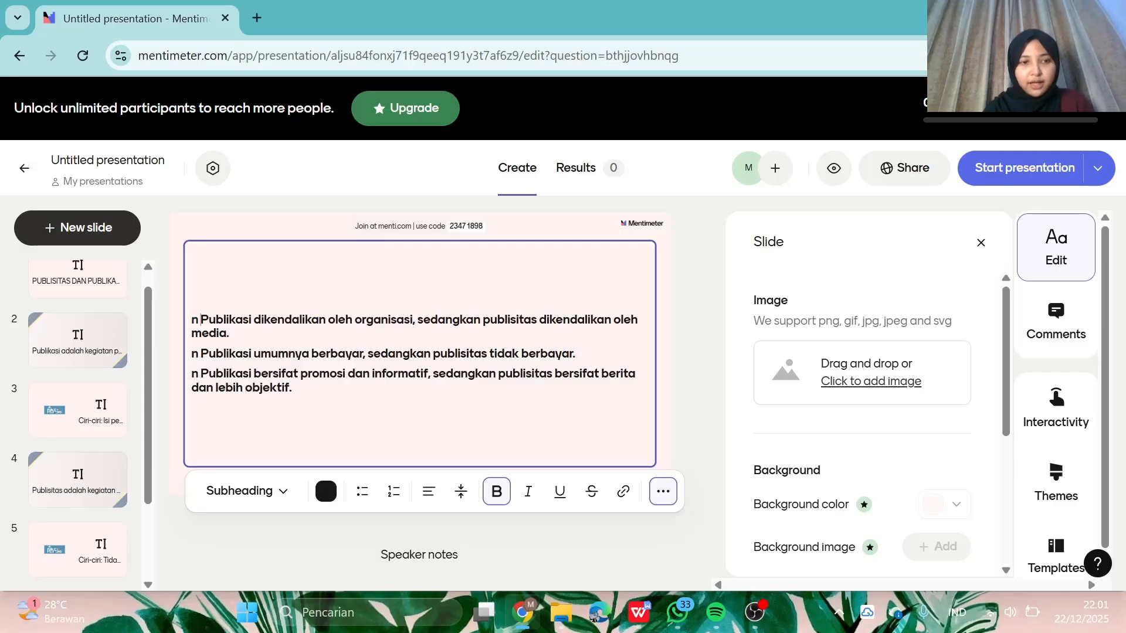
pyautogui.press('BackSpace')
pyautogui.press('BackSpace')
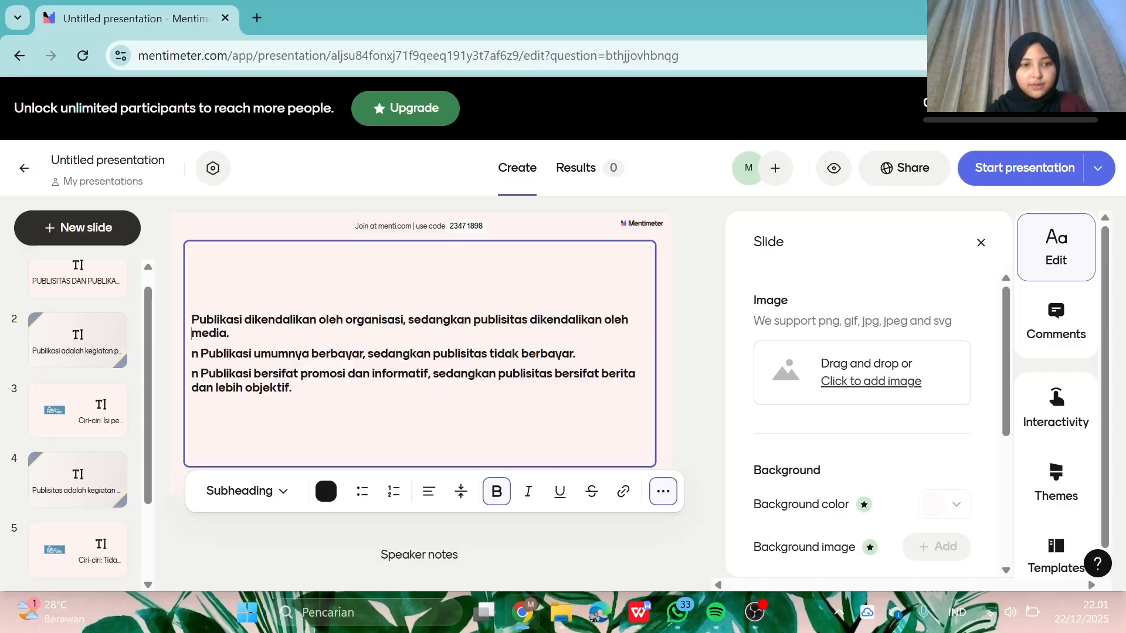
pyautogui.press('Down')
pyautogui.press('Right')
pyautogui.press('Right')
pyautogui.press('BackSpace')
pyautogui.press('BackSpace')
pyautogui.press('Down')
pyautogui.press('Right')
pyautogui.press('Right')
pyautogui.press('BackSpace')
pyautogui.press('BackSpace')
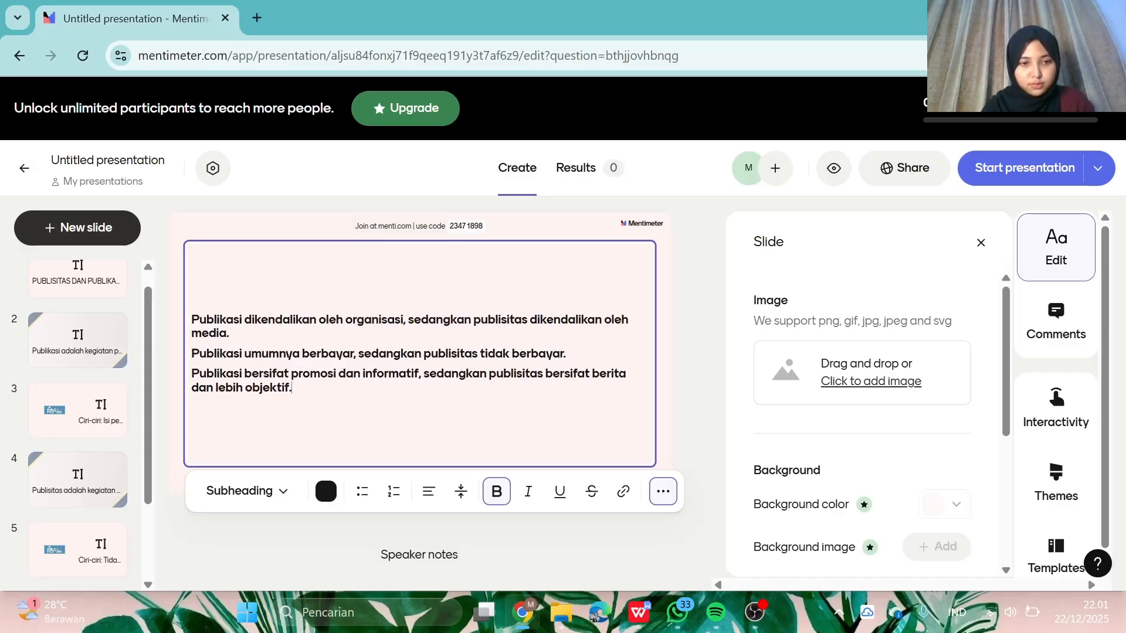
# - Set the text to Body style as a bulleted list
pyautogui.hotkey('ctrl', 'a')
pyautogui.click(247, 491)
pyautogui.click(363, 491)
pyautogui.click(296, 315)
pyautogui.hotkey('ctrl', 'a')
# - Insert an unbulleted top line and begin the PERBEDAAN PUBLISITAS DAN PUBLIKASI heading
pyautogui.click(220, 338)
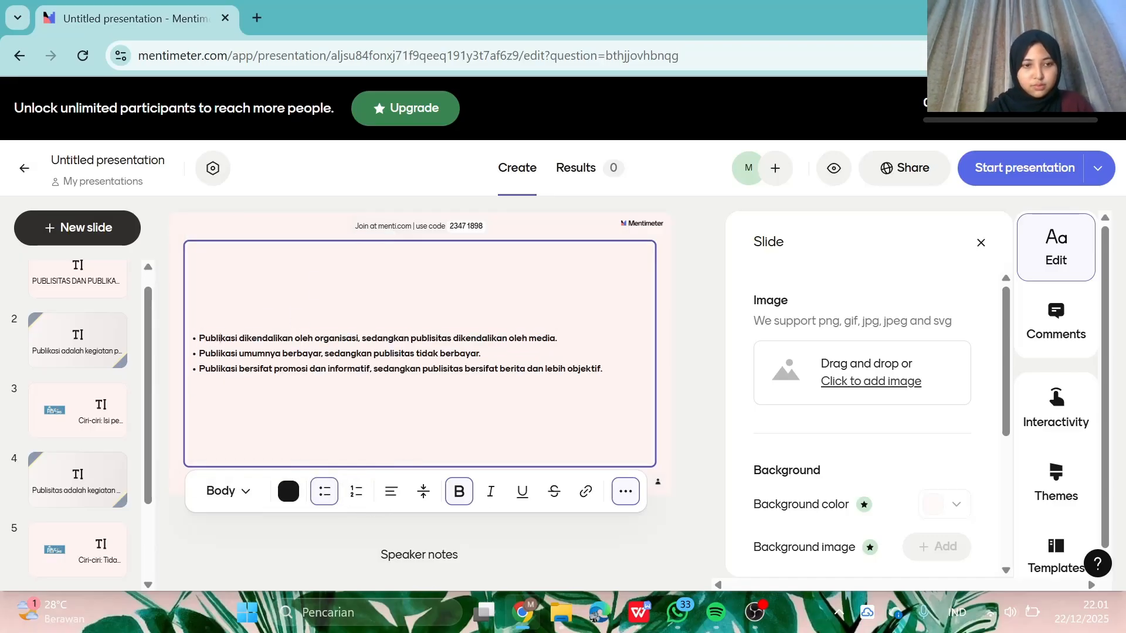
pyautogui.press('Return')
pyautogui.press('Left')
pyautogui.write('ERBED')
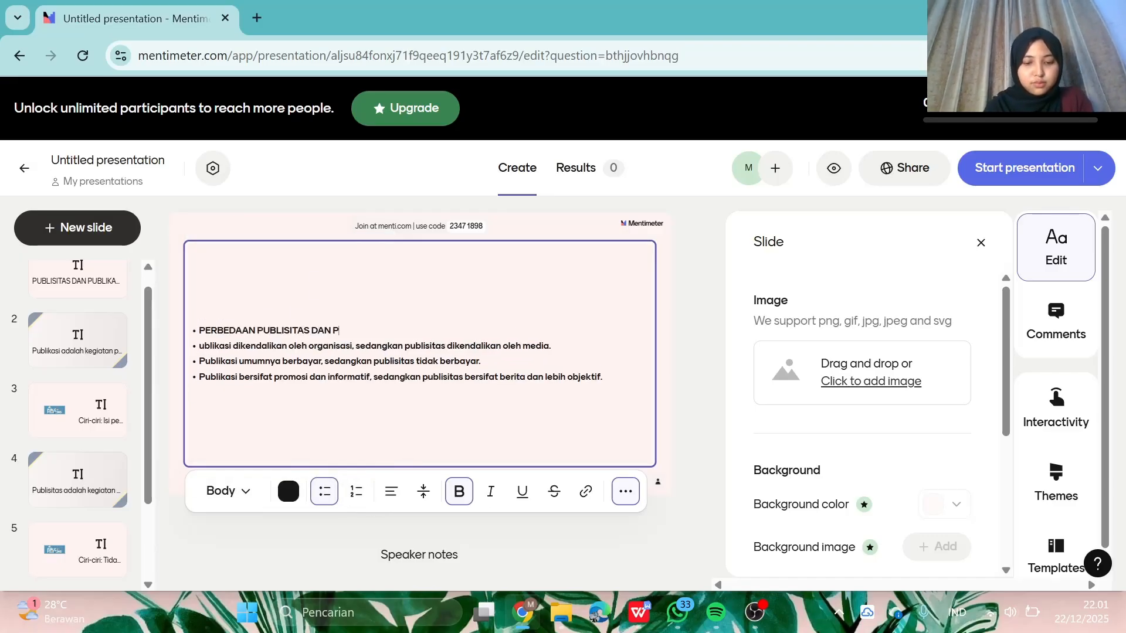
pyautogui.press('Home')
pyautogui.press('BackSpace')
pyautogui.press('Down')
pyautogui.write('P')
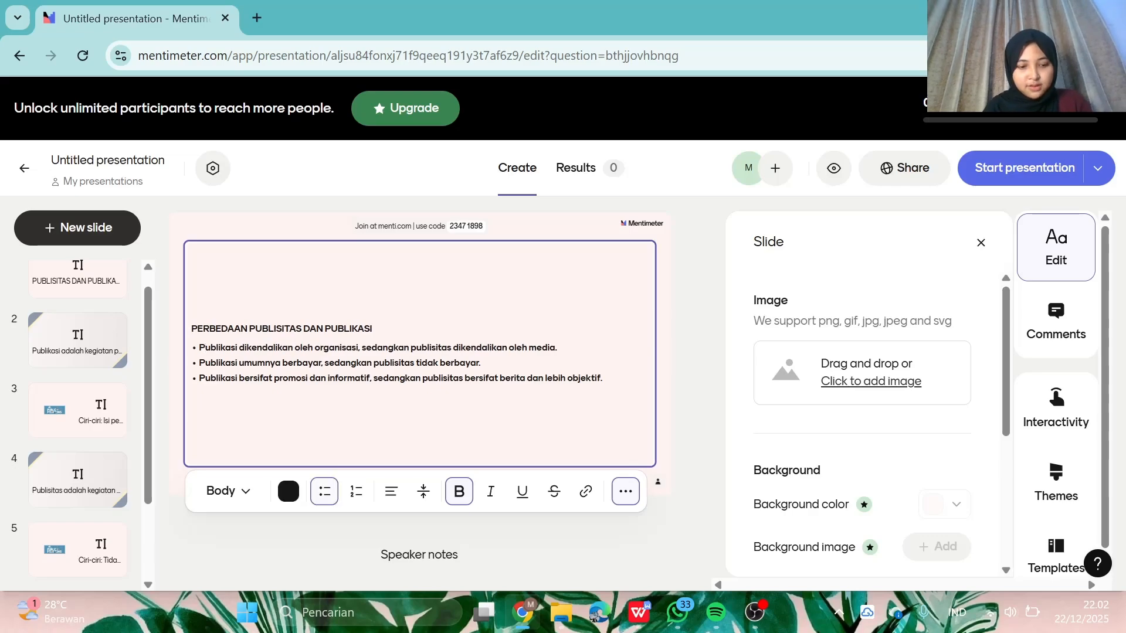
# - Upload the pngtree-background-putih-polos JPG as the slide 6 image and save it
pyautogui.click(845, 382)
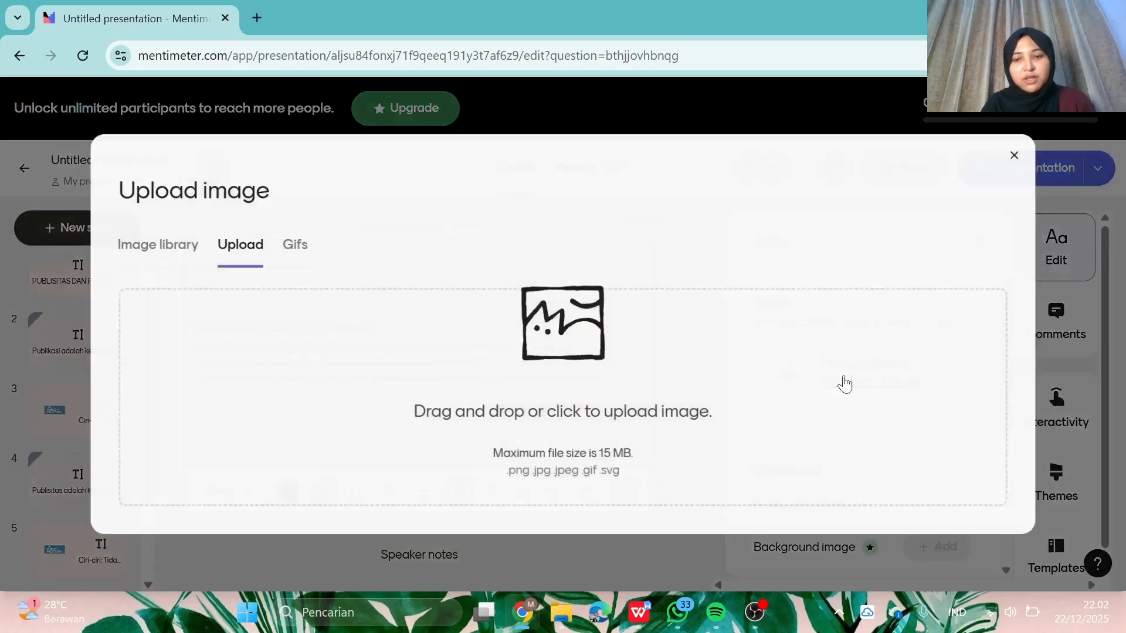
pyautogui.click(667, 429)
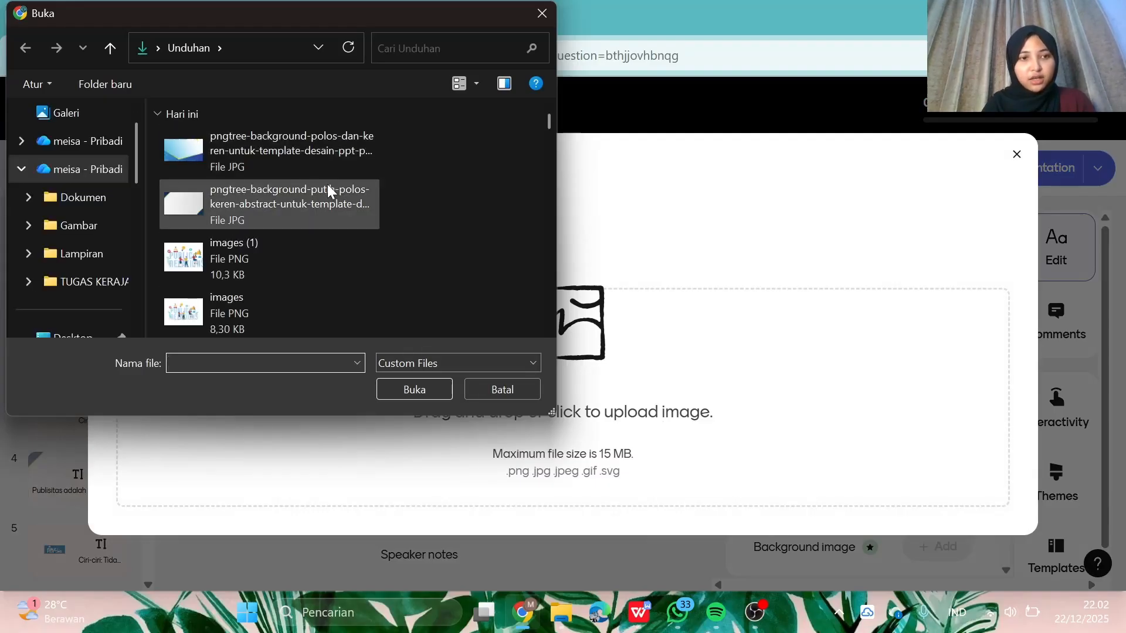
pyautogui.scroll(-1, 327, 184)
pyautogui.scroll(1, 327, 185)
pyautogui.click(299, 253)
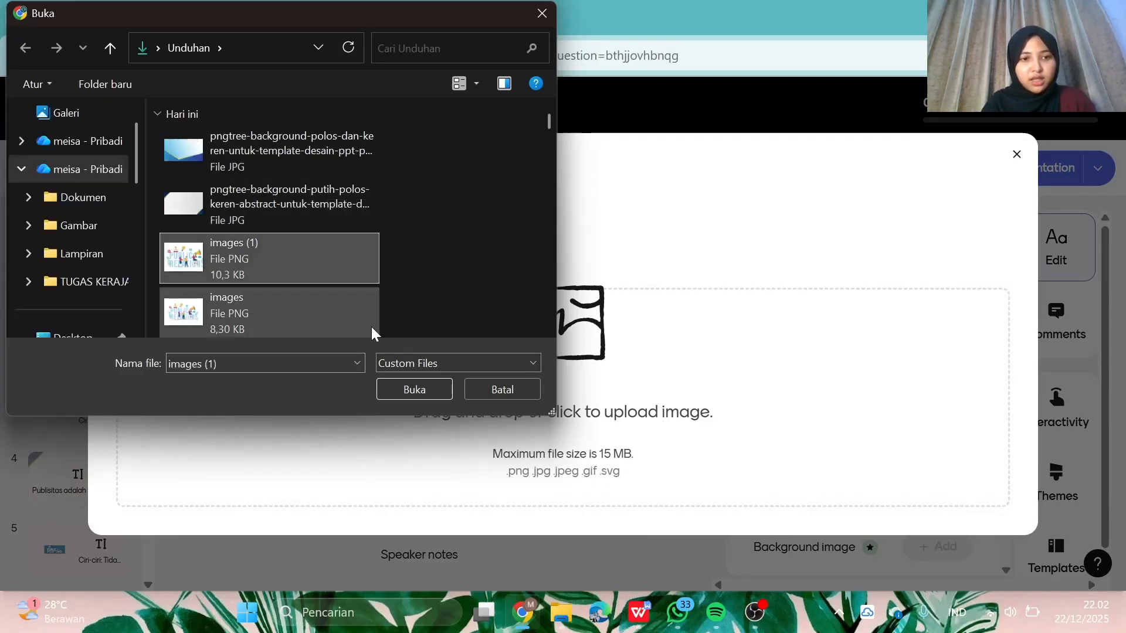
pyautogui.click(305, 147)
pyautogui.click(297, 220)
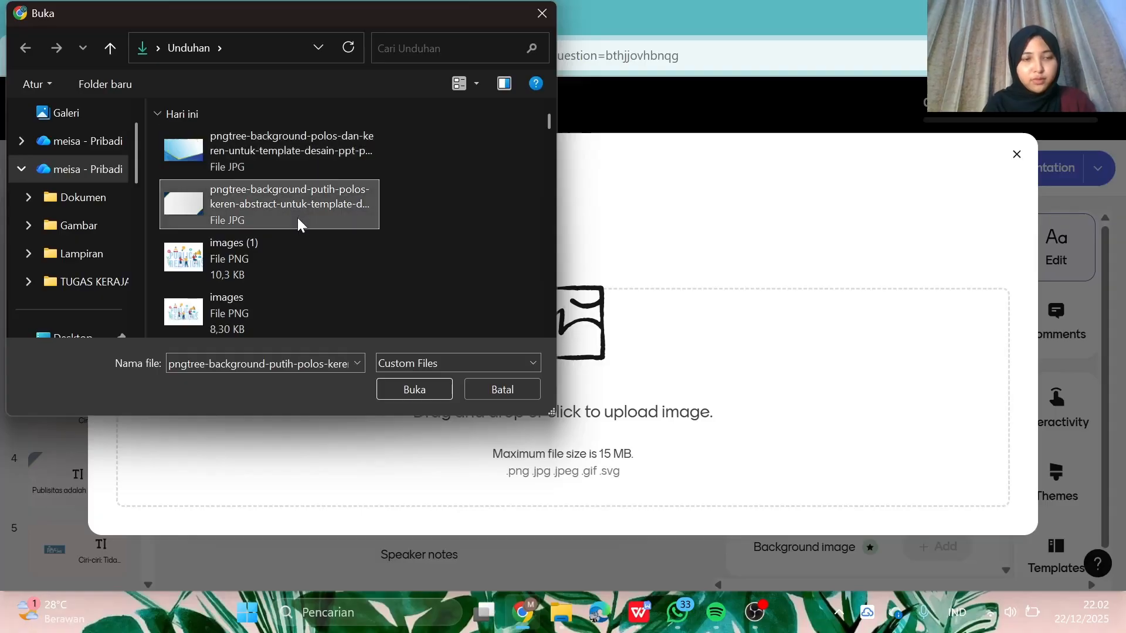
pyautogui.click(416, 389)
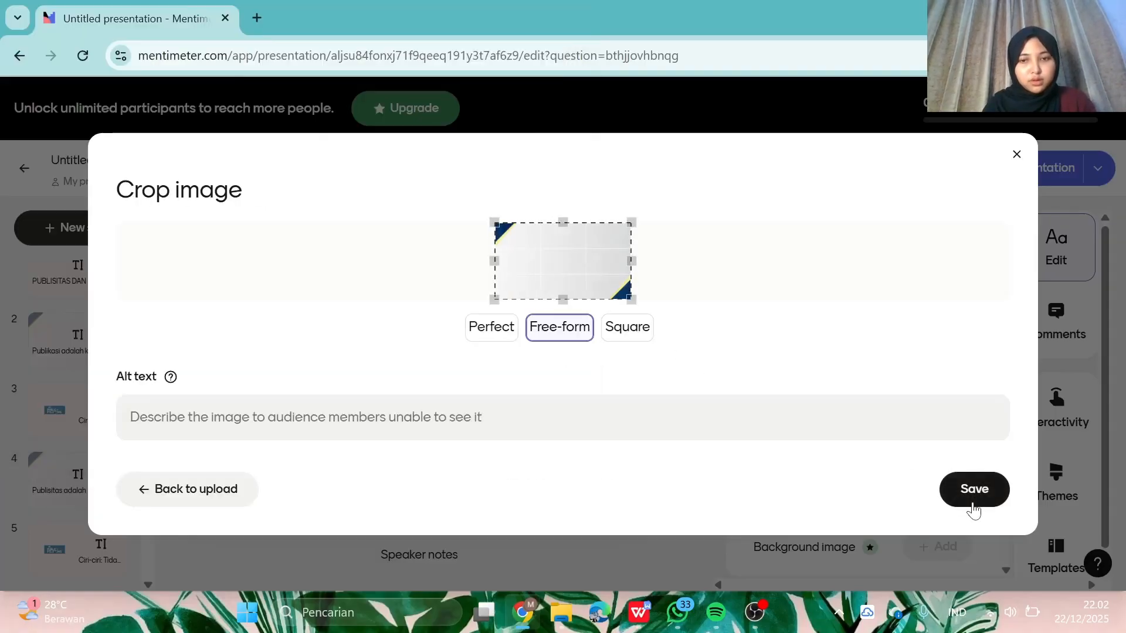
pyautogui.click(974, 489)
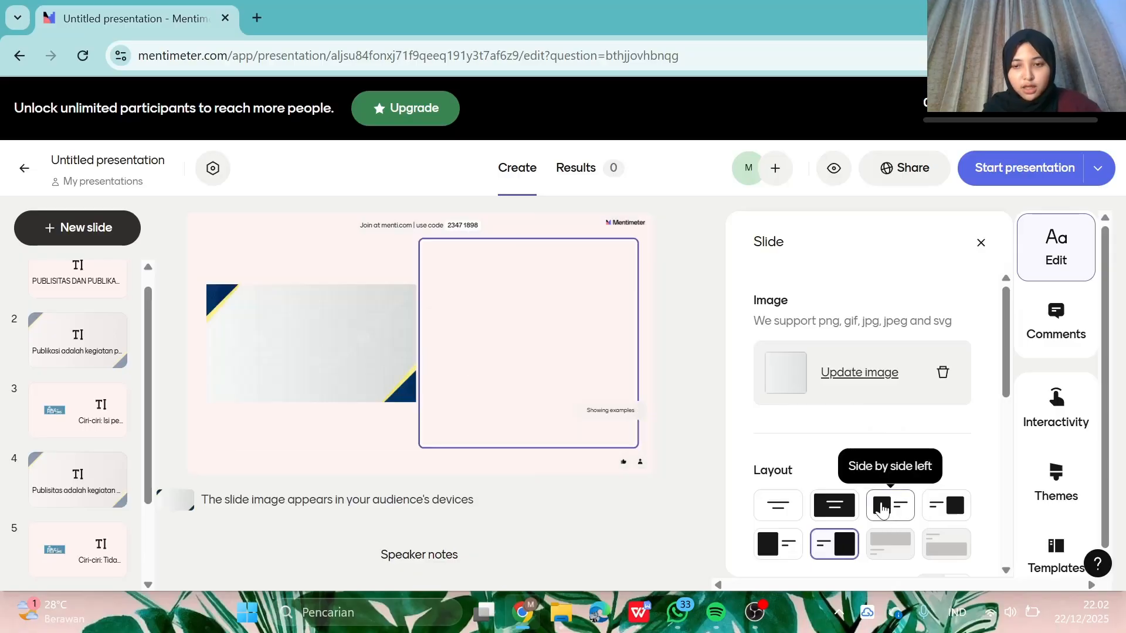
# - Apply the Image left layout to slide 6
pyautogui.scroll(-1, 946, 521)
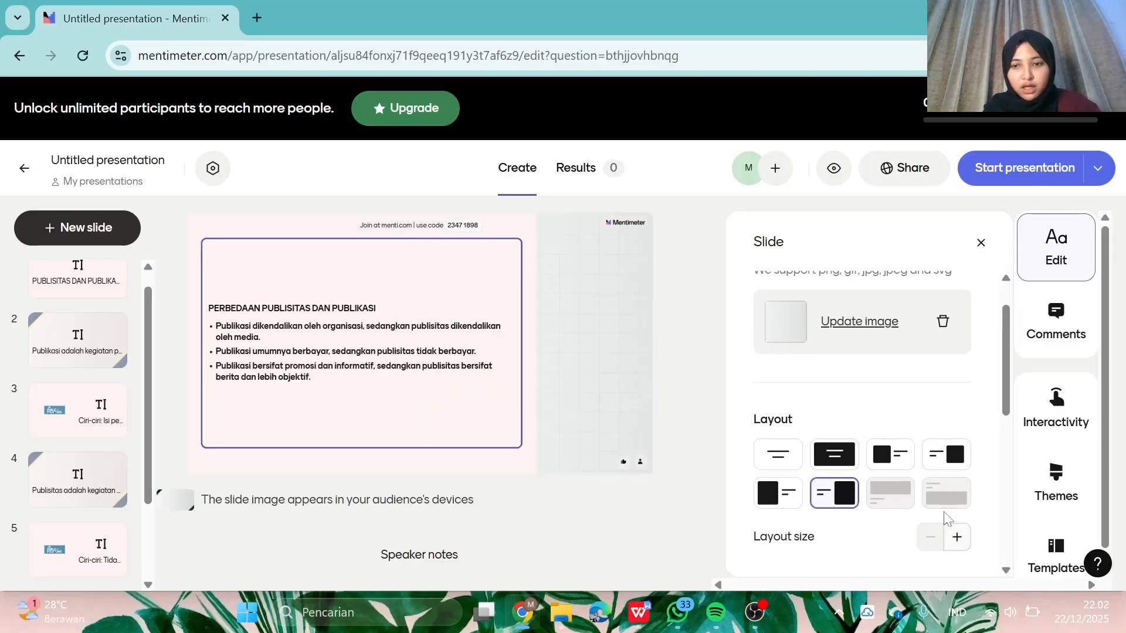
pyautogui.scroll(-1, 873, 496)
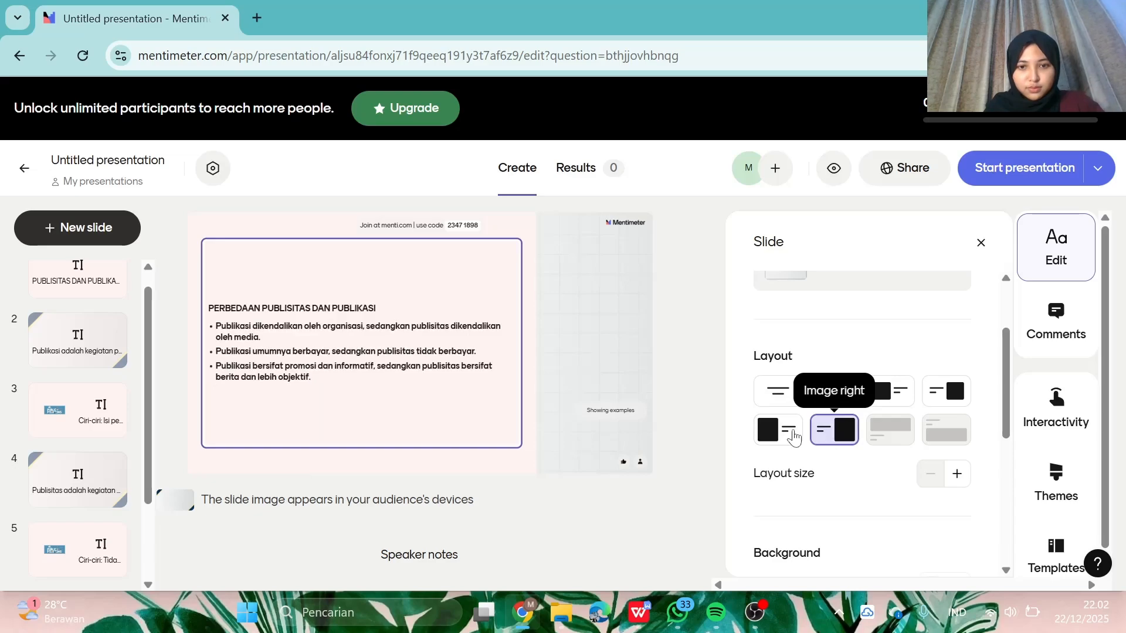
pyautogui.click(789, 437)
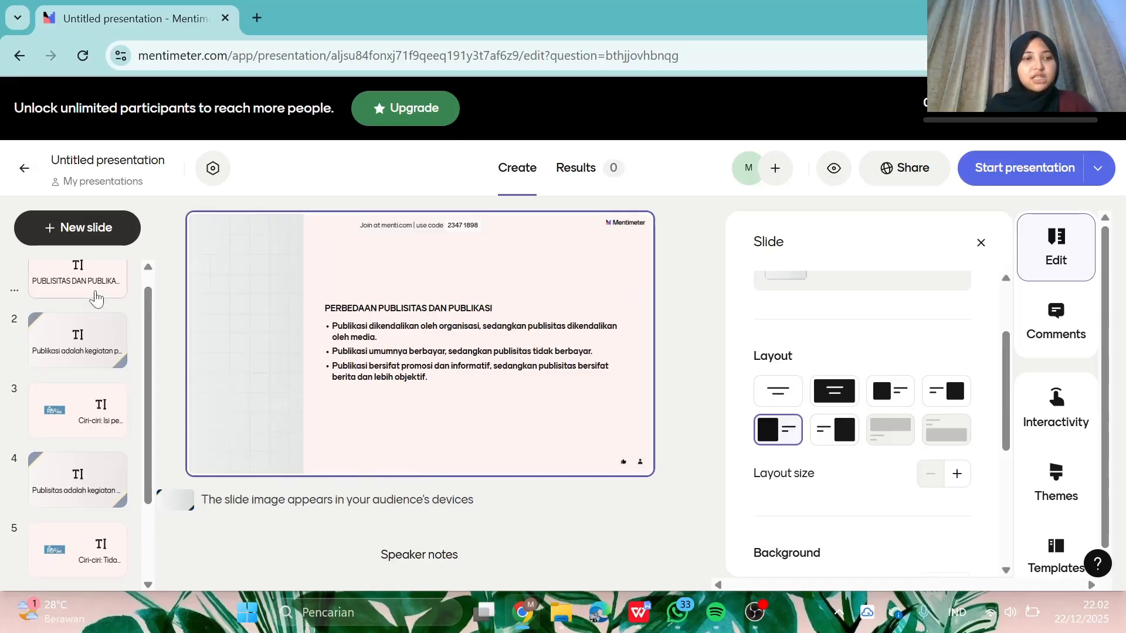
pyautogui.scroll(-2, 141, 487)
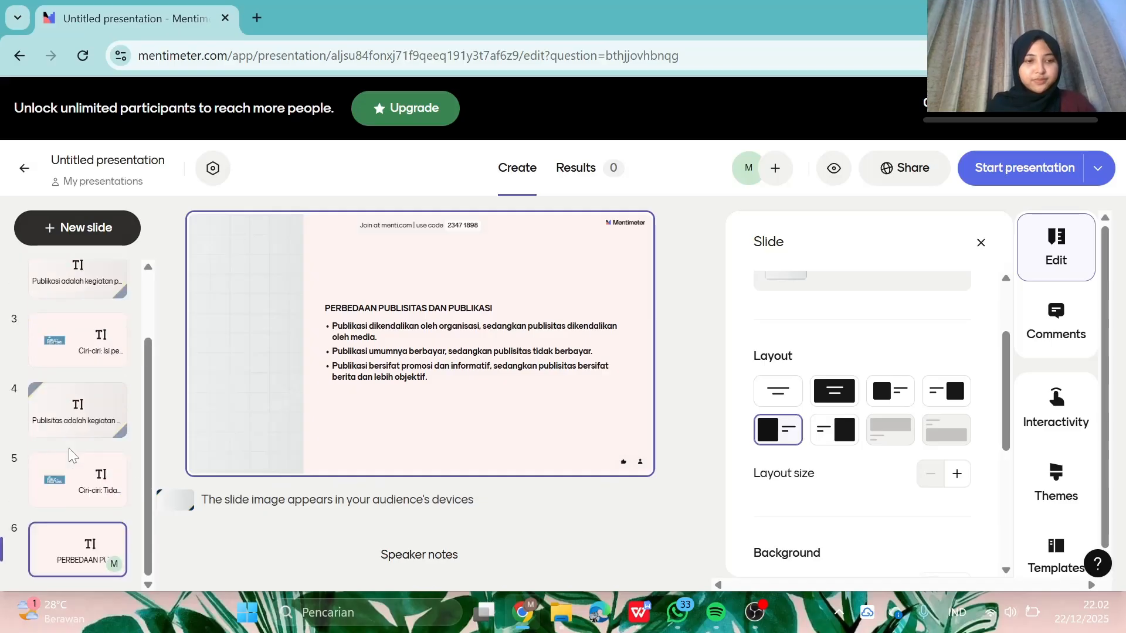
# - Add a new text slide as slide 7
pyautogui.click(68, 227)
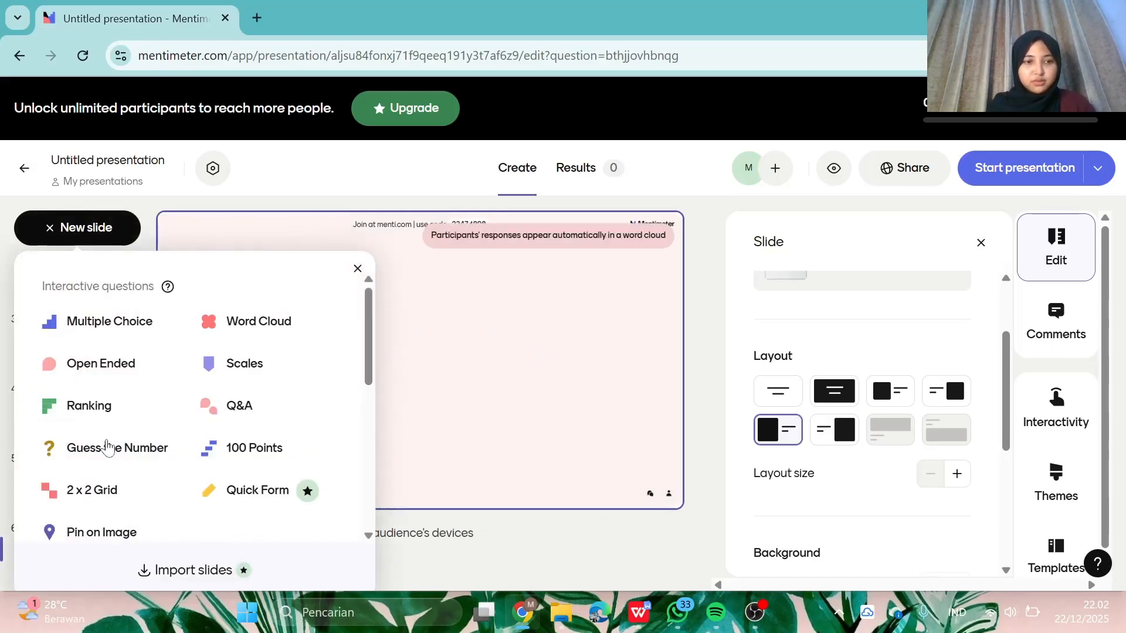
pyautogui.scroll(-5, 82, 463)
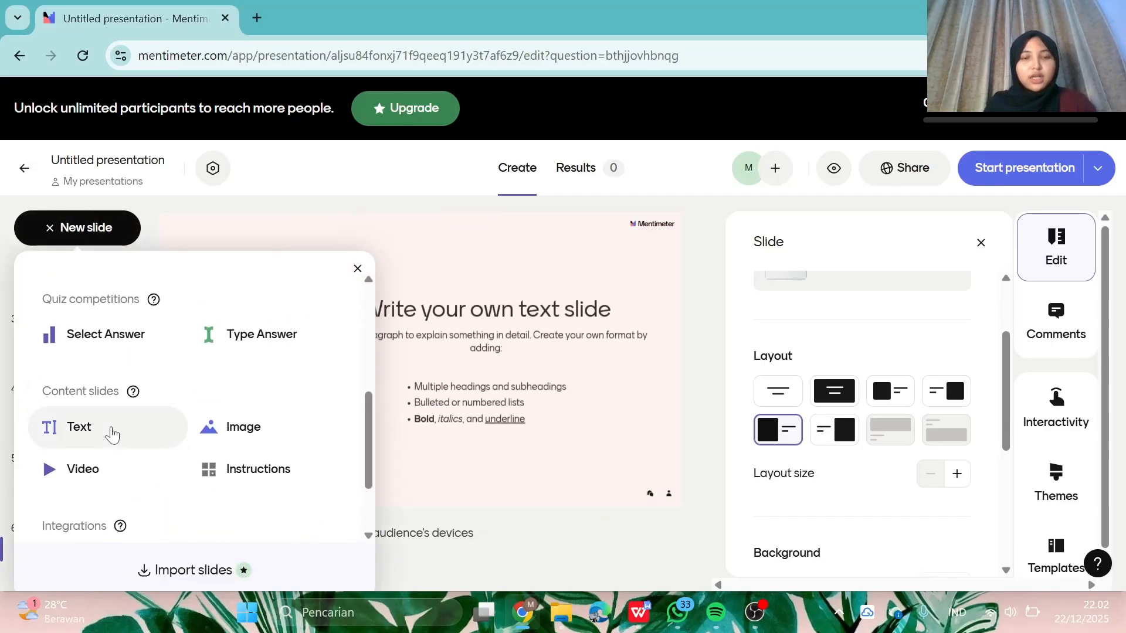
pyautogui.moveTo(110, 440); pyautogui.dragTo(161, 410)
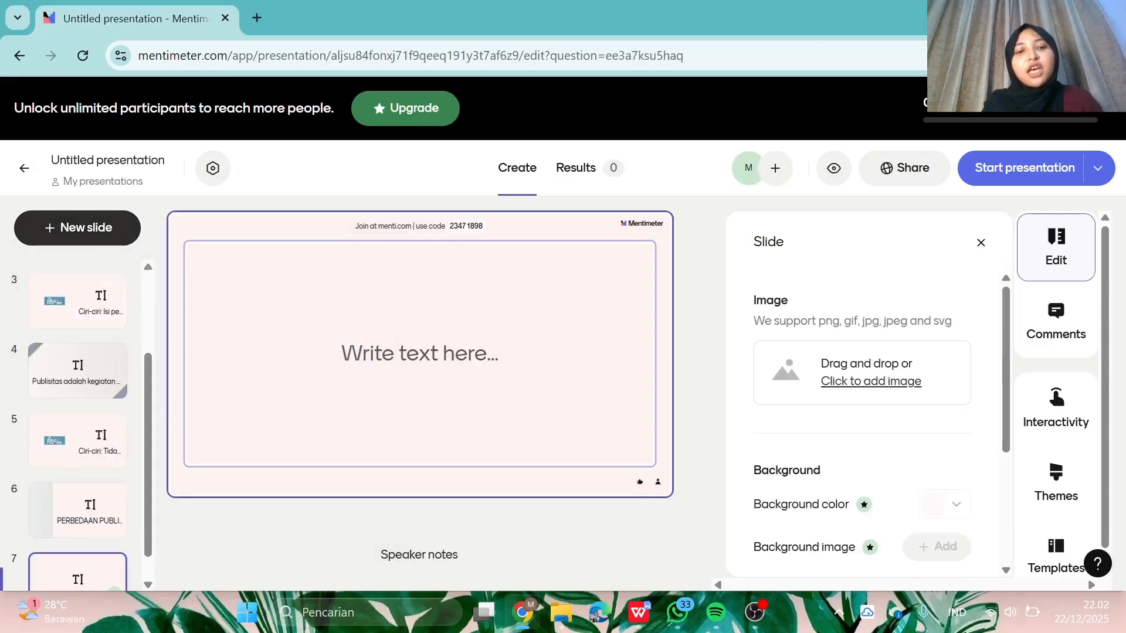
# - Type 'QUIZZZ TIMEEE !!!!!' in bold, trying Display before settling on Heading style
pyautogui.click(419, 353)
pyautogui.write('Q')
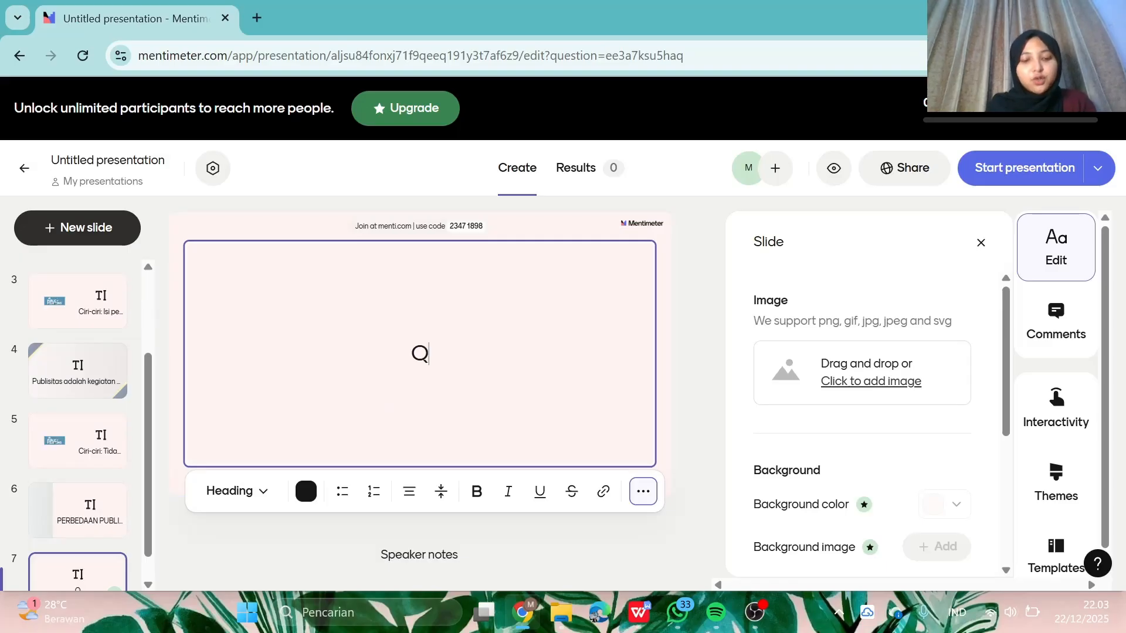
pyautogui.write('UIZZZ TIMEEE')
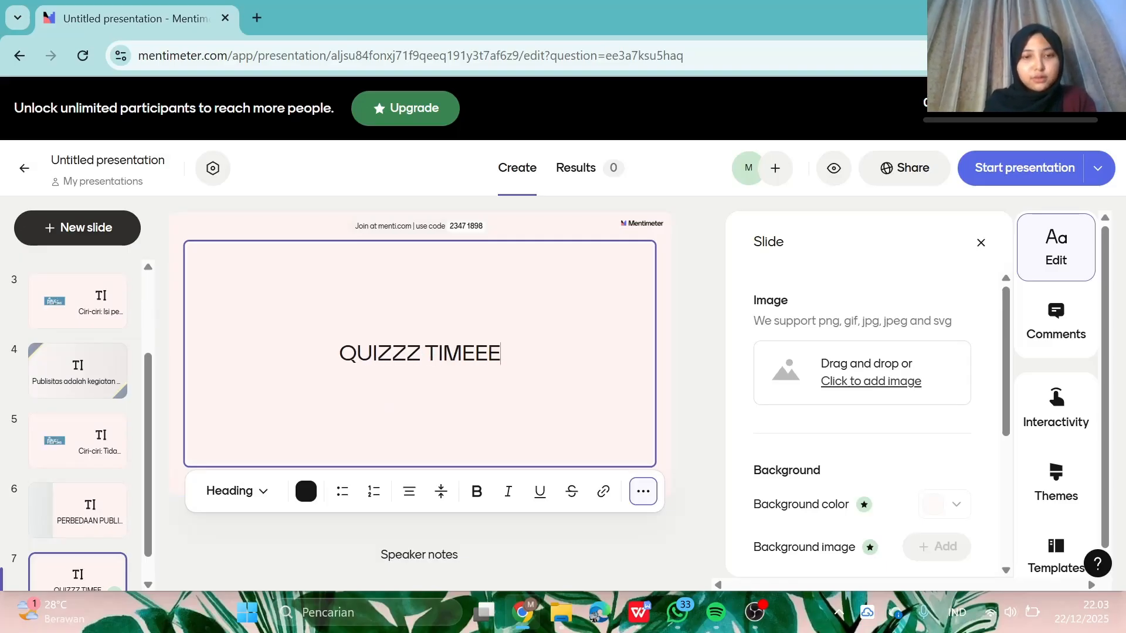
pyautogui.write(' !!!!!!')
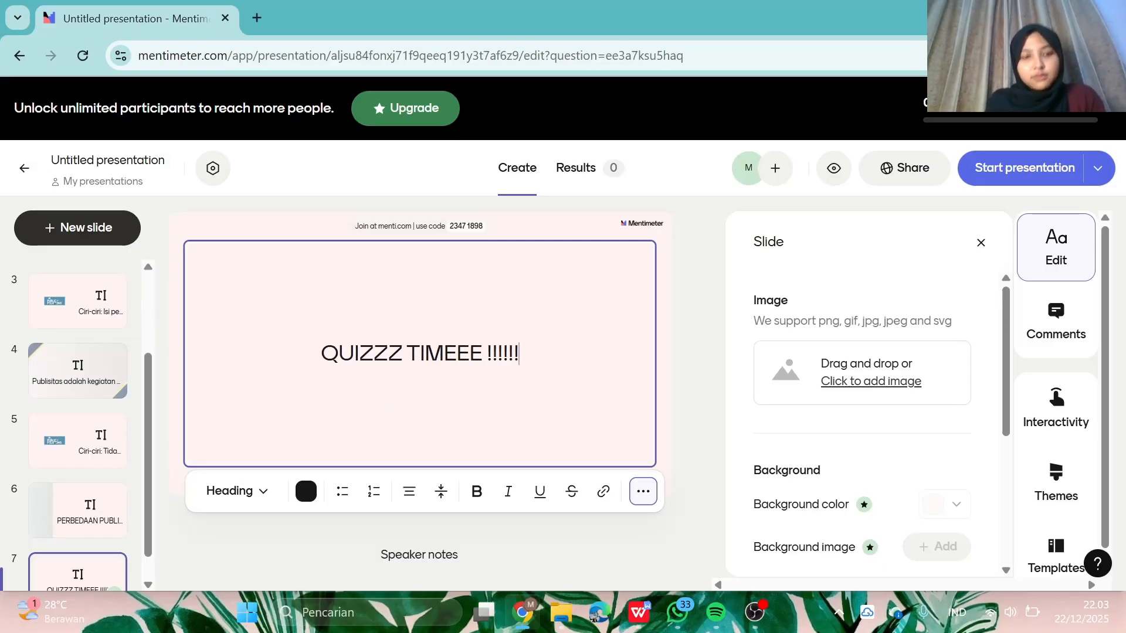
pyautogui.hotkey('ctrl', 'a')
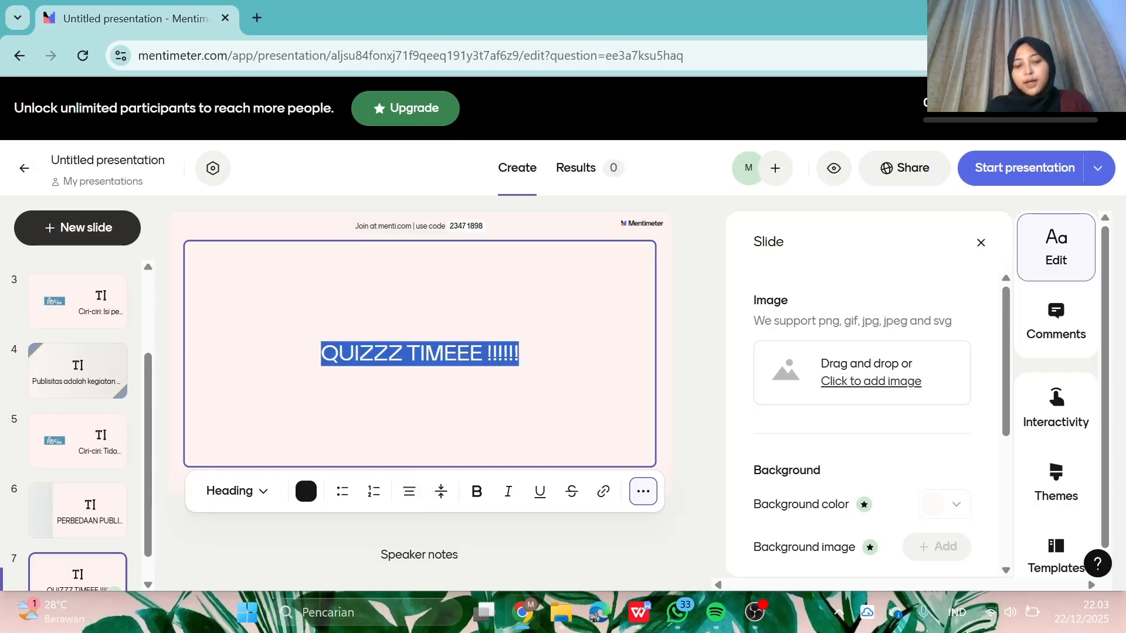
pyautogui.hotkey('ctrl', 'b')
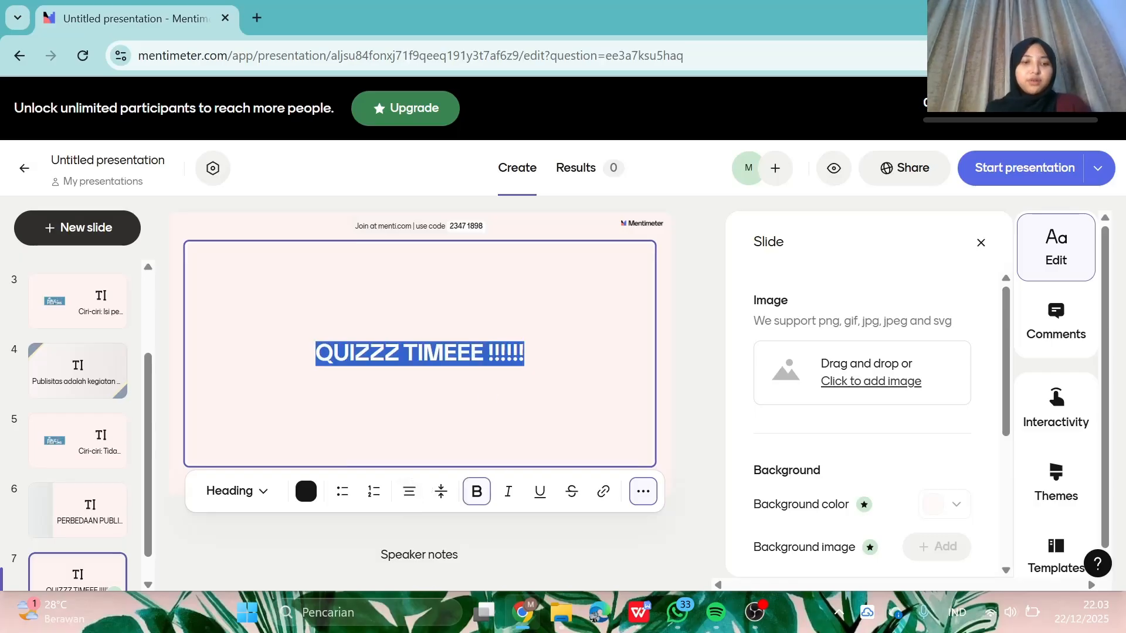
pyautogui.click(243, 491)
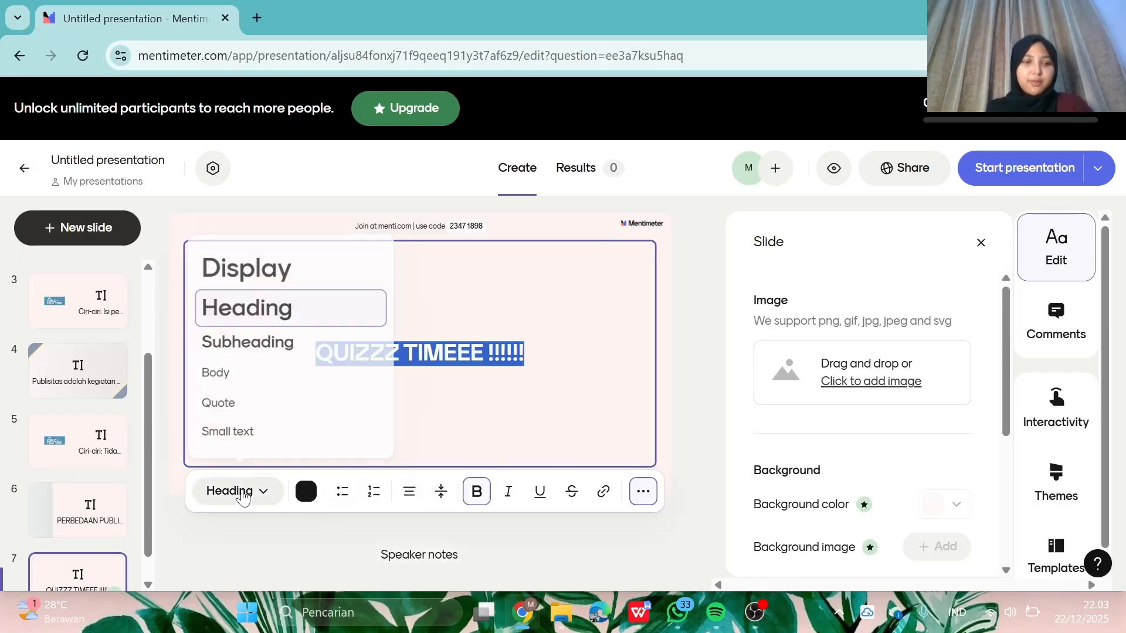
pyautogui.click(282, 275)
pyautogui.click(249, 493)
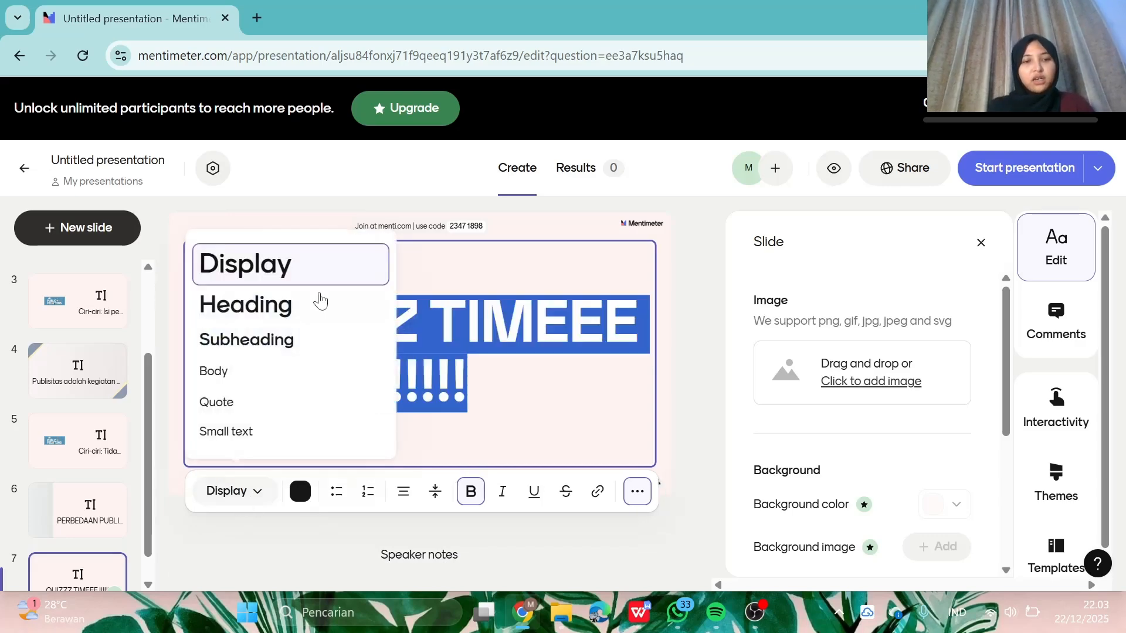
pyautogui.click(315, 307)
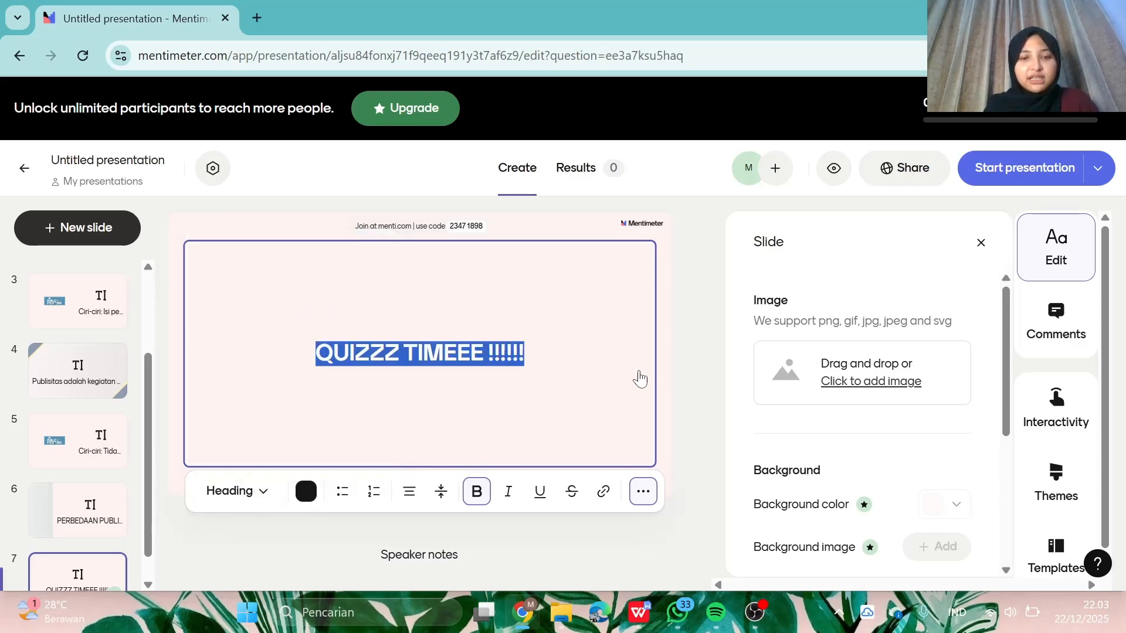
pyautogui.click(707, 372)
# - Upload the blue pngtree picture to slide 7 and make it fill the slide
pyautogui.click(861, 371)
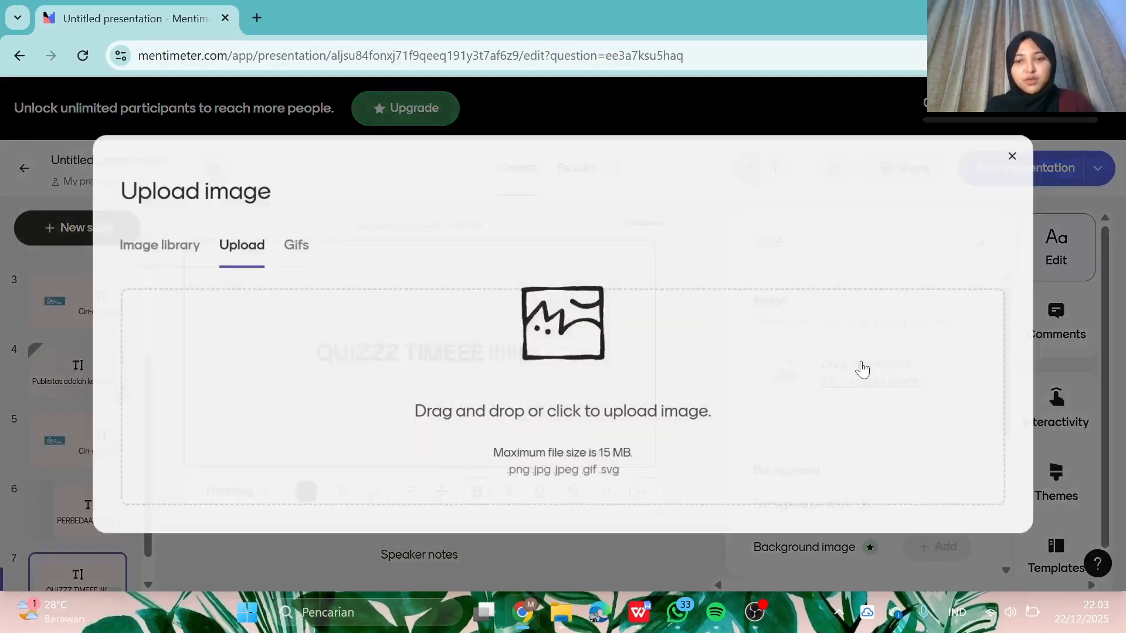
pyautogui.click(599, 437)
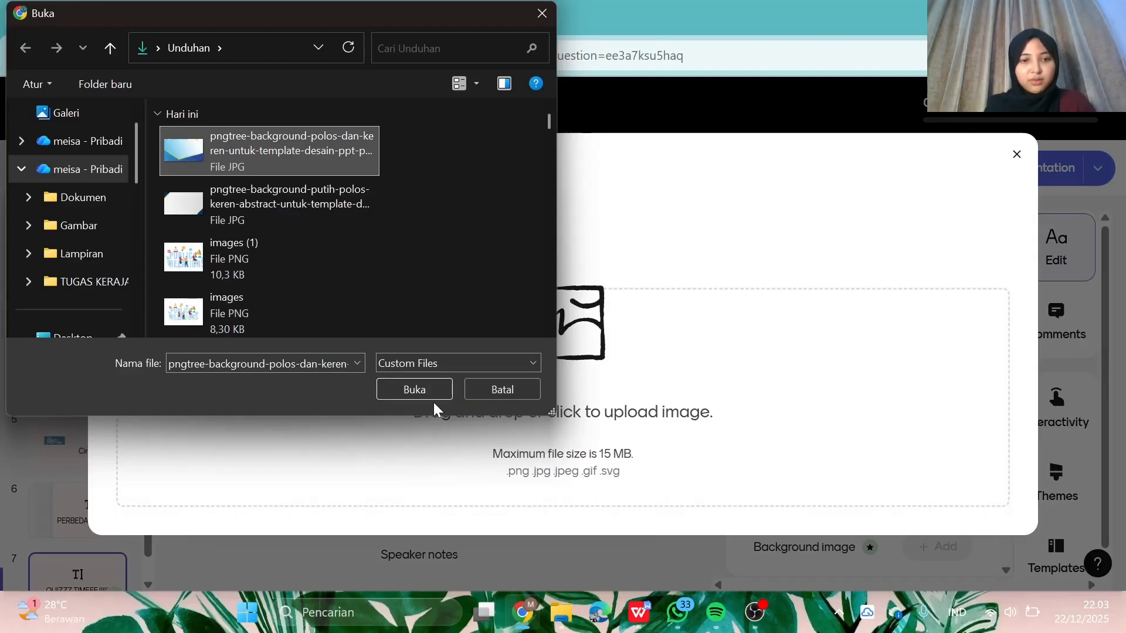
pyautogui.click(433, 395)
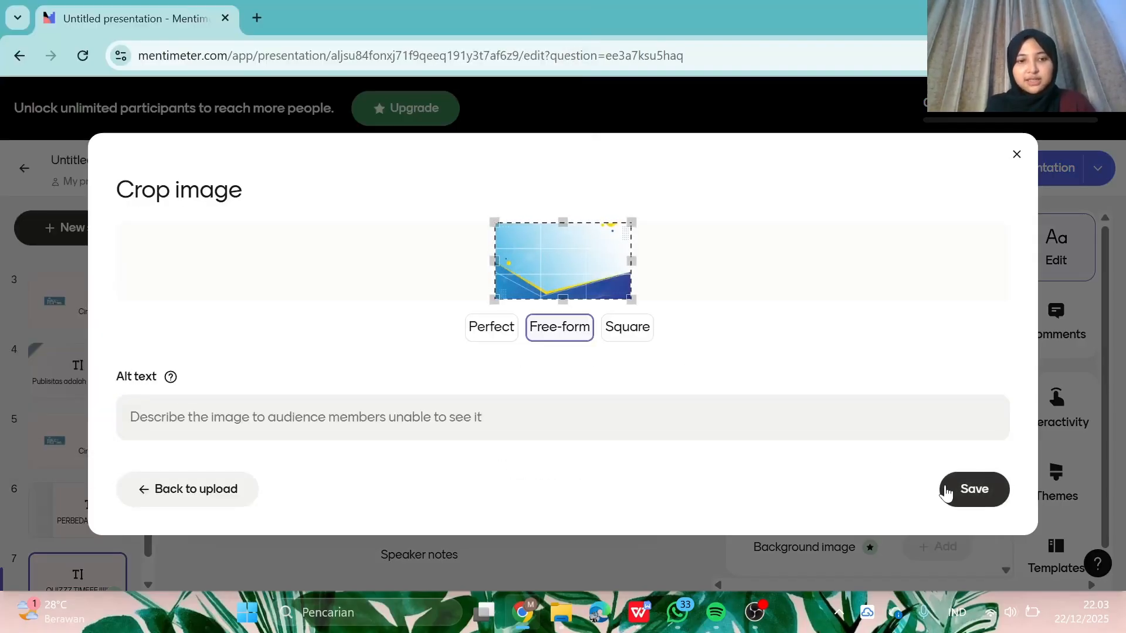
pyautogui.click(946, 495)
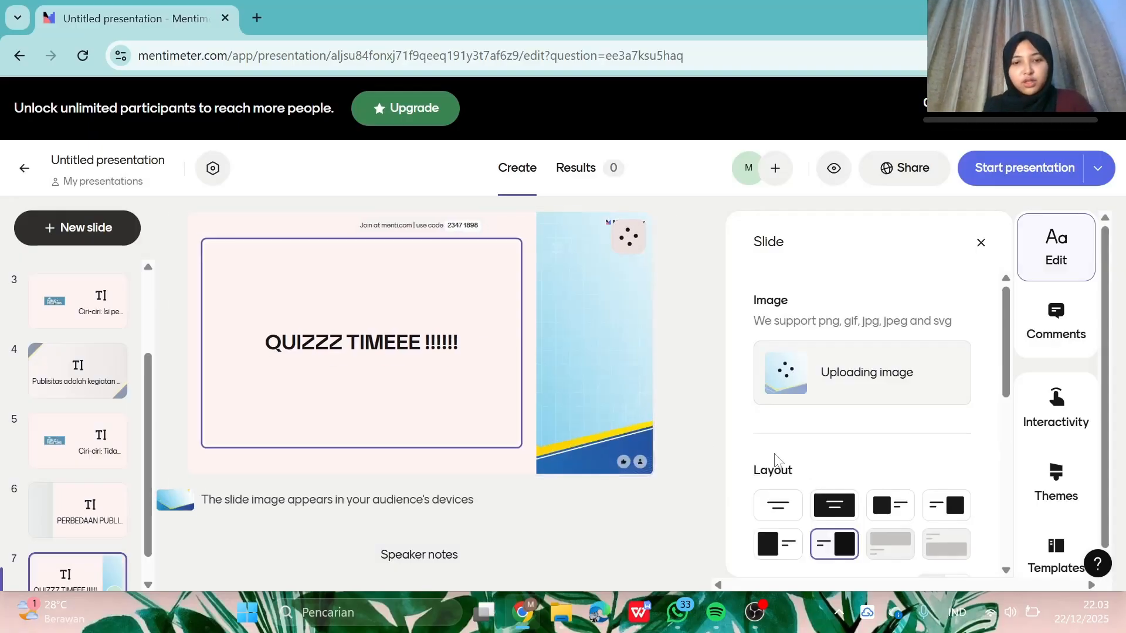
pyautogui.click(836, 507)
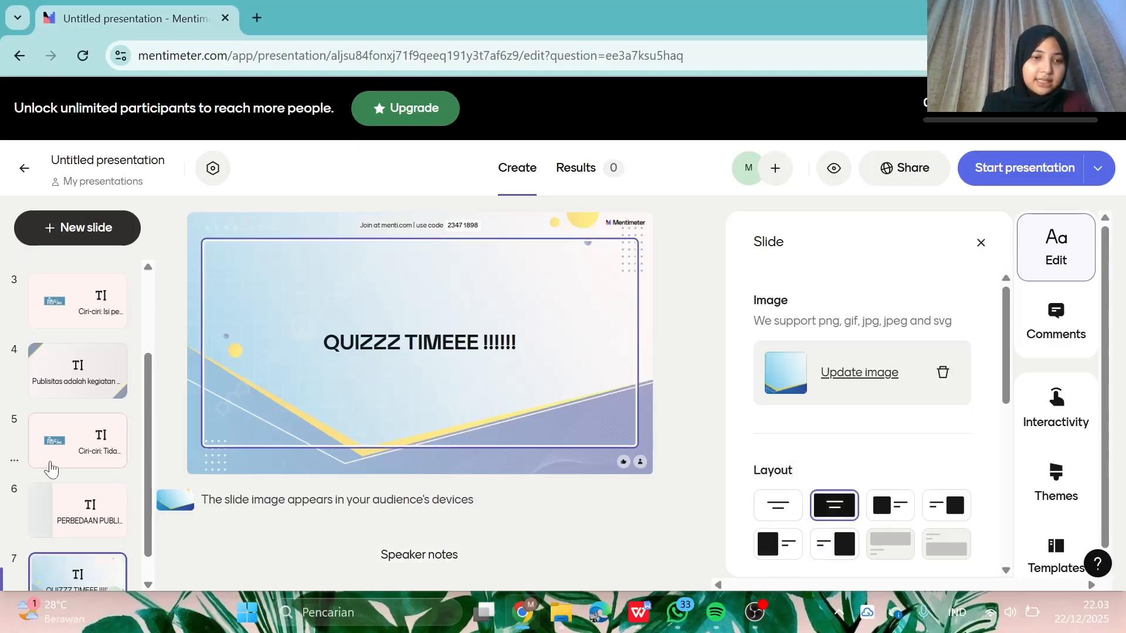
pyautogui.scroll(-1, 53, 481)
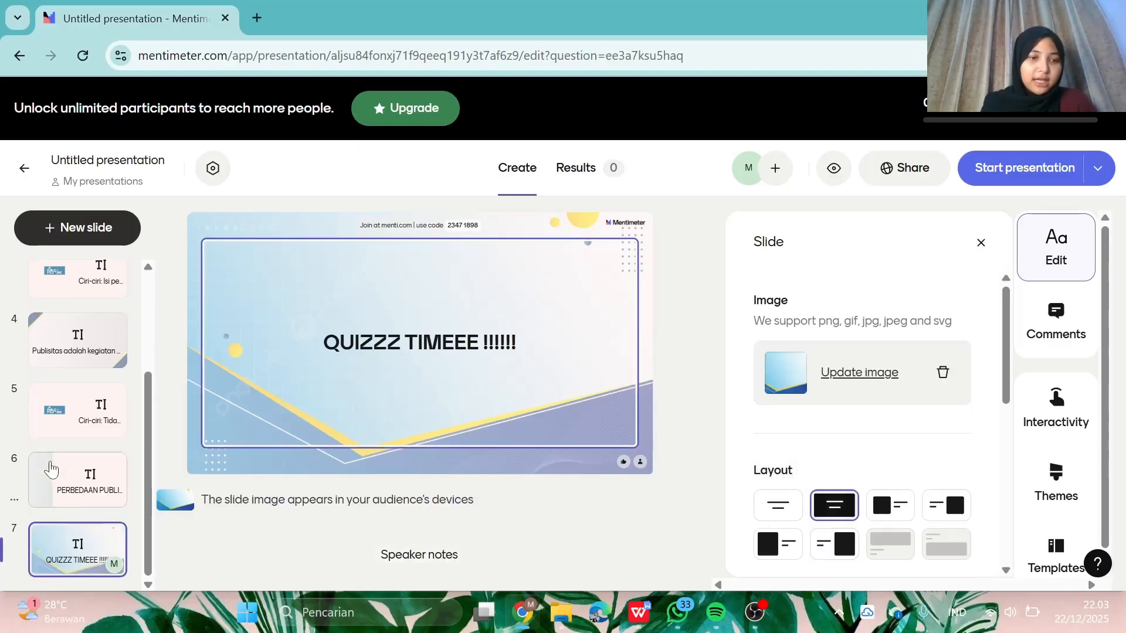
# - Insert a Multiple Choice slide with placeholder Options 1–3 after the QUIZZZ TIMEEE slide
pyautogui.click(74, 231)
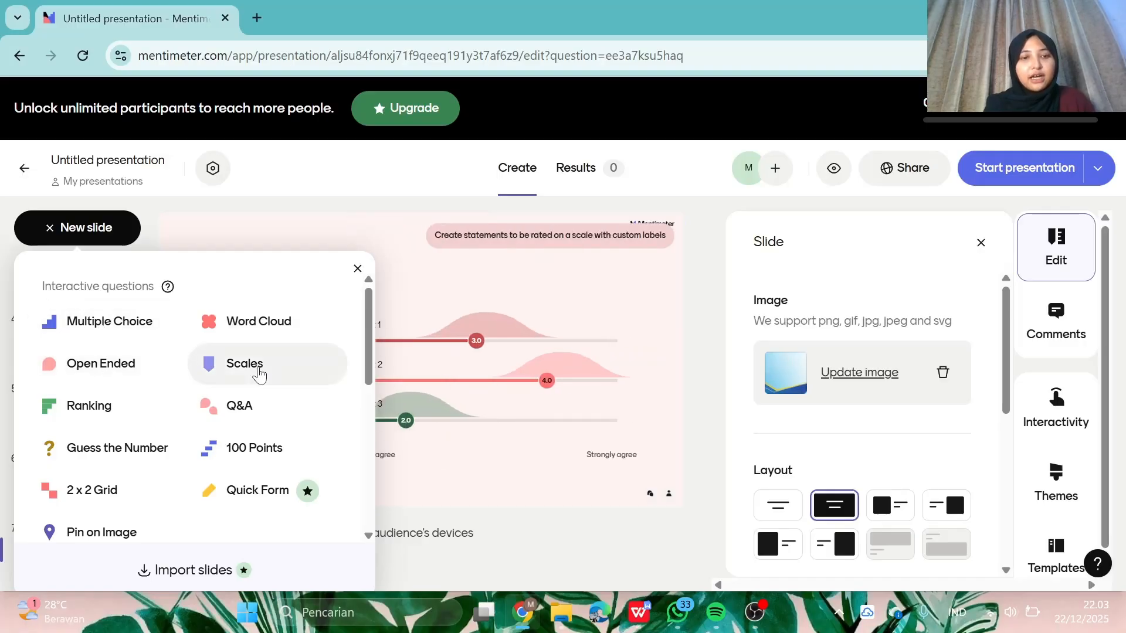
pyautogui.scroll(-6, 182, 455)
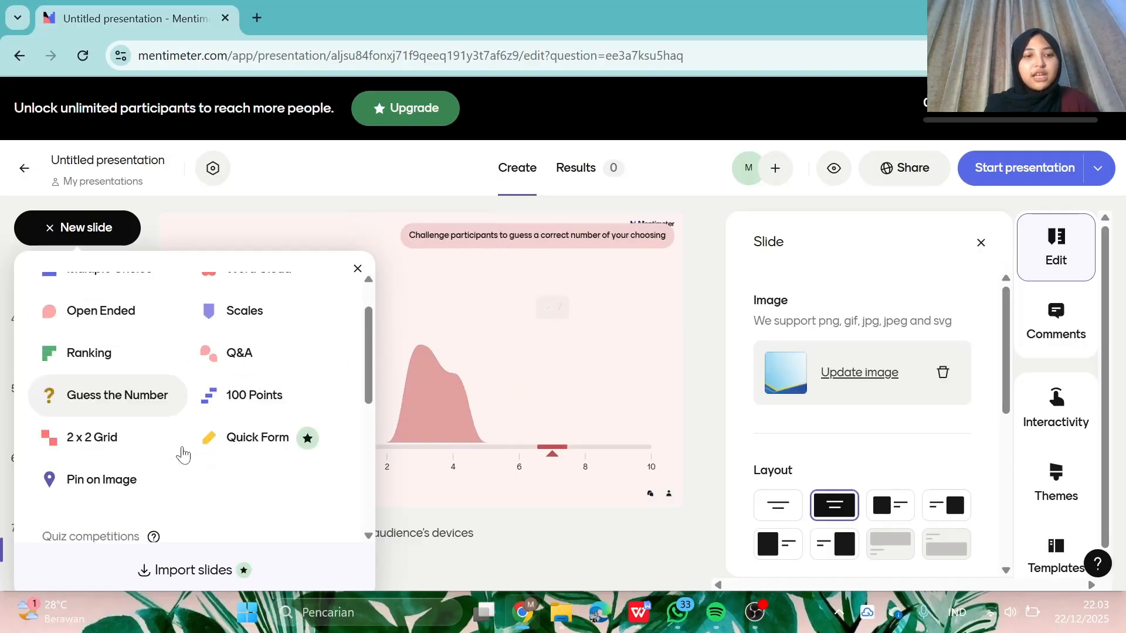
pyautogui.scroll(5, 181, 454)
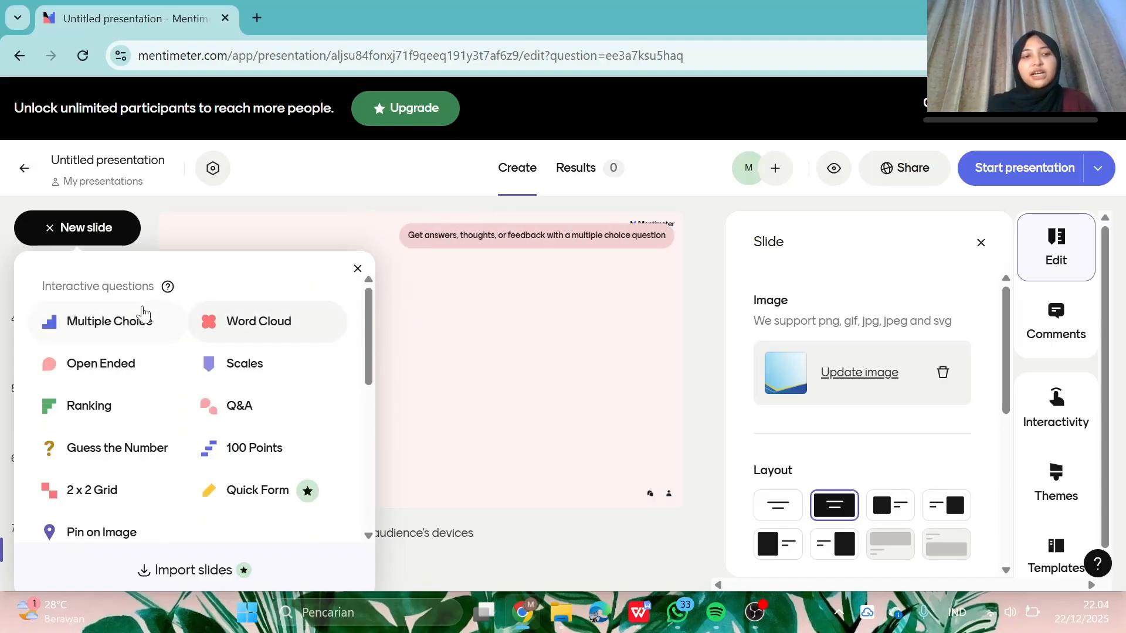
pyautogui.click(139, 315)
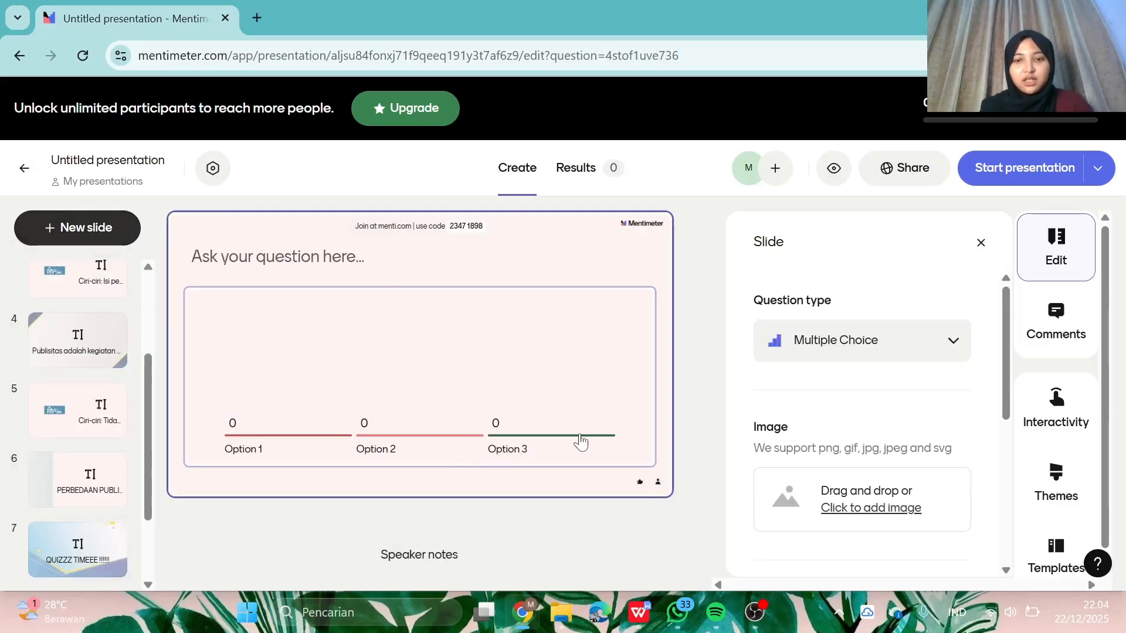
pyautogui.click(346, 314)
pyautogui.click(305, 258)
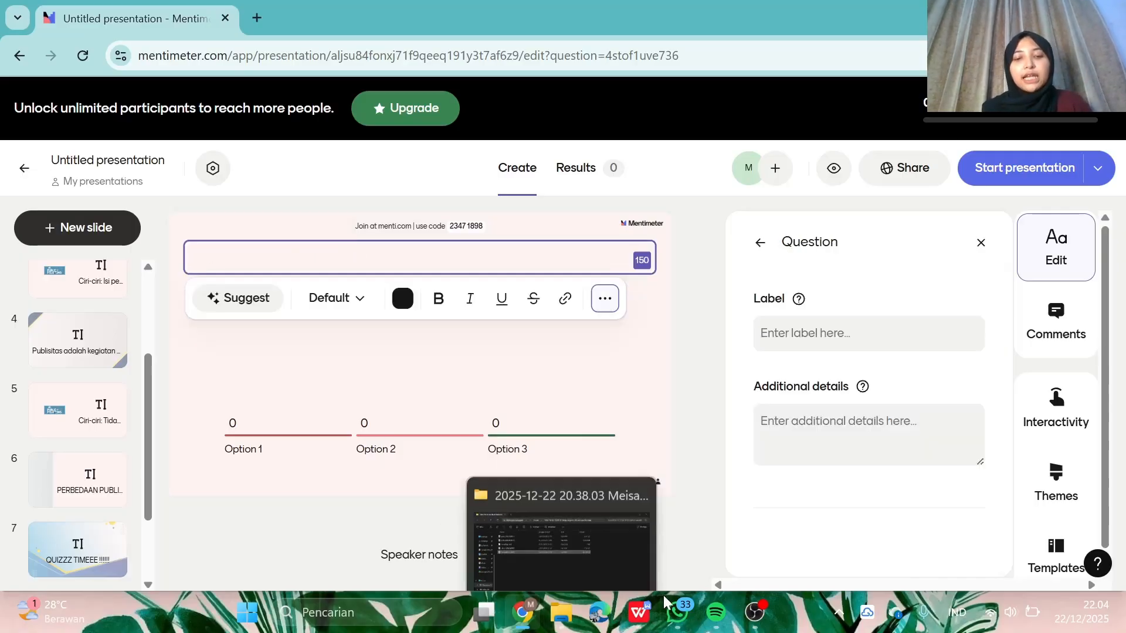
# - Copy the heading 'Publikasi adalah kegiatan ….' from the WPS Writer quiz list into Mentimeter
pyautogui.click(639, 613)
pyautogui.scroll(-10, 531, 375)
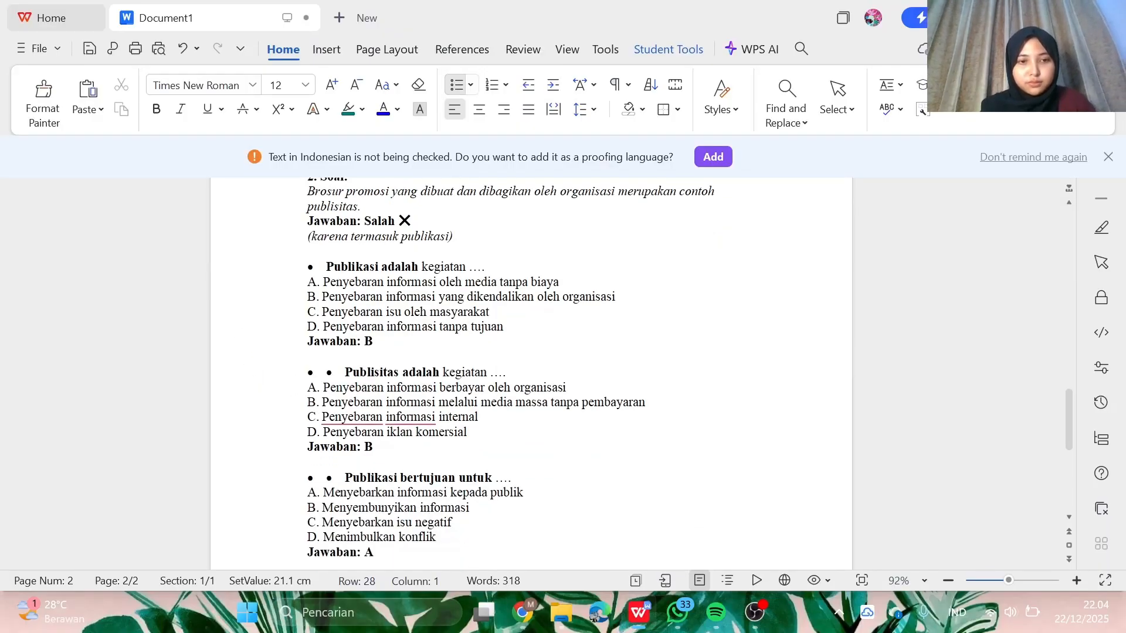
pyautogui.moveTo(327, 267); pyautogui.dragTo(469, 268)
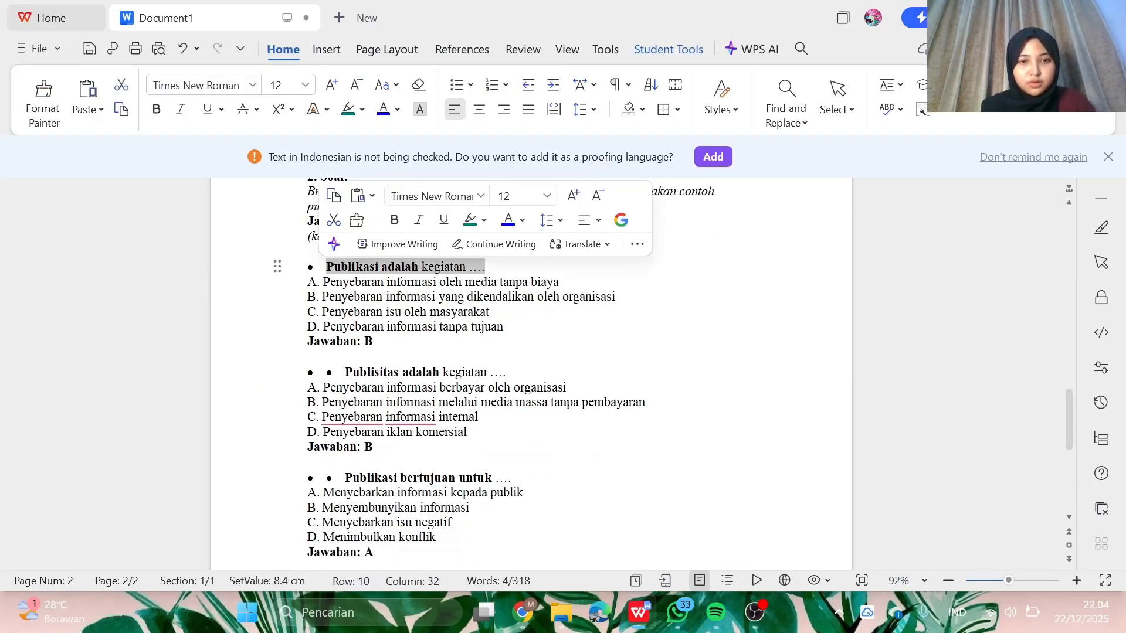
pyautogui.click(522, 612)
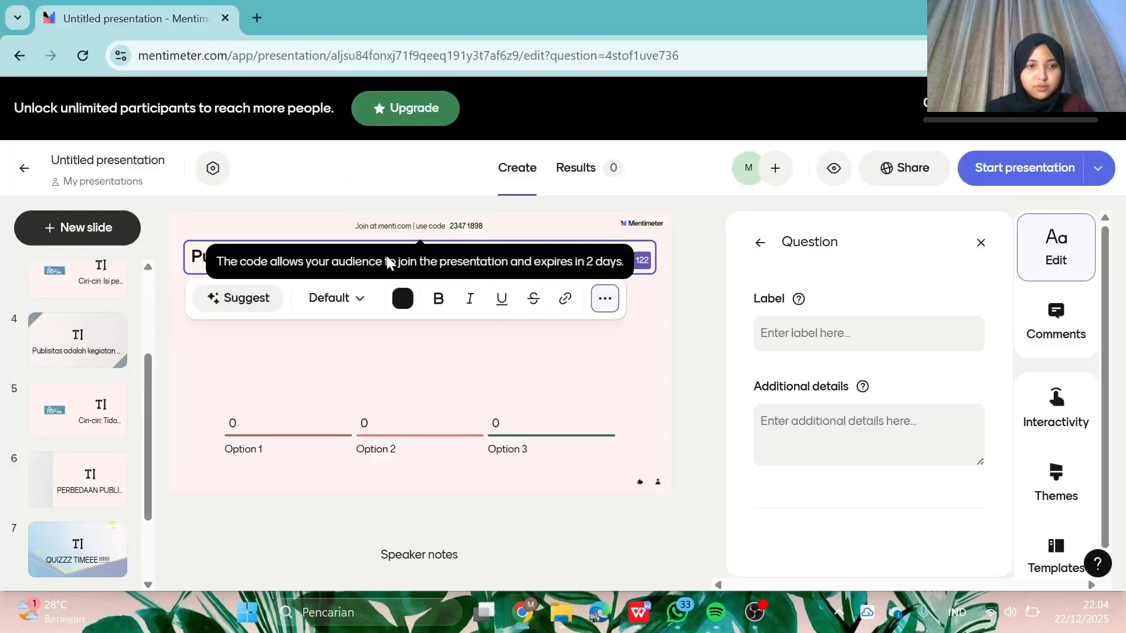
# - Make the pasted 'Publikasi adalah kegiatan ….' heading bold and Large size
pyautogui.click(540, 353)
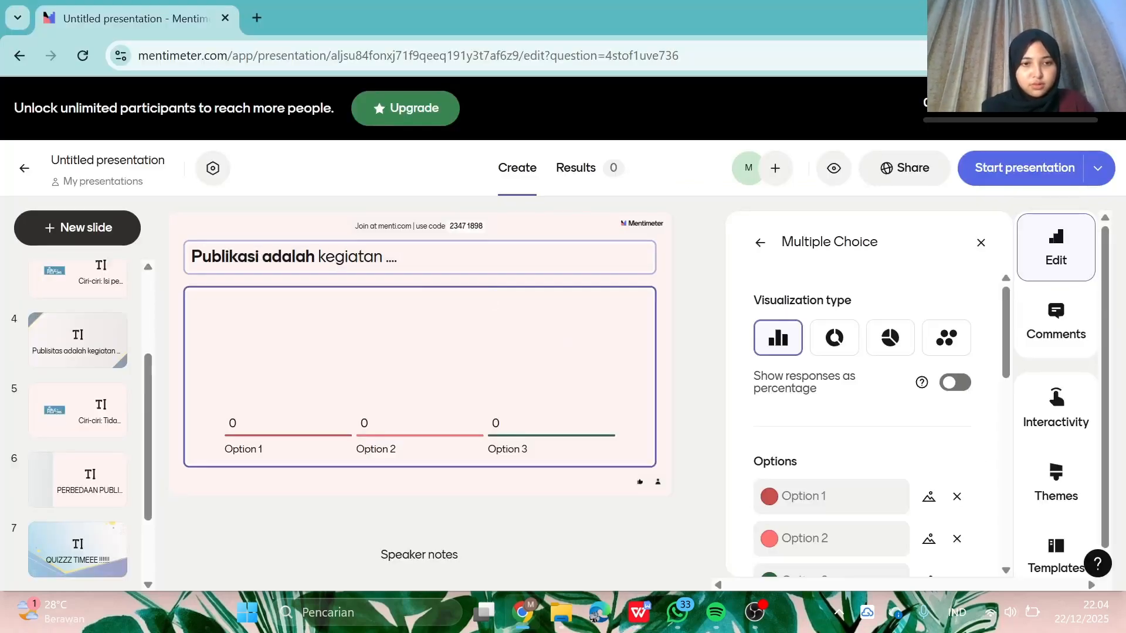
pyautogui.moveTo(397, 258); pyautogui.dragTo(193, 272)
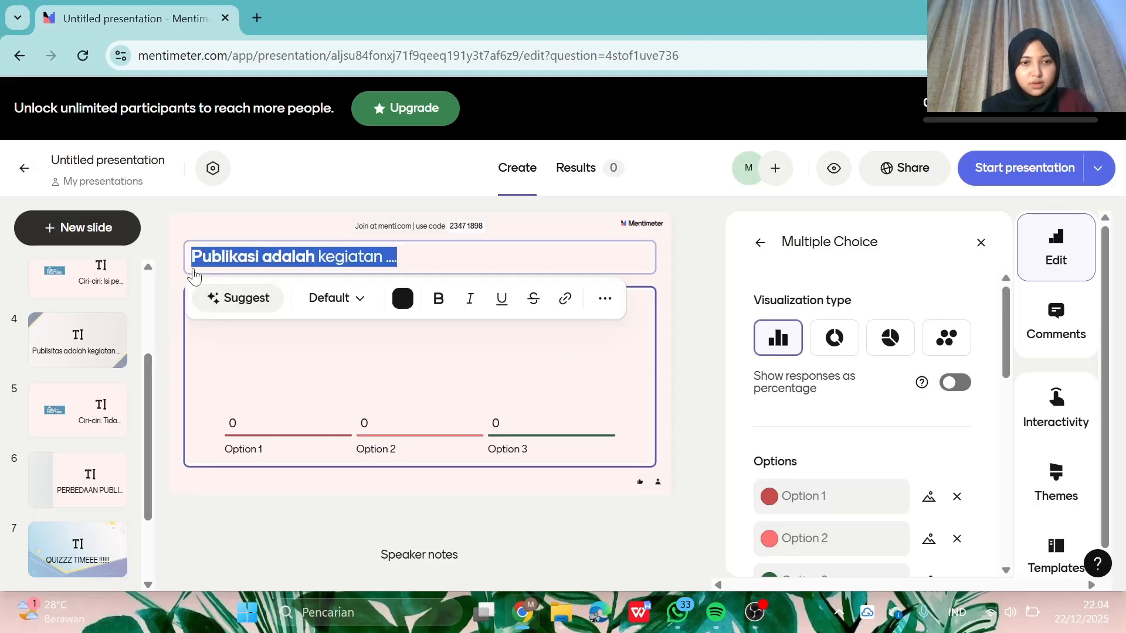
pyautogui.click(446, 306)
pyautogui.click(346, 299)
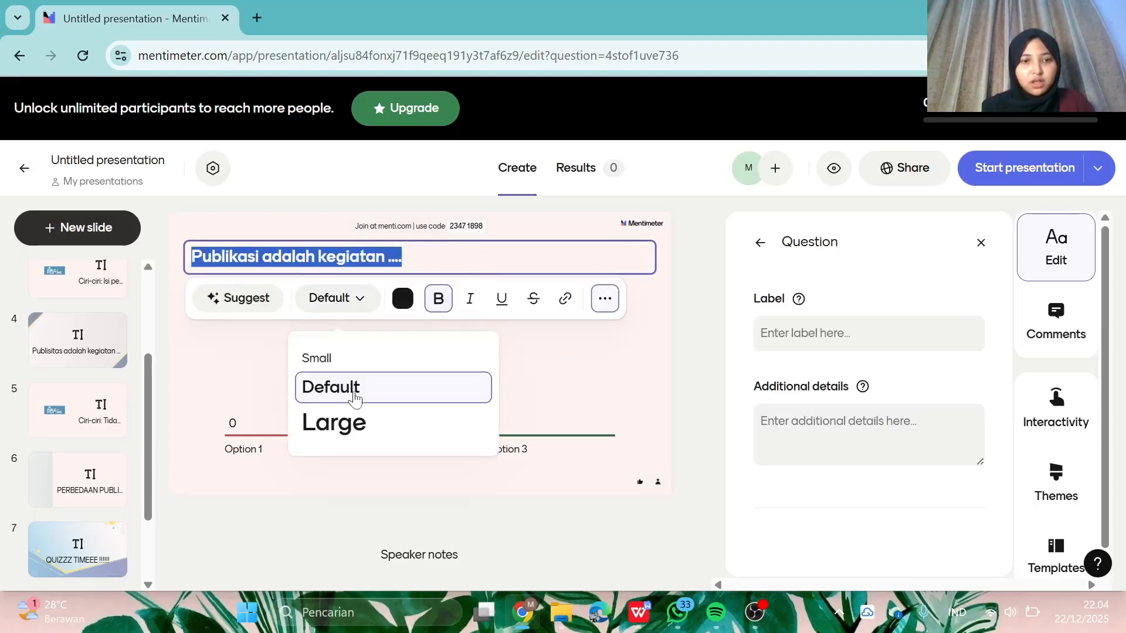
pyautogui.click(348, 423)
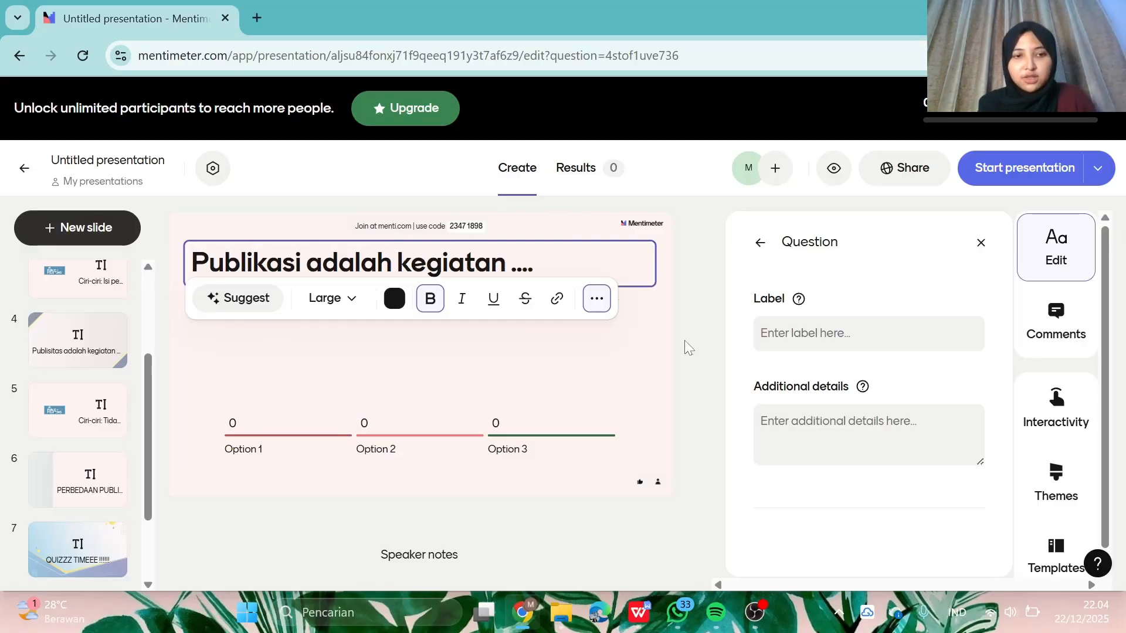
pyautogui.click(661, 334)
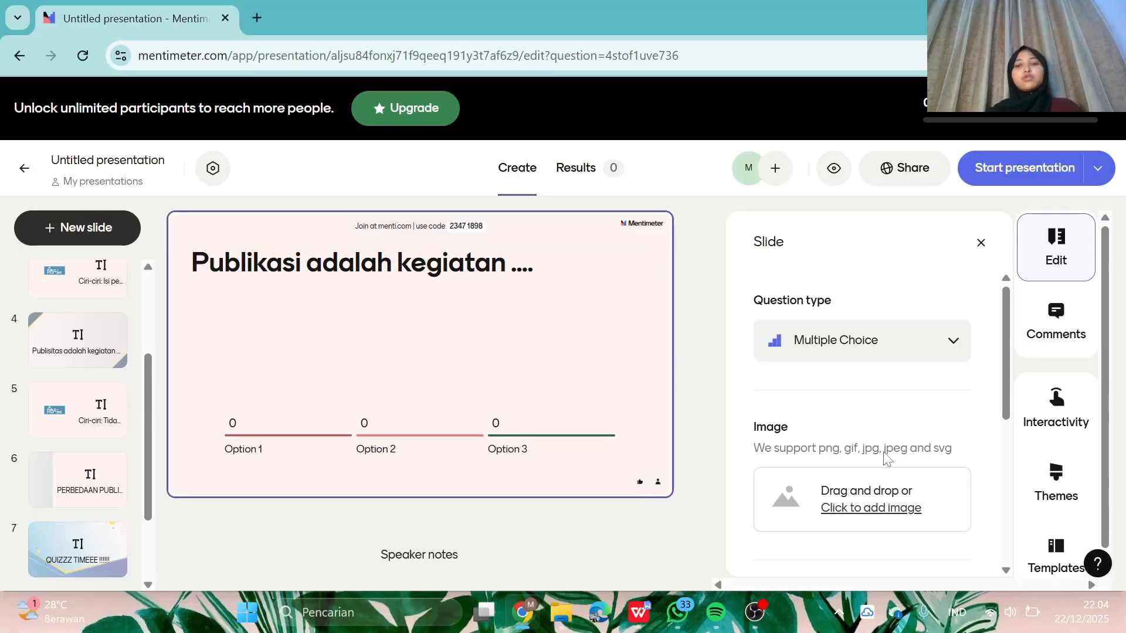
# - Preview the Donut, Pie and Dots result styles, then keep the chart as Bars
pyautogui.click(397, 404)
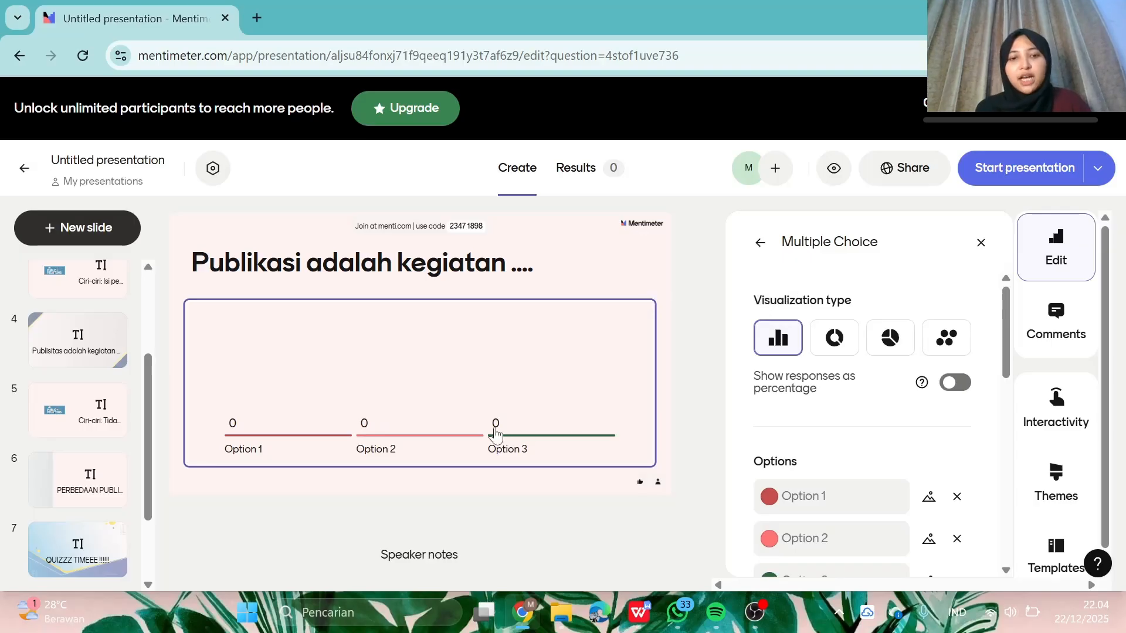
pyautogui.click(835, 337)
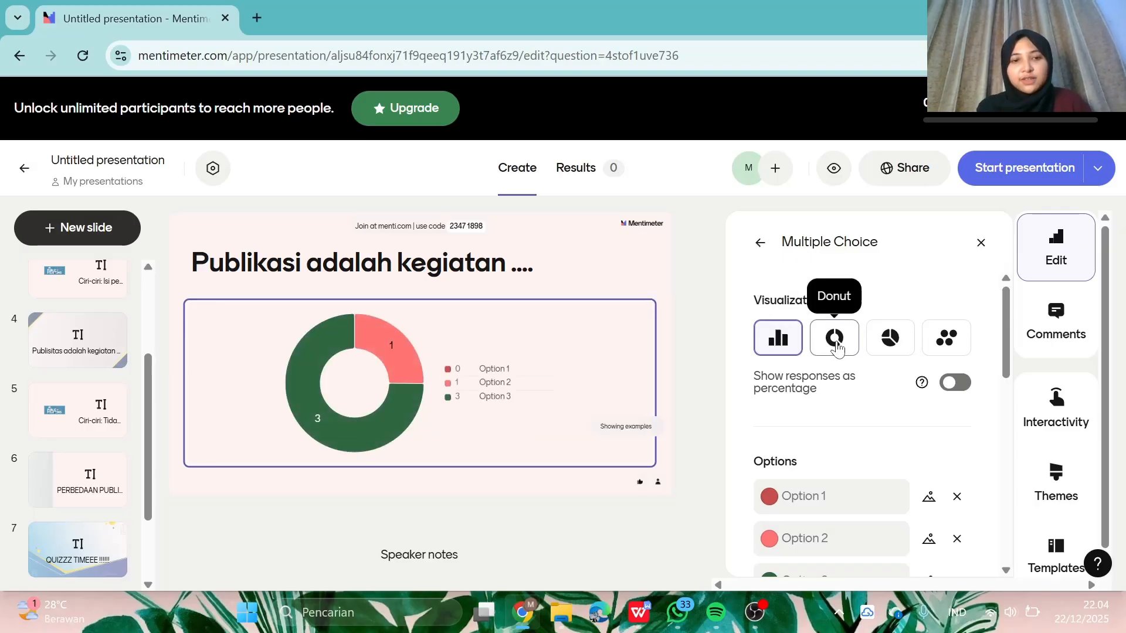
pyautogui.click(893, 347)
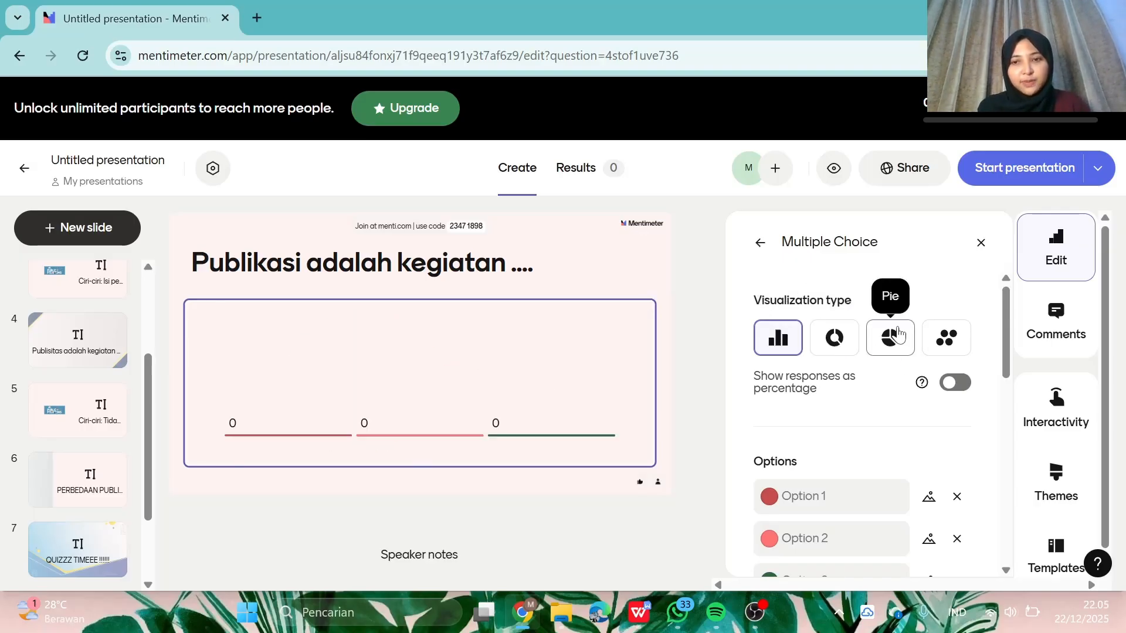
pyautogui.click(947, 338)
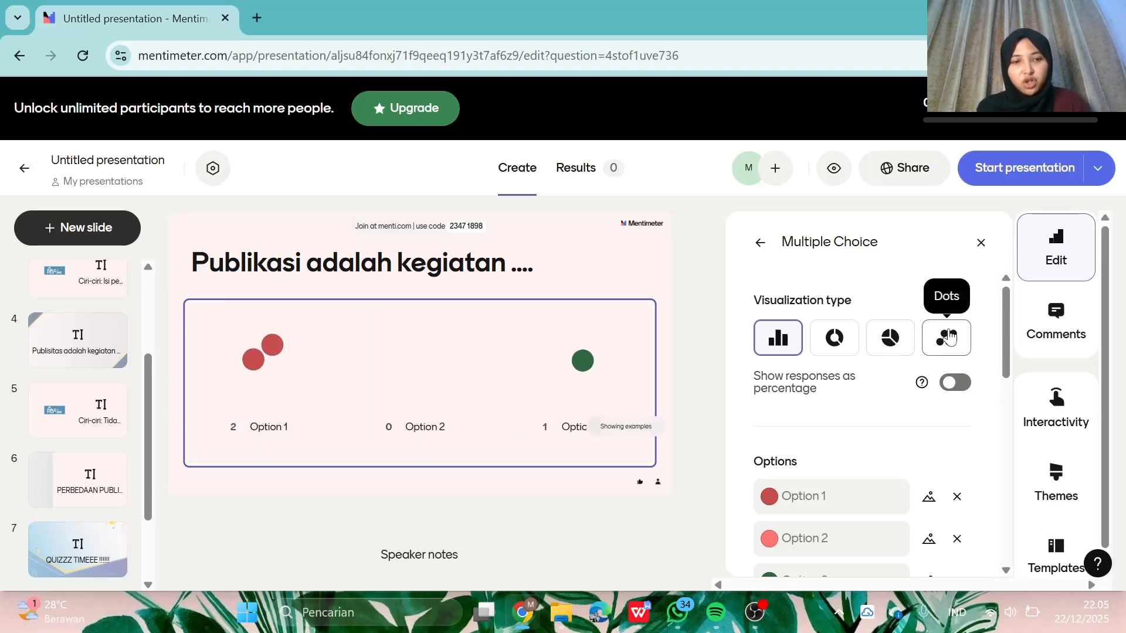
pyautogui.click(888, 345)
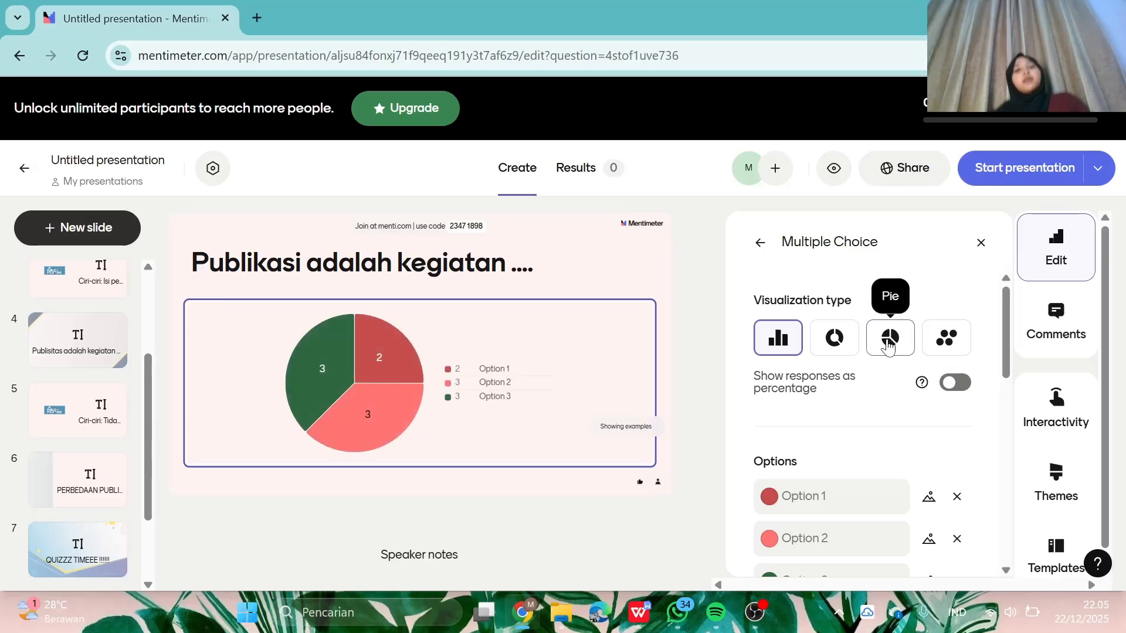
pyautogui.click(773, 339)
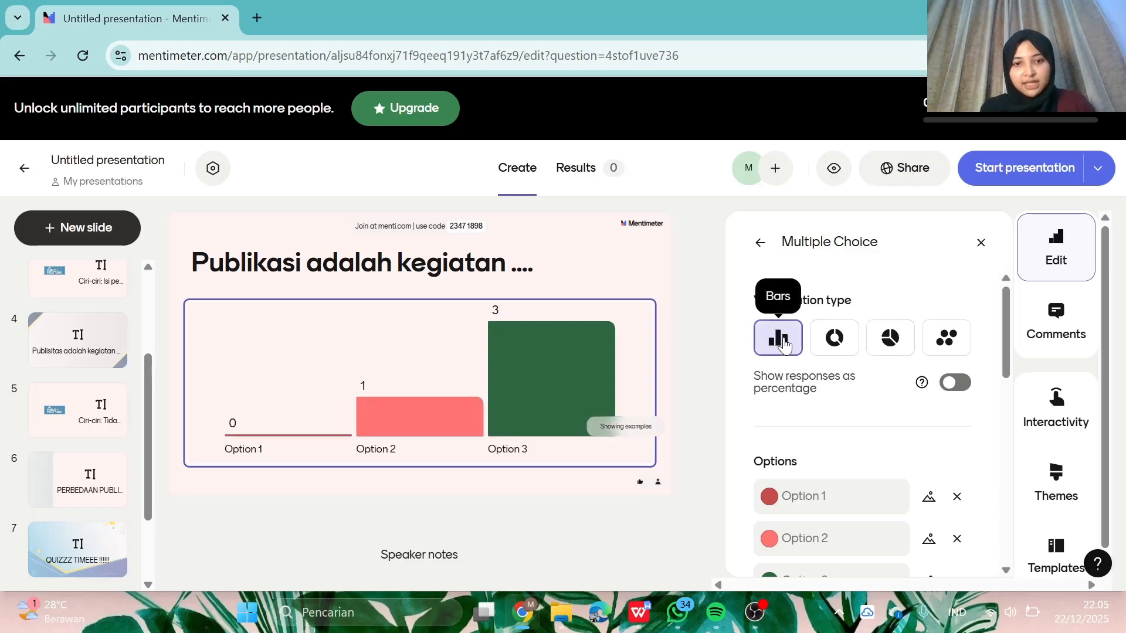
pyautogui.scroll(-3, 868, 398)
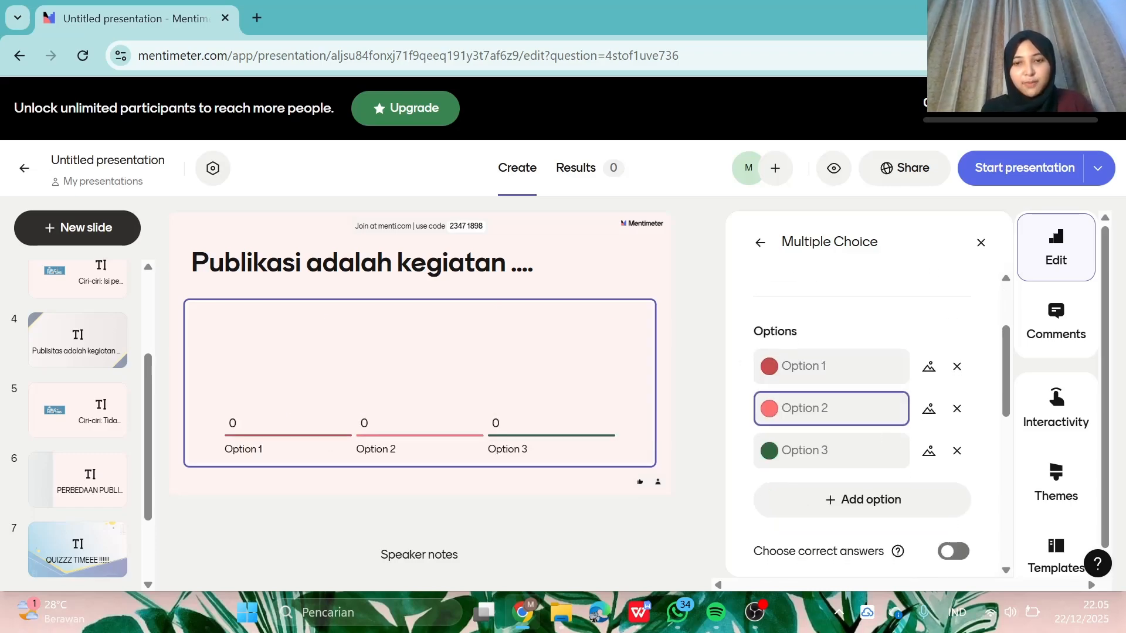
# - Paste answer choice A from the WPS document into the first option
pyautogui.click(832, 366)
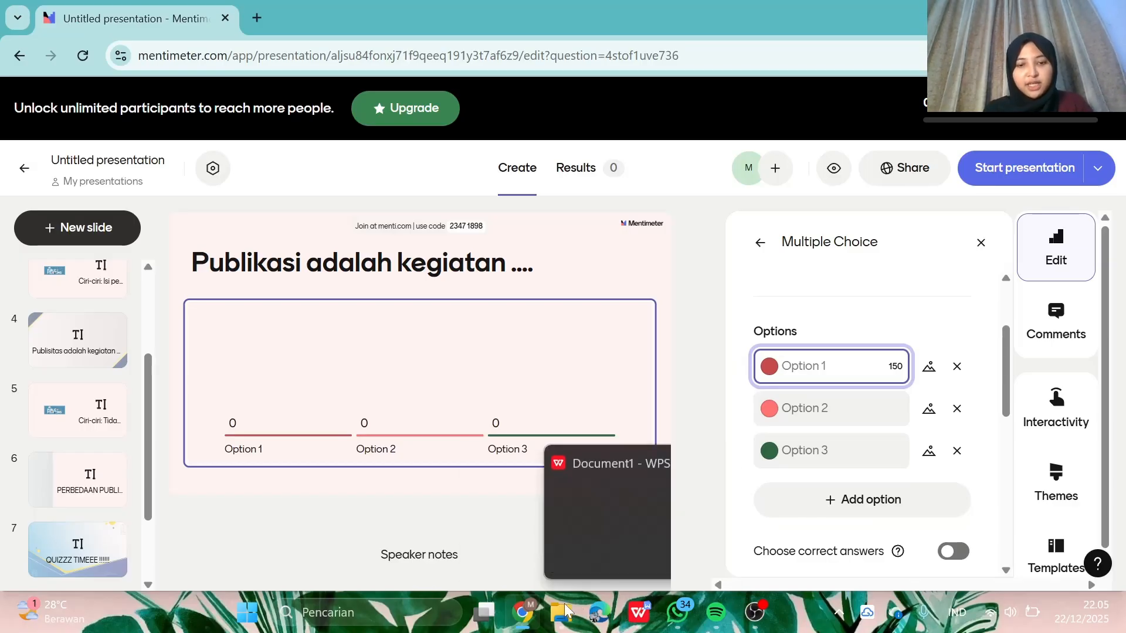
pyautogui.click(625, 618)
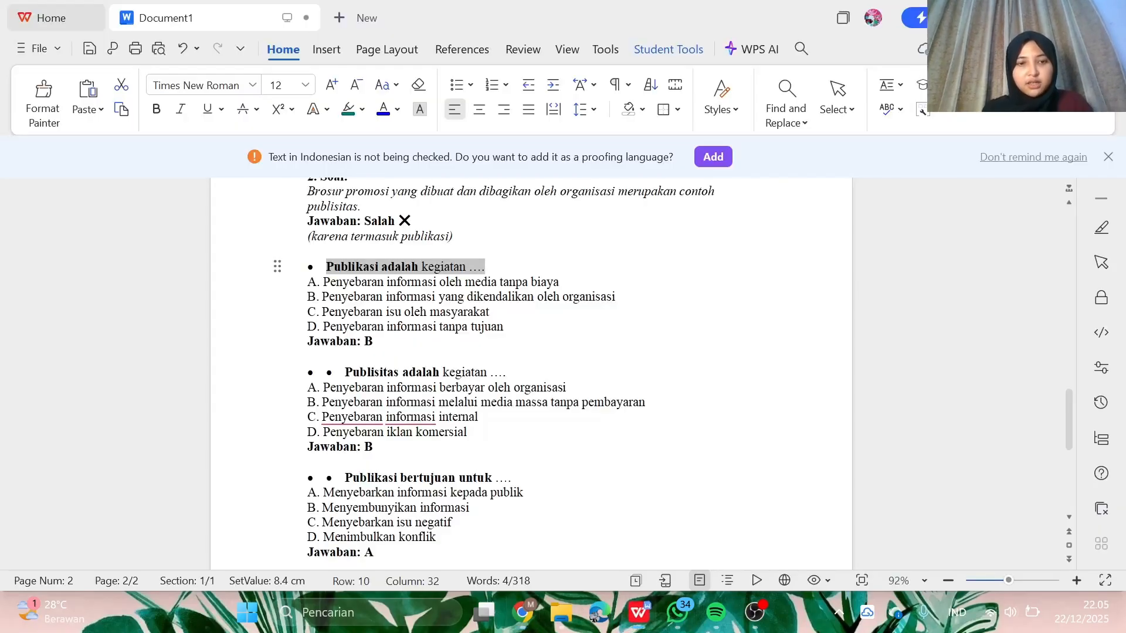
pyautogui.moveTo(320, 282); pyautogui.dragTo(565, 284)
pyautogui.hotkey('ctrl', 'c')
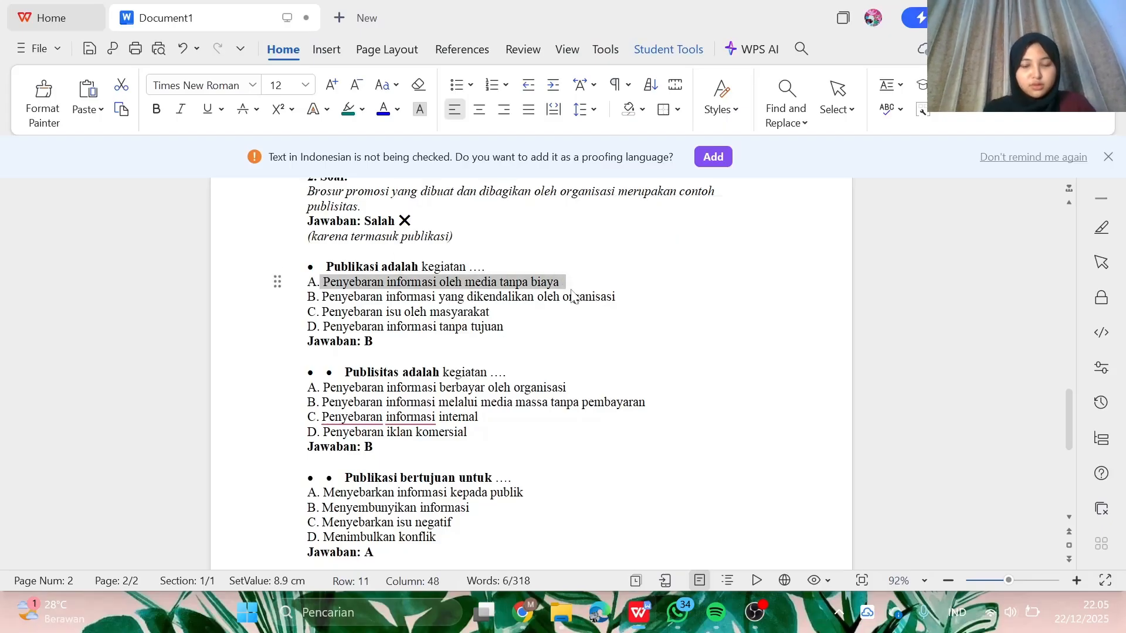
pyautogui.click(530, 619)
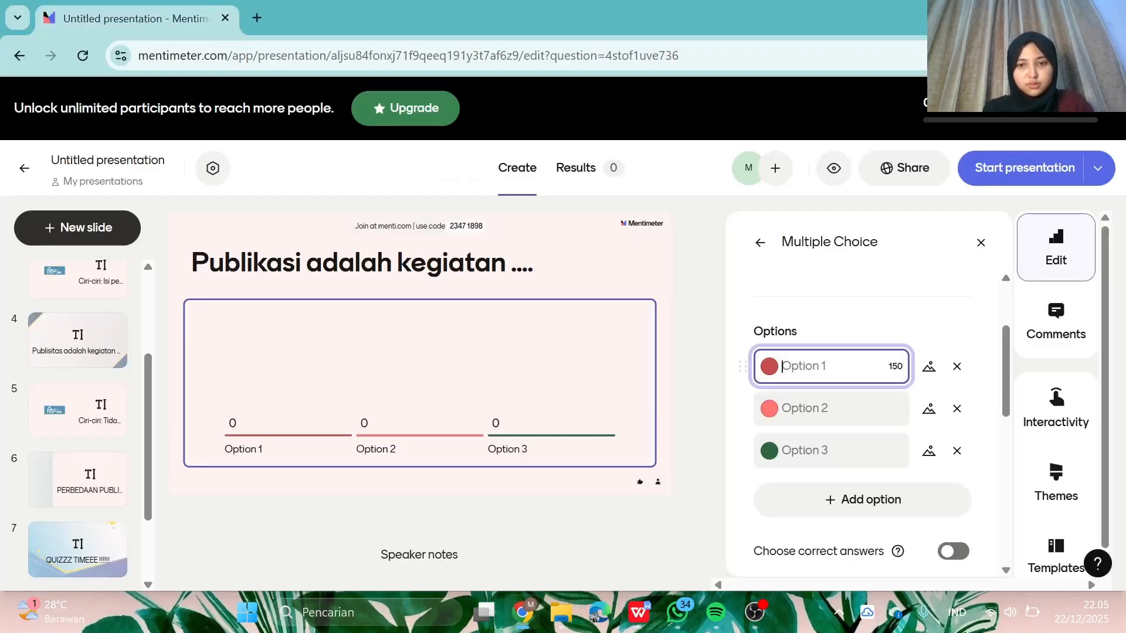
pyautogui.hotkey('ctrl', 'v')
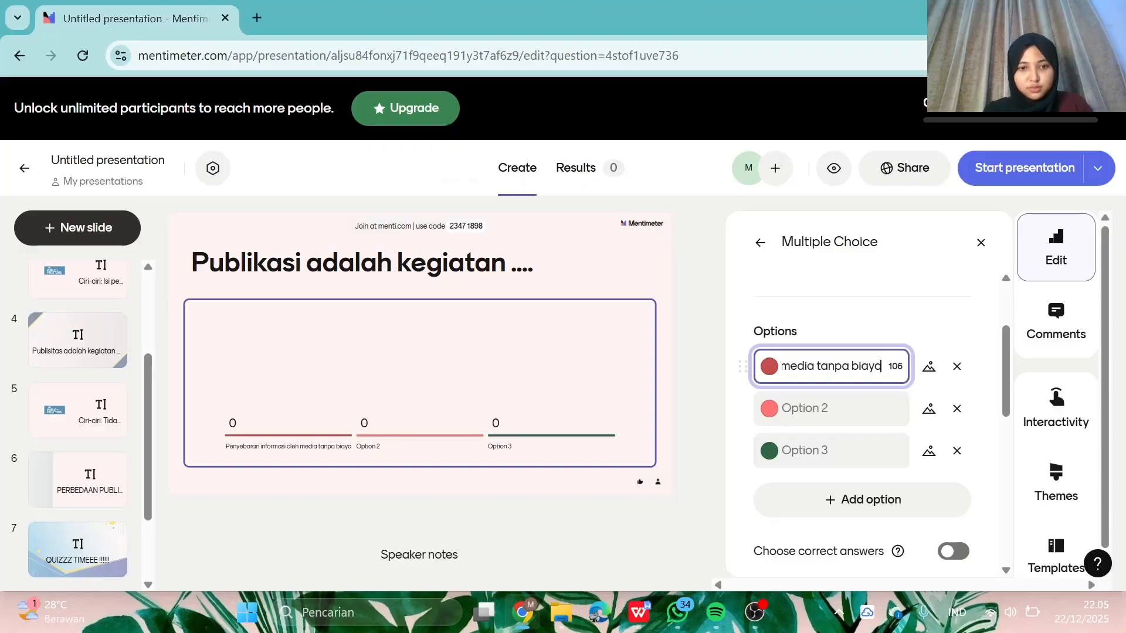
# - Paste answer choice B from the WPS document into the second option
pyautogui.click(860, 404)
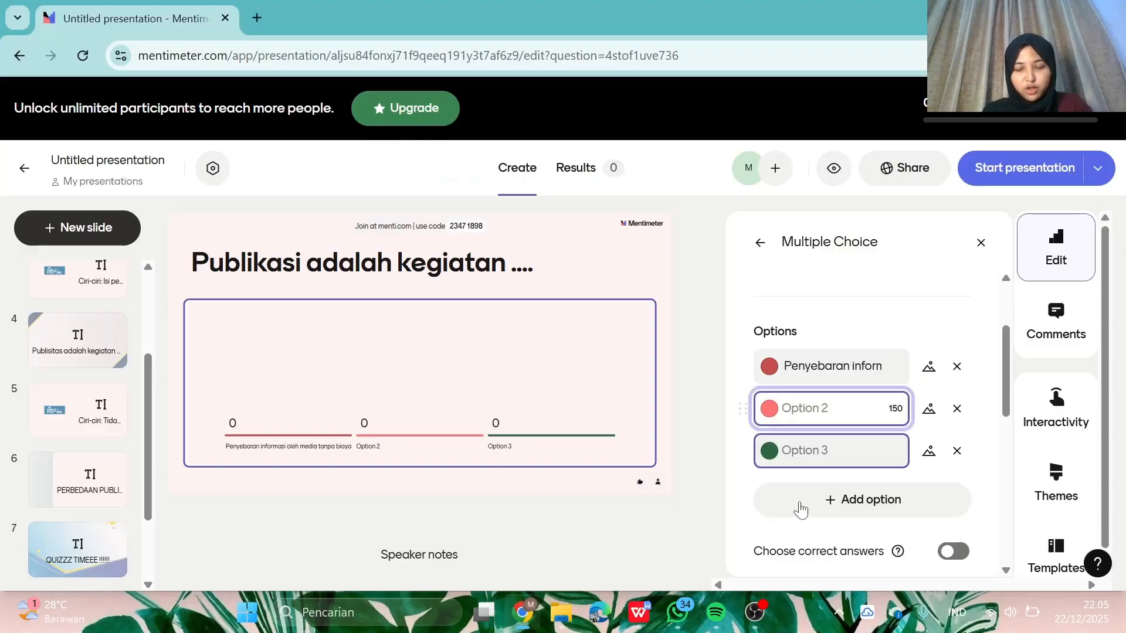
pyautogui.click(638, 612)
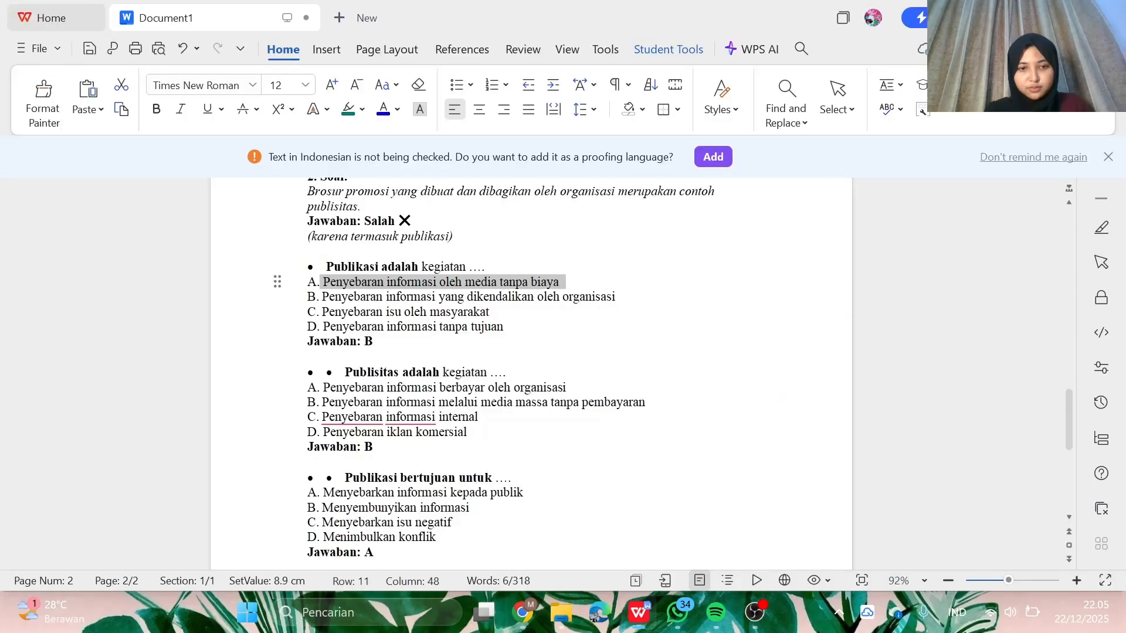
pyautogui.moveTo(322, 296); pyautogui.dragTo(618, 297)
pyautogui.hotkey('ctrl', 'c')
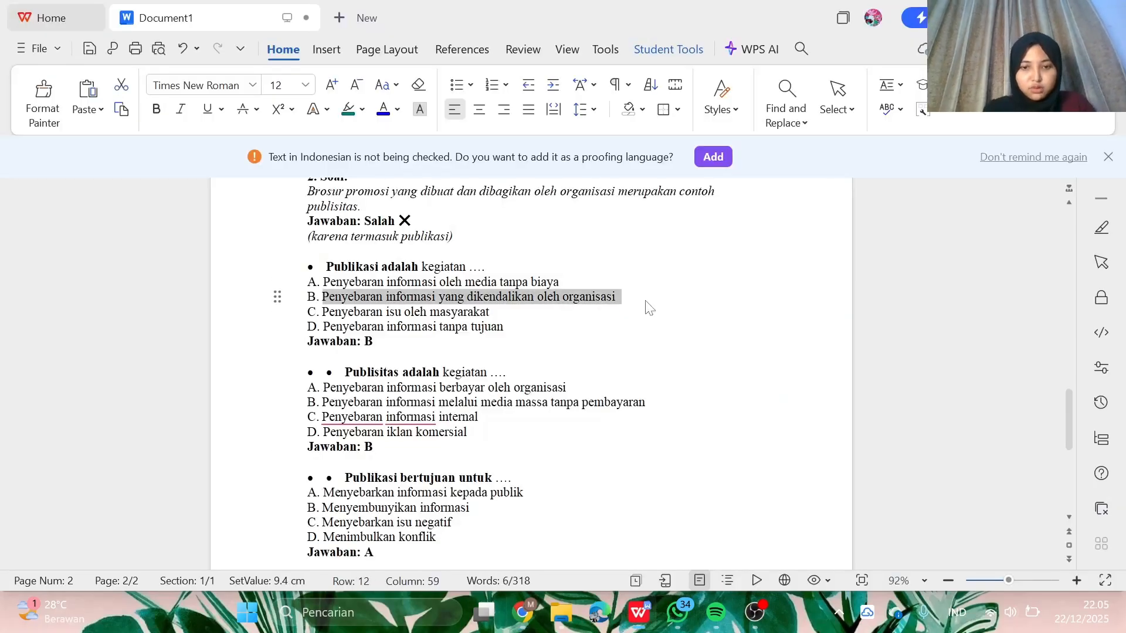
pyautogui.click(521, 613)
pyautogui.click(833, 409)
pyautogui.hotkey('ctrl', 'v')
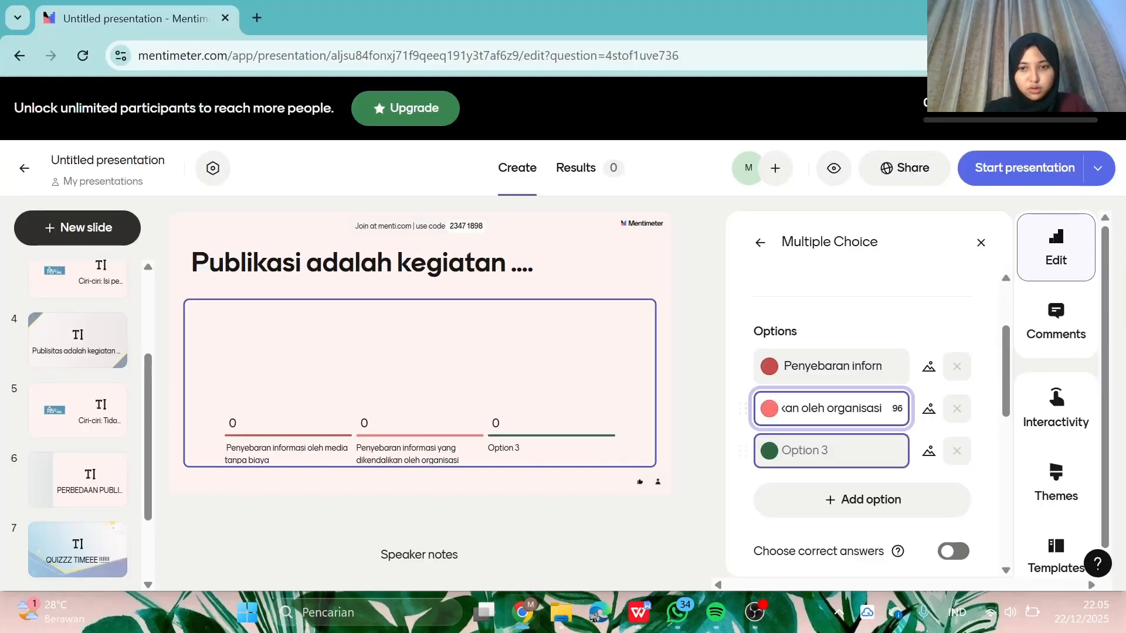
# - Paste choice C, 'Penyebaran isu oleh masyarakat', into the third option
pyautogui.click(821, 450)
pyautogui.click(638, 622)
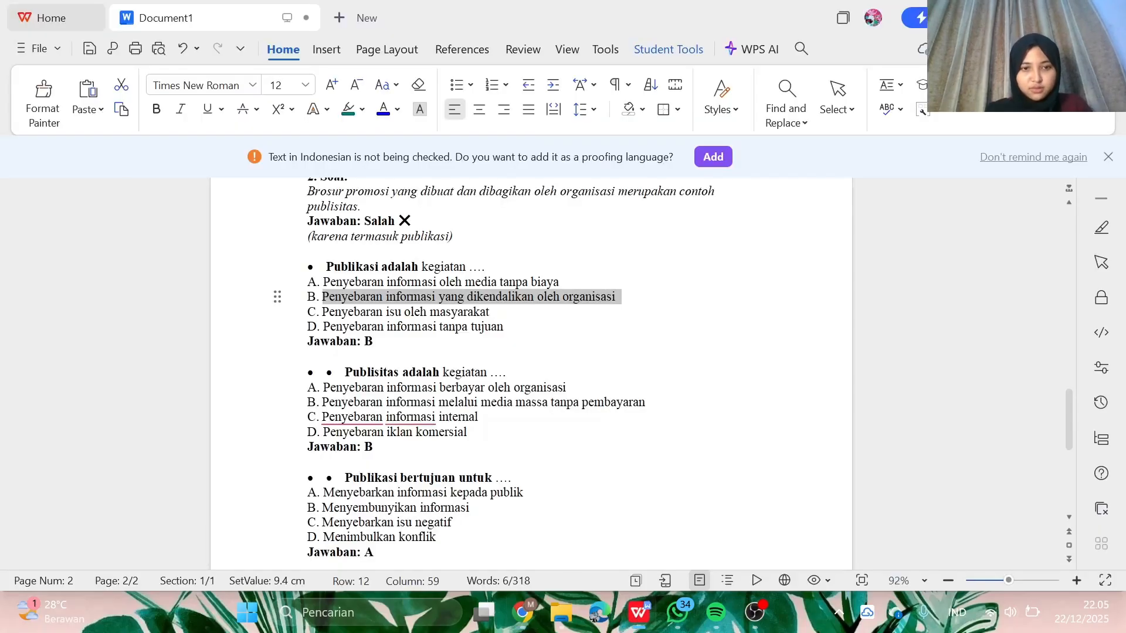
pyautogui.moveTo(489, 311); pyautogui.dragTo(322, 311)
pyautogui.hotkey('ctrl', 'c')
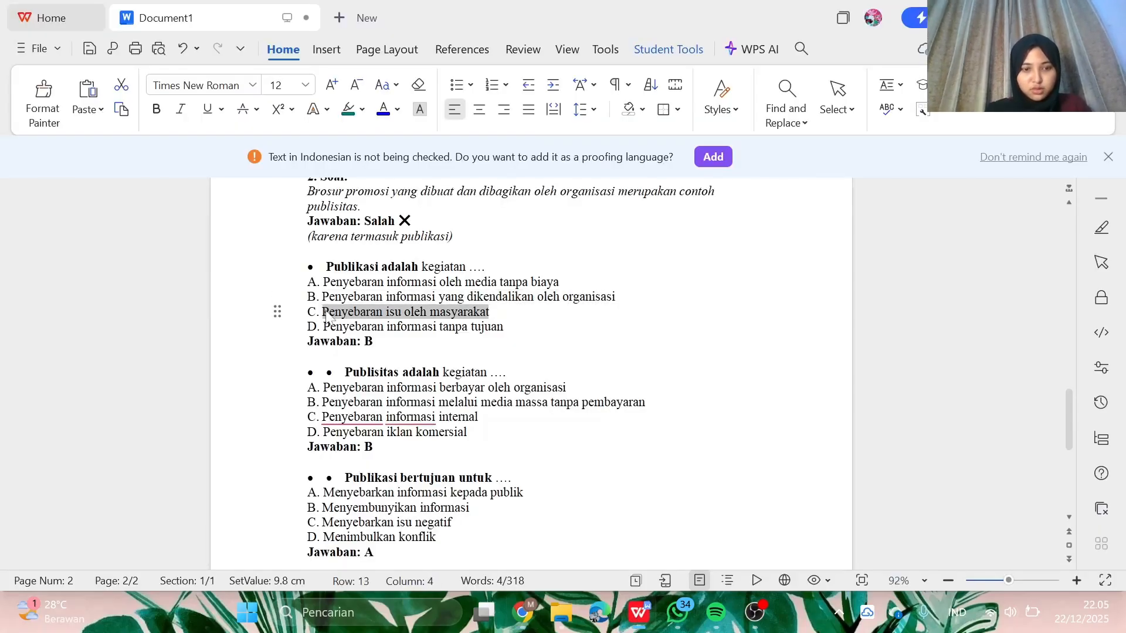
pyautogui.click(644, 604)
pyautogui.click(826, 450)
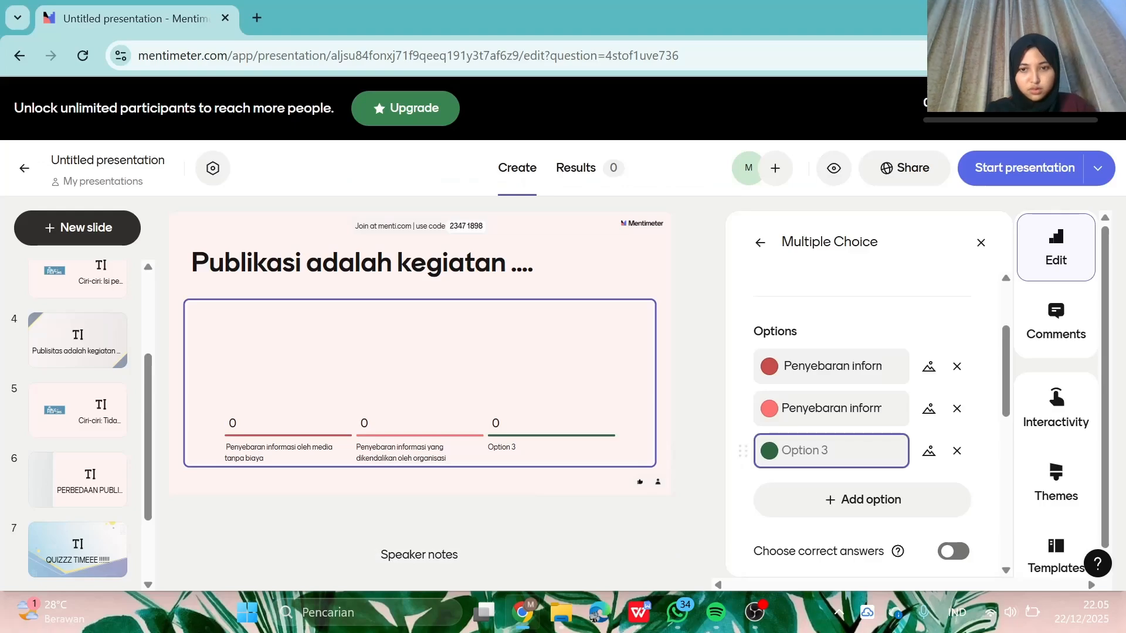
pyautogui.hotkey('ctrl', 'v')
pyautogui.scroll(-2, 837, 501)
pyautogui.scroll(1, 855, 355)
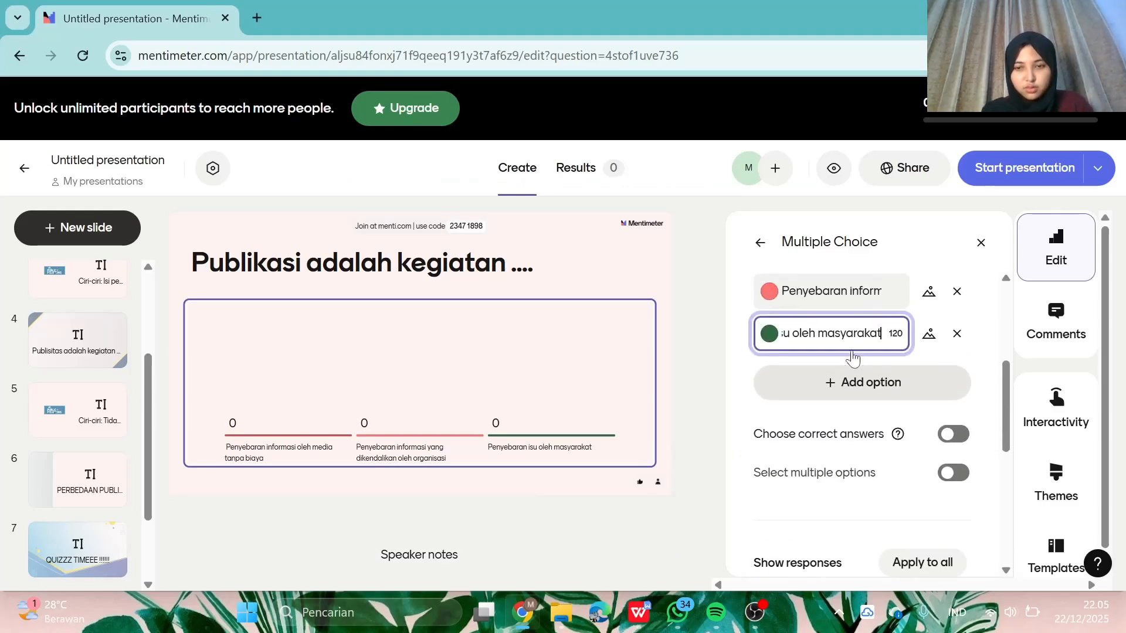
# - Add a fourth option reading 'Penyebaran informasi tanpa tujuan', copied from choice D
pyautogui.click(865, 387)
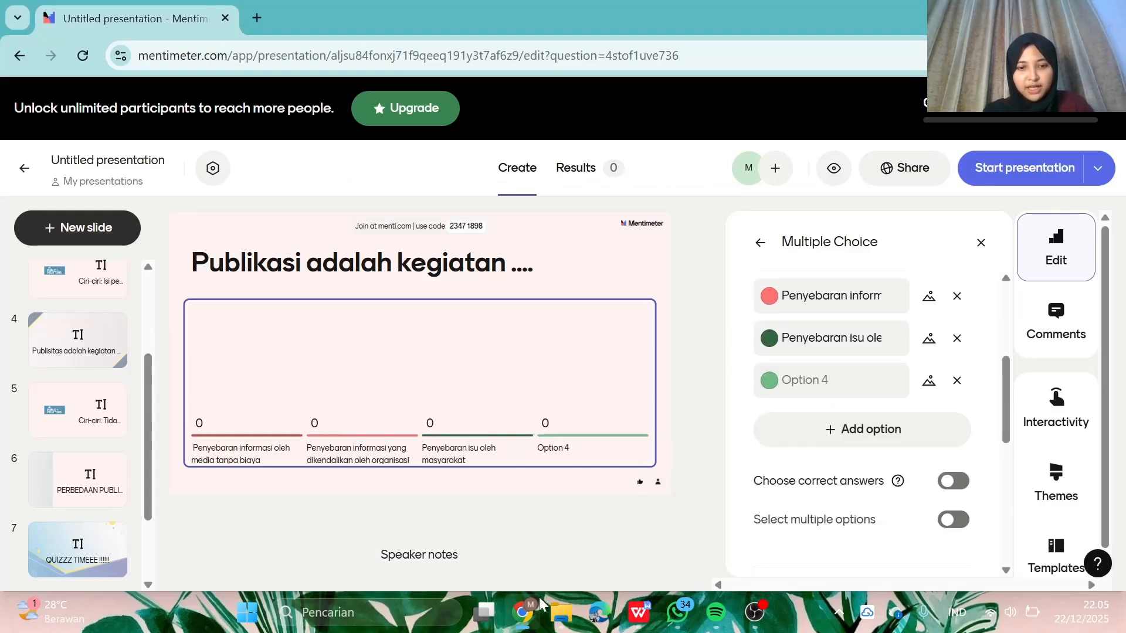
pyautogui.click(641, 619)
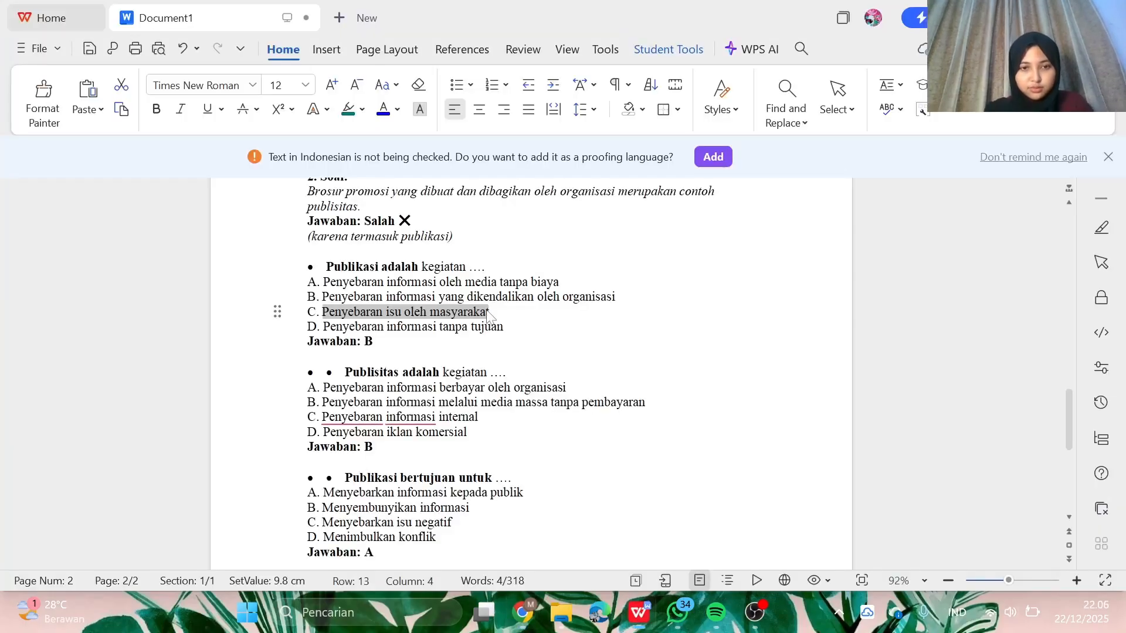
pyautogui.moveTo(506, 328); pyautogui.dragTo(324, 329)
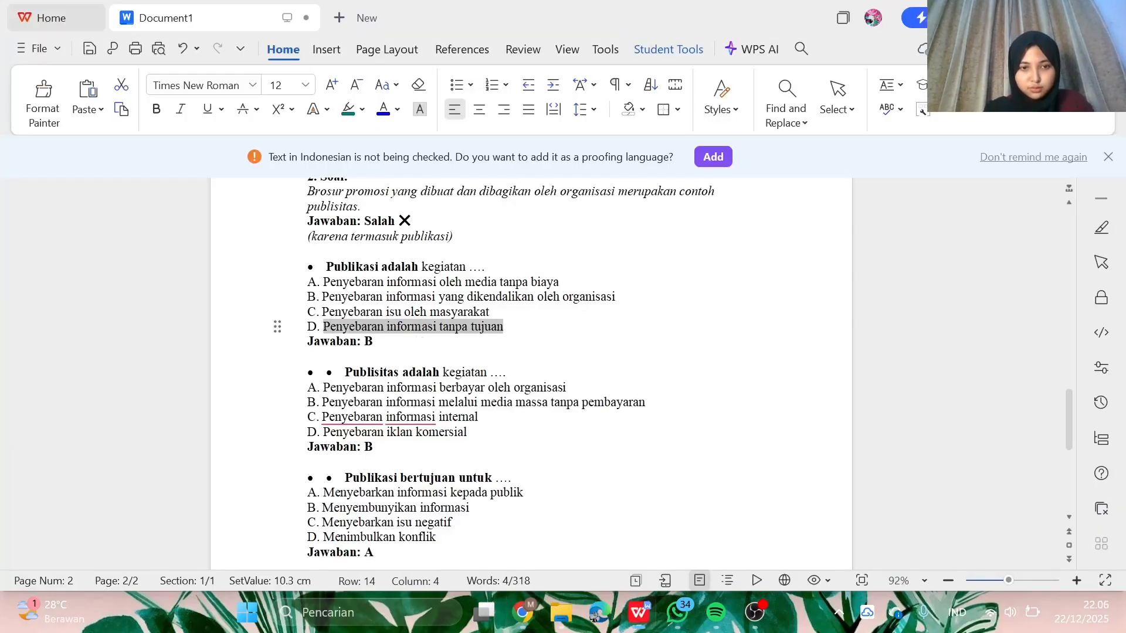
pyautogui.hotkey('ctrl', 'c')
pyautogui.click(524, 610)
pyautogui.click(827, 380)
pyautogui.hotkey('ctrl', 'v')
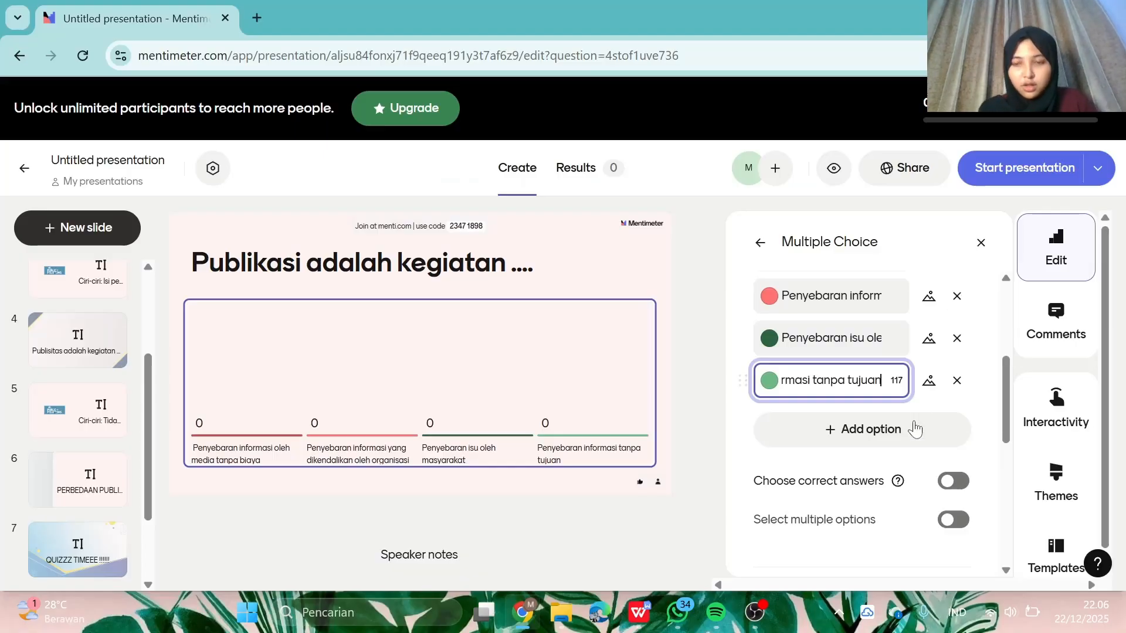
pyautogui.scroll(-2, 913, 432)
pyautogui.scroll(1, 907, 437)
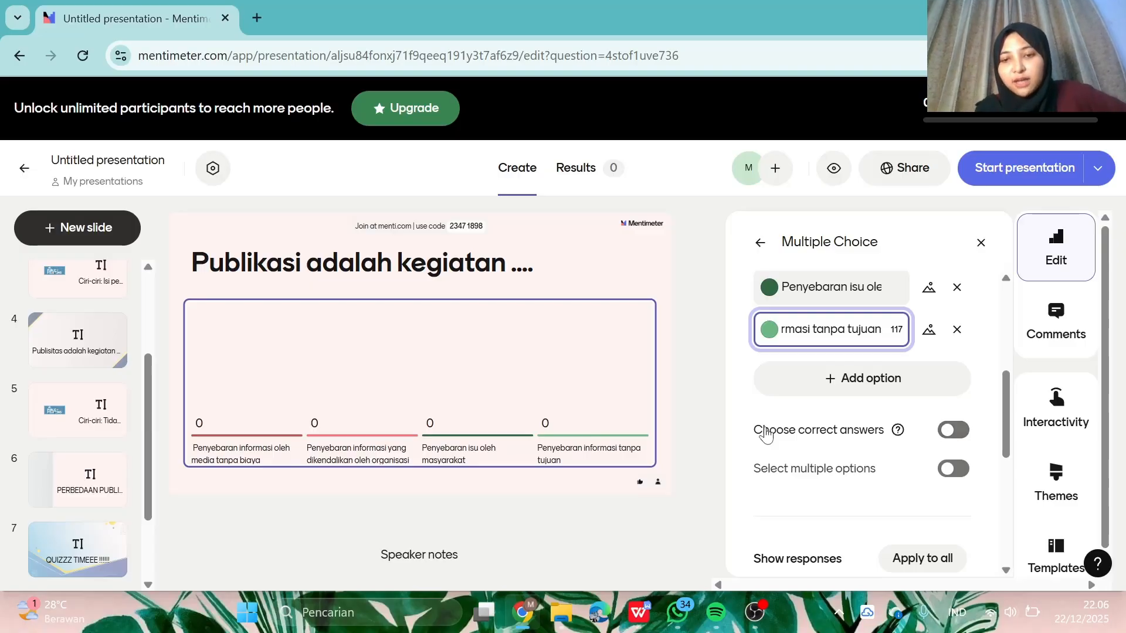
# - Enable correct answers and tick option 2, 'Penyebaran informasi yang dikendalikan oleh organisasi'
pyautogui.click(953, 439)
pyautogui.scroll(5, 956, 443)
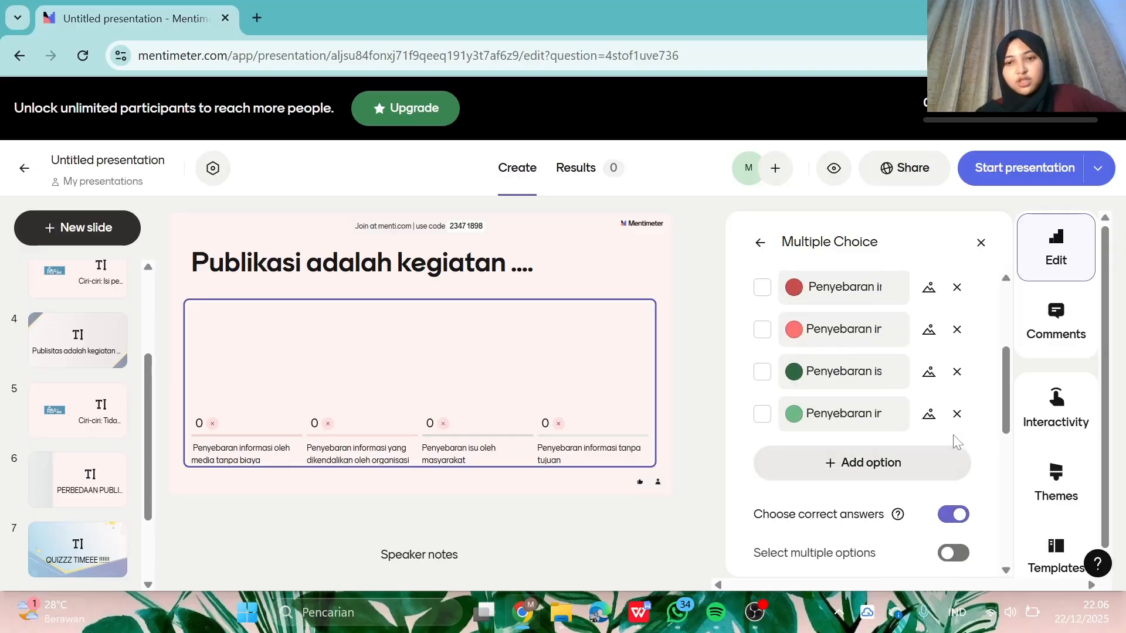
pyautogui.scroll(-2, 957, 443)
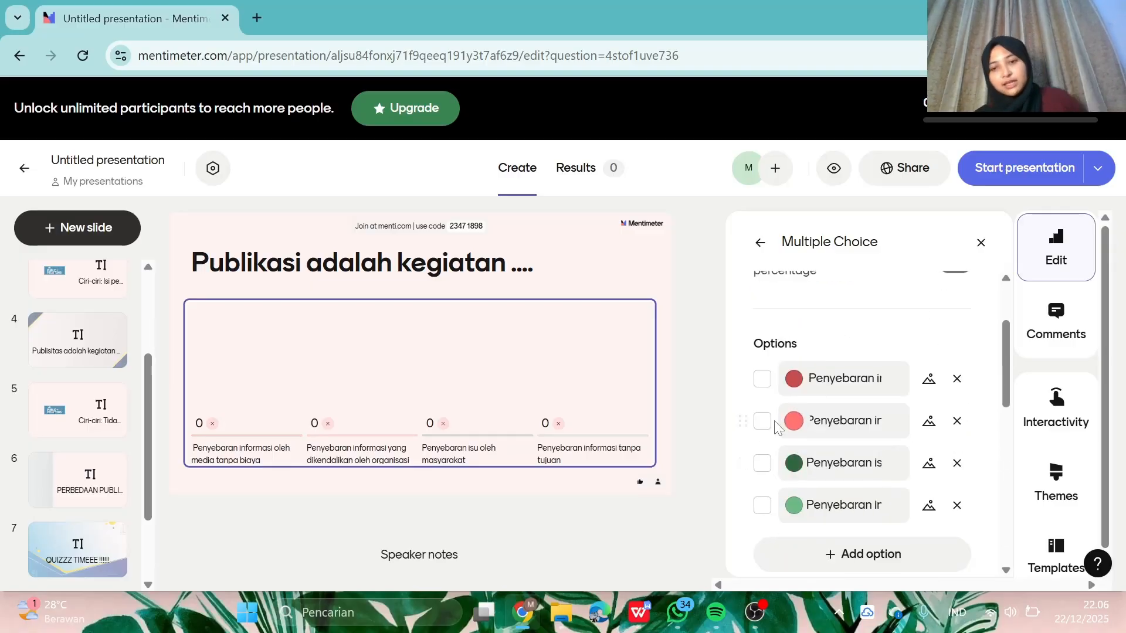
pyautogui.click(762, 422)
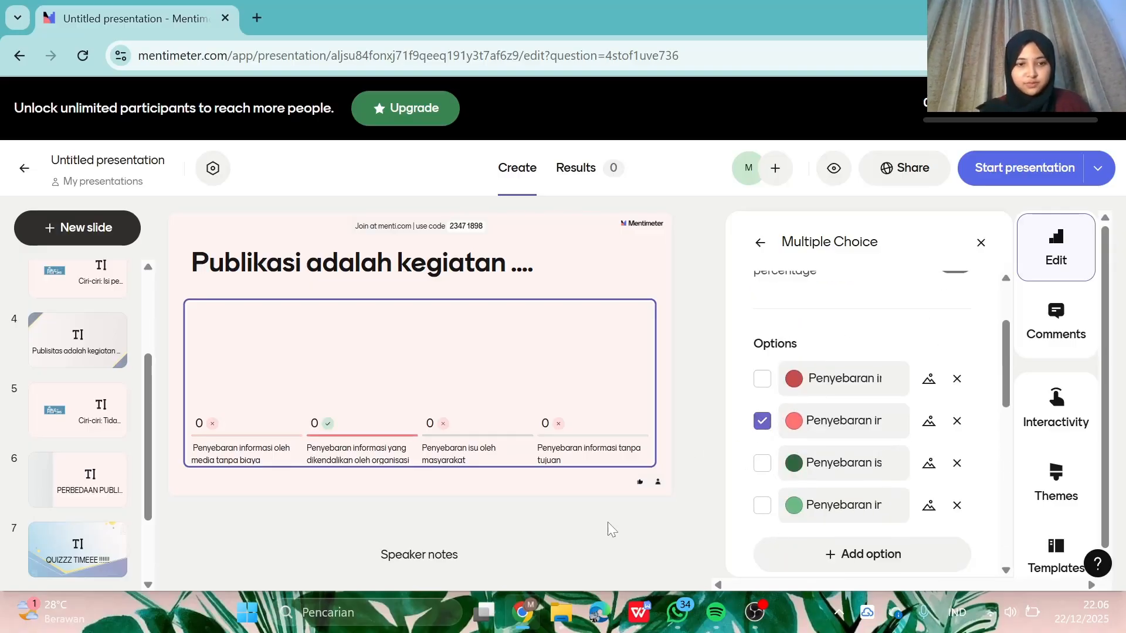
# - Glance at the WPS question document, then go back to the slide's Slide settings
pyautogui.moveTo(633, 620)
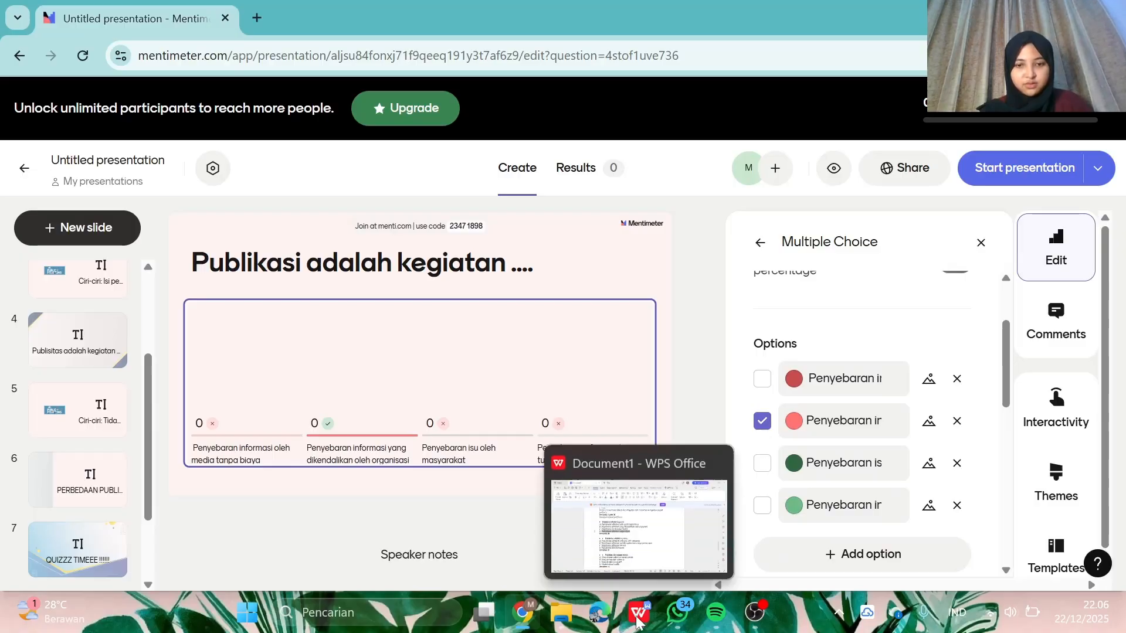
pyautogui.click(645, 546)
pyautogui.click(641, 612)
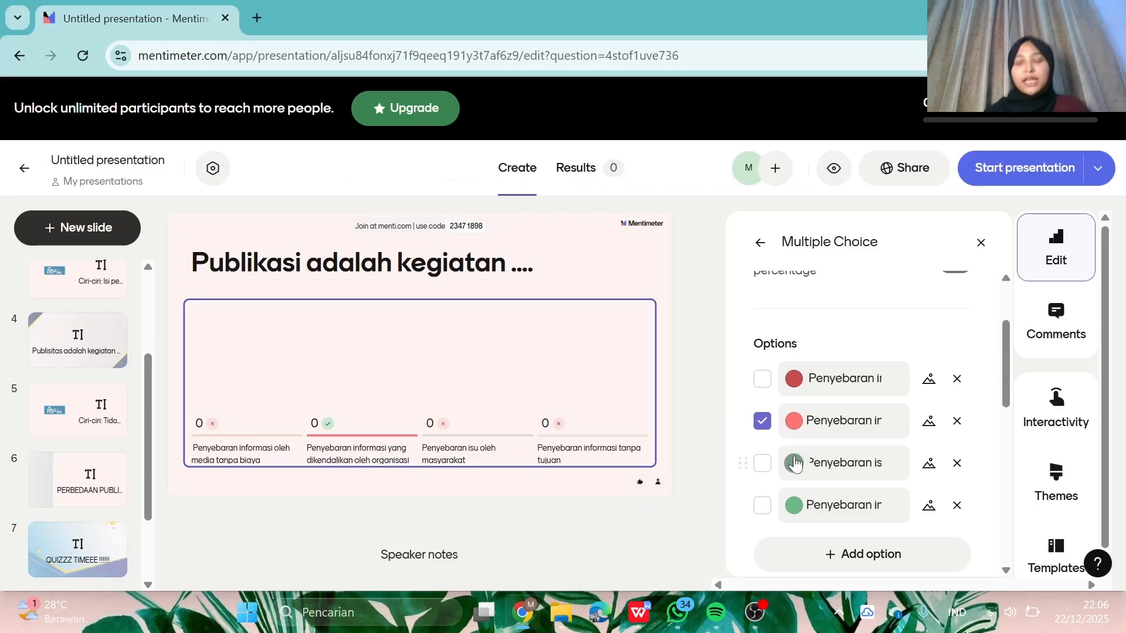
pyautogui.scroll(-1, 795, 463)
pyautogui.scroll(1, 795, 465)
pyautogui.scroll(-10, 809, 437)
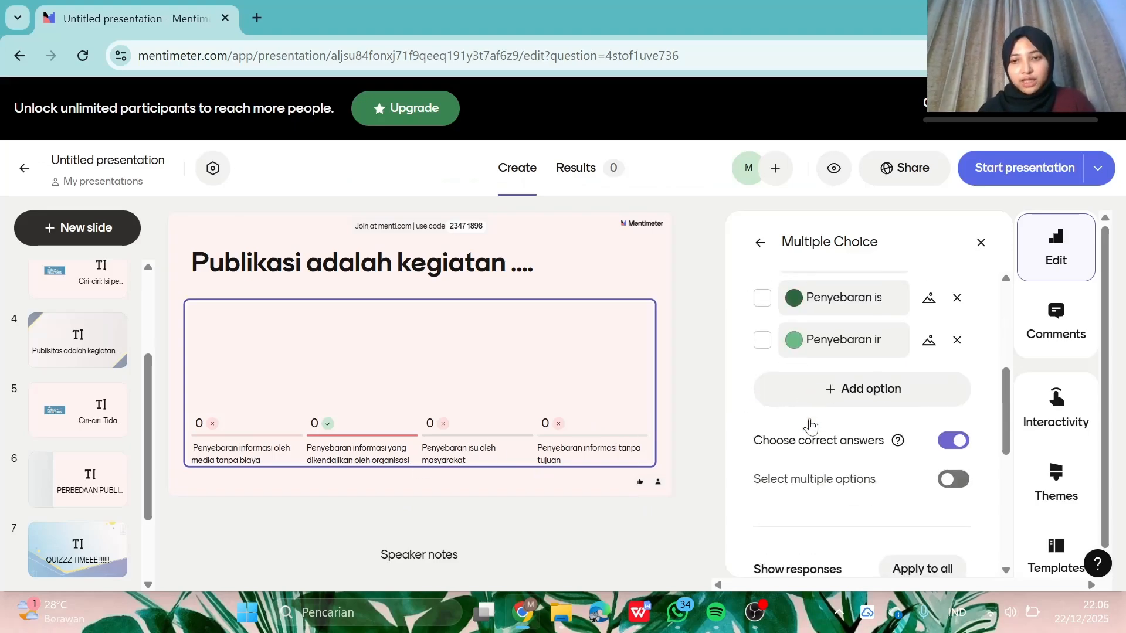
pyautogui.scroll(1, 812, 426)
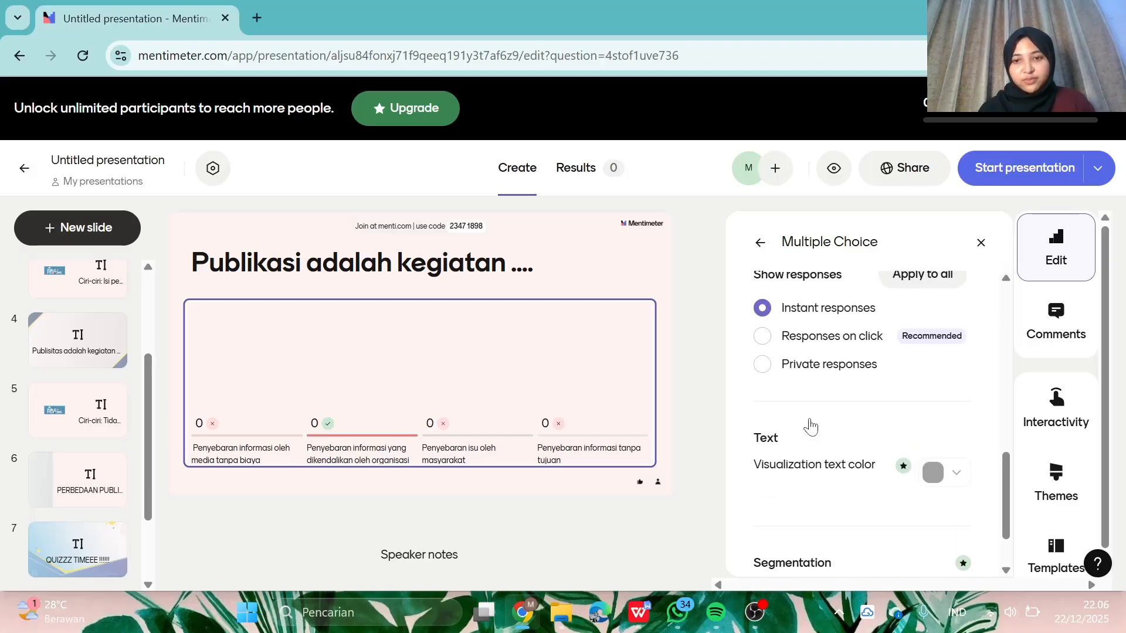
pyautogui.click(402, 457)
pyautogui.scroll(-1, 85, 403)
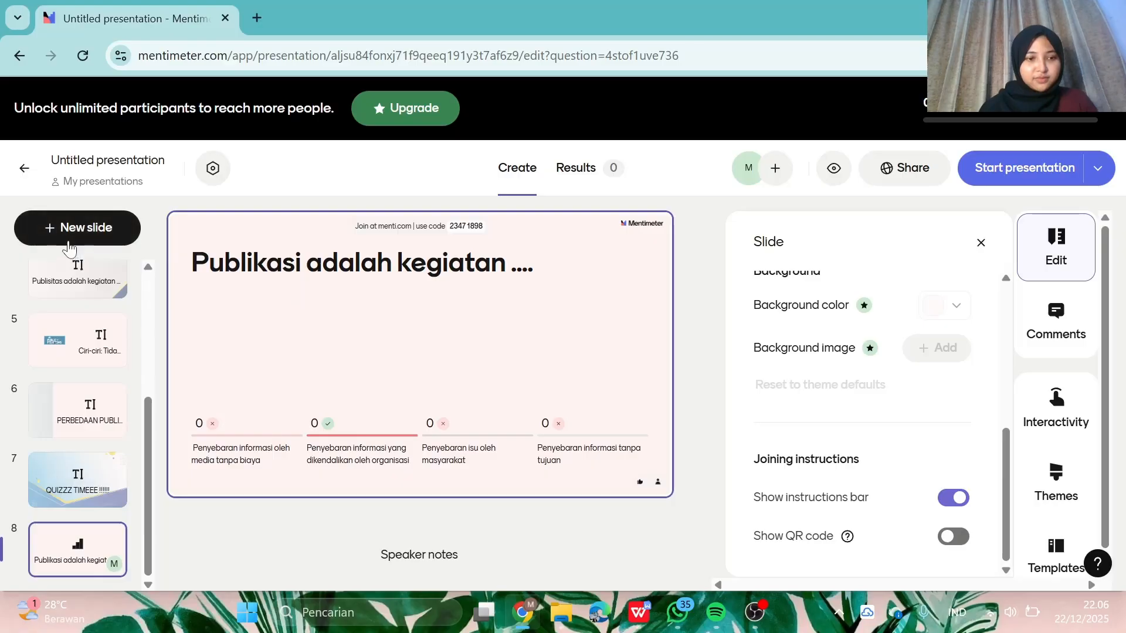
# - Add a Word Cloud slide and paste the first practice sentence from WPS as its question
pyautogui.click(93, 233)
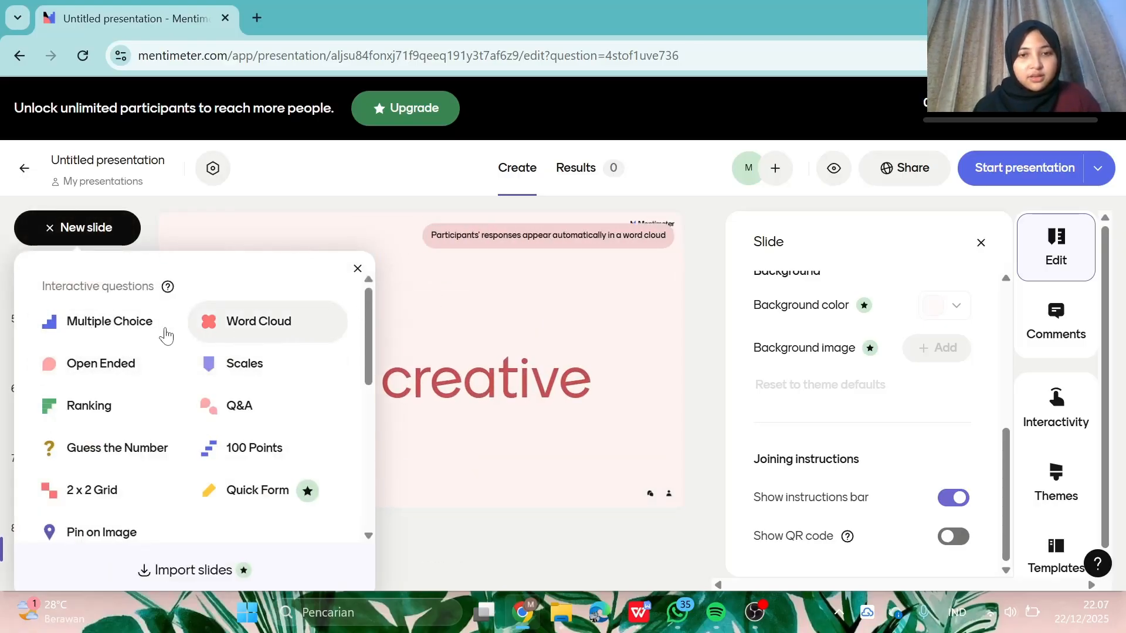
pyautogui.click(254, 322)
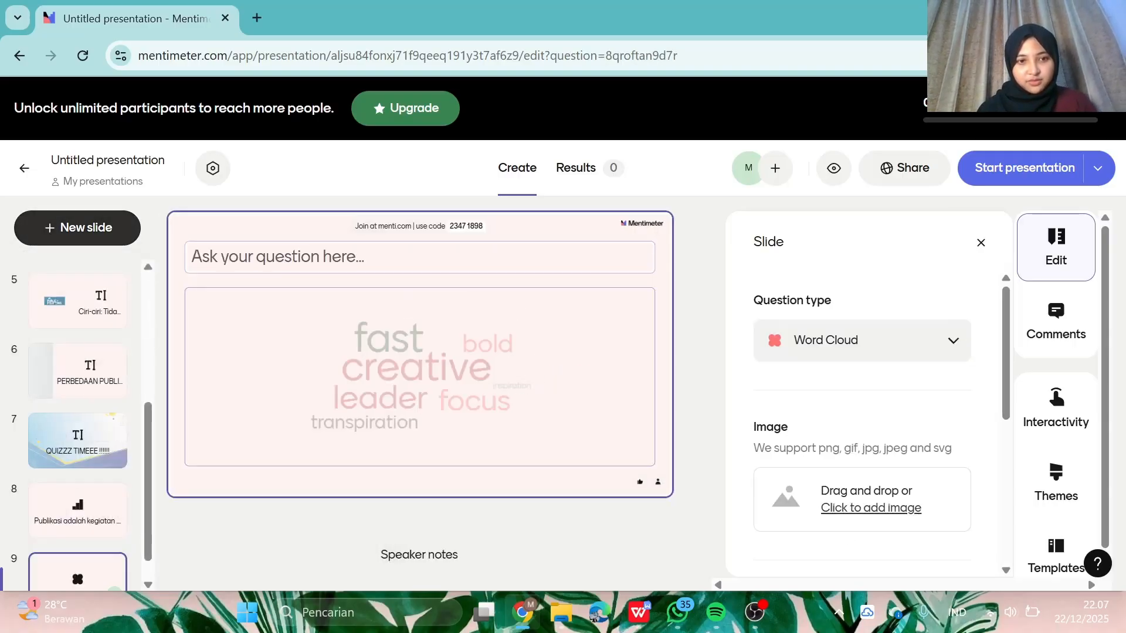
pyautogui.moveTo(639, 628)
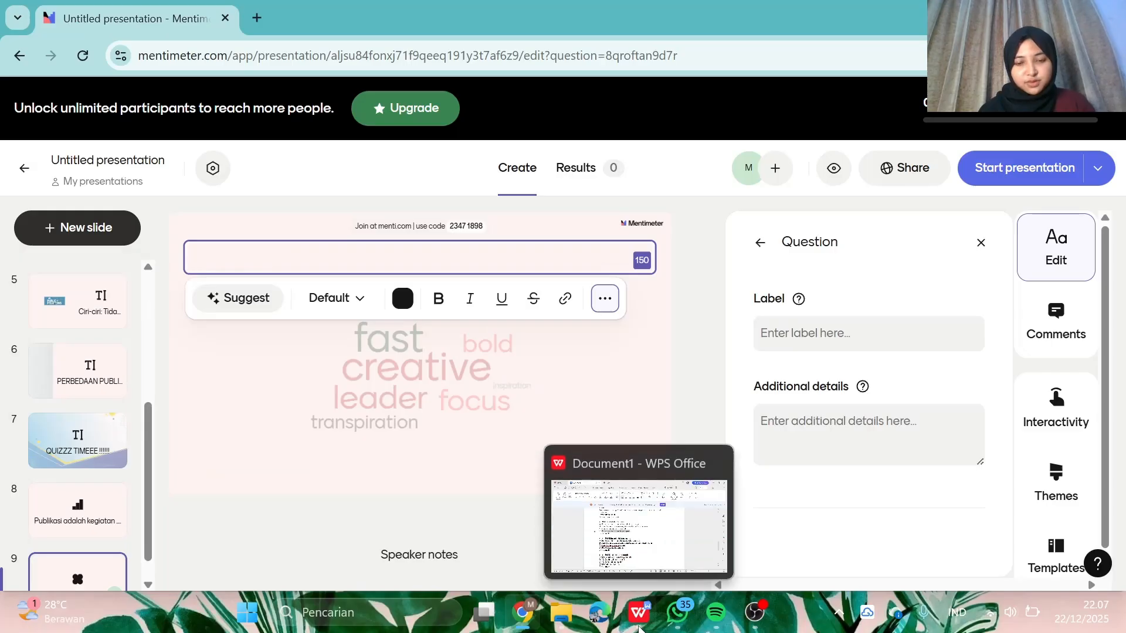
pyautogui.click(639, 628)
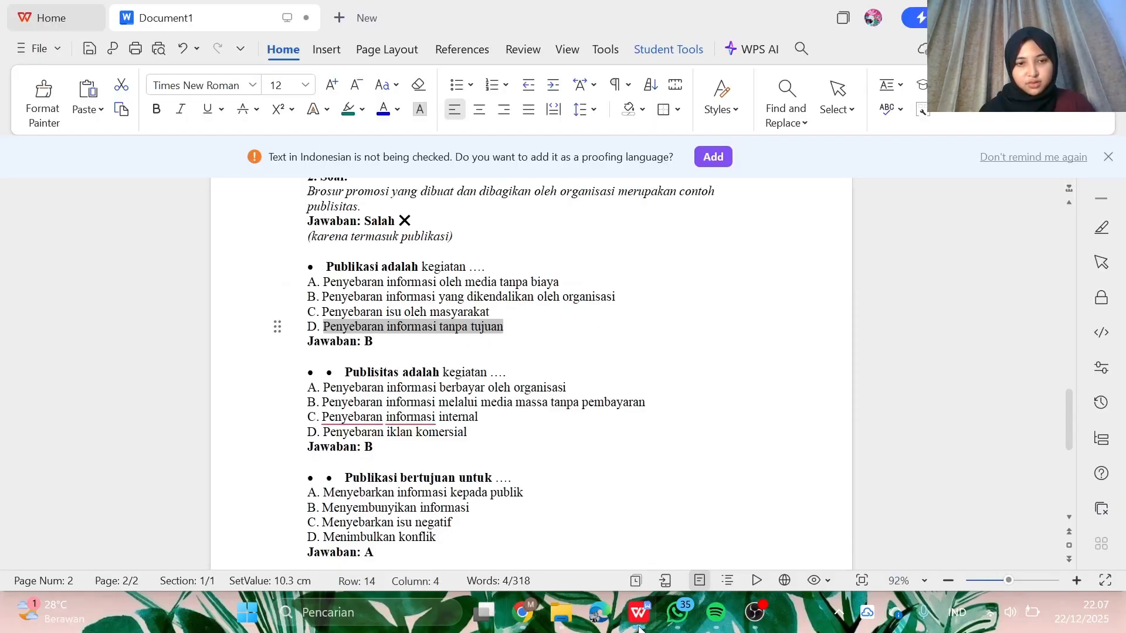
pyautogui.scroll(-3, 531, 375)
pyautogui.scroll(10, 531, 375)
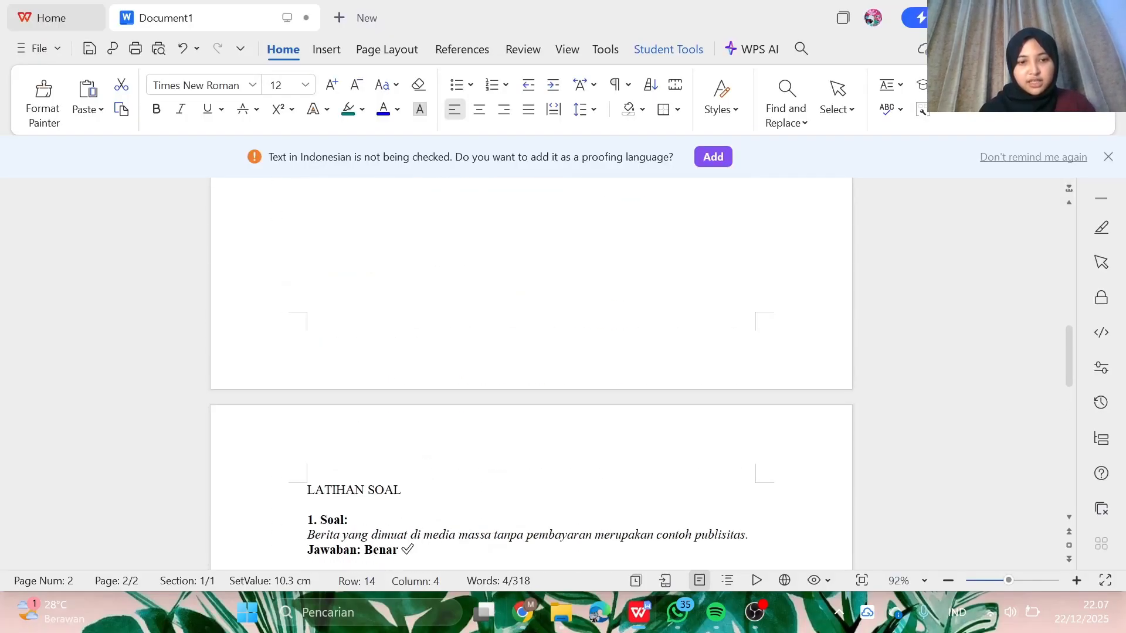
pyautogui.scroll(-2, 531, 376)
pyautogui.moveTo(307, 394); pyautogui.dragTo(738, 399)
pyautogui.hotkey('ctrl', 'c')
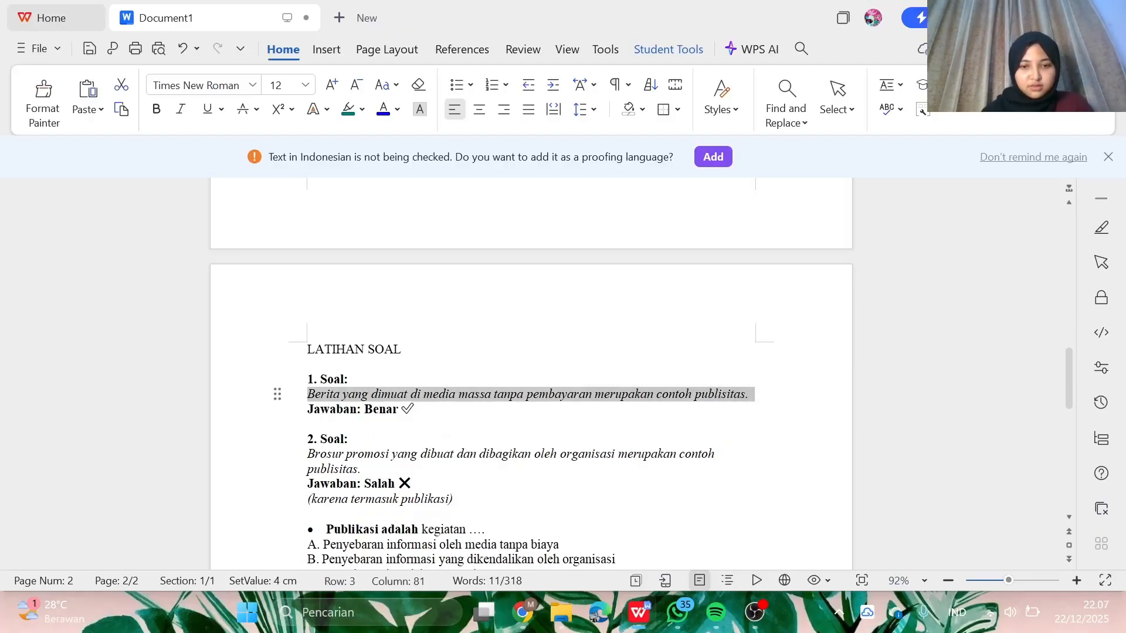
pyautogui.click(530, 616)
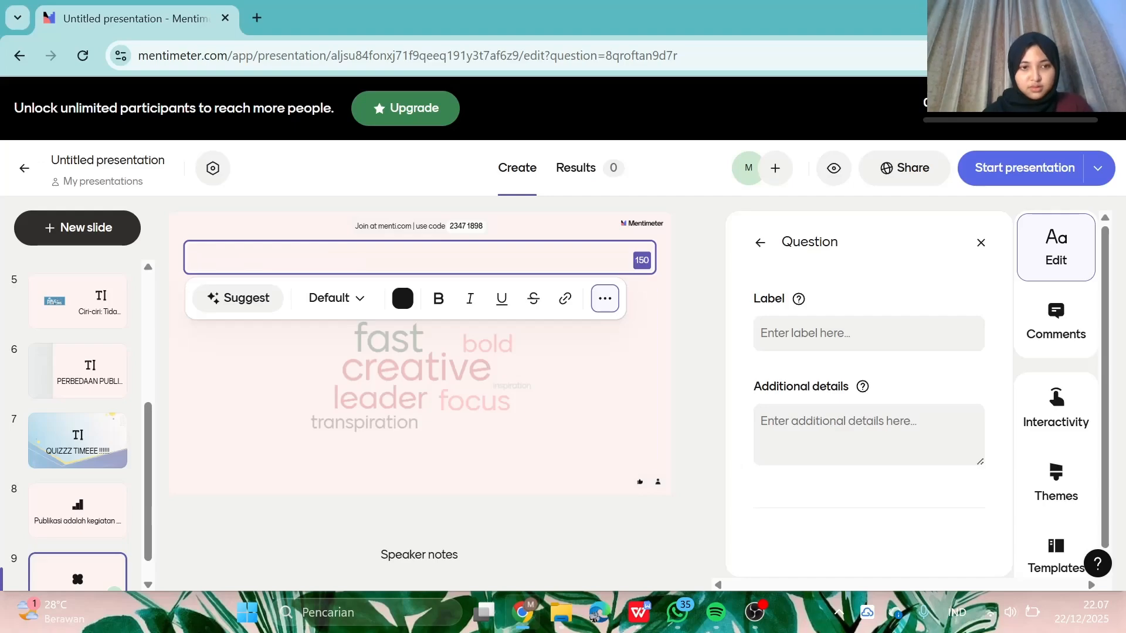
pyautogui.hotkey('ctrl', 'v')
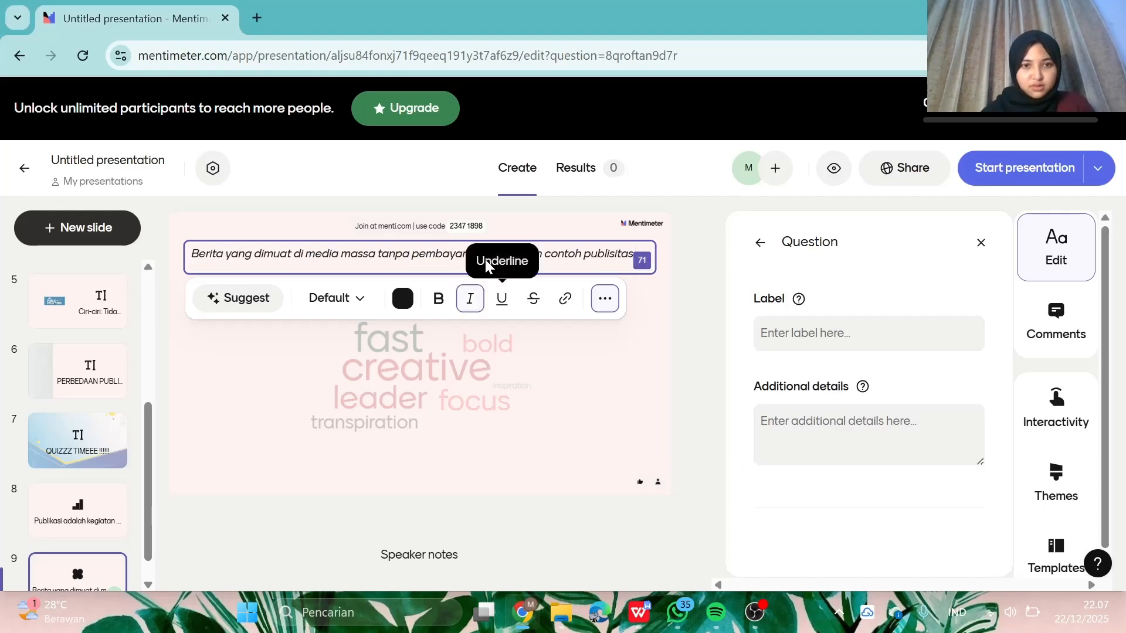
# - Make the word cloud question text Large and bold
pyautogui.tripleClick(402, 255)
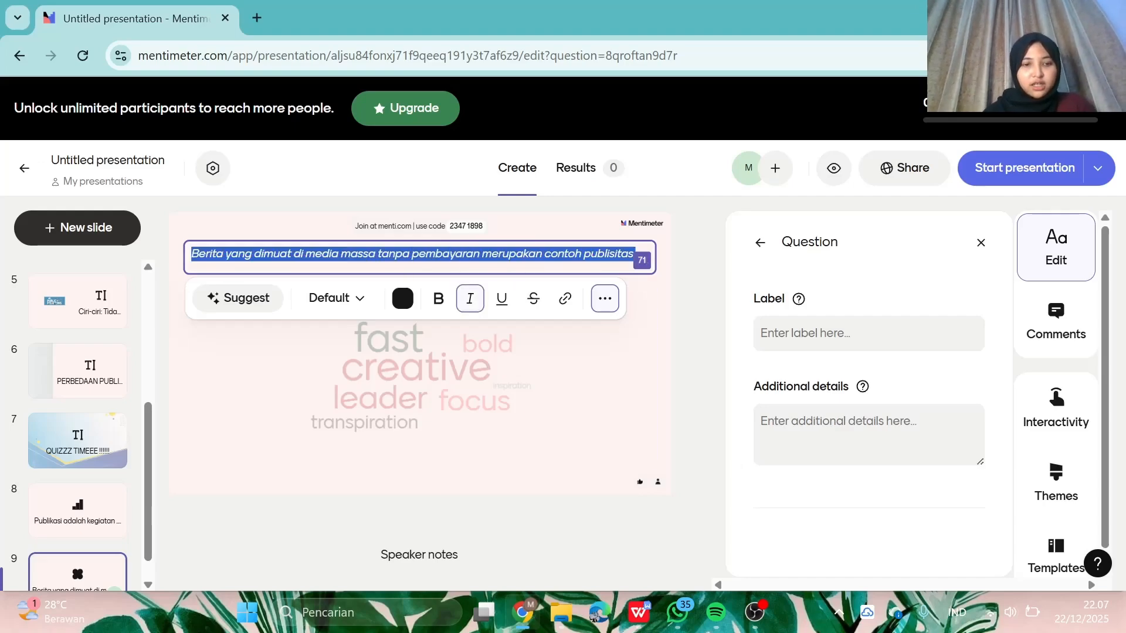
pyautogui.click(358, 298)
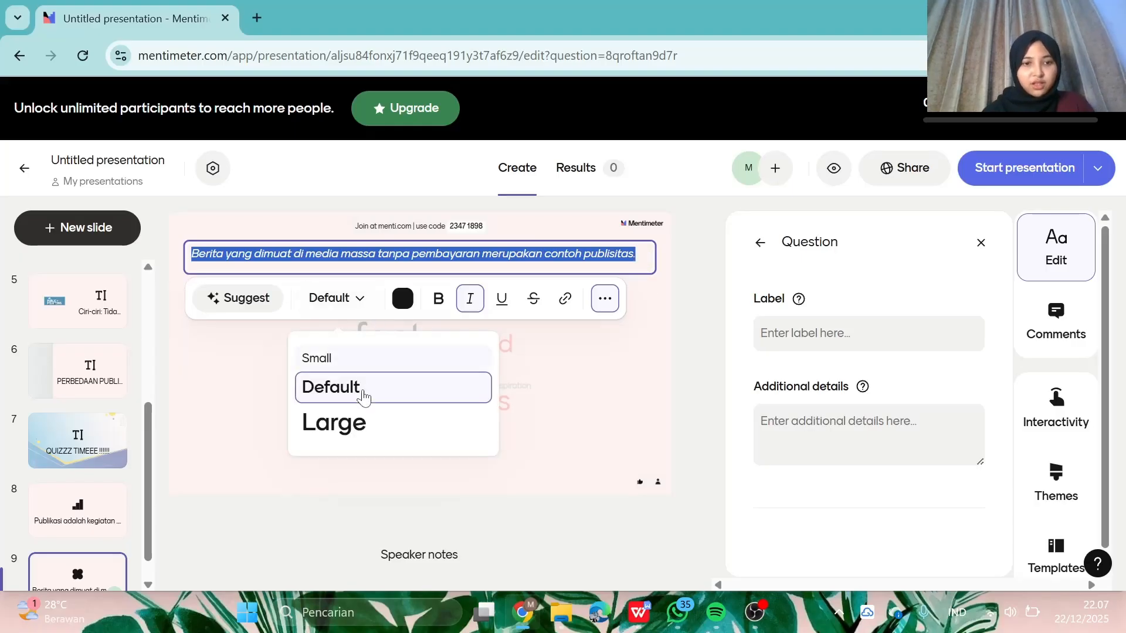
pyautogui.click(361, 422)
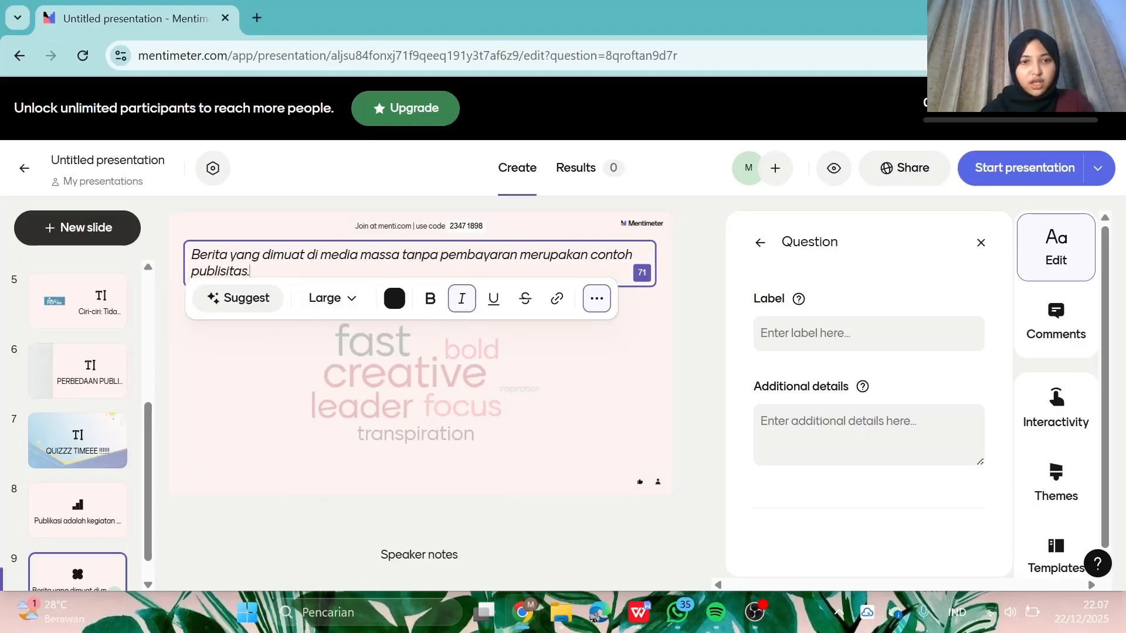
pyautogui.tripleClick(428, 261)
pyautogui.hotkey('ctrl', 'b')
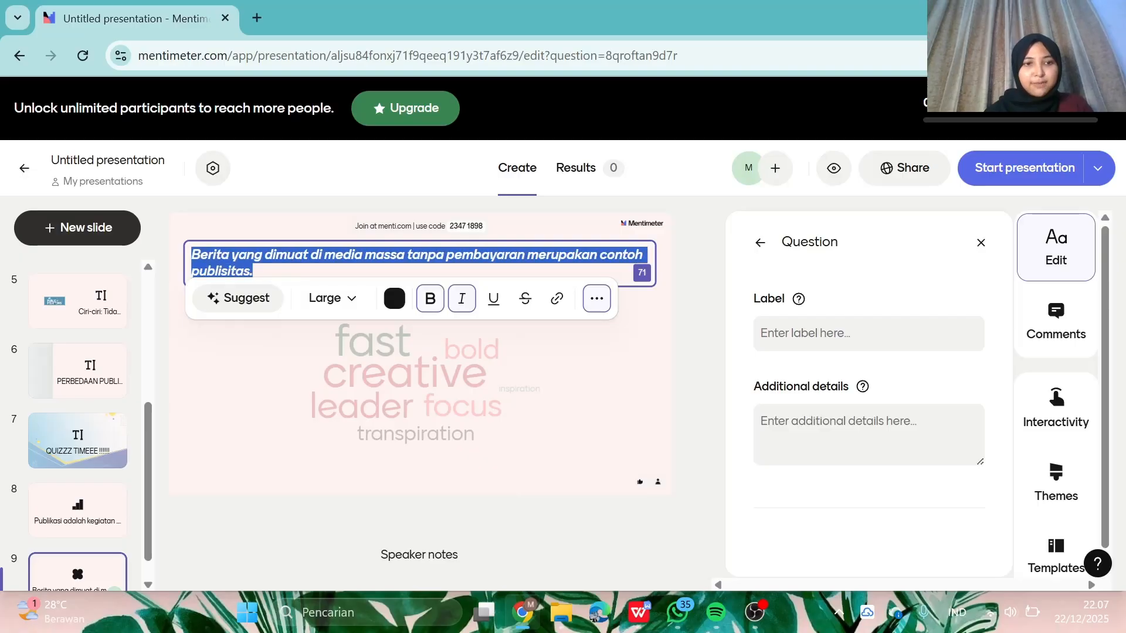
pyautogui.click(485, 363)
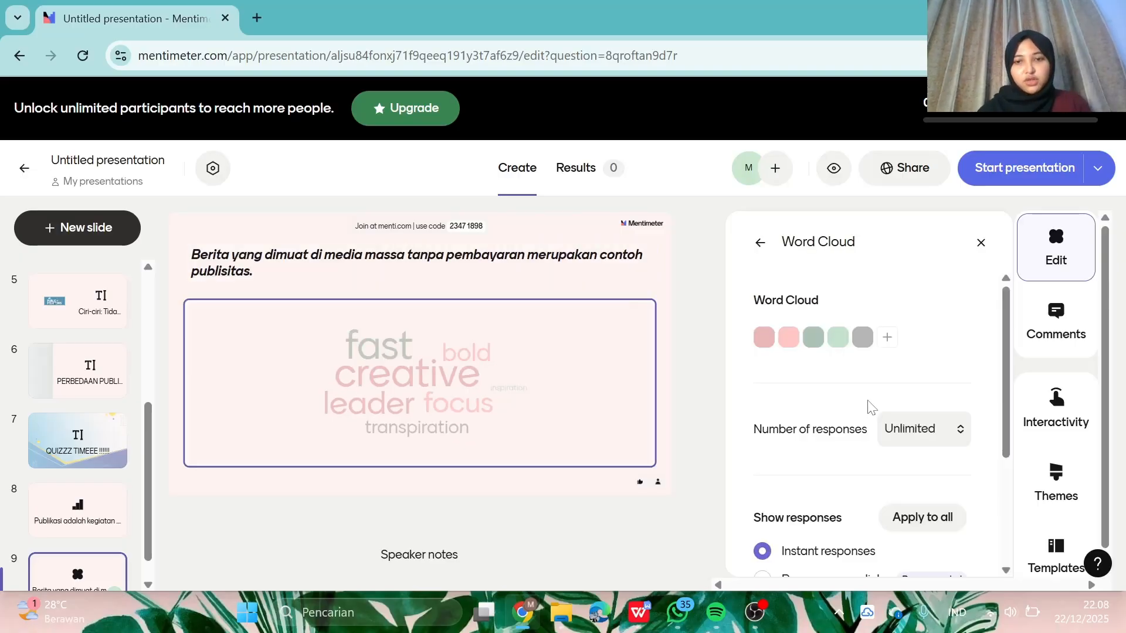
pyautogui.scroll(-3, 872, 406)
pyautogui.scroll(3, 868, 408)
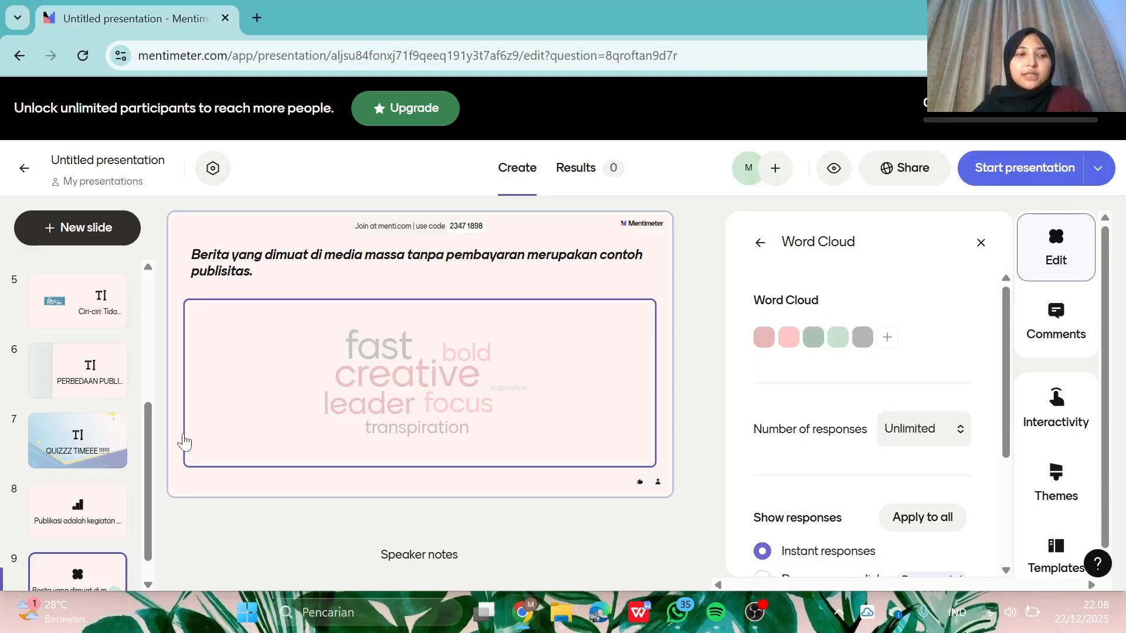
pyautogui.scroll(-1, 52, 470)
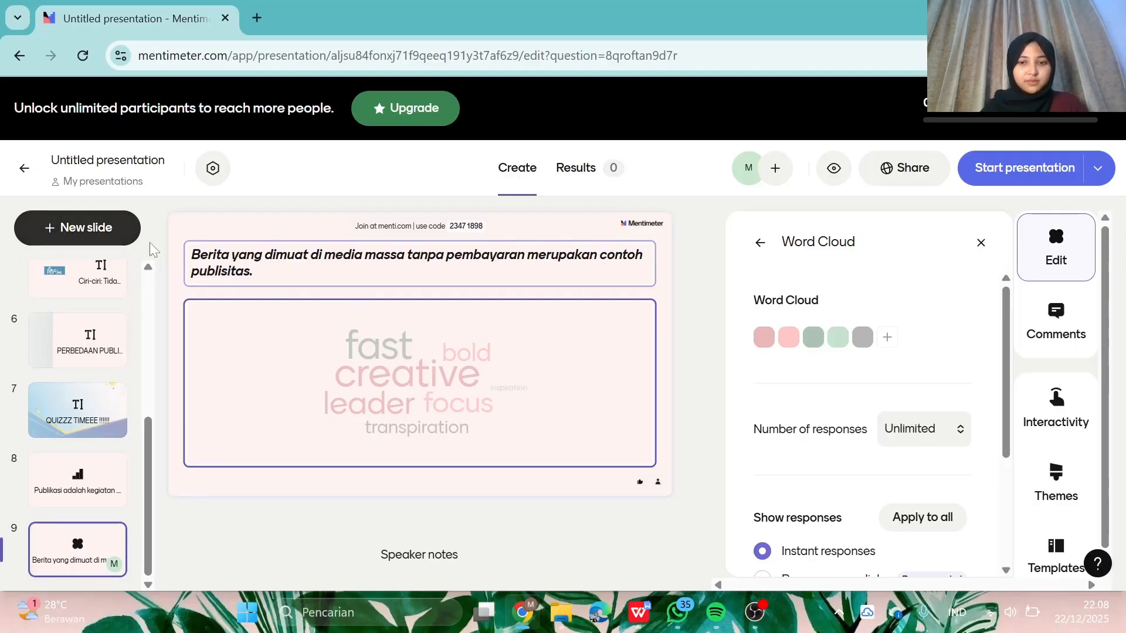
pyautogui.scroll(-3, 913, 447)
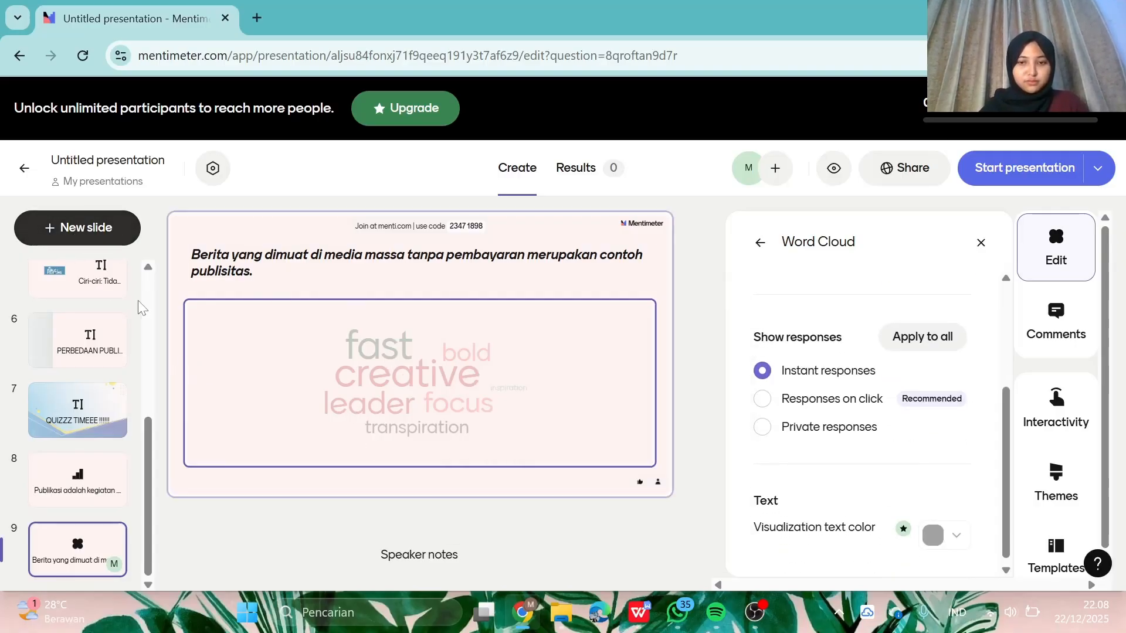
# - Add a Select Answer quiz slide and put the cursor in its question field
pyautogui.click(53, 230)
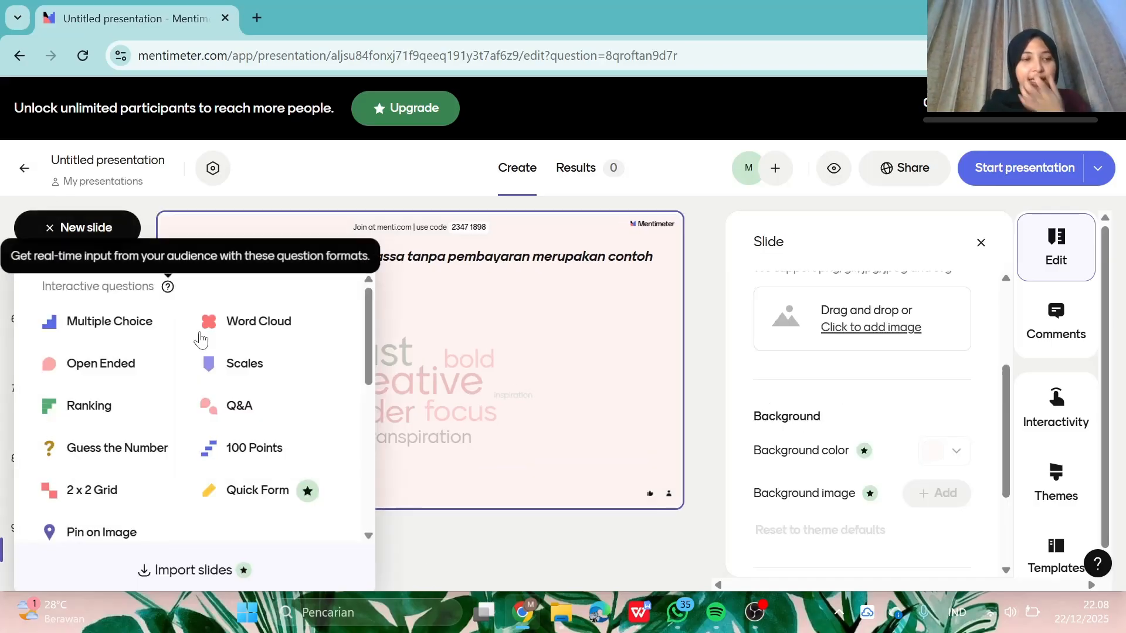
pyautogui.scroll(-6, 201, 341)
pyautogui.scroll(3, 201, 340)
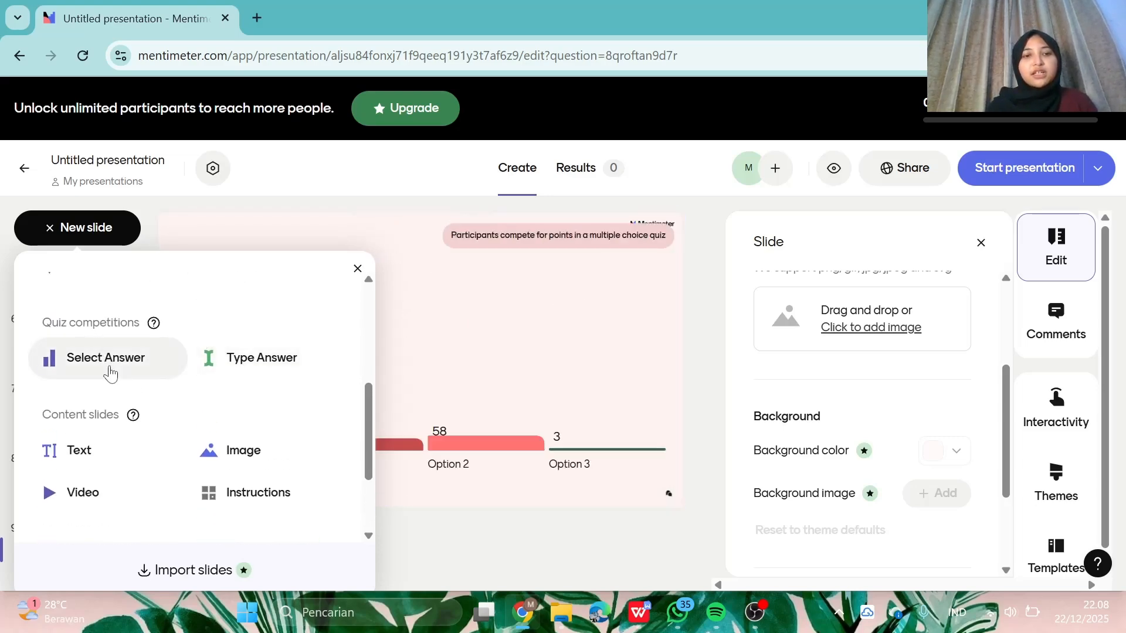
pyautogui.moveTo(109, 370); pyautogui.dragTo(108, 365)
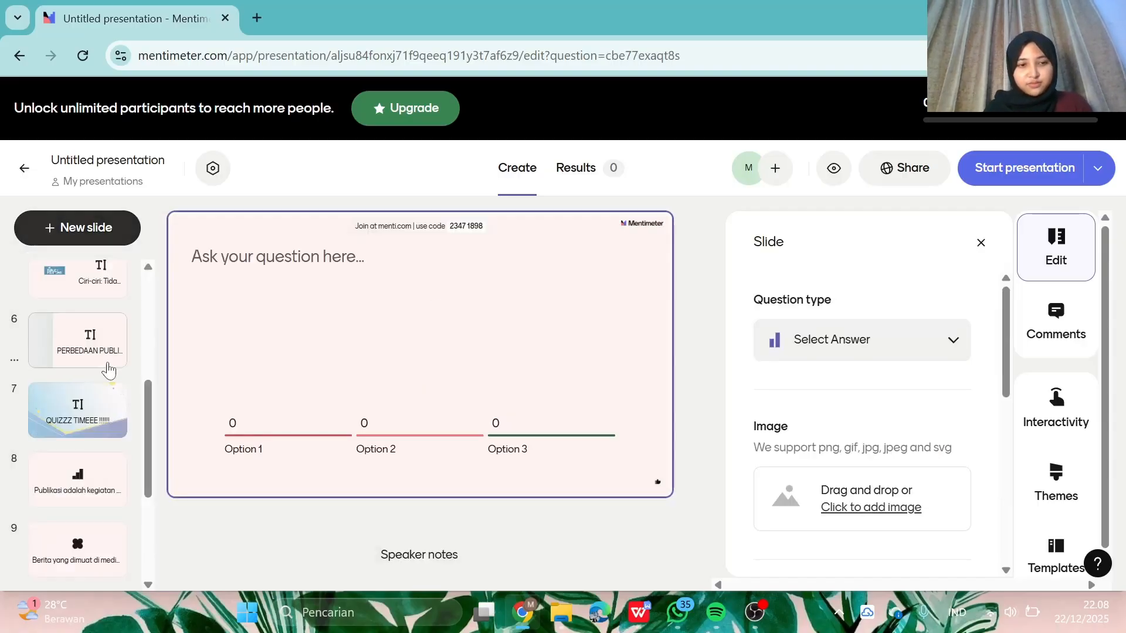
pyautogui.click(340, 262)
# - Copy the line 'Publisitas adalah kegiatan ….' from the WPS document into Mentimeter
pyautogui.click(639, 612)
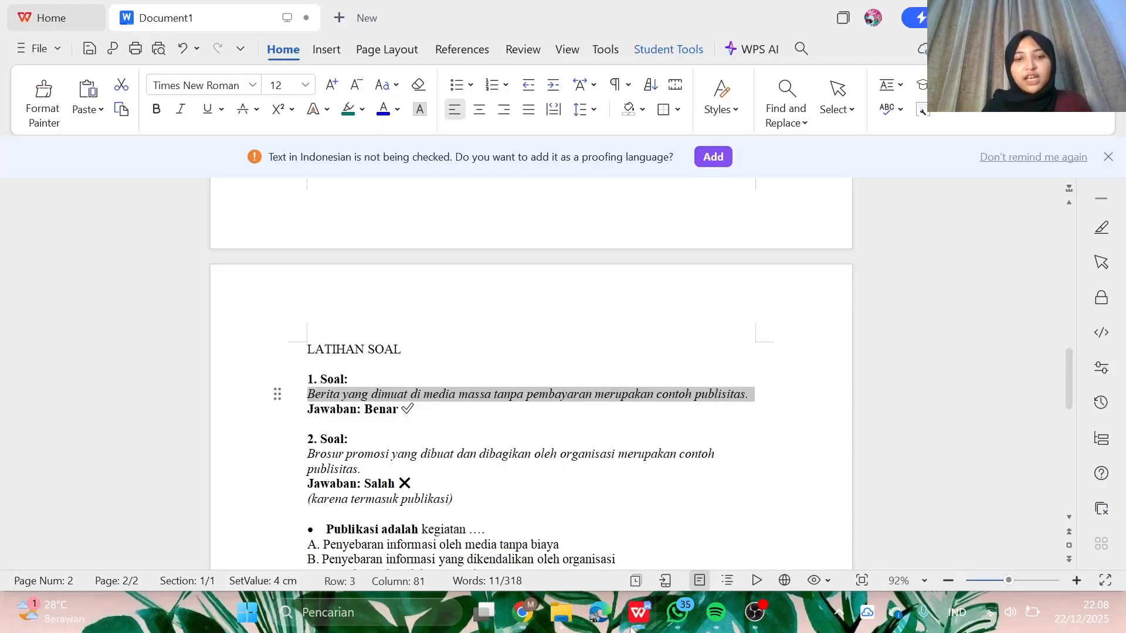
pyautogui.scroll(-5, 531, 375)
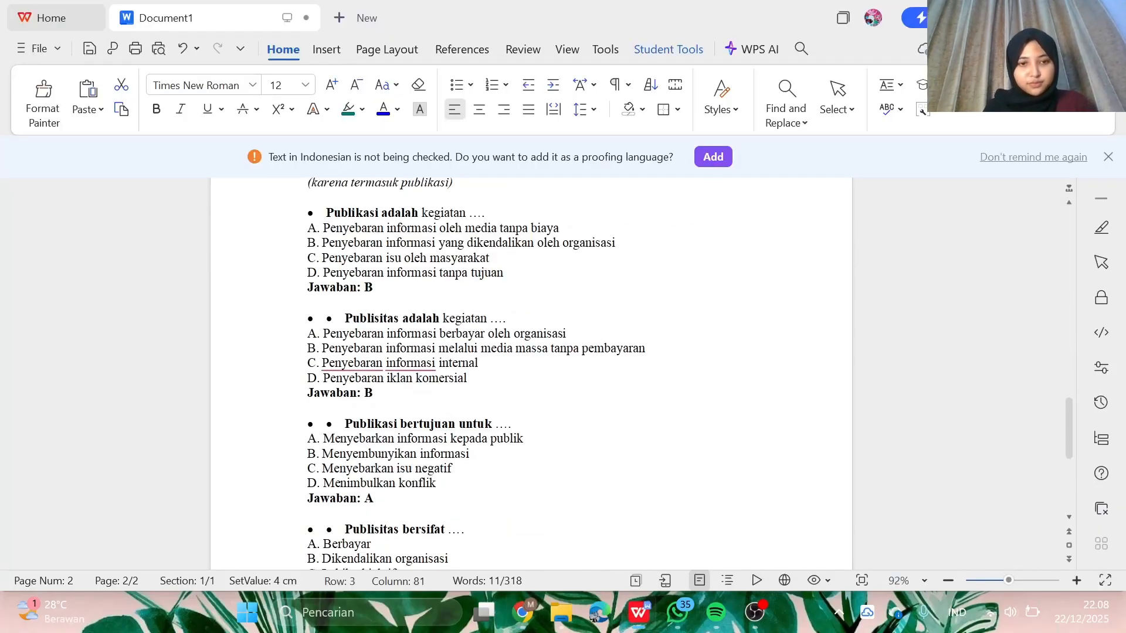
pyautogui.moveTo(342, 318); pyautogui.dragTo(471, 328)
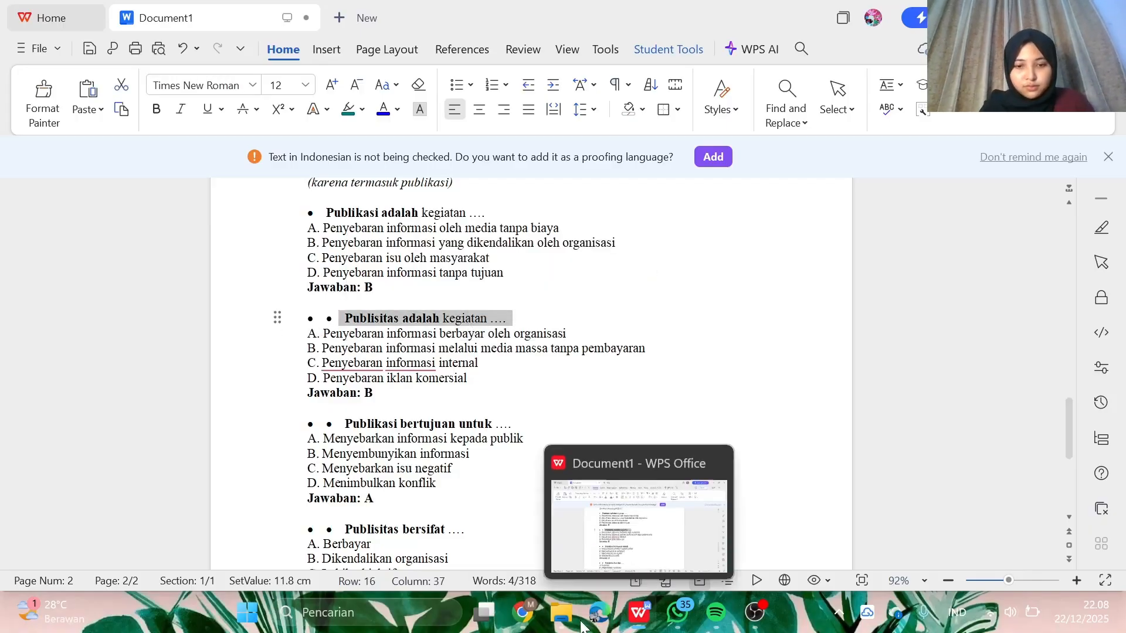
pyautogui.click(523, 612)
# - Paste the question 'Publisitas adalah kegiatan ....' and make it bold and Large
pyautogui.write('Publisitas adalah kegiatan ….')
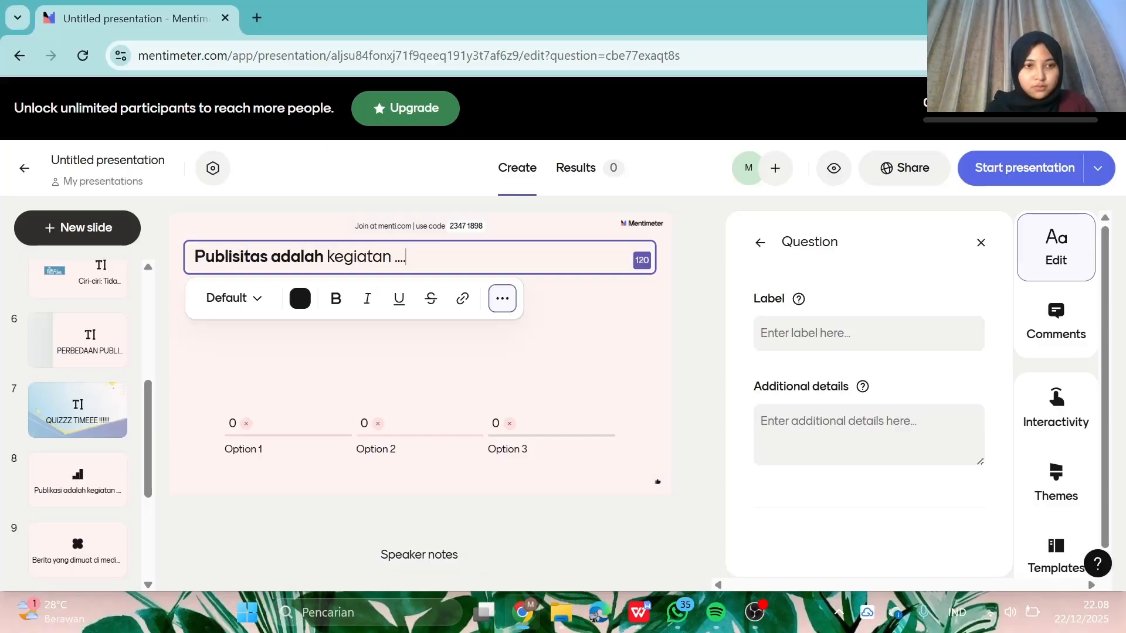
pyautogui.tripleClick(298, 257)
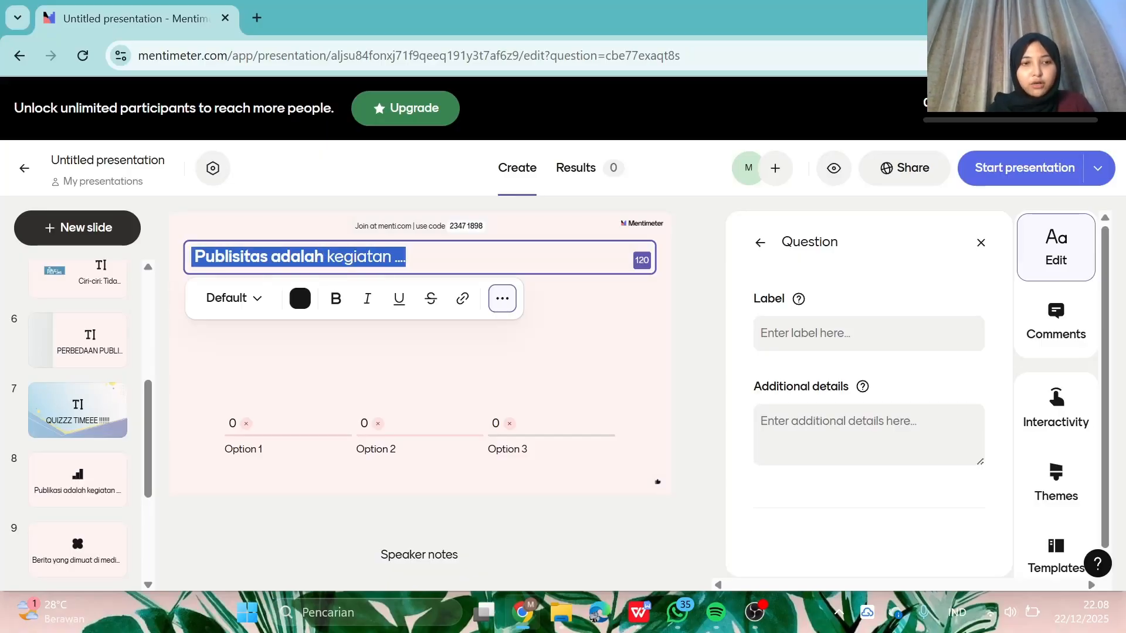
pyautogui.hotkey('ctrl', 'b')
pyautogui.click(243, 306)
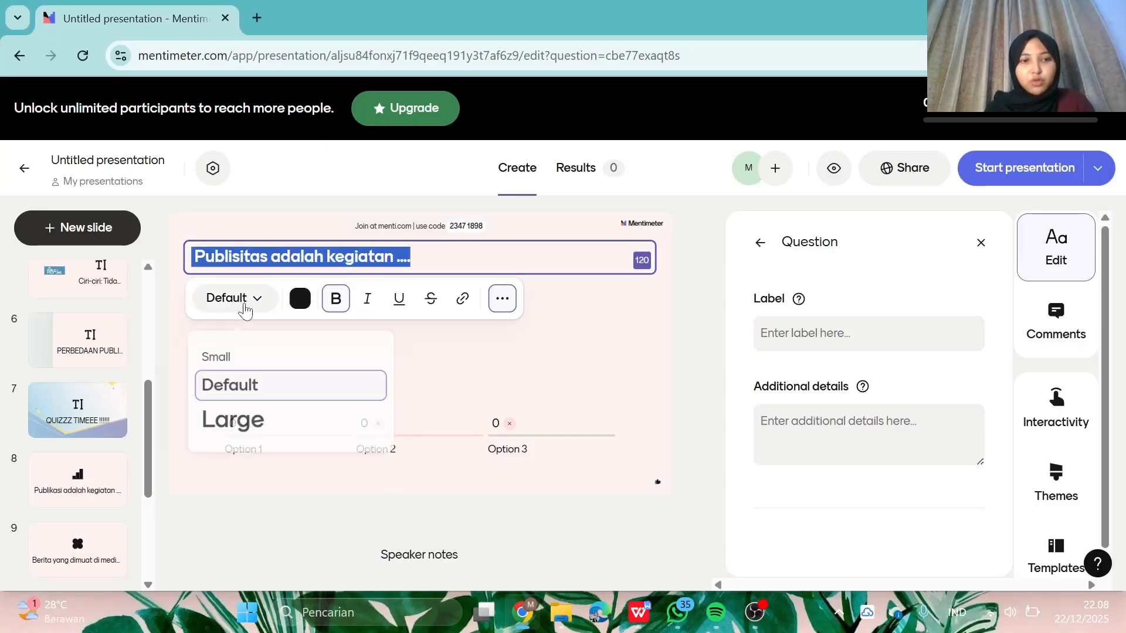
pyautogui.click(260, 428)
# - Copy answer A, 'Penyebaran informasi berbayar oleh organisasi', from the WPS document into Option 1
pyautogui.click(660, 402)
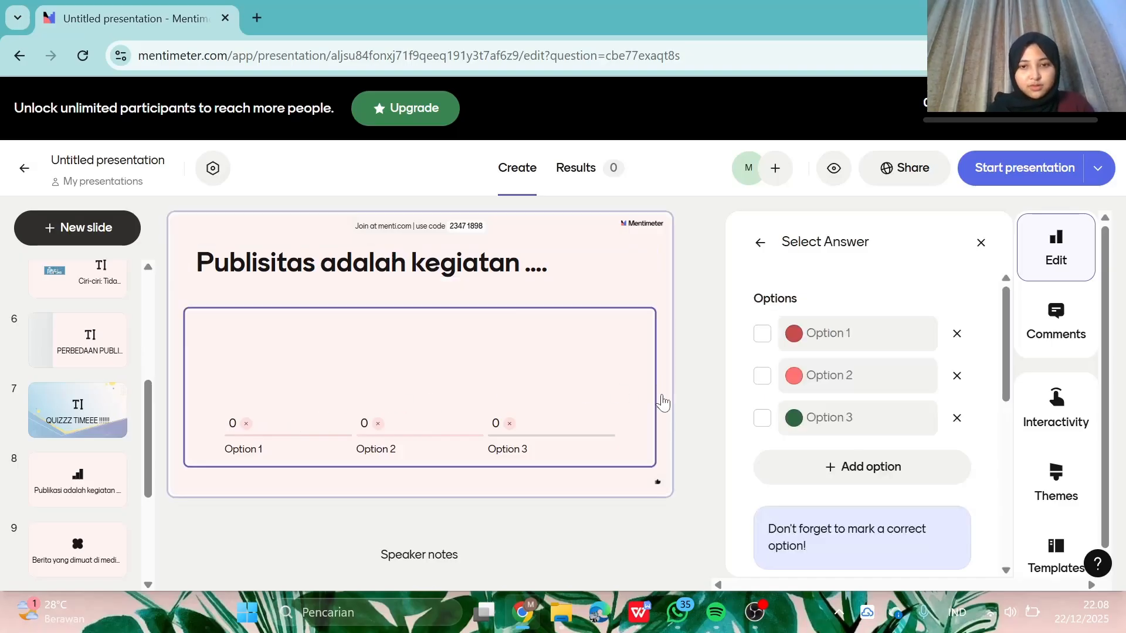
pyautogui.click(810, 334)
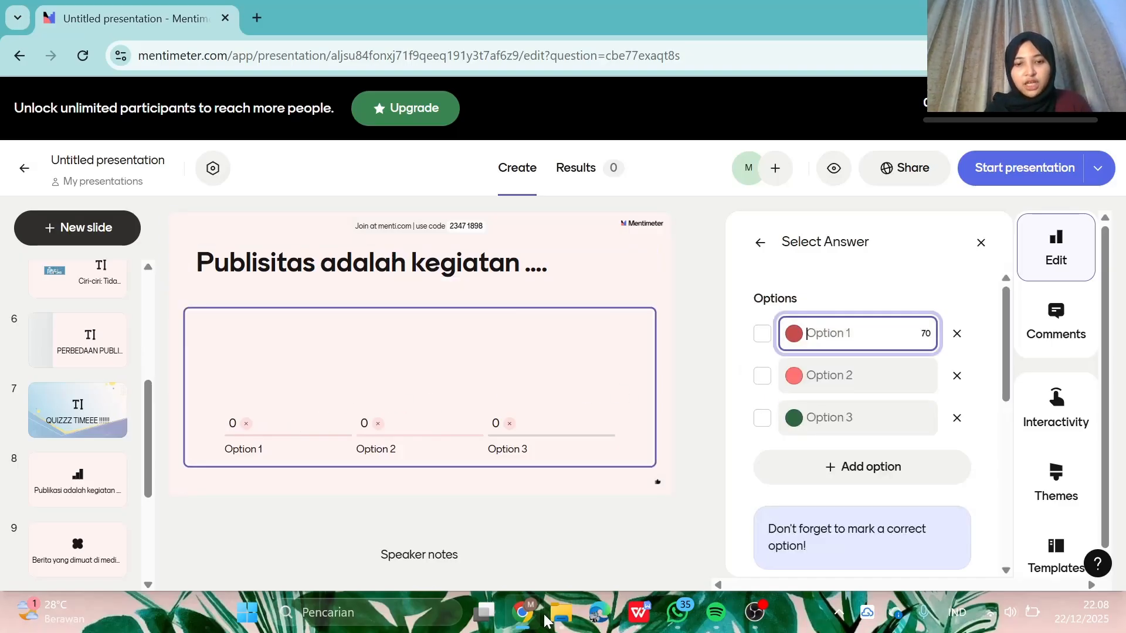
pyautogui.click(645, 627)
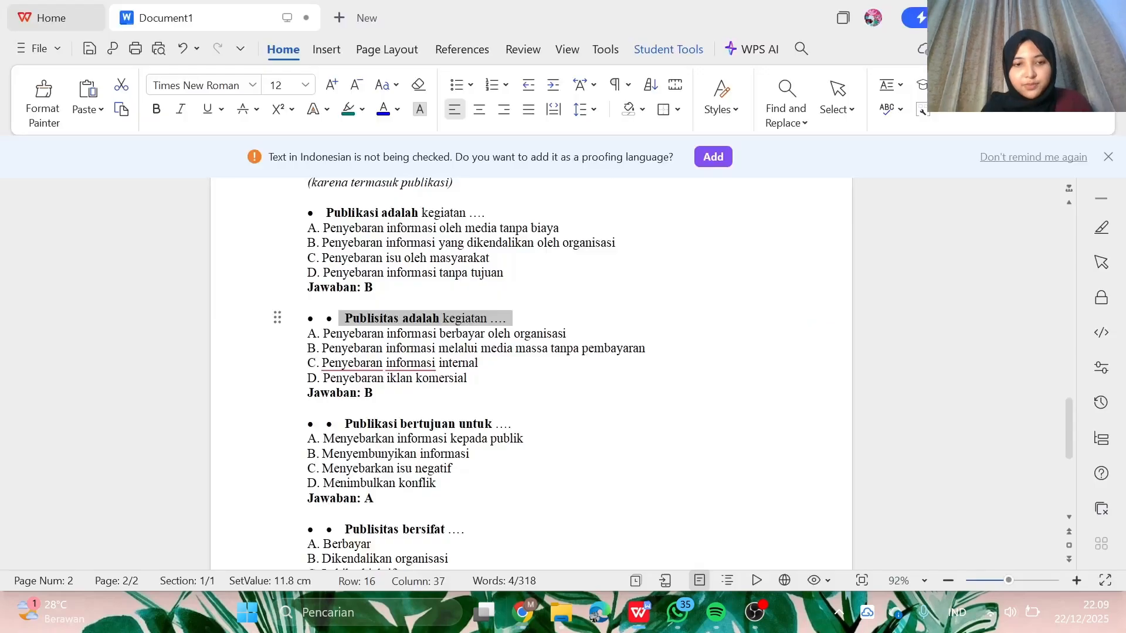
pyautogui.moveTo(323, 334); pyautogui.dragTo(596, 340)
pyautogui.hotkey('ctrl', 'c')
pyautogui.click(638, 610)
pyautogui.click(859, 333)
pyautogui.hotkey('ctrl', 'v')
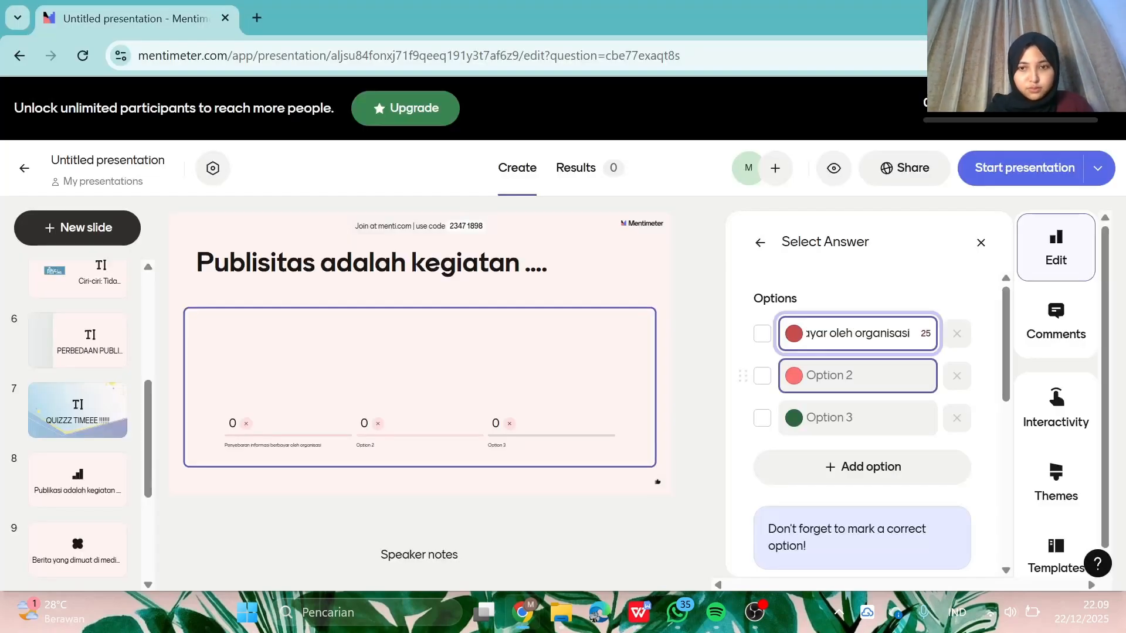
# - Copy answers B and C from the WPS document into Options 2 and 3
pyautogui.click(652, 622)
pyautogui.moveTo(324, 348); pyautogui.dragTo(648, 349)
pyautogui.hotkey('ctrl', 'c')
pyautogui.click(638, 623)
pyautogui.click(857, 376)
pyautogui.hotkey('ctrl', 'v')
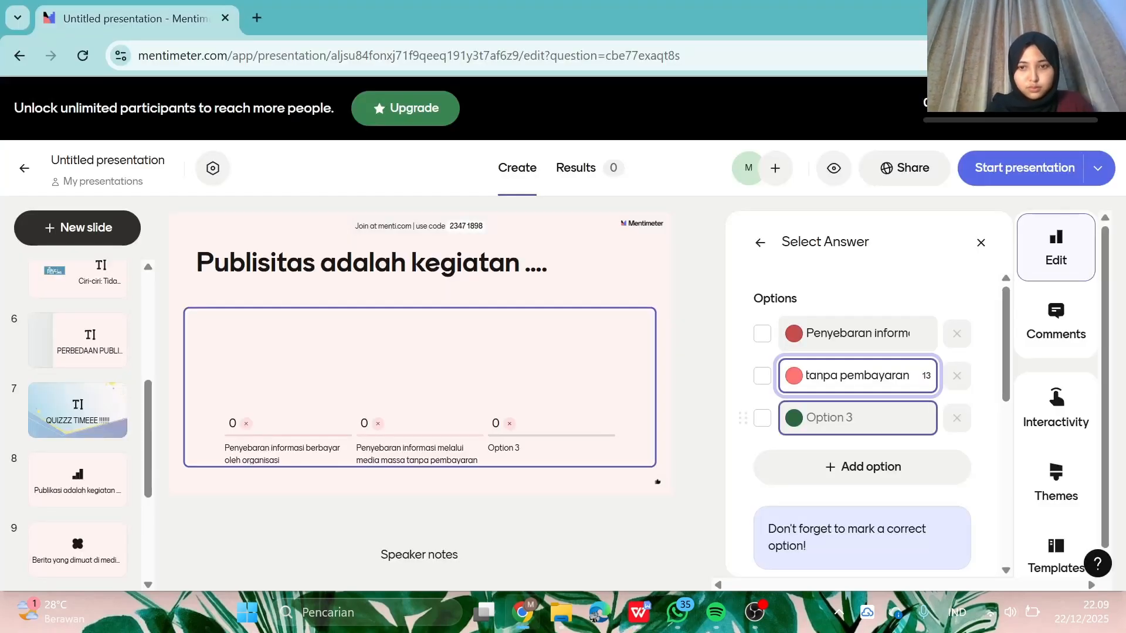
pyautogui.click(639, 617)
pyautogui.moveTo(481, 363); pyautogui.dragTo(324, 364)
pyautogui.hotkey('ctrl', 'c')
pyautogui.click(639, 615)
pyautogui.click(859, 418)
pyautogui.hotkey('ctrl', 'v')
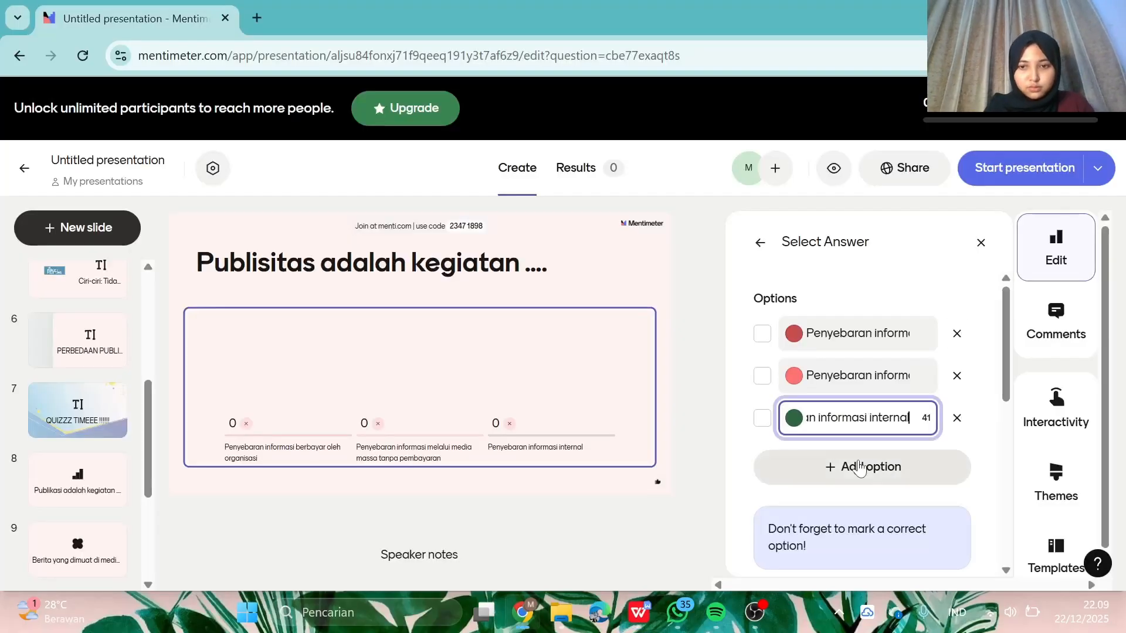
# - Add a fourth answer option and copy answer D, 'Penyebaran iklan komersial', from WPS
pyautogui.click(849, 467)
pyautogui.click(638, 612)
pyautogui.moveTo(472, 382); pyautogui.dragTo(325, 382)
pyautogui.hotkey('ctrl', 'c')
pyautogui.click(522, 613)
# - Paste answer D into Option 4 and lower Seconds to answer to 10
pyautogui.click(858, 459)
pyautogui.hotkey('ctrl', 'v')
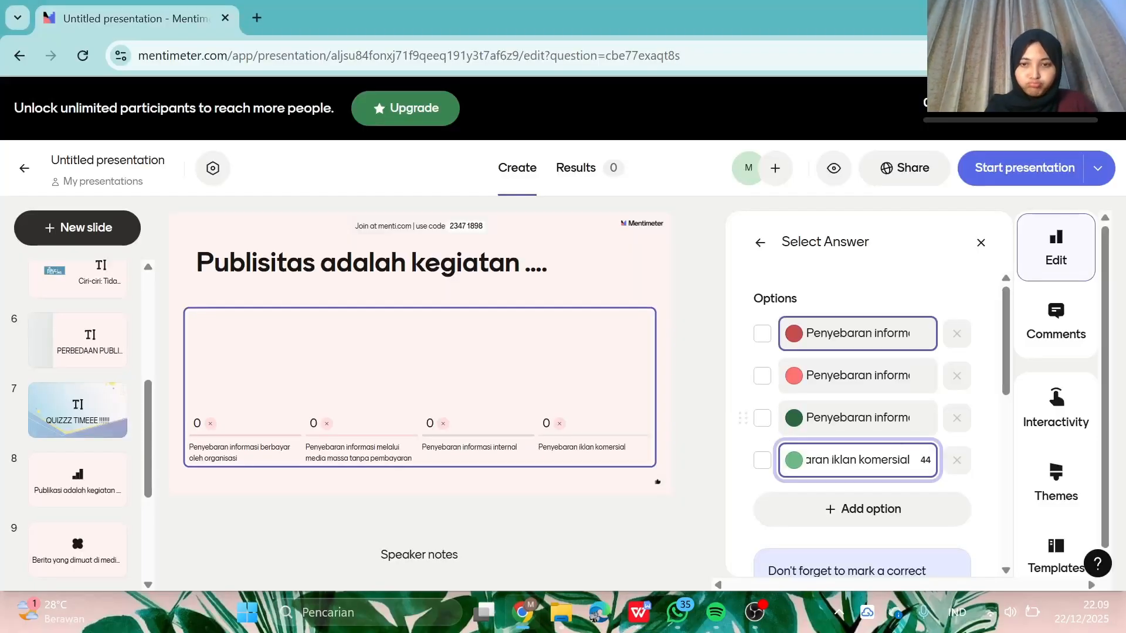
pyautogui.scroll(-5, 861, 433)
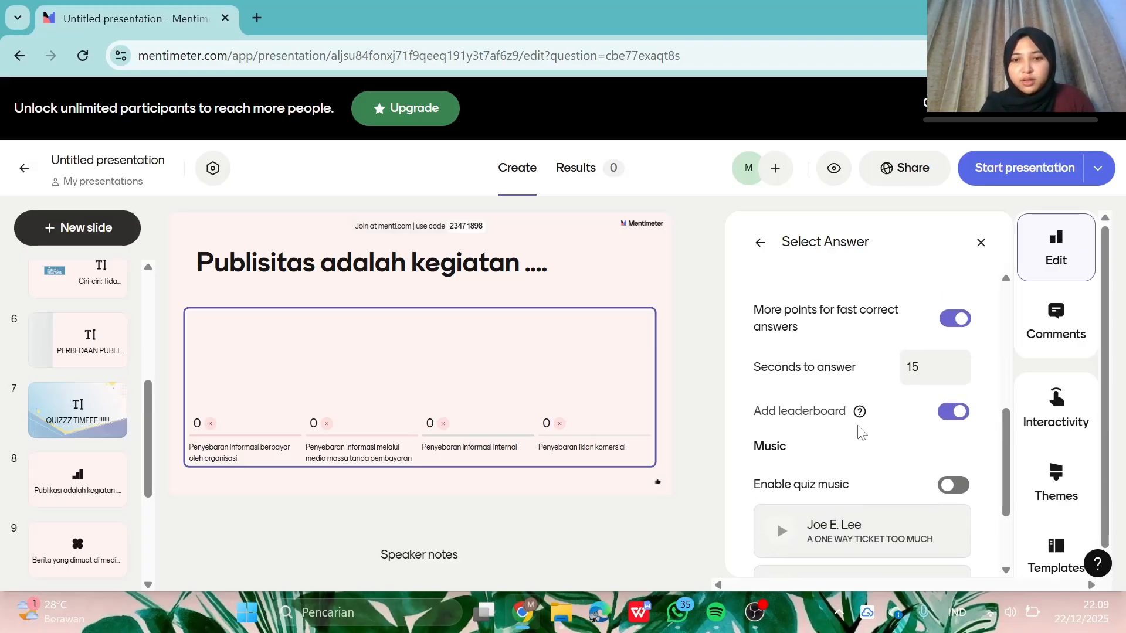
pyautogui.scroll(1, 861, 433)
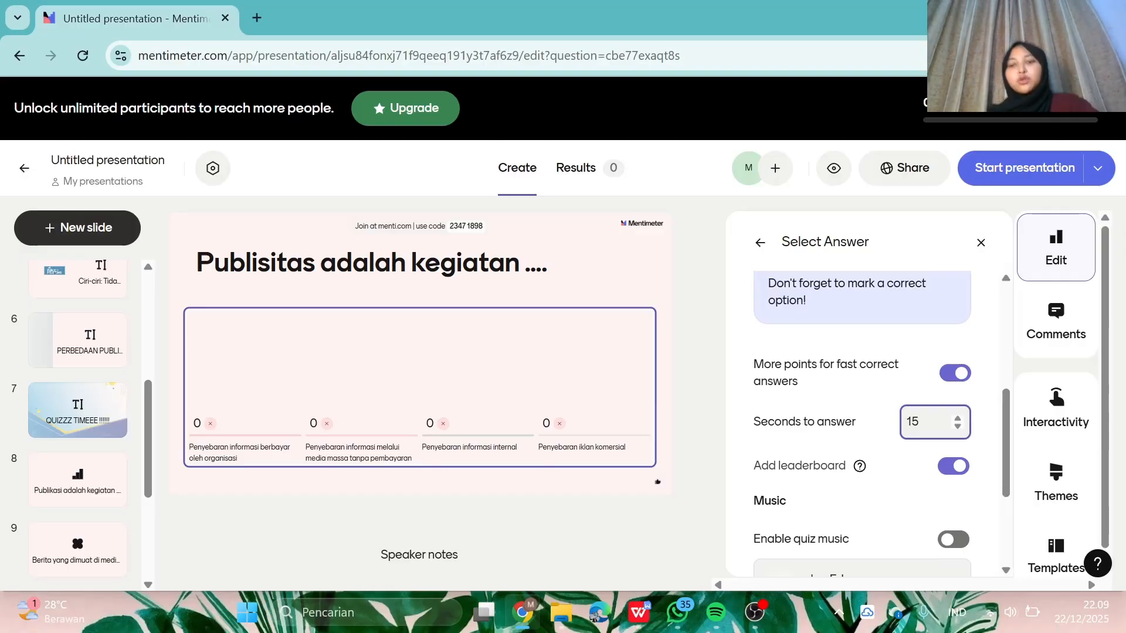
pyautogui.click(956, 428)
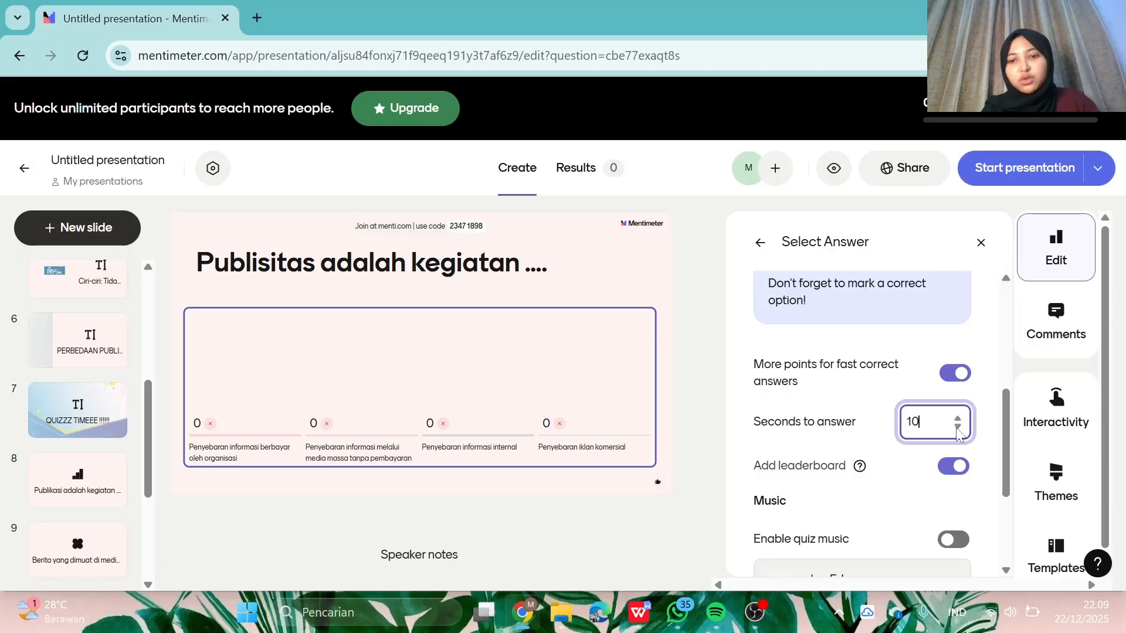
pyautogui.click(956, 427)
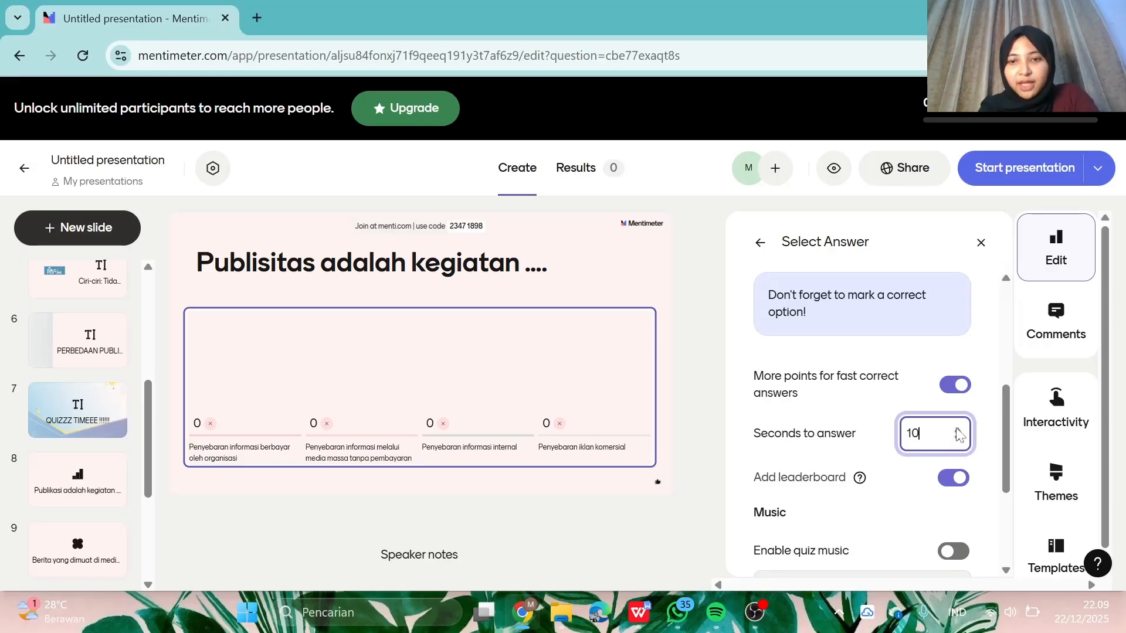
# - Mark Option 2, 'Penyebaran informasi melalui media massa tanpa pembayaran', as the correct answer
pyautogui.scroll(5, 957, 434)
pyautogui.scroll(-3, 956, 434)
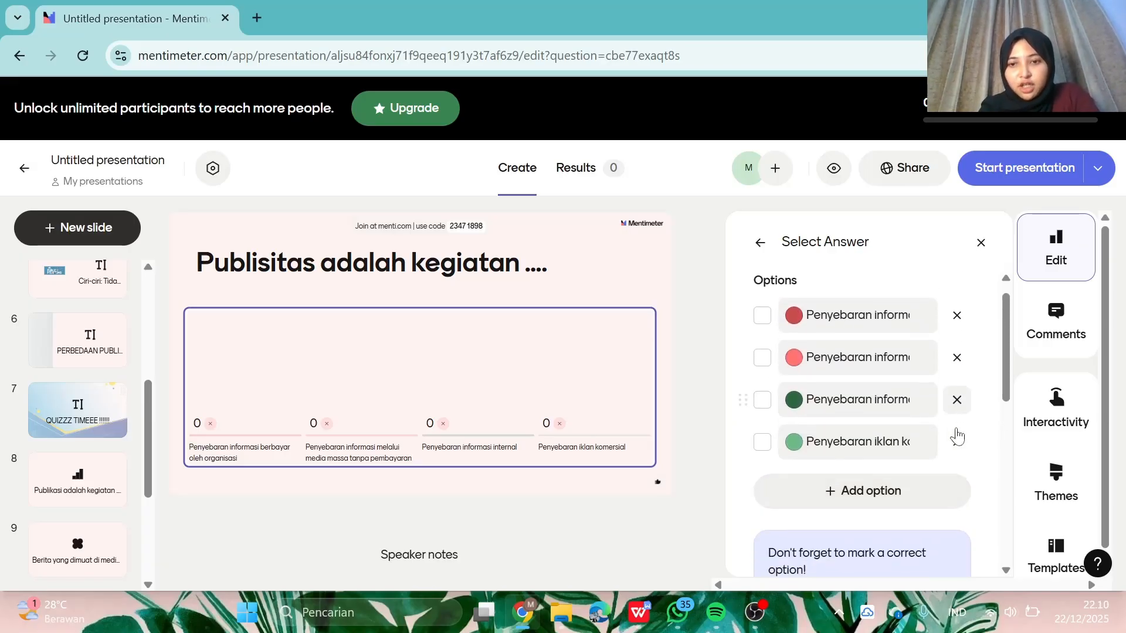
pyautogui.scroll(3, 955, 434)
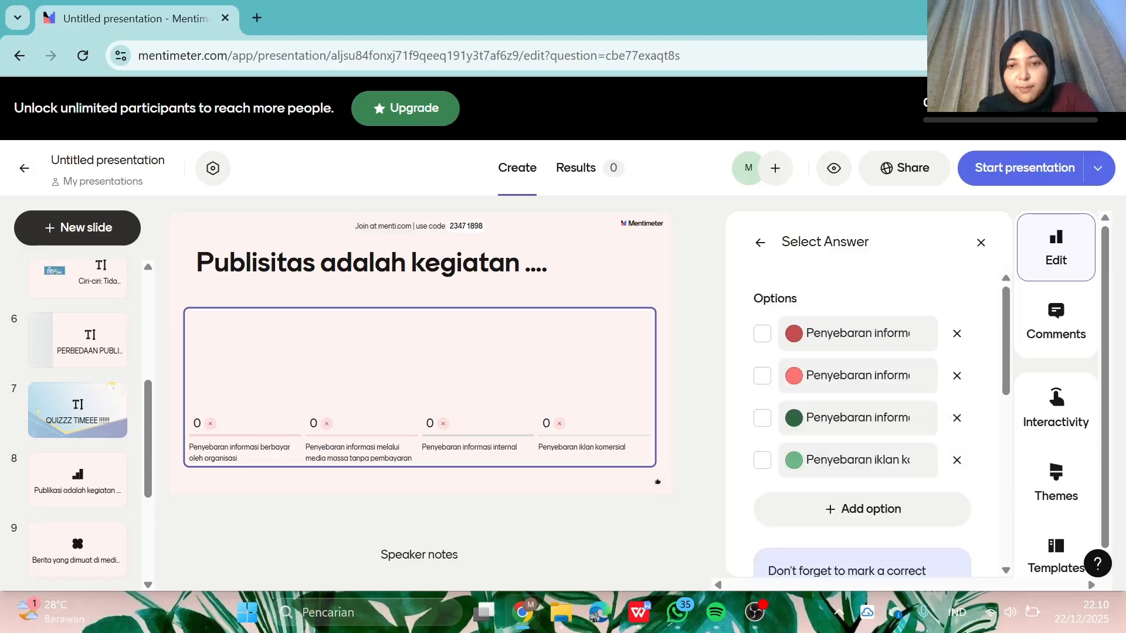
pyautogui.click(762, 376)
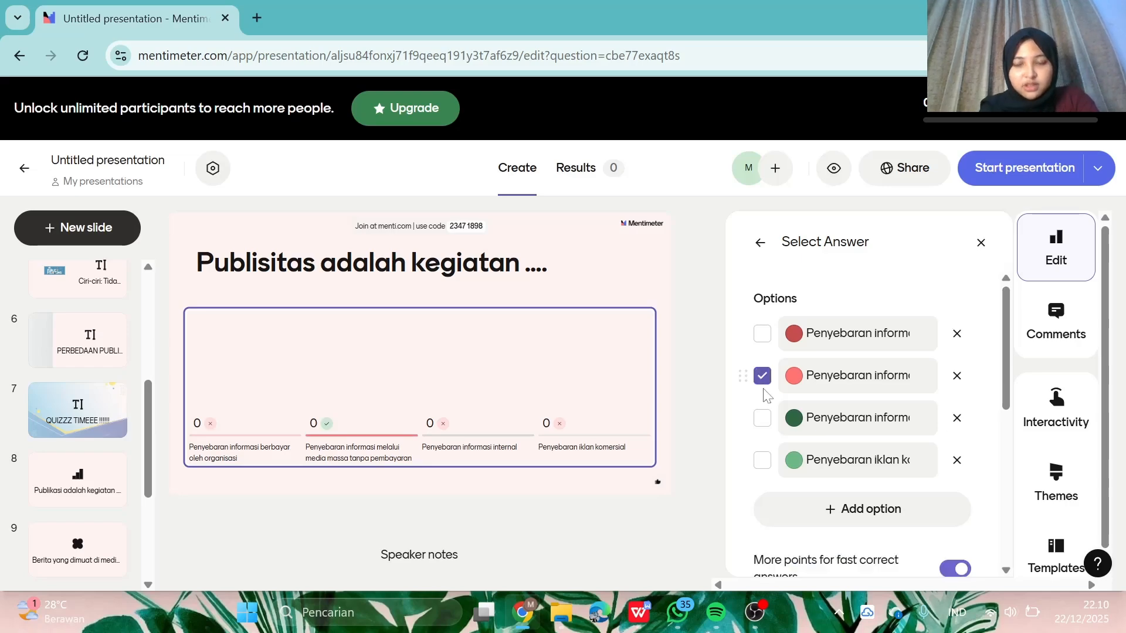
pyautogui.scroll(-5, 763, 385)
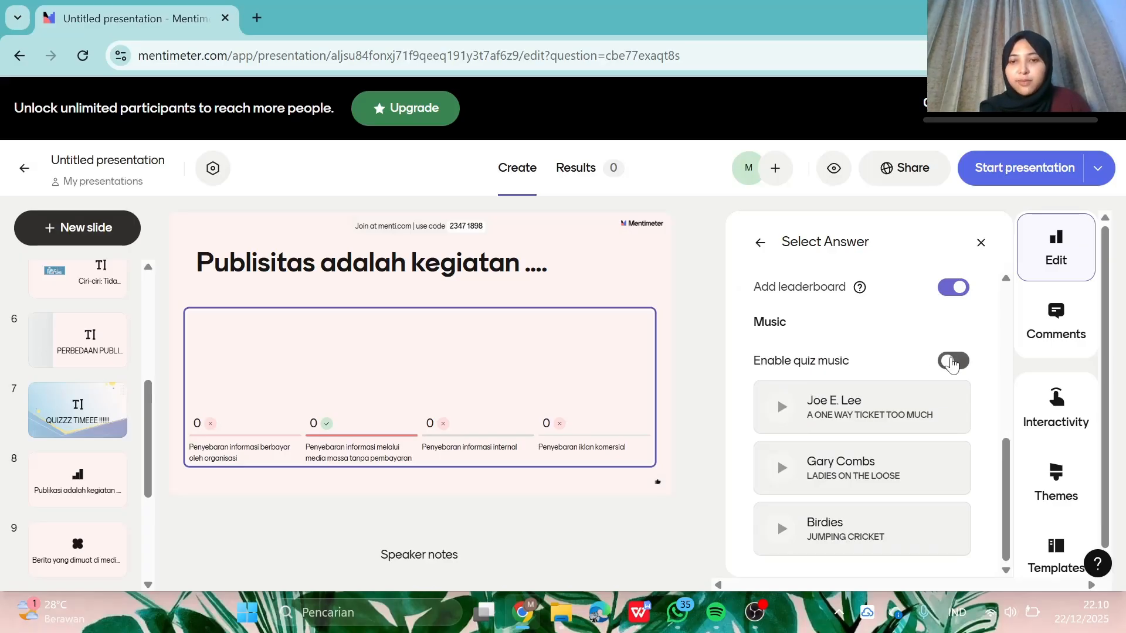
pyautogui.click(951, 362)
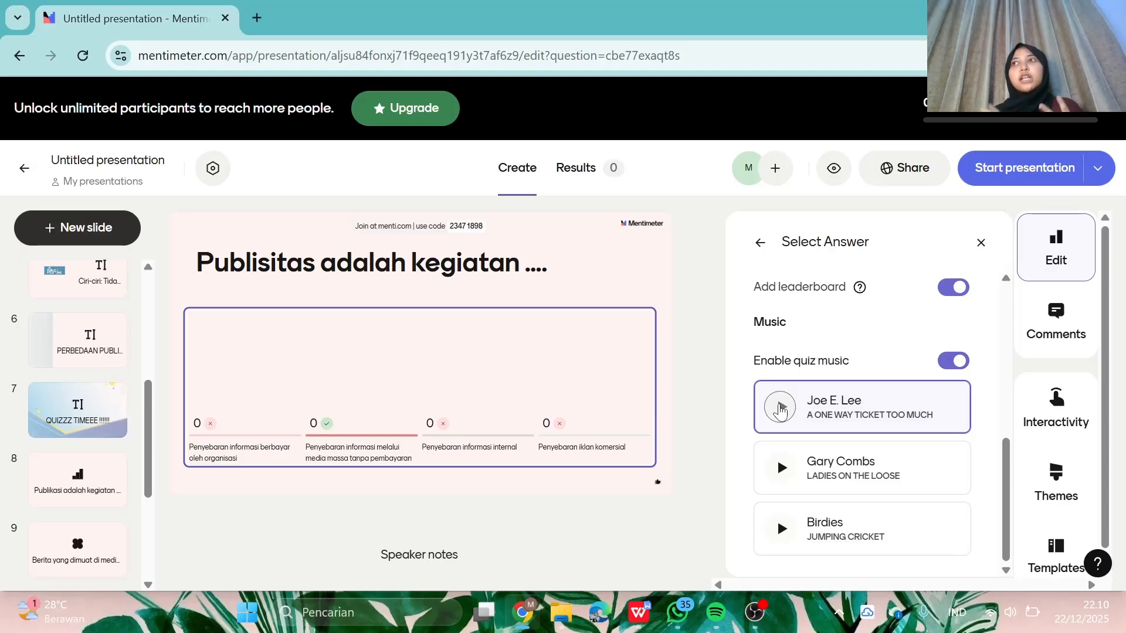
pyautogui.click(780, 408)
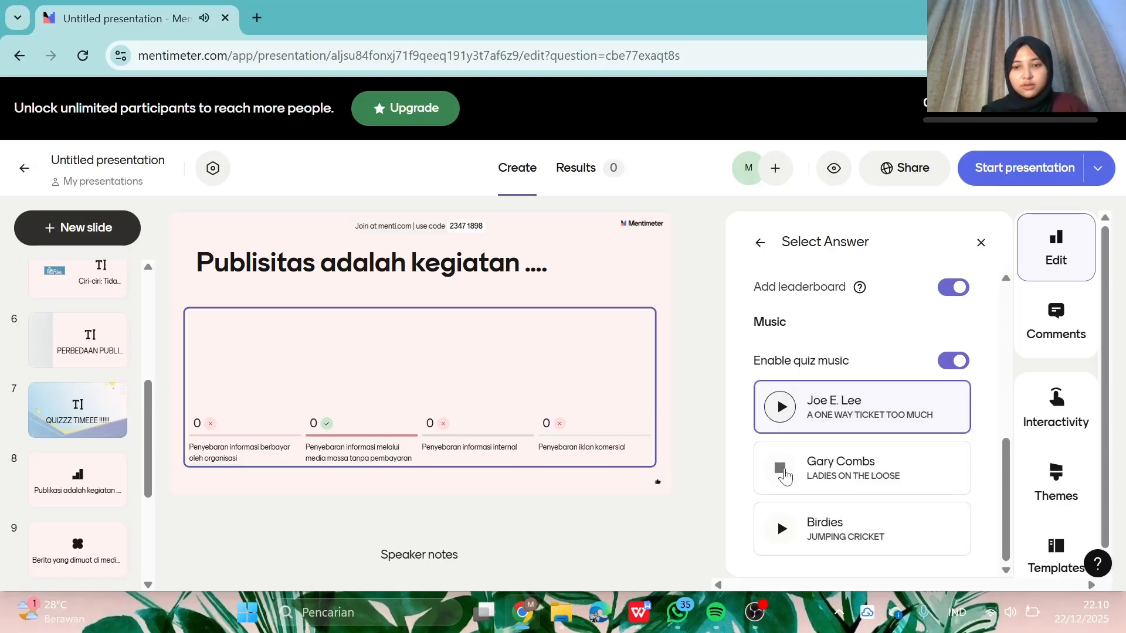
pyautogui.click(782, 532)
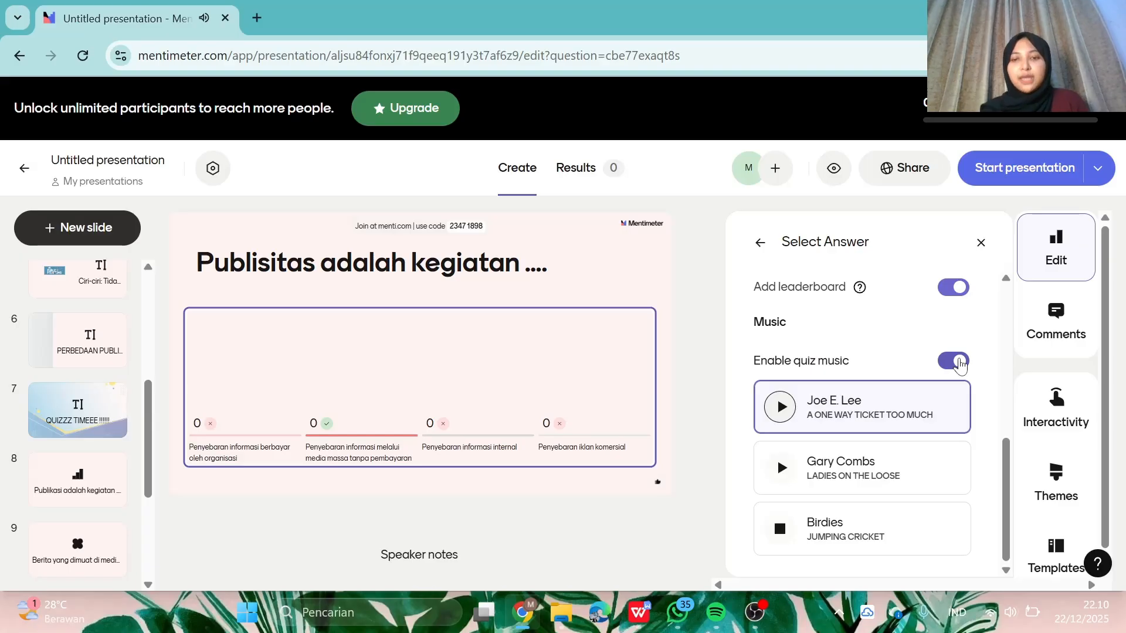
pyautogui.click(958, 362)
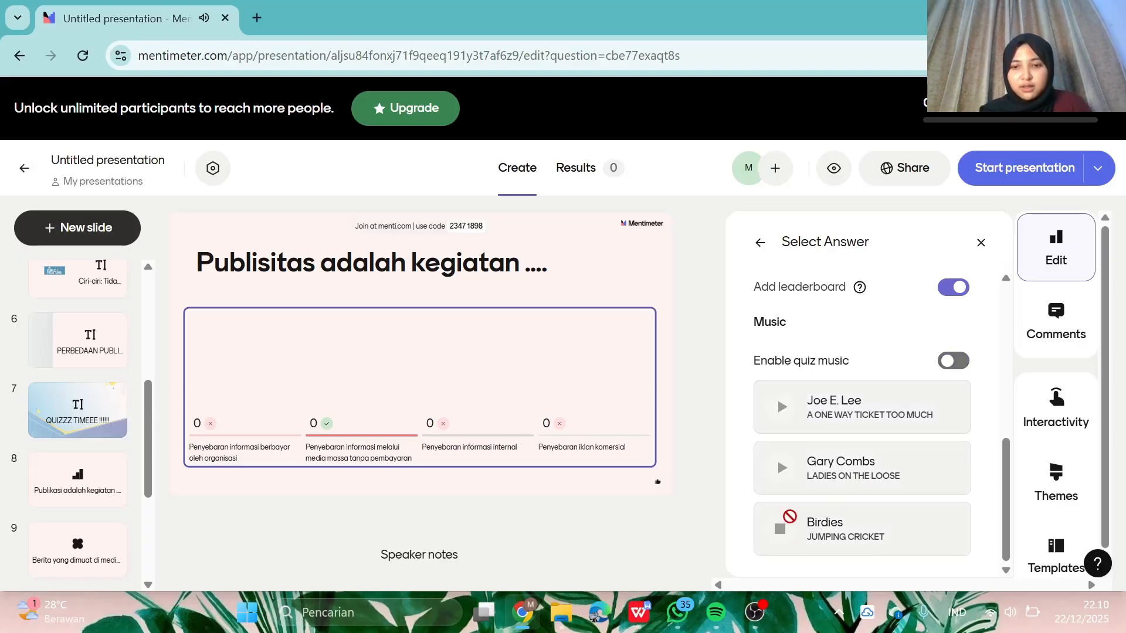
pyautogui.click(955, 361)
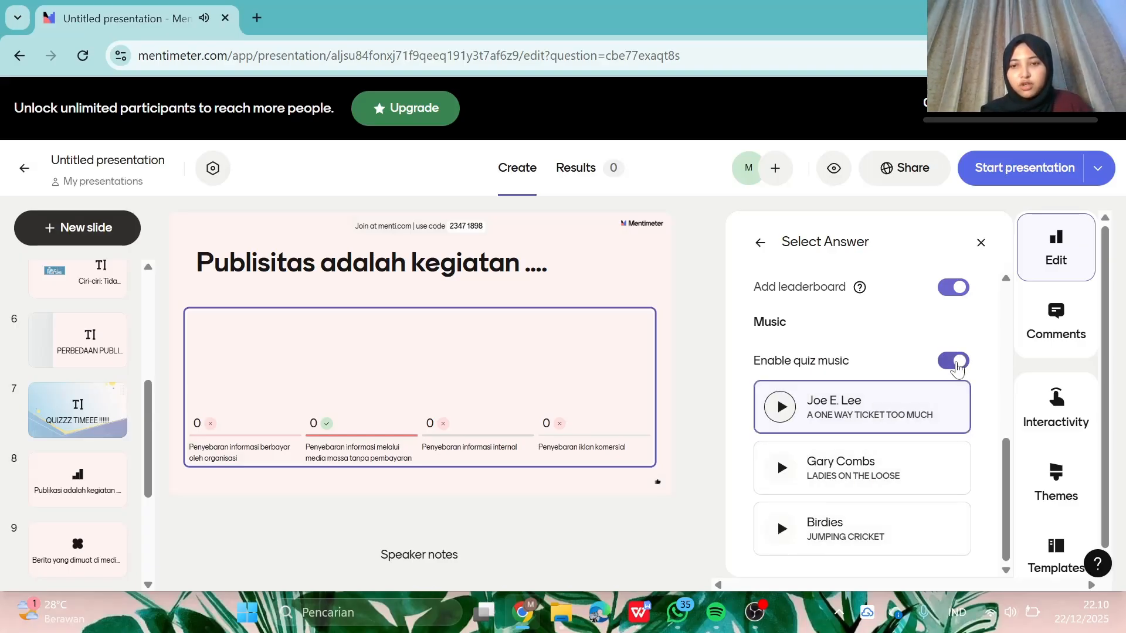
pyautogui.click(954, 360)
pyautogui.scroll(5, 806, 414)
pyautogui.scroll(-5, 806, 414)
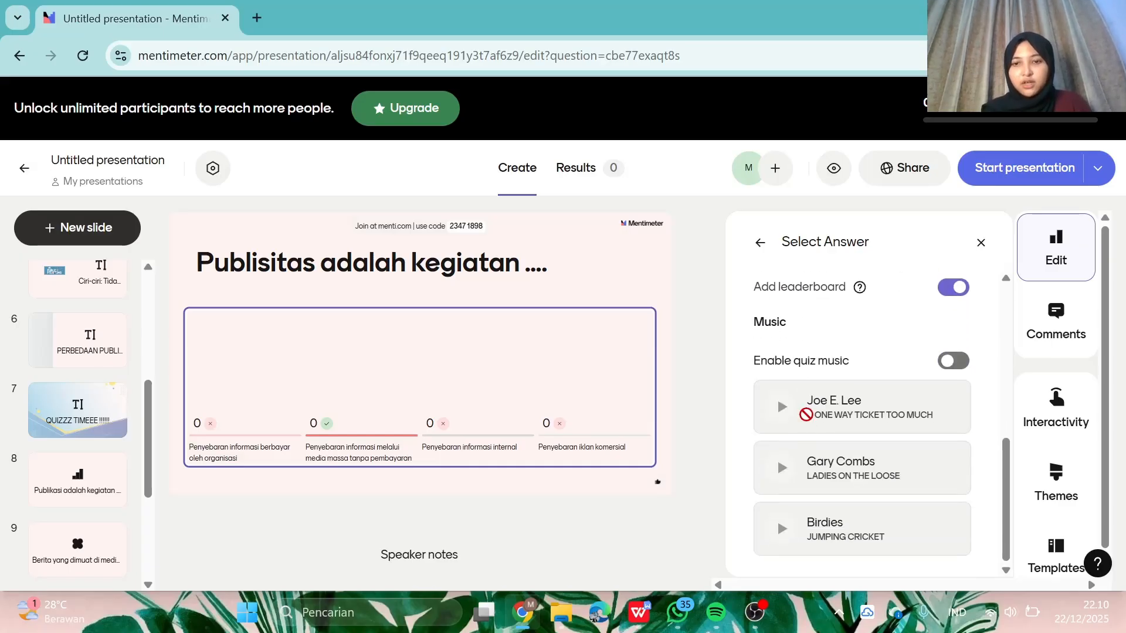
pyautogui.scroll(3, 808, 420)
pyautogui.scroll(-1, 809, 423)
pyautogui.scroll(-2, 808, 423)
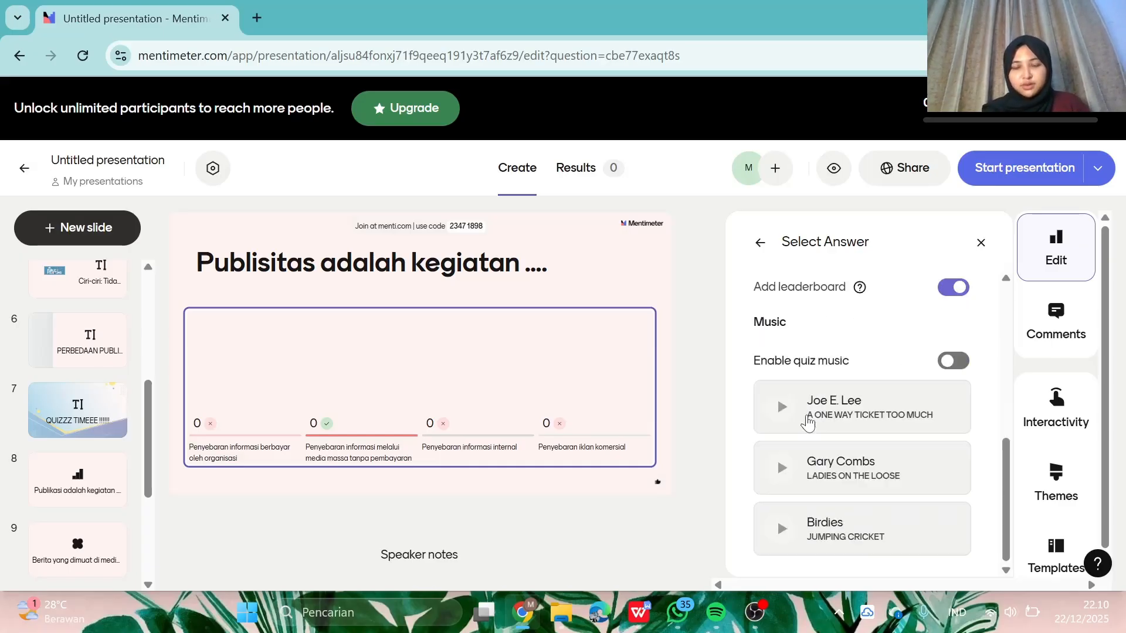
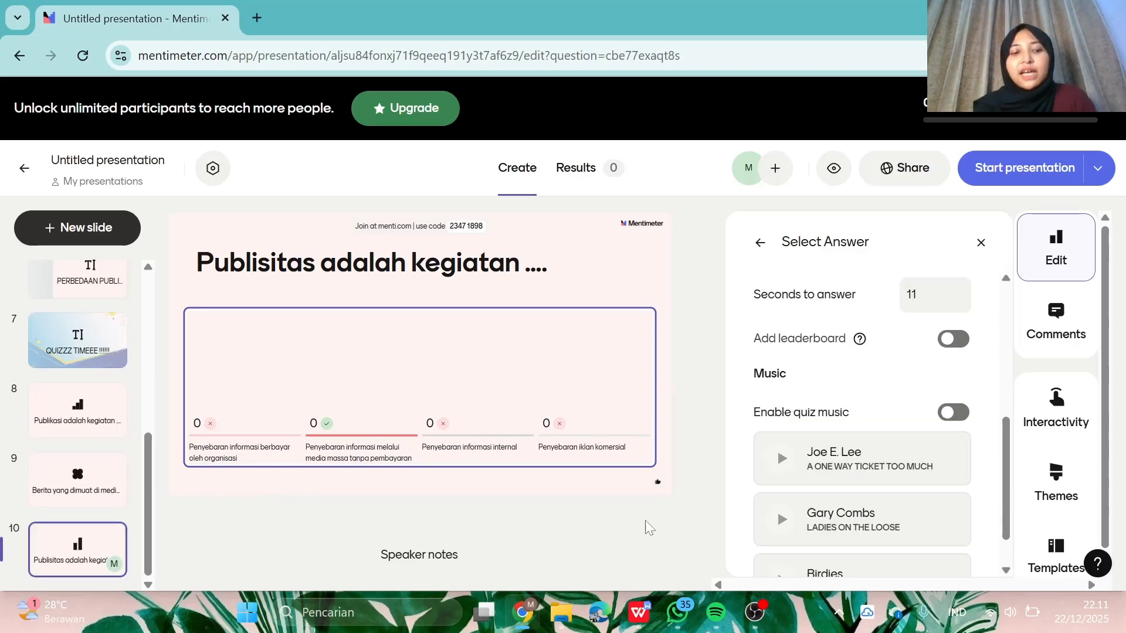
# - Toggle the quiz leaderboard on and off, then add a blank Multiple Choice slide 11
pyautogui.click(954, 344)
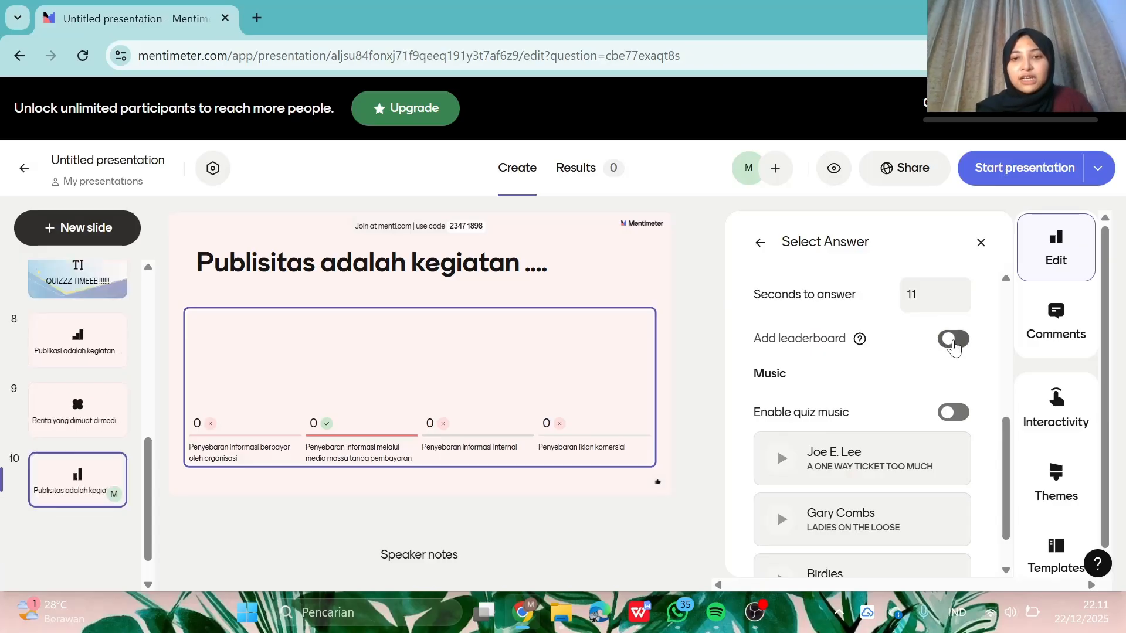
pyautogui.click(956, 343)
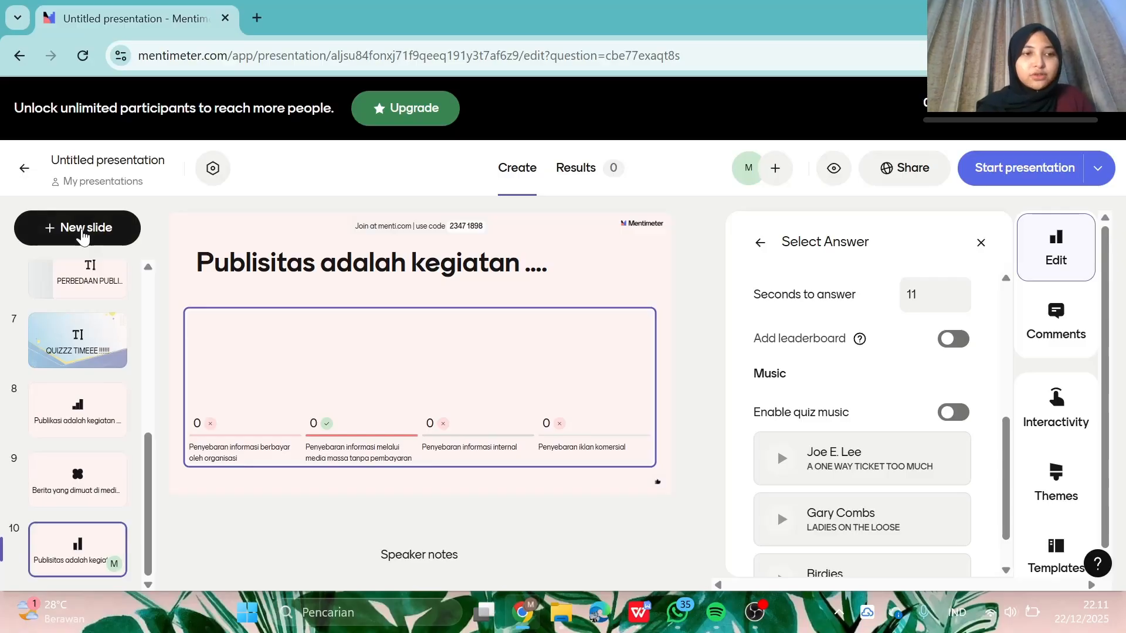
pyautogui.click(82, 228)
pyautogui.scroll(-2, 176, 504)
pyautogui.scroll(2, 185, 410)
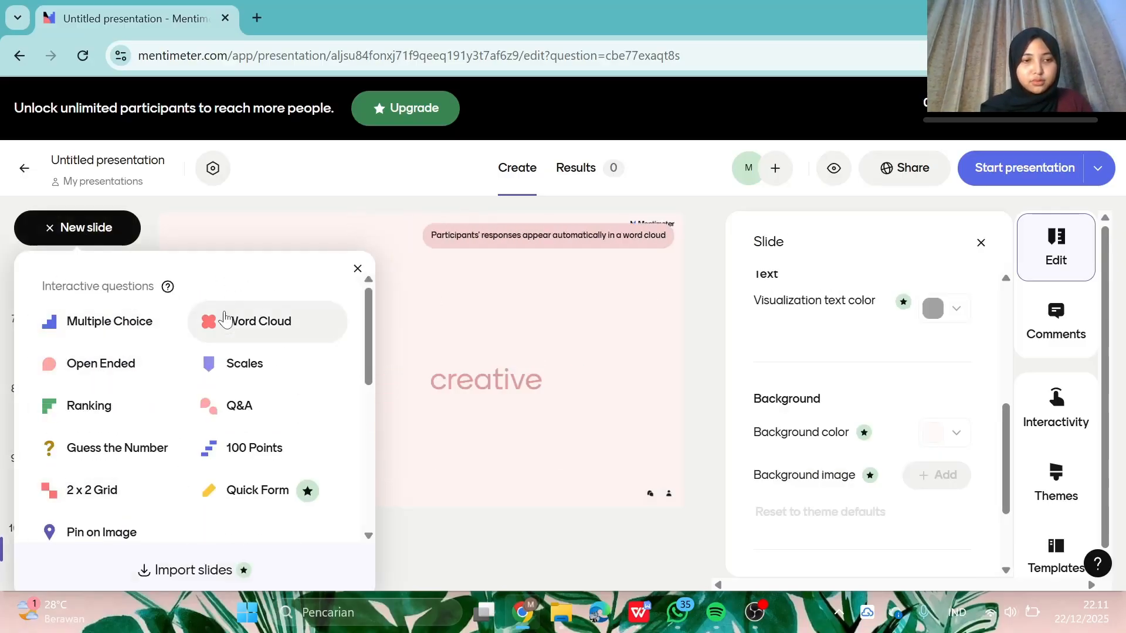
pyautogui.click(118, 320)
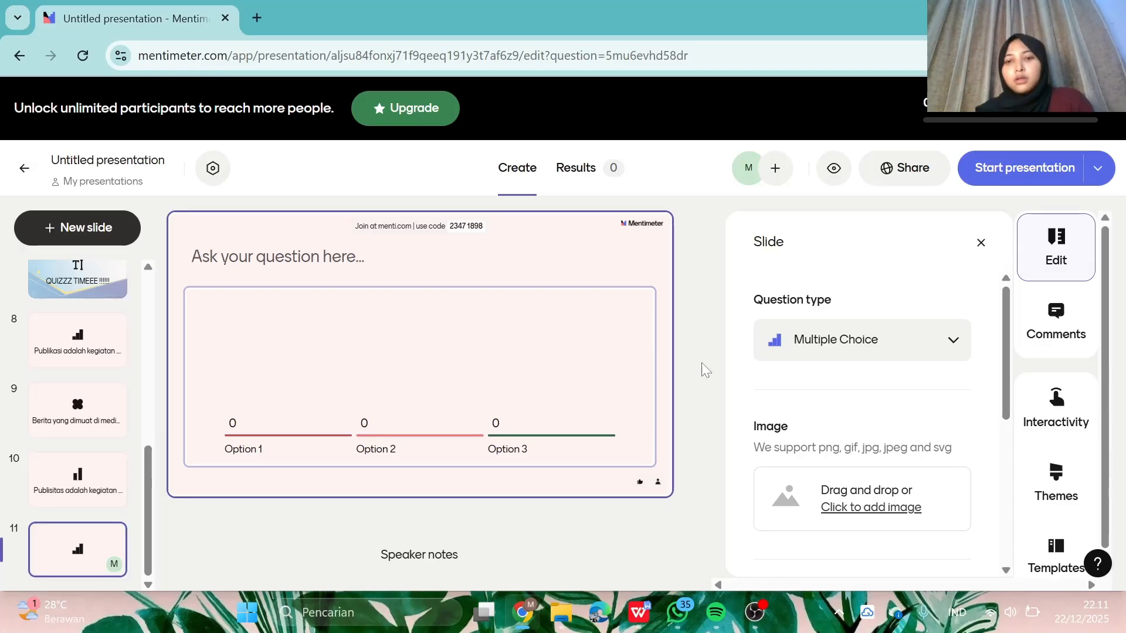
pyautogui.click(799, 345)
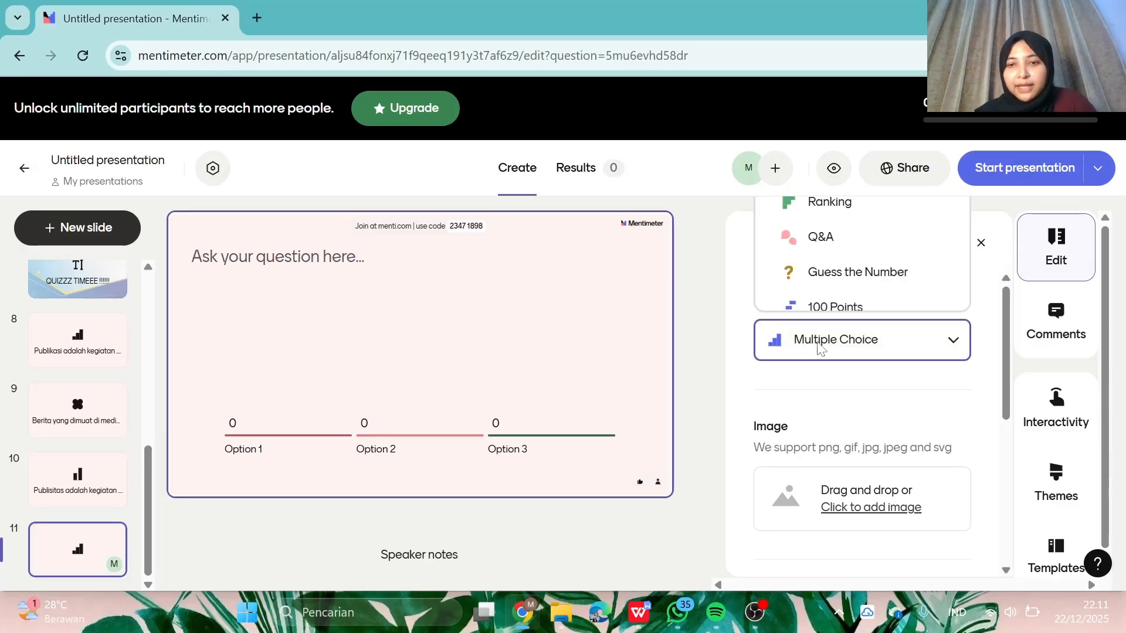
pyautogui.click(819, 348)
pyautogui.scroll(-1, 862, 384)
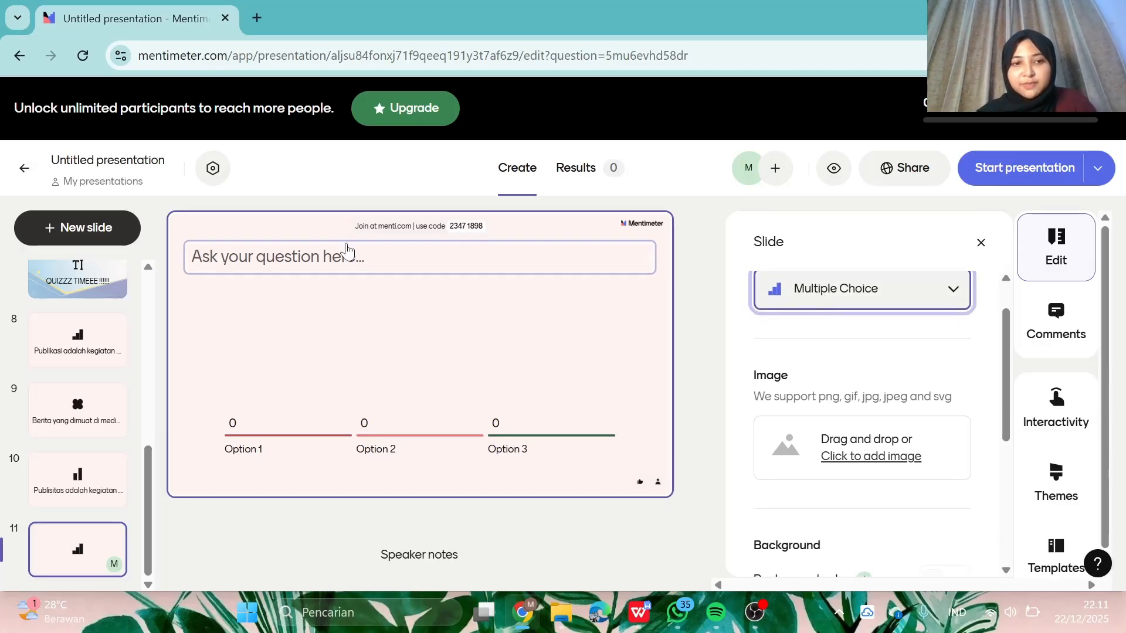
pyautogui.click(411, 257)
# - Paste the WPS question 'Publikasi bertujuan untuk ....' into the slide title
pyautogui.click(639, 613)
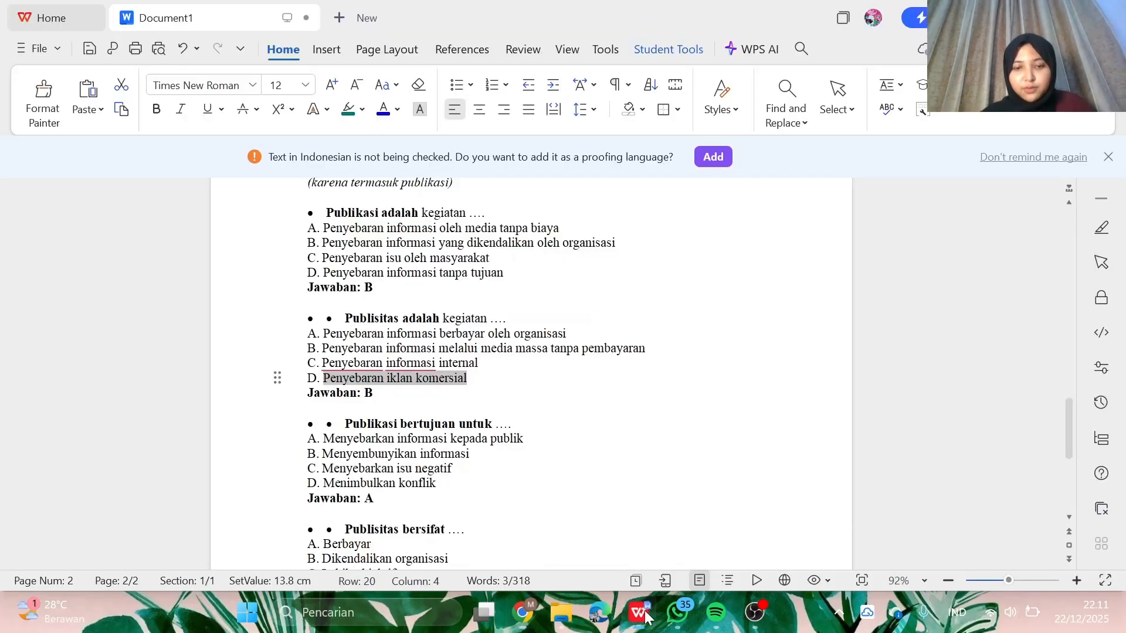
pyautogui.scroll(-3, 531, 376)
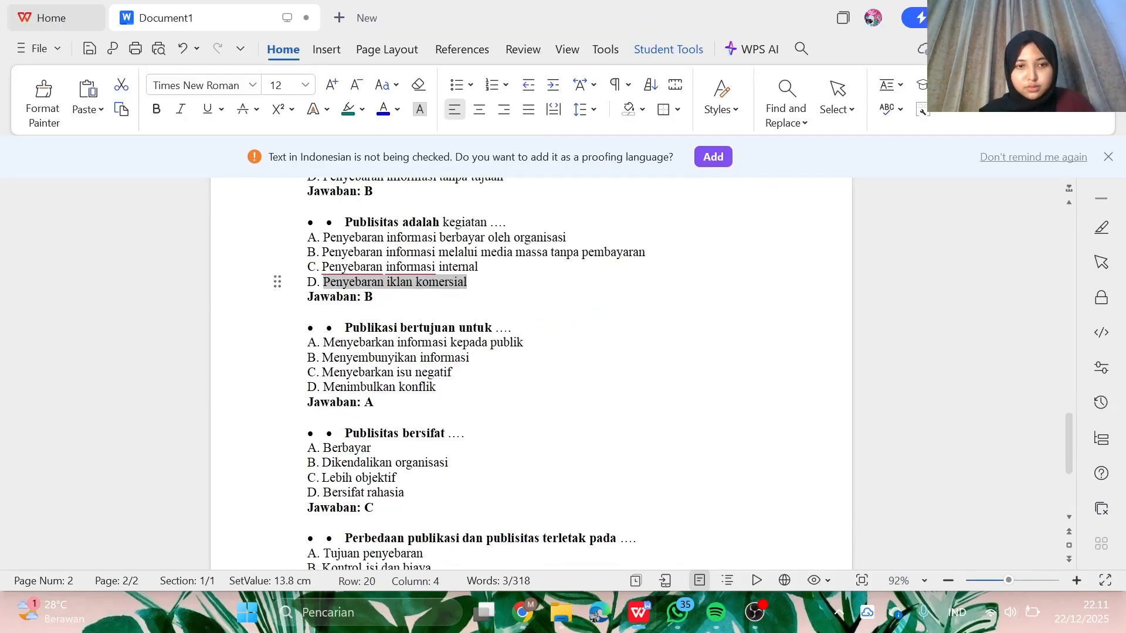
pyautogui.moveTo(511, 329); pyautogui.dragTo(348, 336)
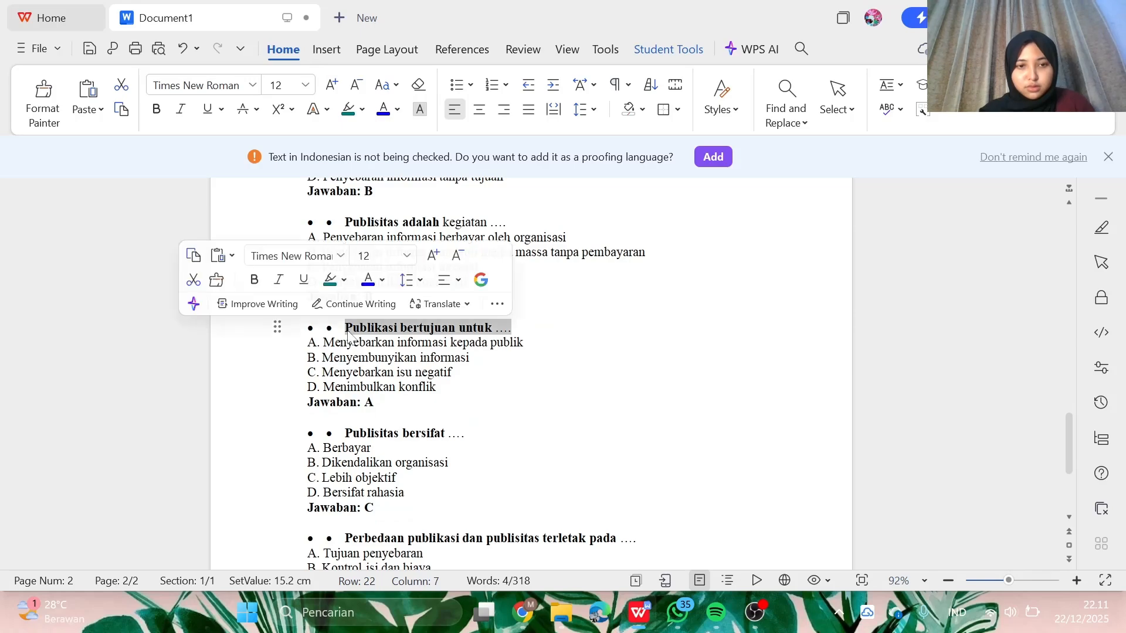
pyautogui.click(629, 619)
pyautogui.write('Publikasi bertujuan untuk ….')
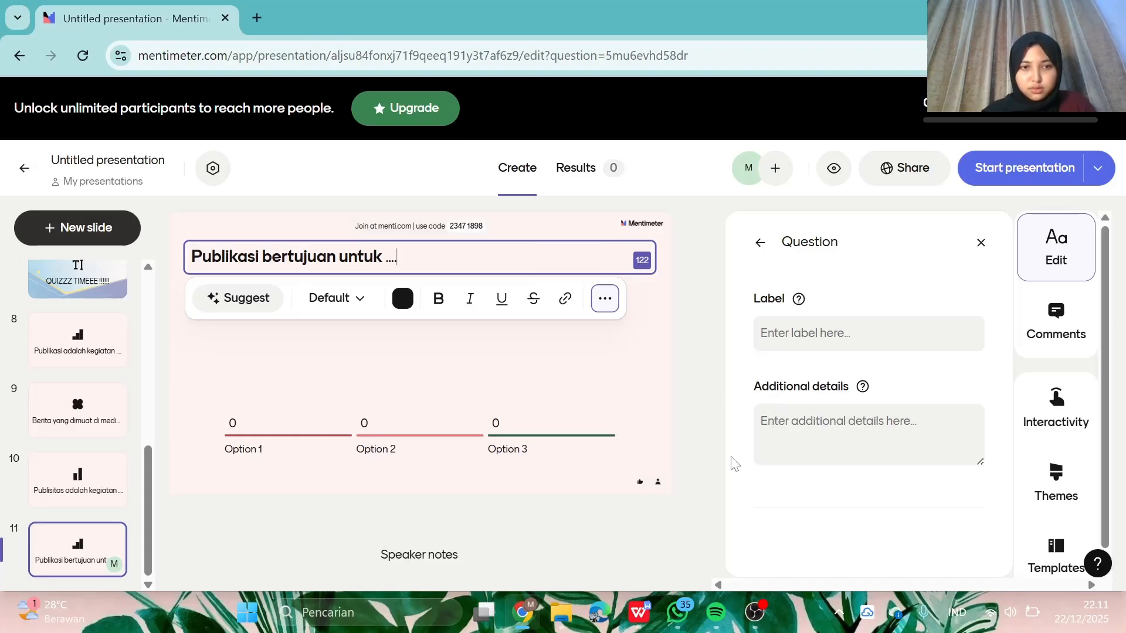
# - Replace the title with 'Perbedaan publikasi dan publisitas terletak pada ....' copied from WPS
pyautogui.click(639, 612)
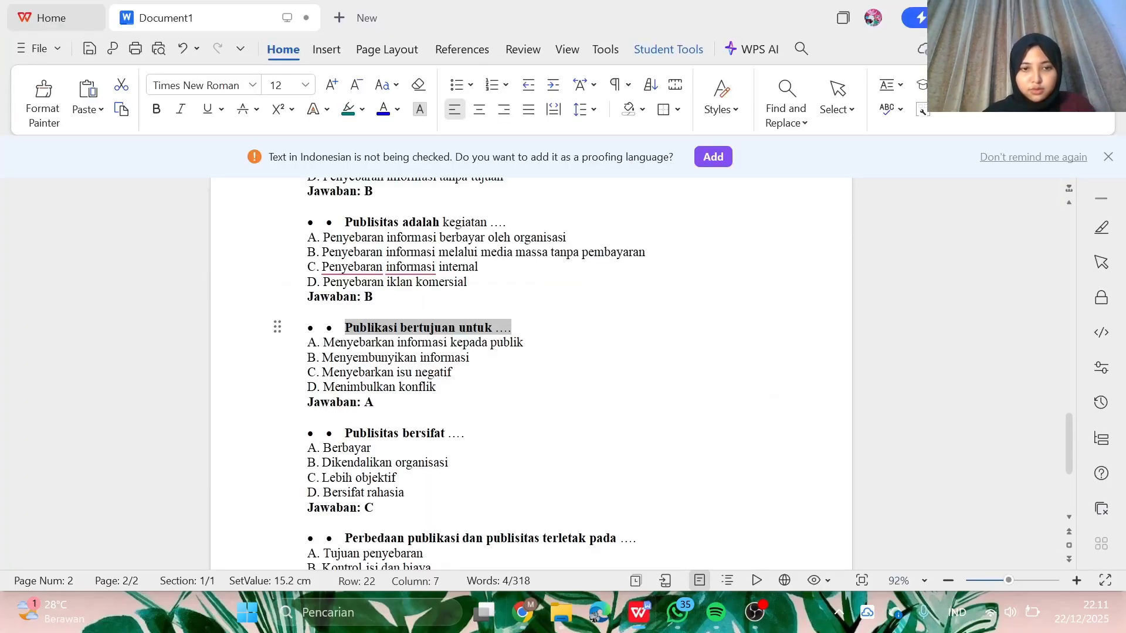
pyautogui.scroll(-2, 531, 375)
pyautogui.moveTo(636, 470); pyautogui.dragTo(332, 471)
pyautogui.hotkey('ctrl', 'c')
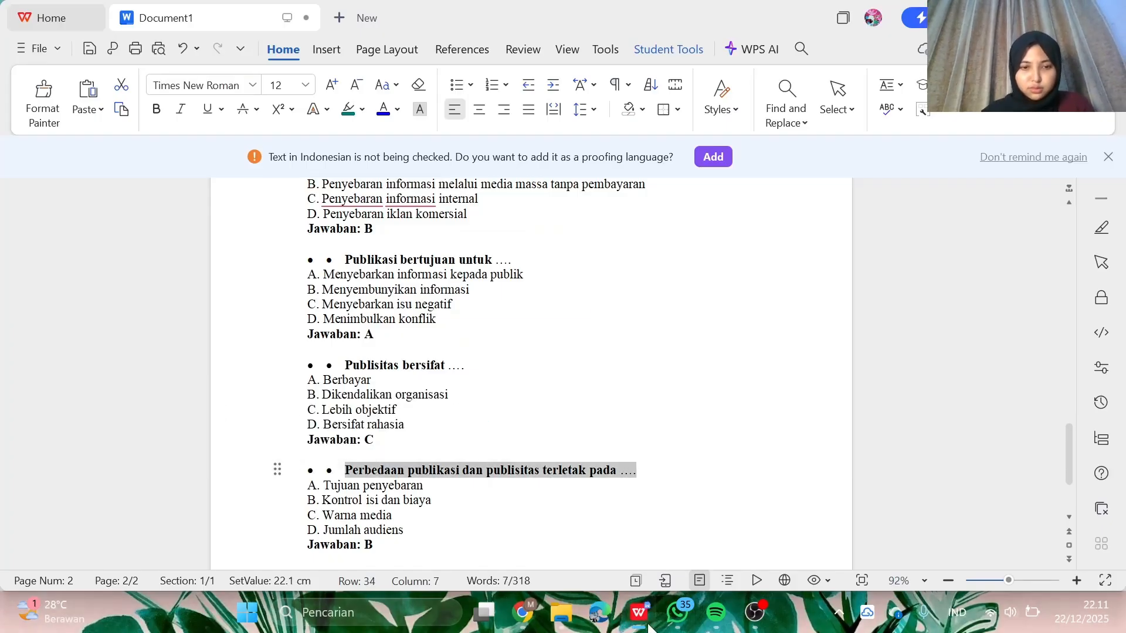
pyautogui.click(523, 613)
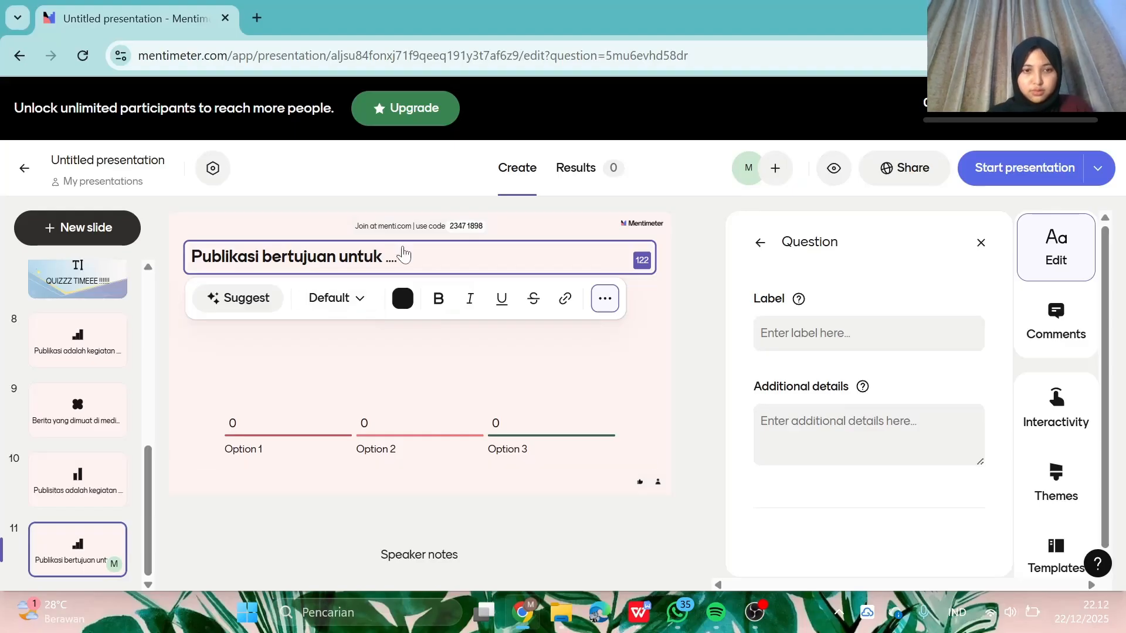
pyautogui.hotkey('ctrl', 'a')
pyautogui.hotkey('ctrl', 'v')
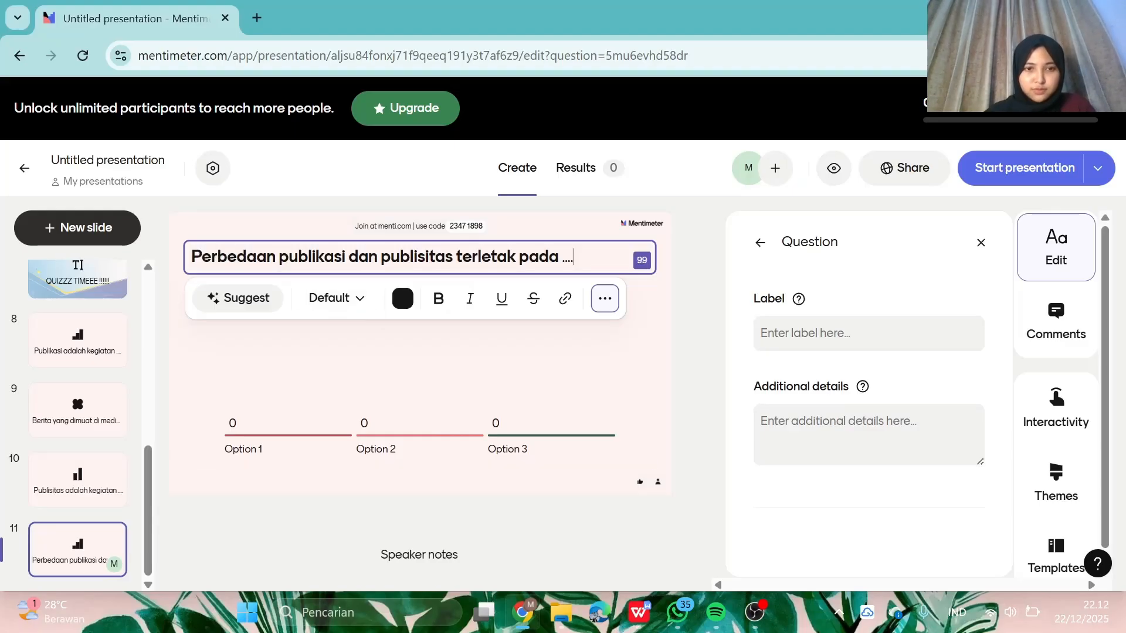
pyautogui.click(475, 384)
# - Change slide 11's results visualization from bars to a Donut chart
pyautogui.click(835, 338)
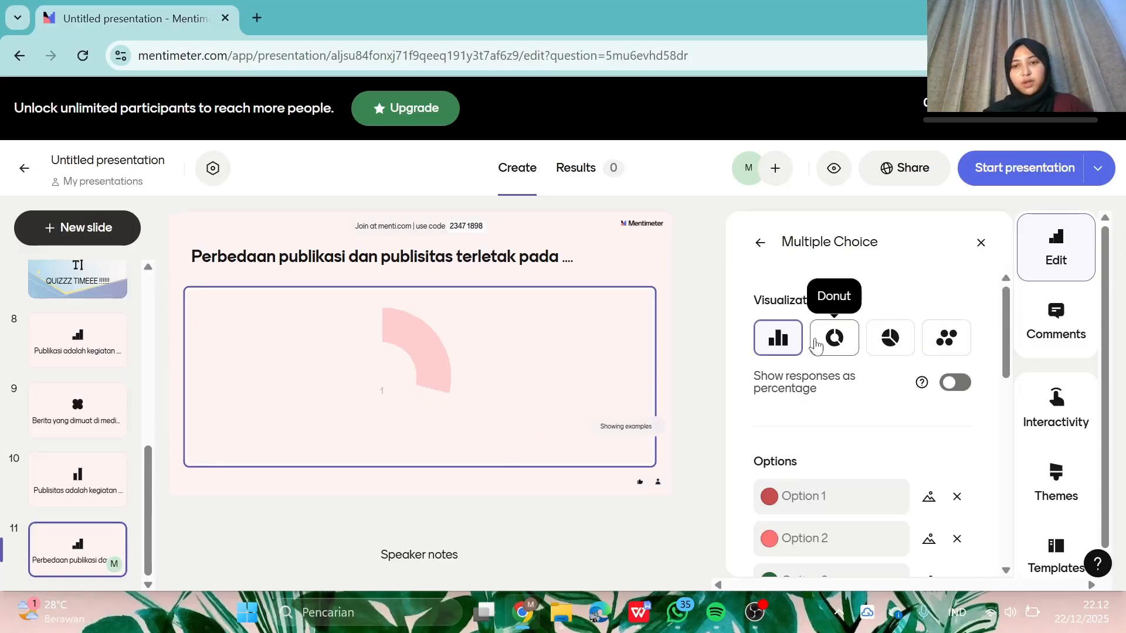
pyautogui.click(835, 338)
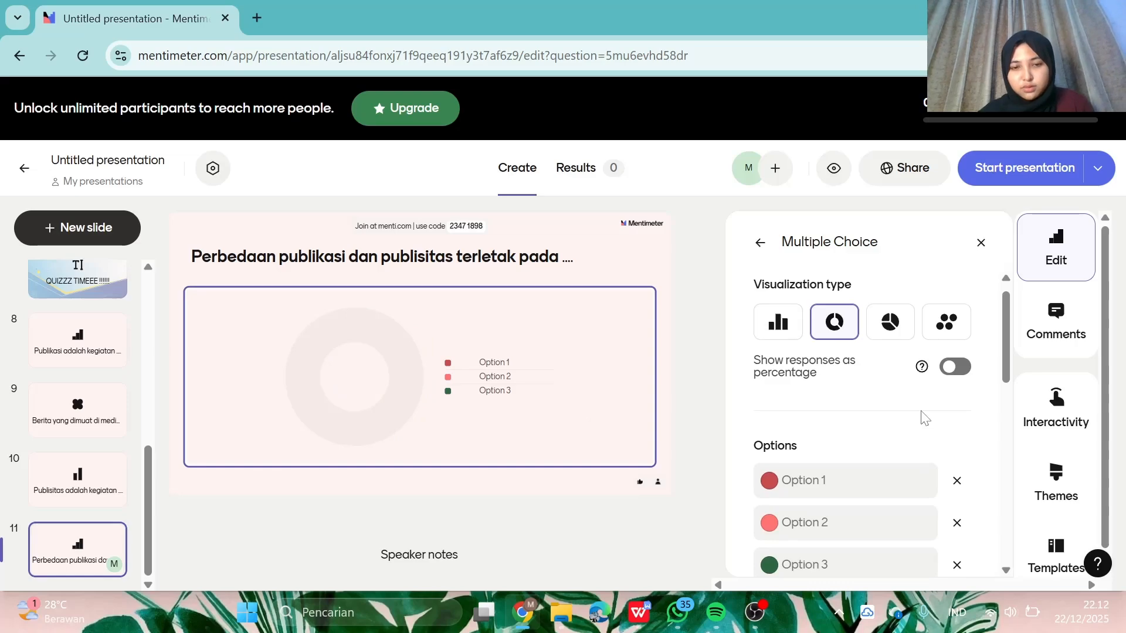
pyautogui.scroll(-2, 906, 469)
pyautogui.click(850, 402)
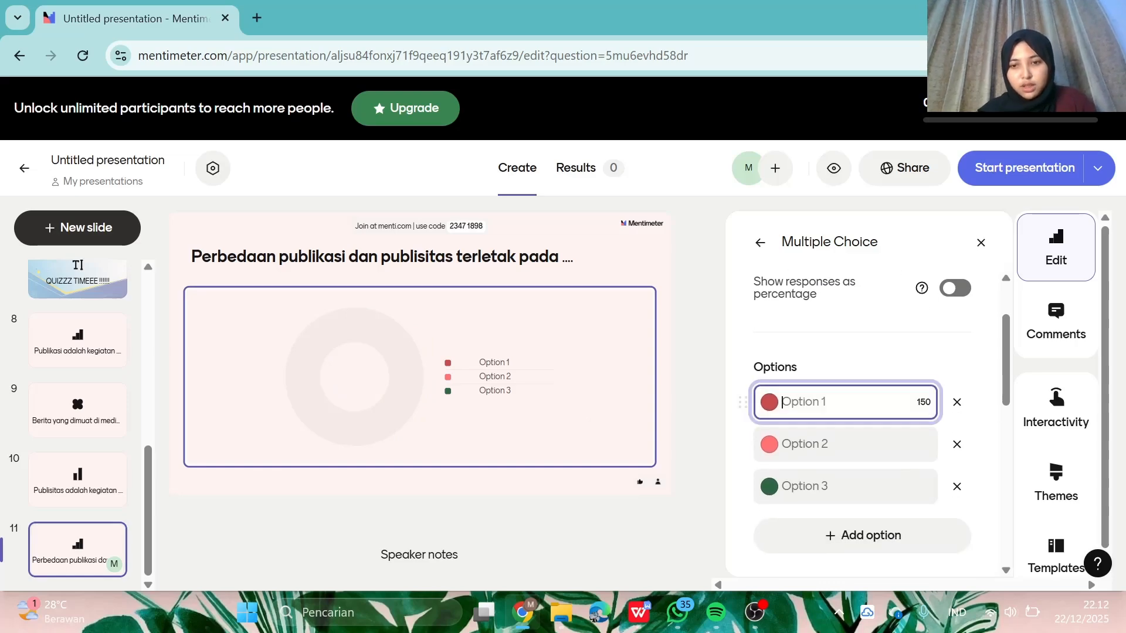
pyautogui.click(636, 625)
# - Fill Option 1 with 'Tujuan penyebaran' from the WPS document
pyautogui.scroll(-3, 531, 363)
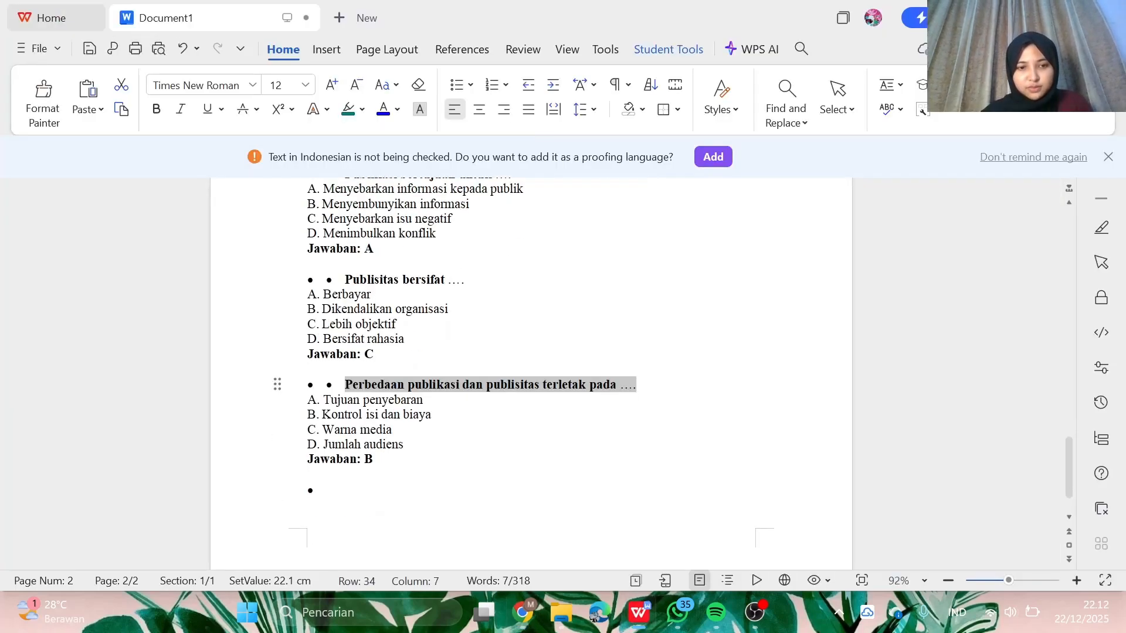
pyautogui.moveTo(423, 400); pyautogui.dragTo(338, 399)
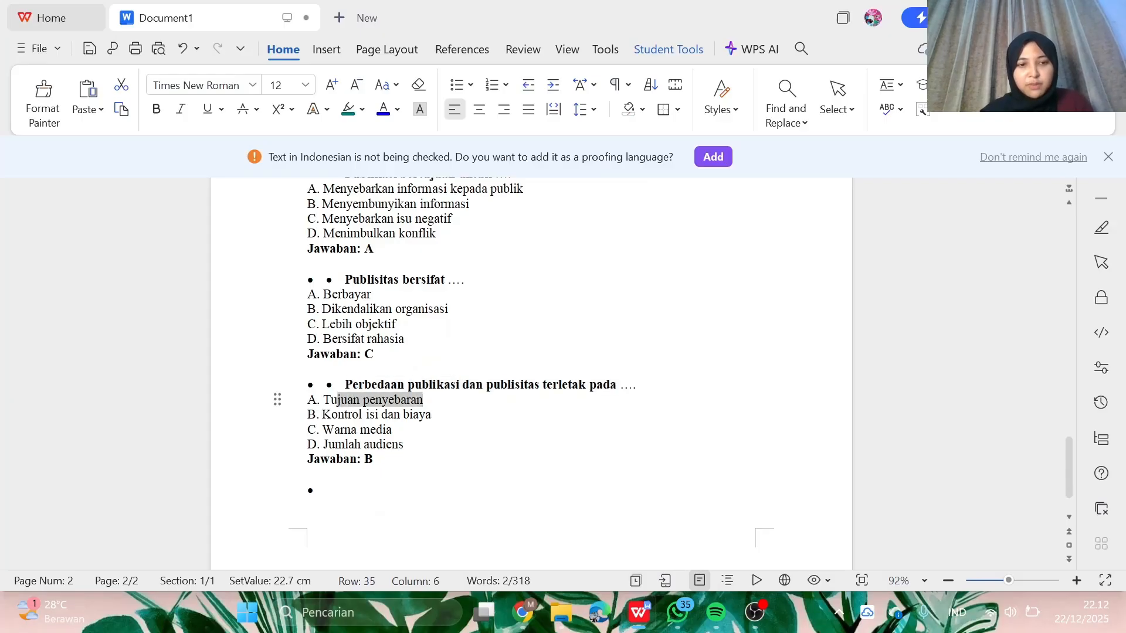
pyautogui.hotkey('alt', 'Tab')
pyautogui.write('Tujuan penyebaran')
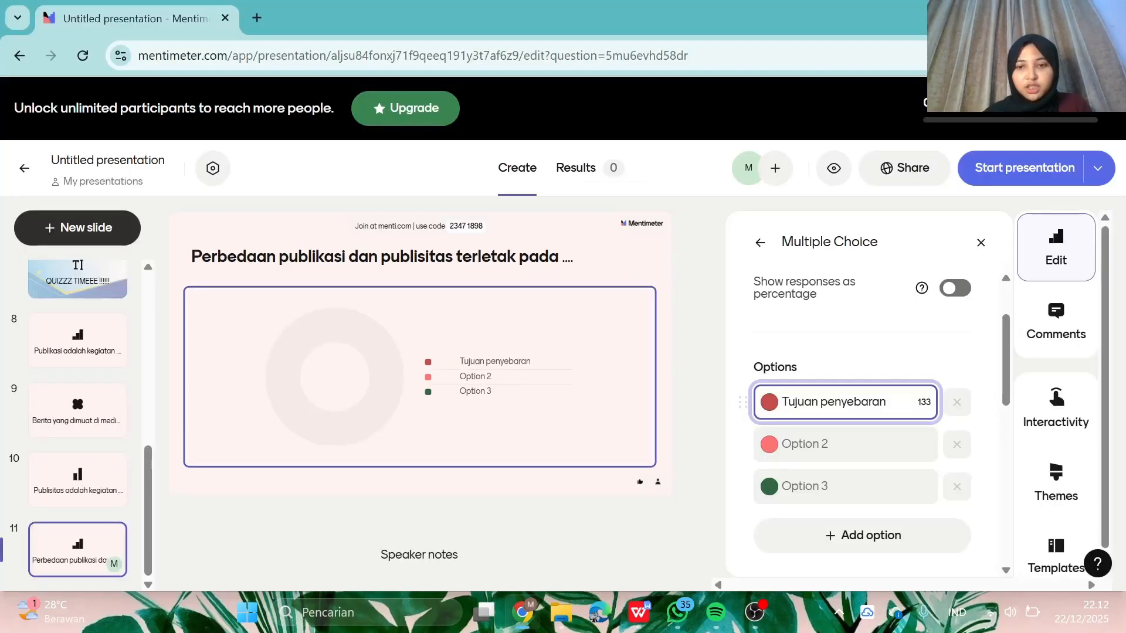
pyautogui.click(844, 444)
# - Paste 'Kontrol isi dan biaya' into Option 2 and 'Warna media' into Option 3
pyautogui.click(640, 612)
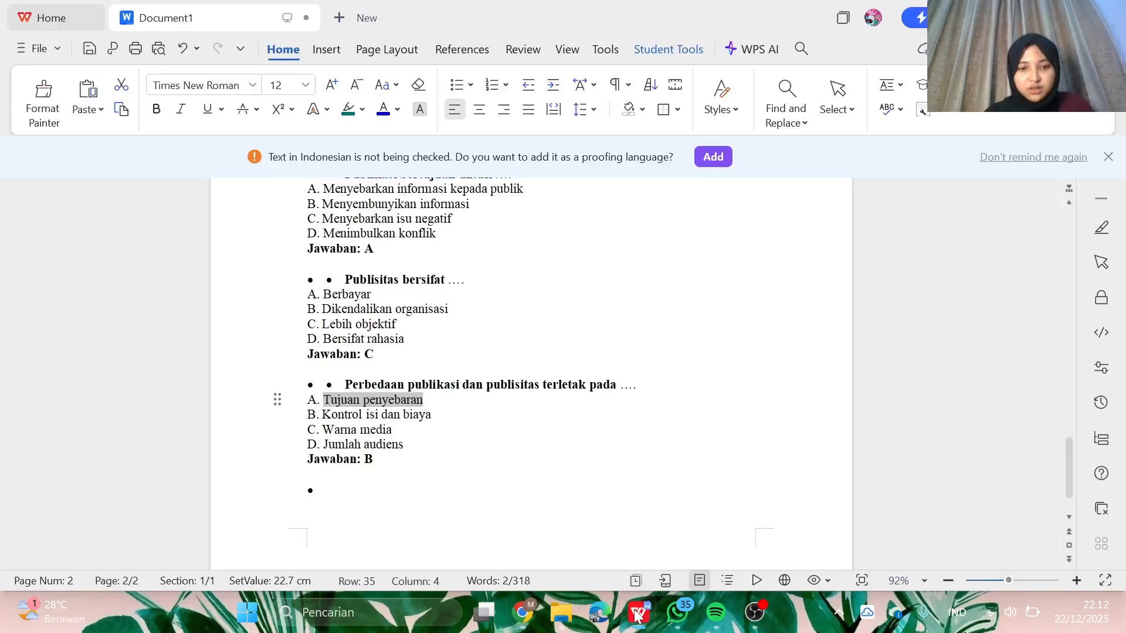
pyautogui.moveTo(431, 412); pyautogui.dragTo(327, 412)
pyautogui.hotkey('ctrl', 'c')
pyautogui.click(639, 612)
pyautogui.hotkey('ctrl', 'v')
pyautogui.click(639, 612)
pyautogui.moveTo(392, 430); pyautogui.dragTo(323, 430)
pyautogui.hotkey('ctrl', 'c')
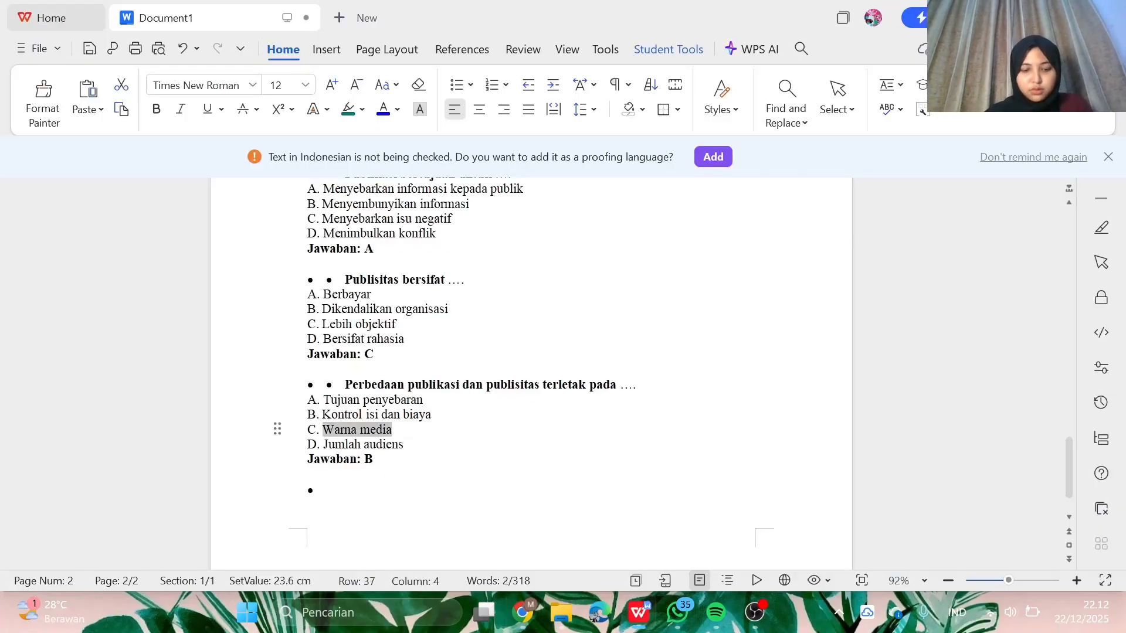
pyautogui.click(639, 612)
pyautogui.click(844, 486)
pyautogui.hotkey('ctrl', 'v')
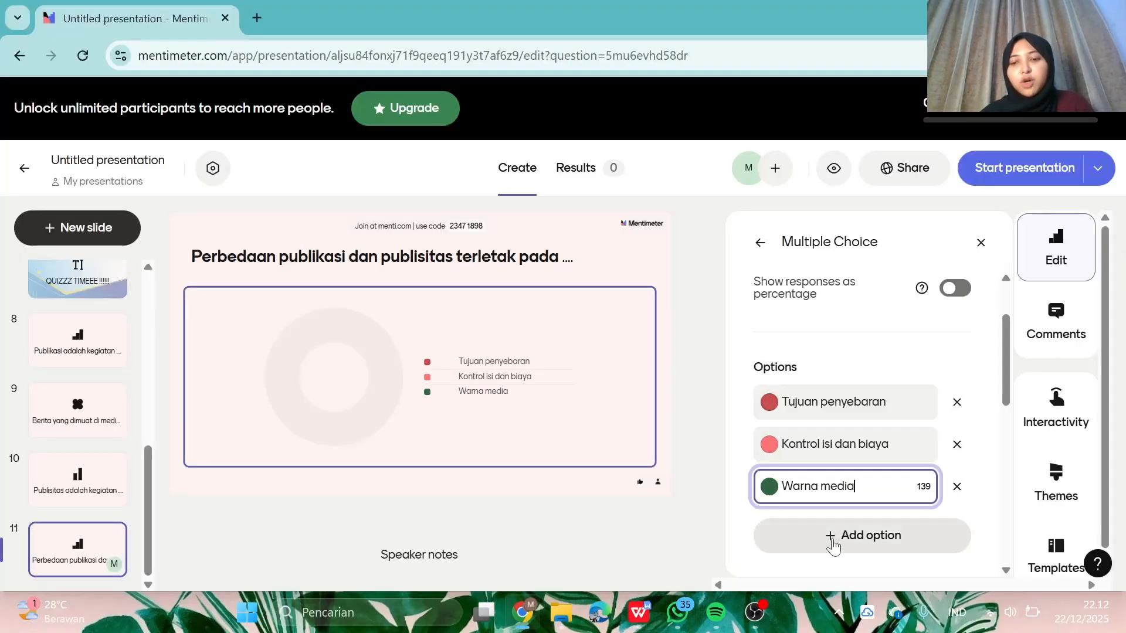
# - Add a fourth option containing 'Jumlah audiens' copied from WPS
pyautogui.click(871, 535)
pyautogui.click(640, 612)
pyautogui.moveTo(404, 445); pyautogui.dragTo(323, 445)
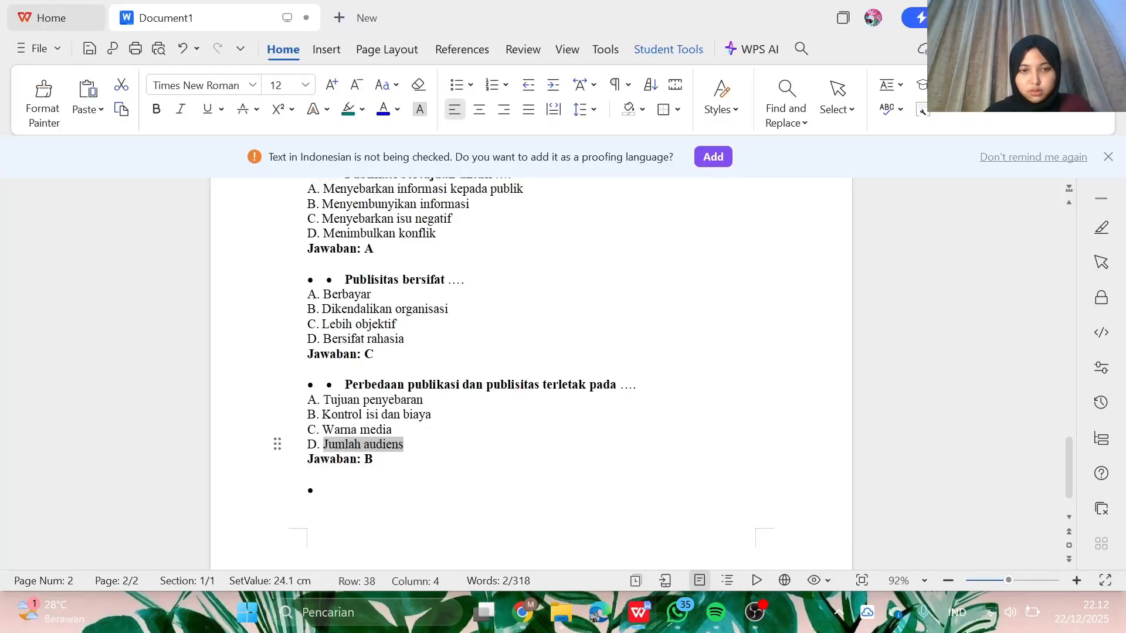
pyautogui.hotkey('ctrl', 'c')
pyautogui.click(639, 612)
pyautogui.hotkey('ctrl', 'v')
pyautogui.scroll(-3, 925, 445)
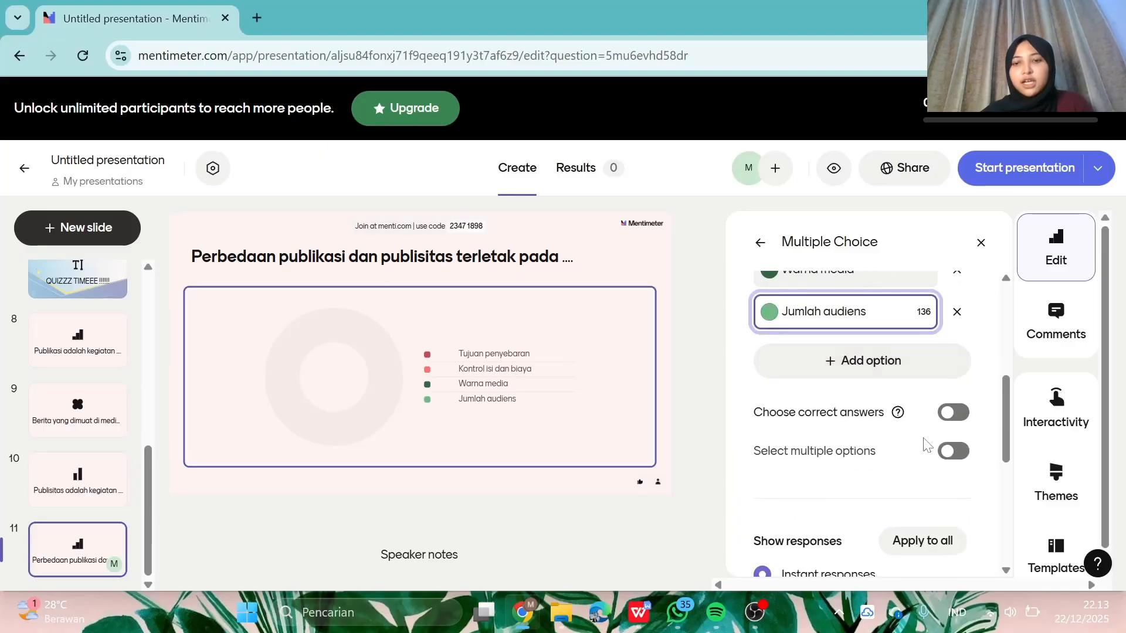
# - Turn on correct answers and tick 'Kontrol isi dan biaya' as the right option
pyautogui.click(953, 413)
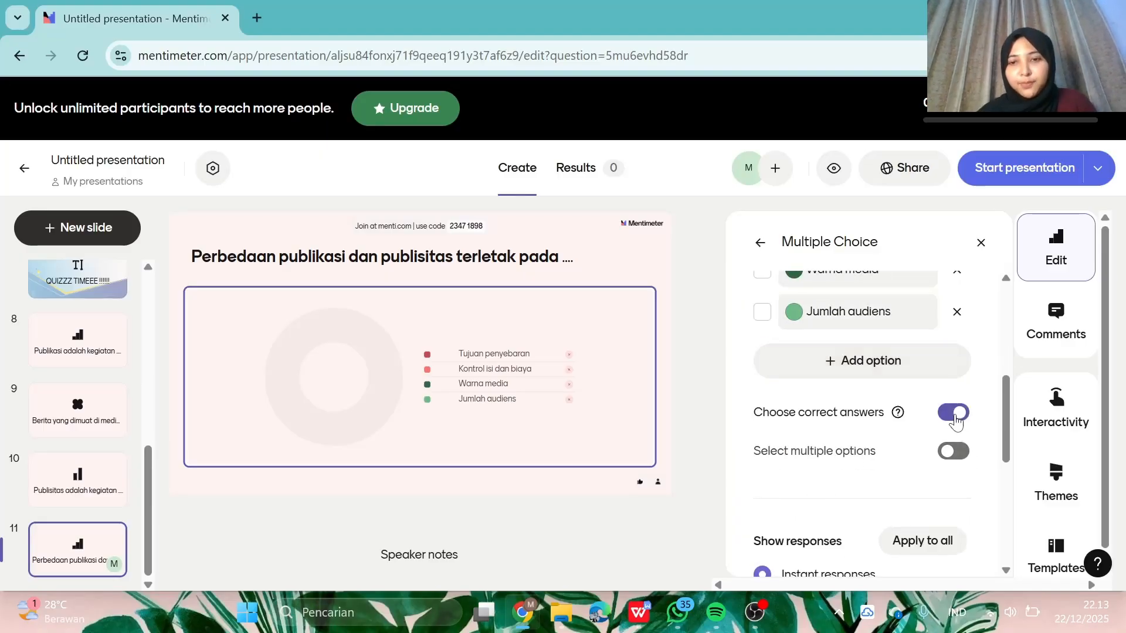
pyautogui.click(762, 407)
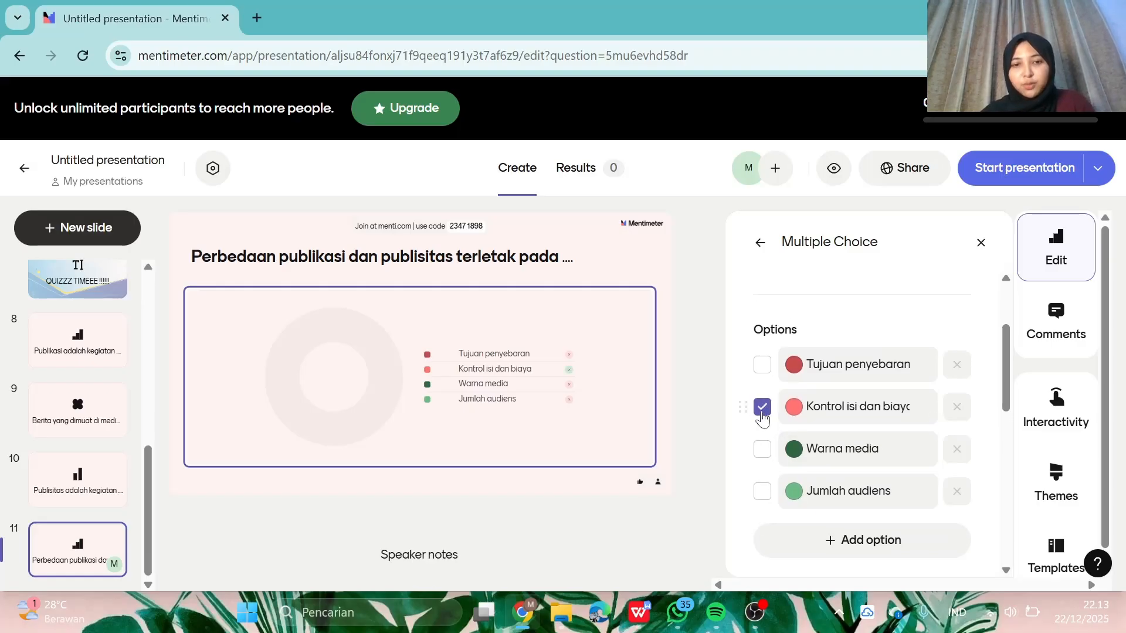
pyautogui.scroll(-2, 808, 550)
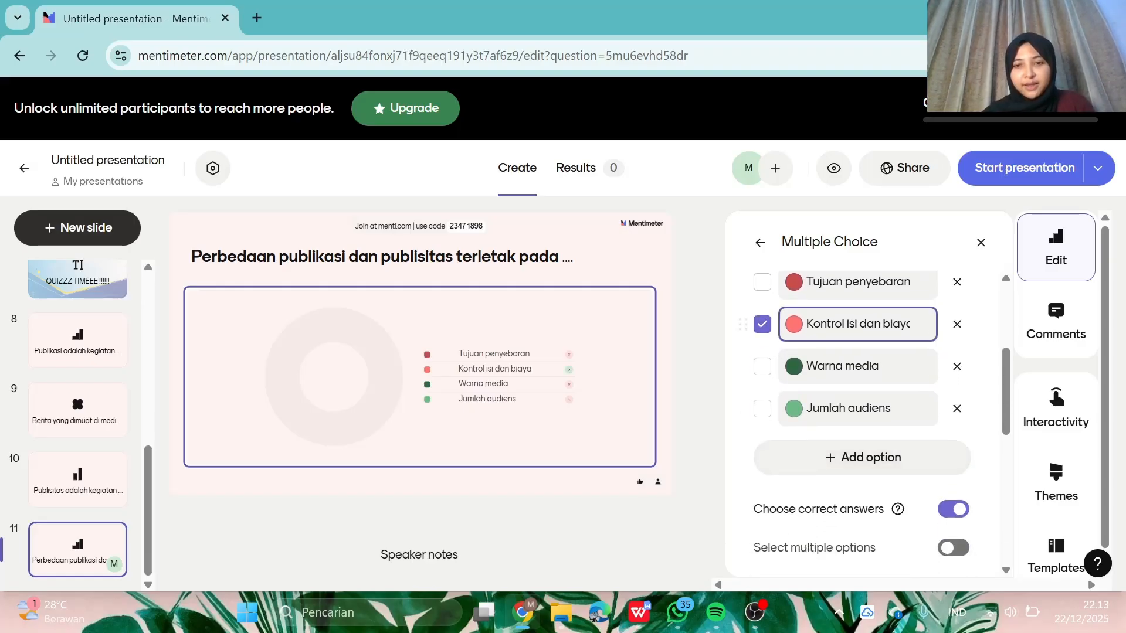
pyautogui.scroll(-4, 805, 458)
pyautogui.scroll(5, 804, 496)
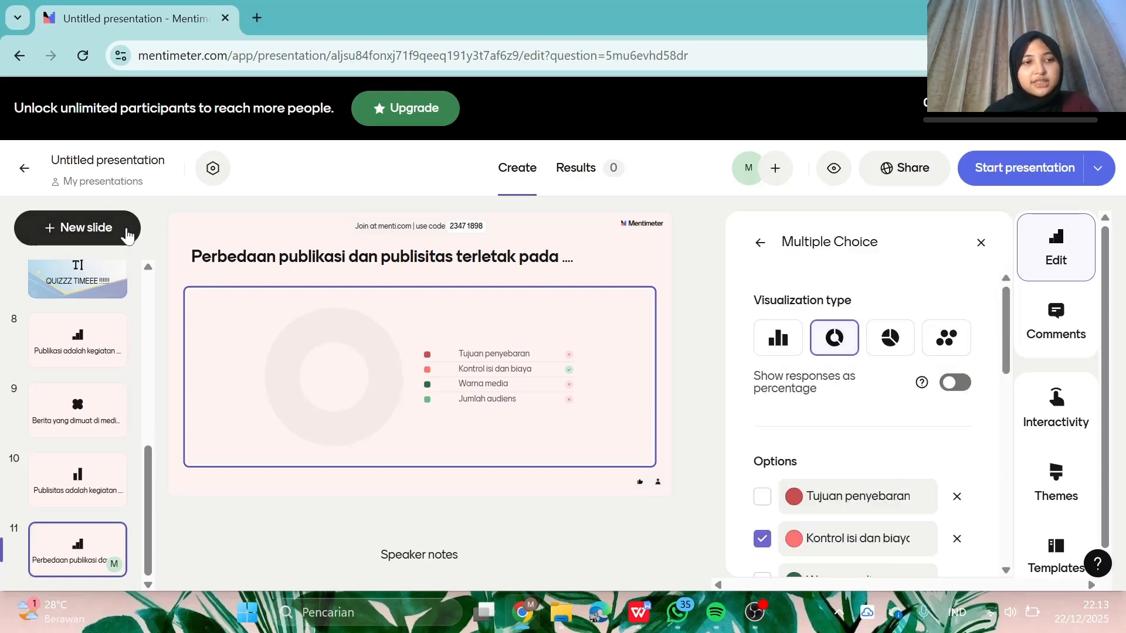
# - Add Multiple Choice slide 12 with its question type unchanged and its title ready for editing
pyautogui.click(88, 227)
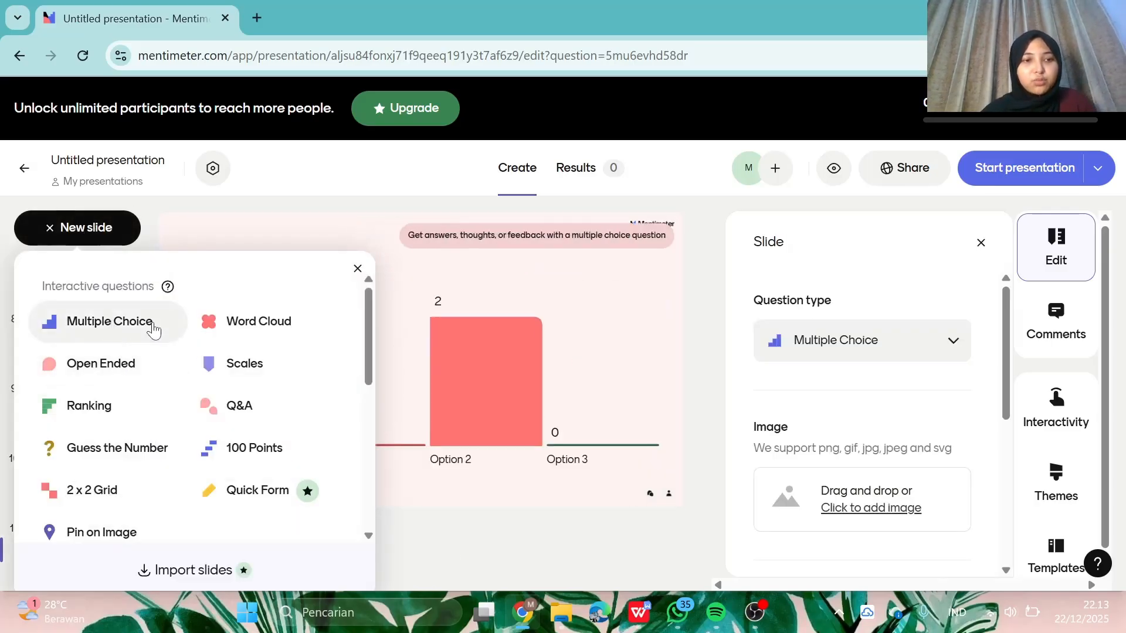
pyautogui.click(112, 318)
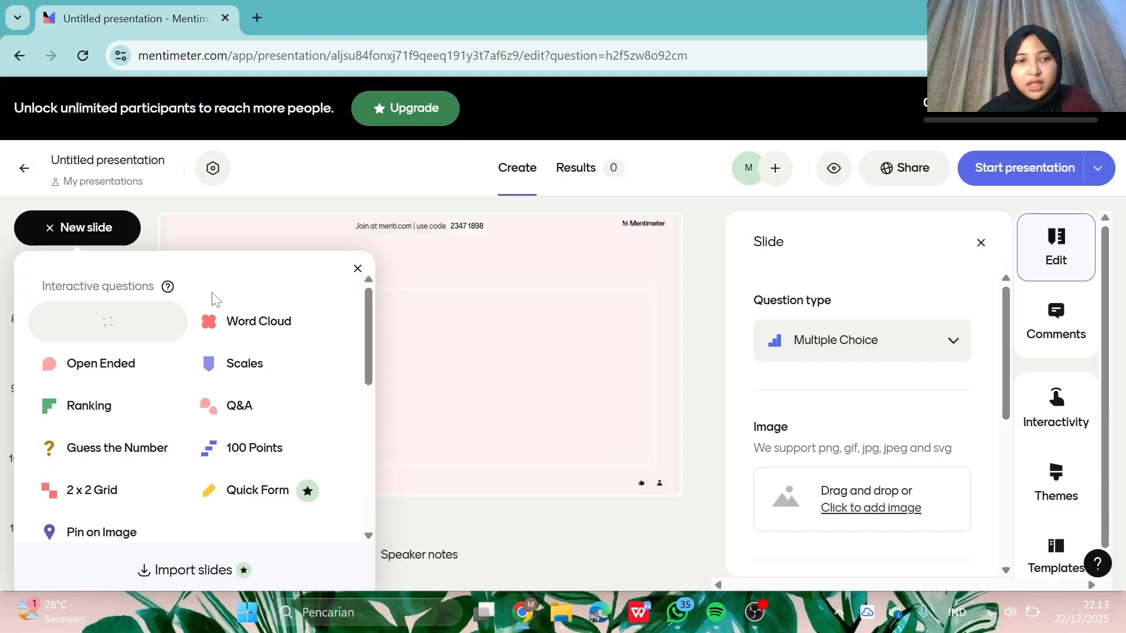
pyautogui.click(912, 355)
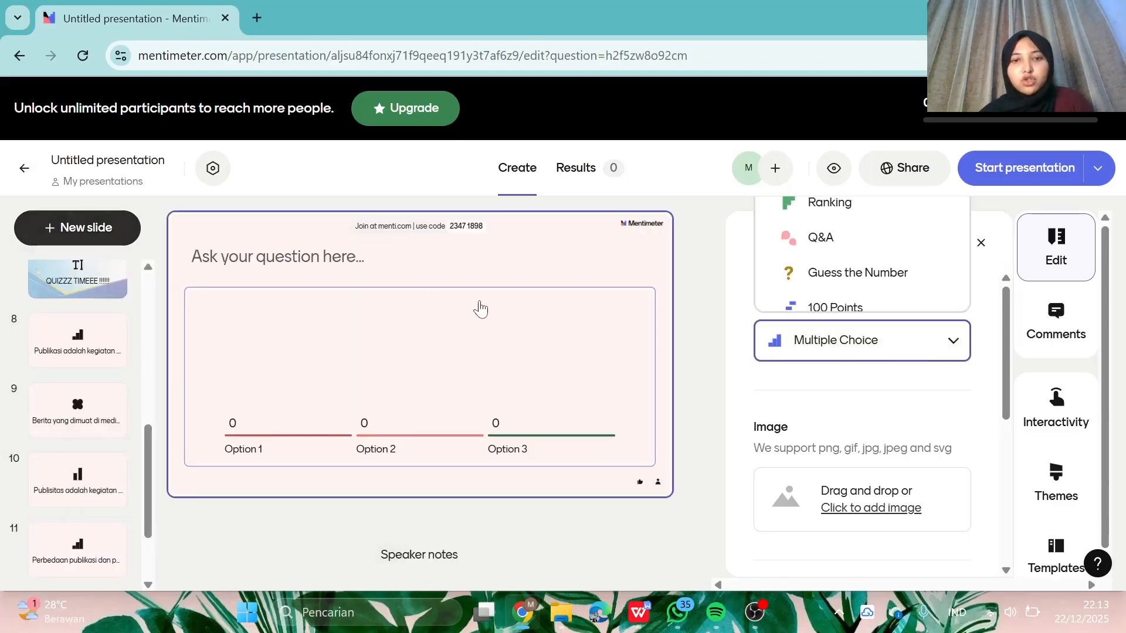
pyautogui.click(448, 302)
pyautogui.click(444, 257)
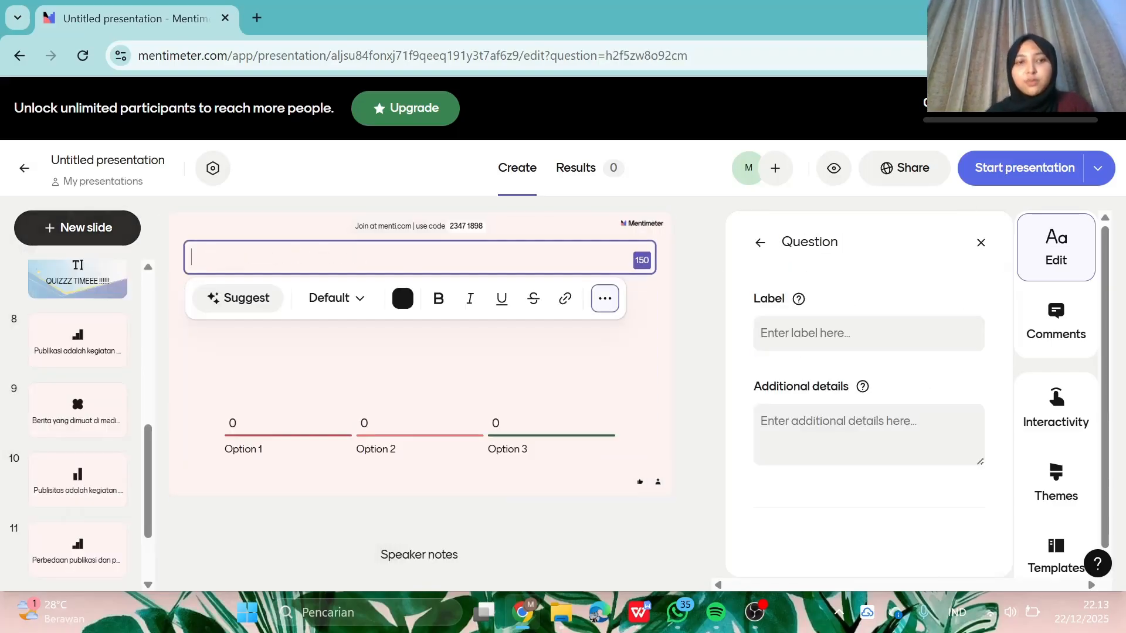
# - Copy the 'Brosur promosi…' statement from question 2 under LATIHAN SOAL in WPS
pyautogui.click(639, 613)
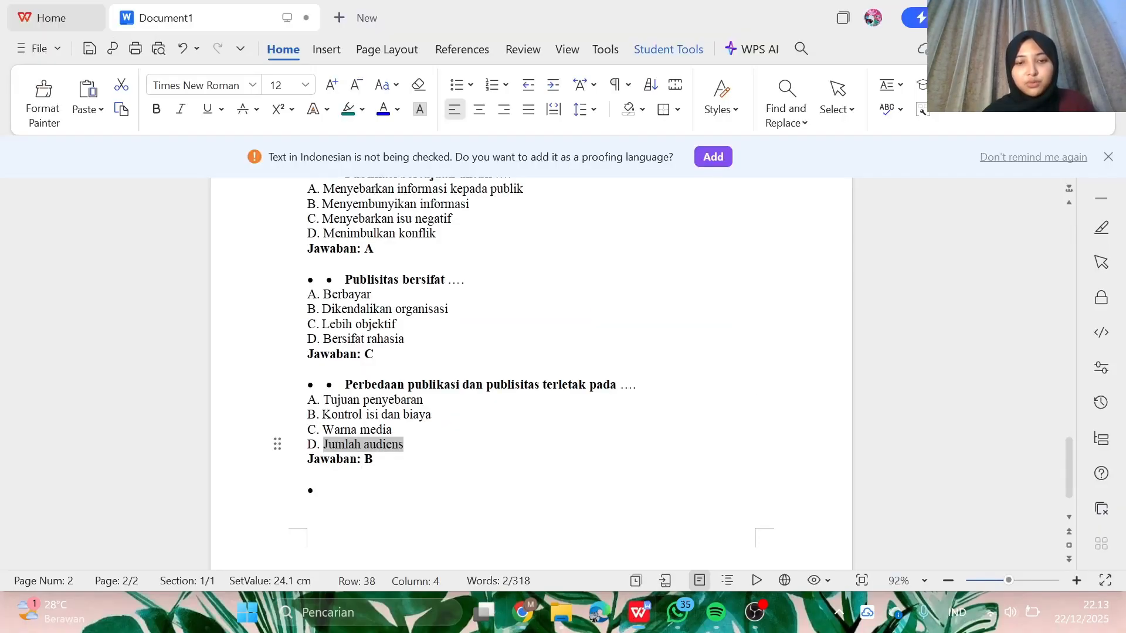
pyautogui.scroll(-1, 531, 375)
pyautogui.scroll(10, 531, 375)
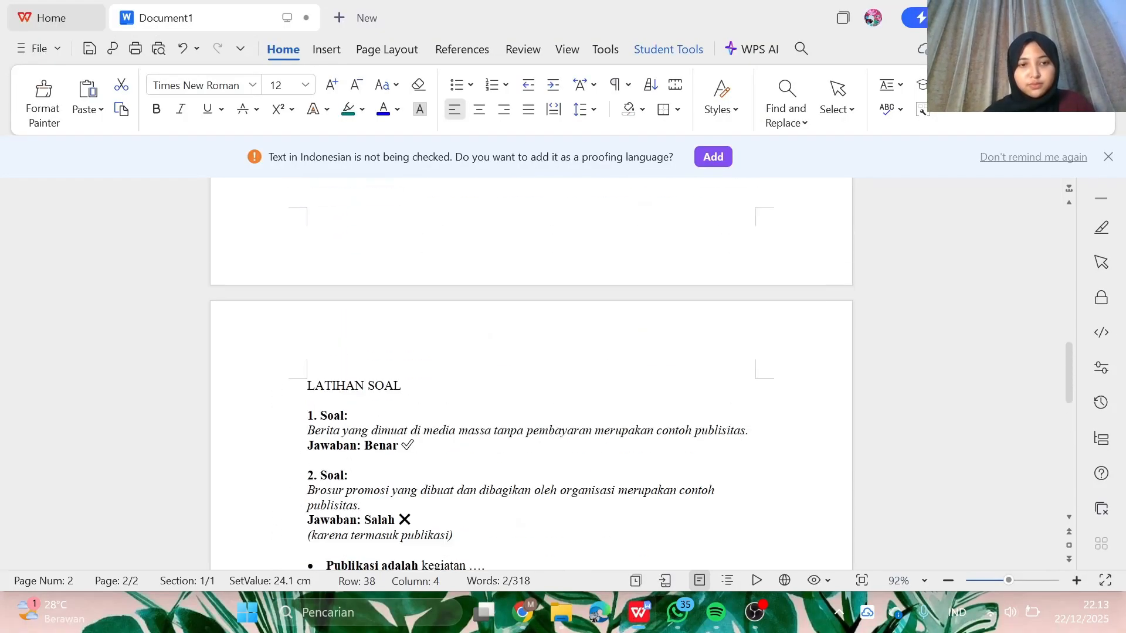
pyautogui.scroll(-3, 530, 375)
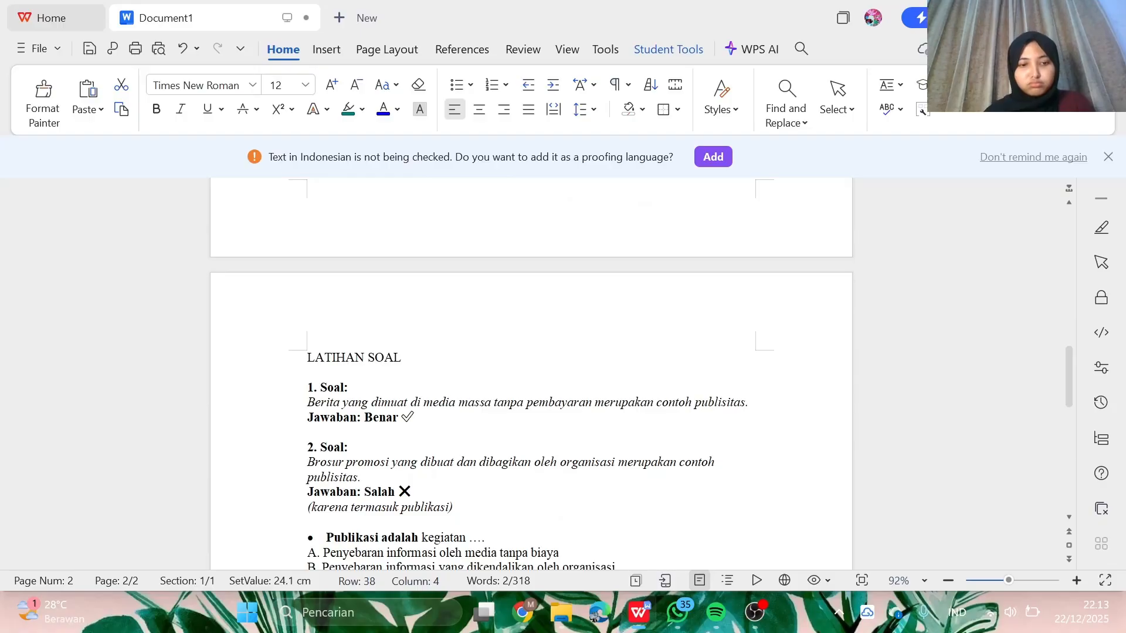
pyautogui.tripleClick(329, 482)
pyautogui.hotkey('ctrl', 'c')
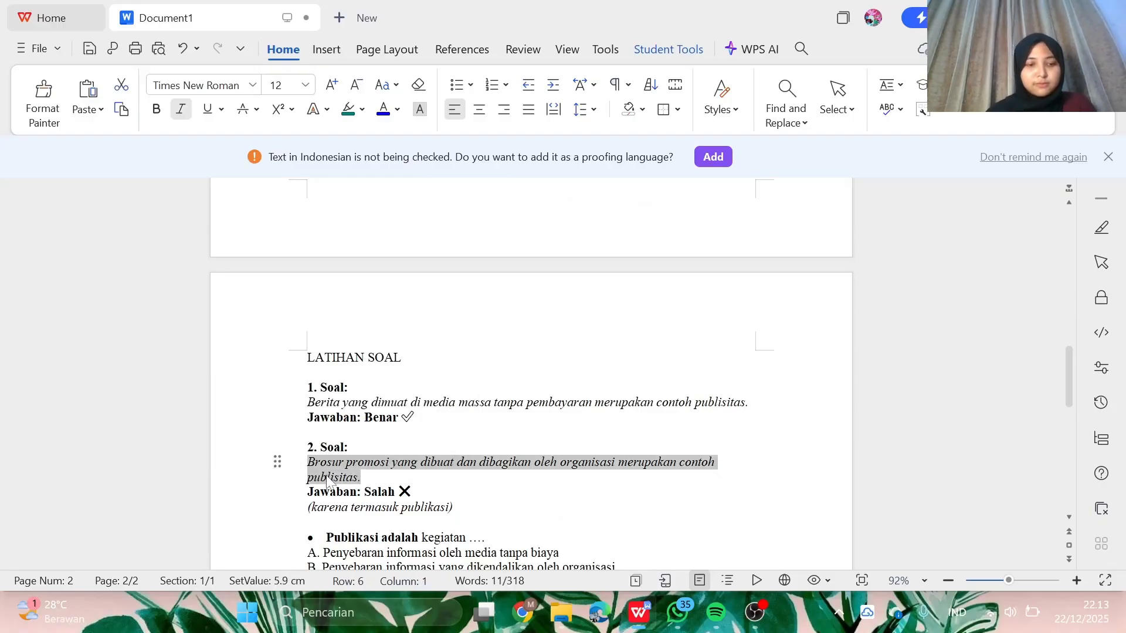
pyautogui.click(648, 616)
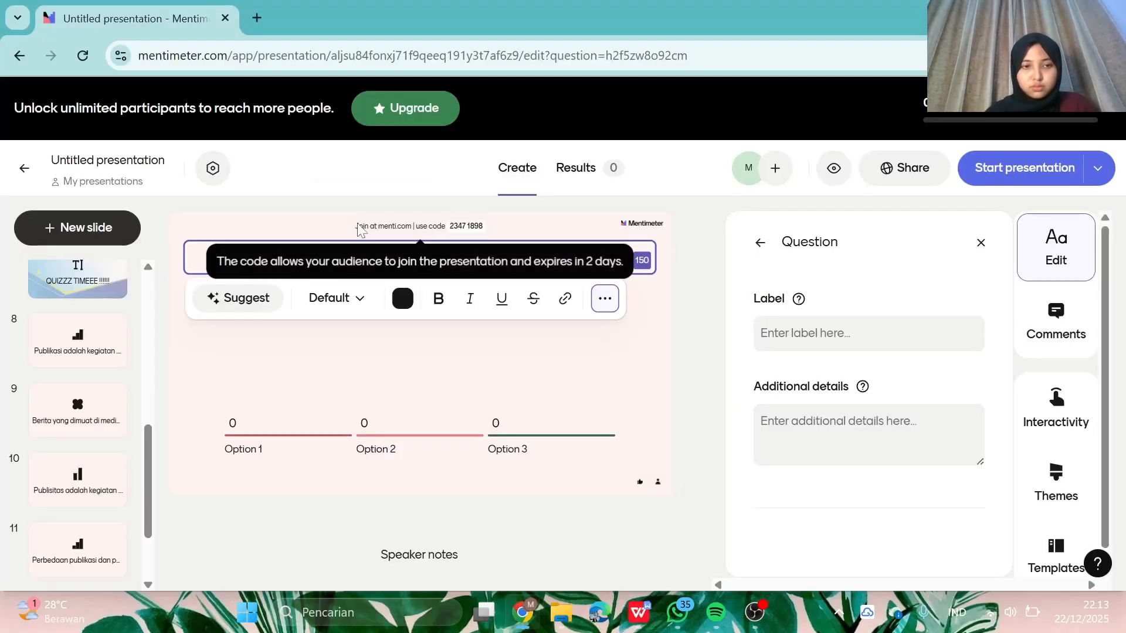
# - Paste the brochure statement as the question title, formatted bold in Large text
pyautogui.hotkey('ctrl', 'i')
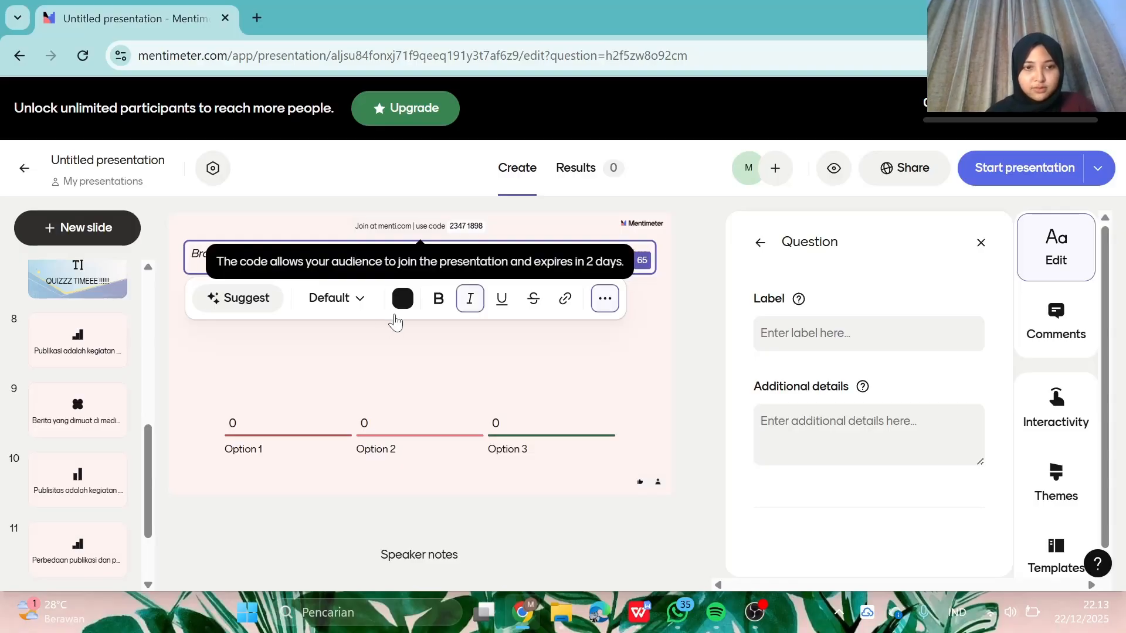
pyautogui.hotkey('ctrl', 'v')
pyautogui.doubleClick(387, 253)
pyautogui.hotkey('ctrl', 'a')
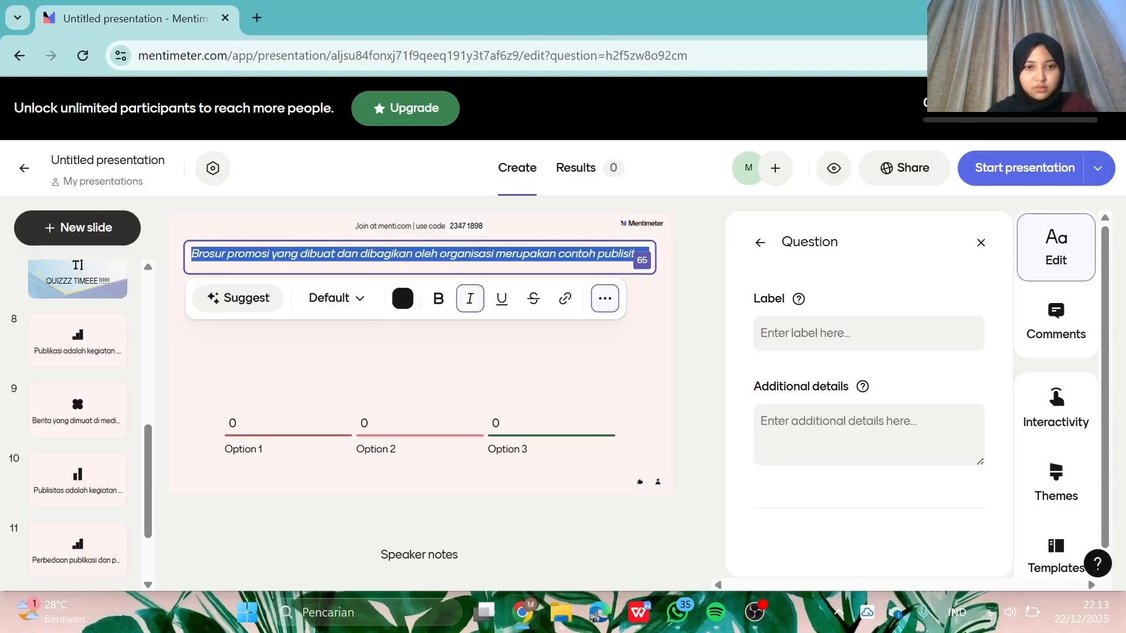
pyautogui.click(439, 297)
pyautogui.click(357, 297)
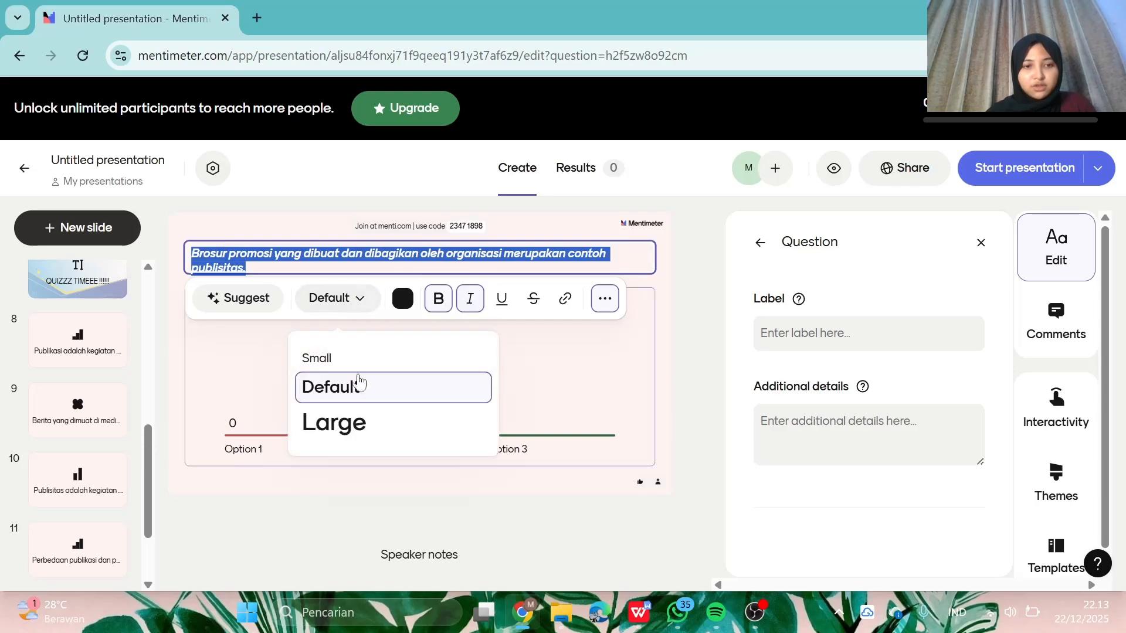
pyautogui.click(359, 422)
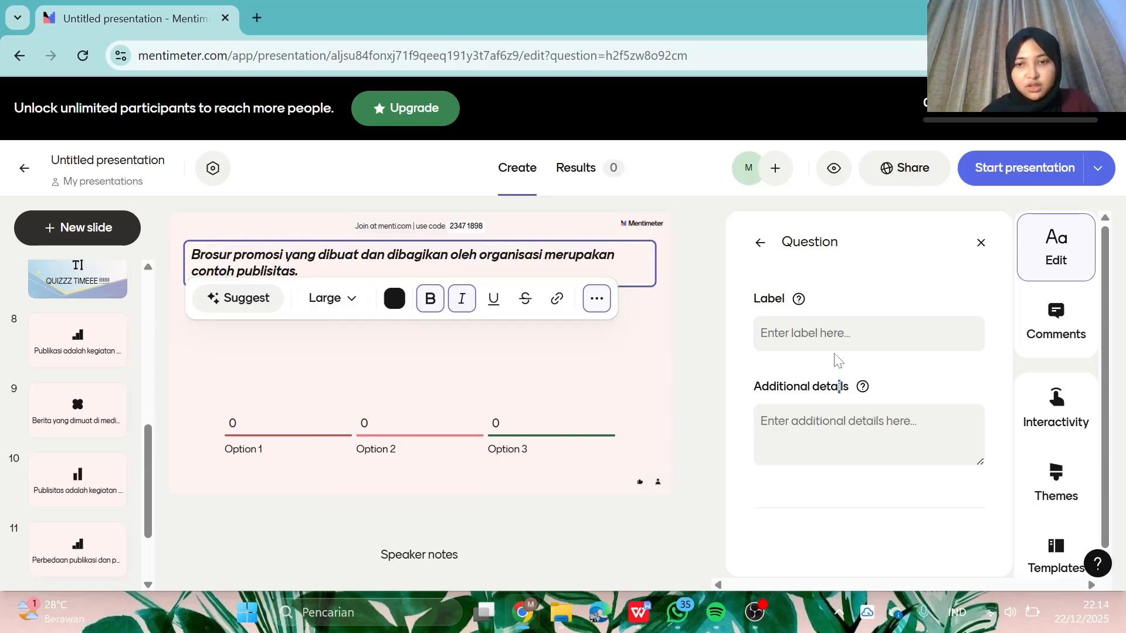
pyautogui.click(351, 480)
# - Show results as Dots, rename the options BENAR and SALAH, and delete Option 3
pyautogui.click(381, 403)
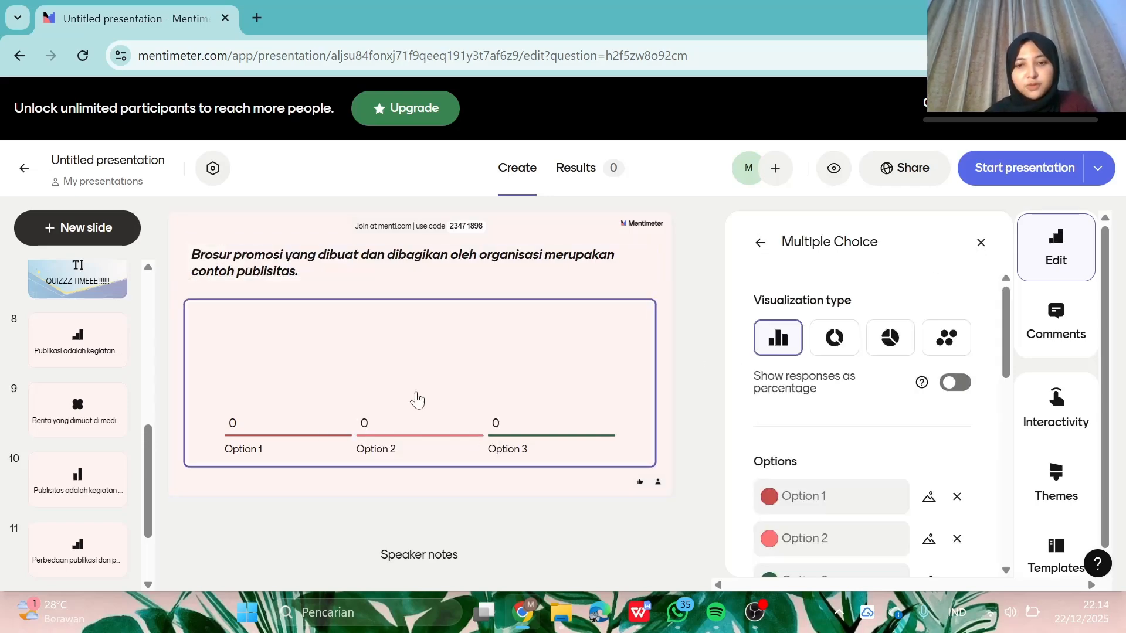
pyautogui.click(946, 338)
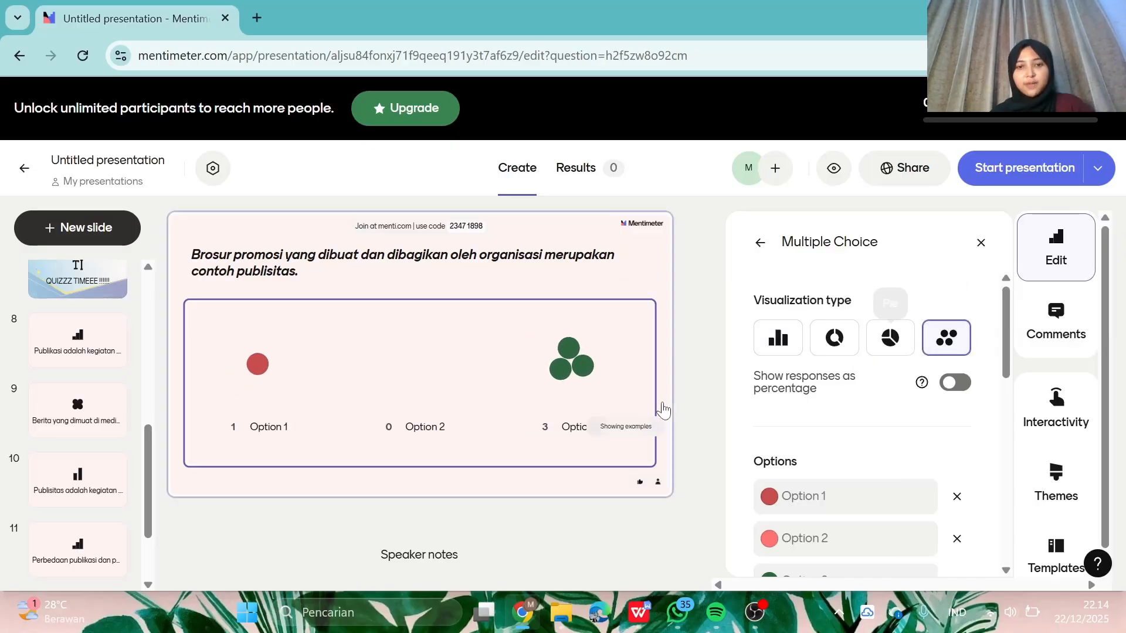
pyautogui.click(845, 497)
pyautogui.write('BENAR')
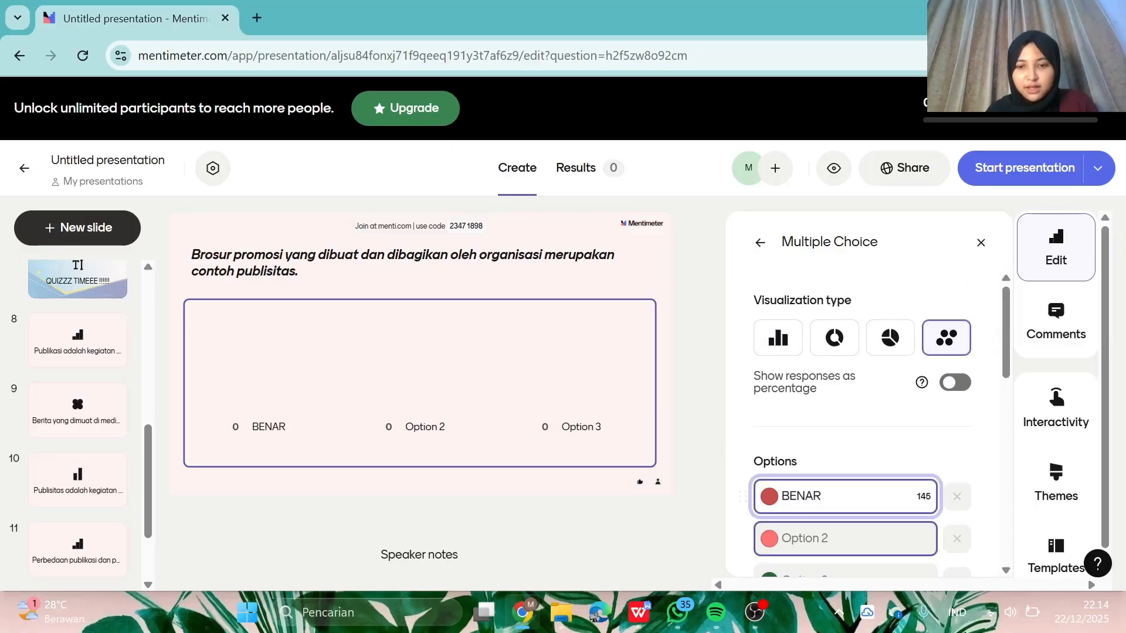
pyautogui.click(817, 521)
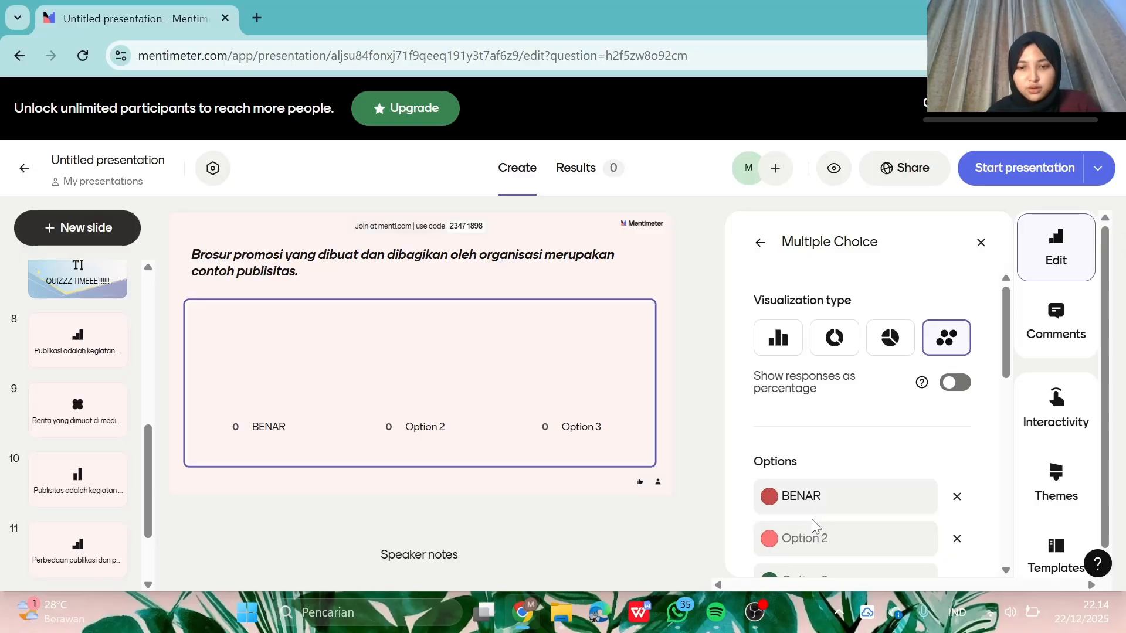
pyautogui.click(815, 530)
pyautogui.write('SALAH')
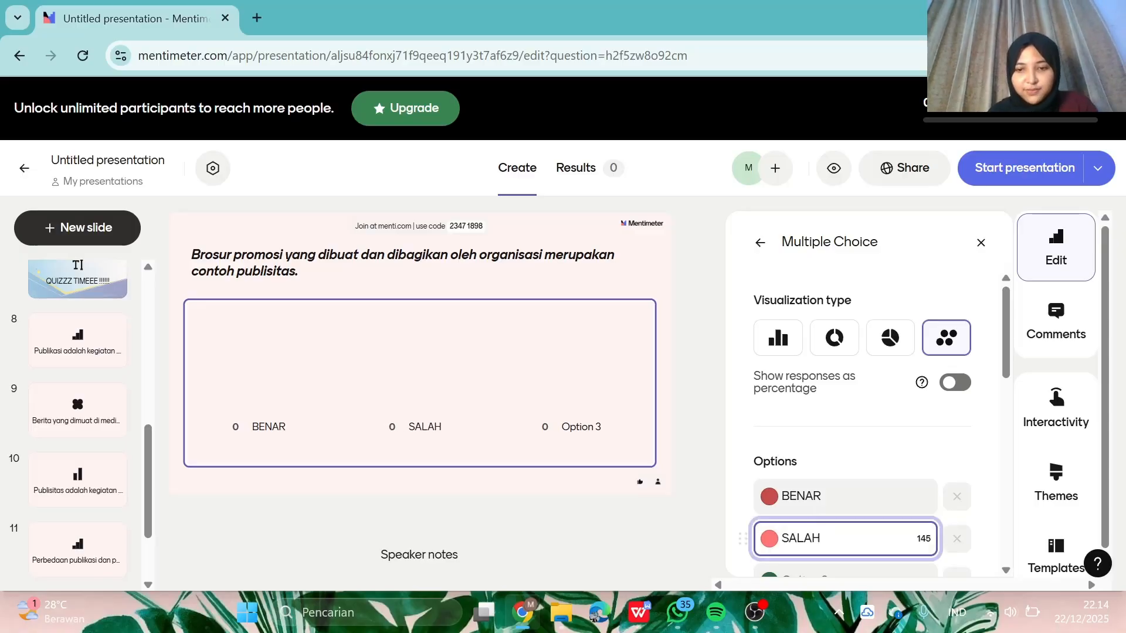
pyautogui.scroll(-3, 956, 394)
pyautogui.click(955, 394)
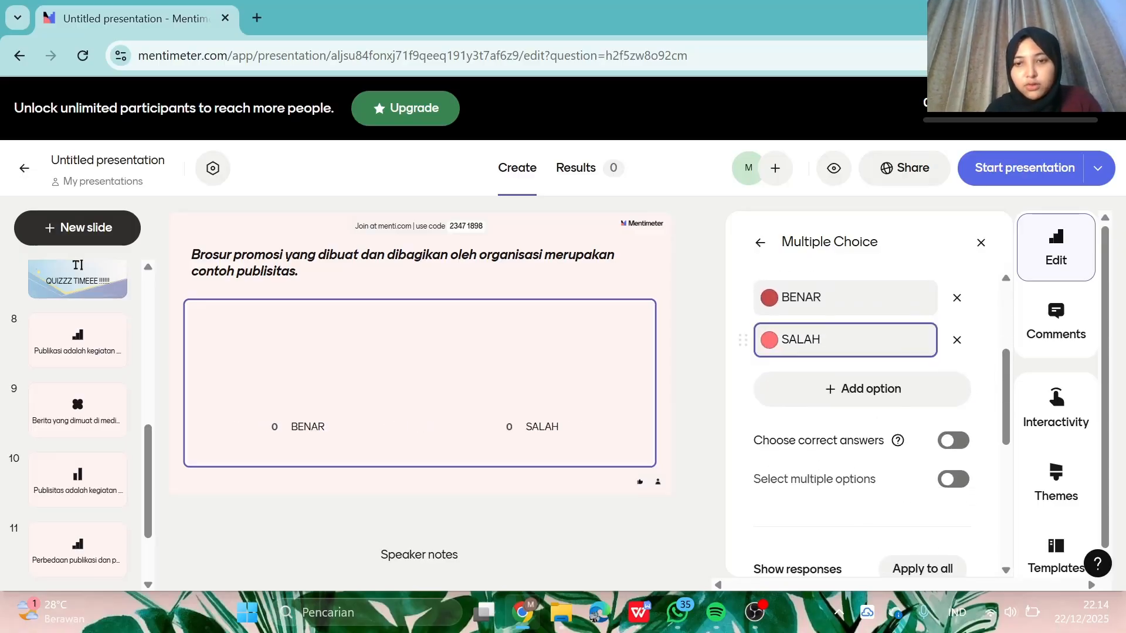
pyautogui.scroll(3, 817, 430)
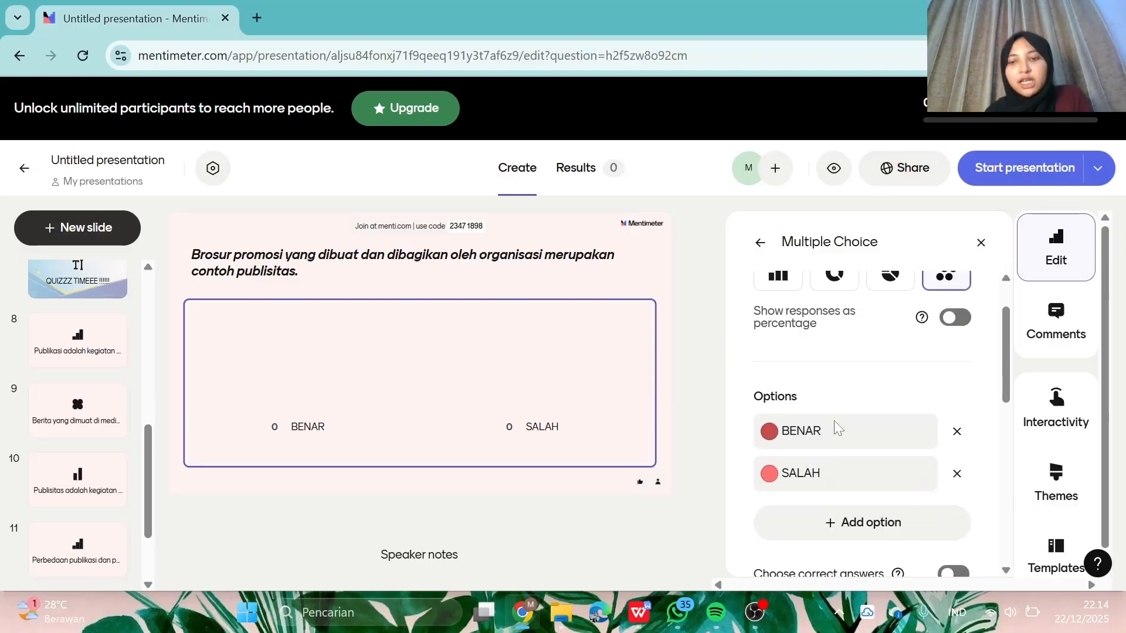
# - Enable correct answers and mark SALAH as the right option
pyautogui.scroll(-3, 899, 535)
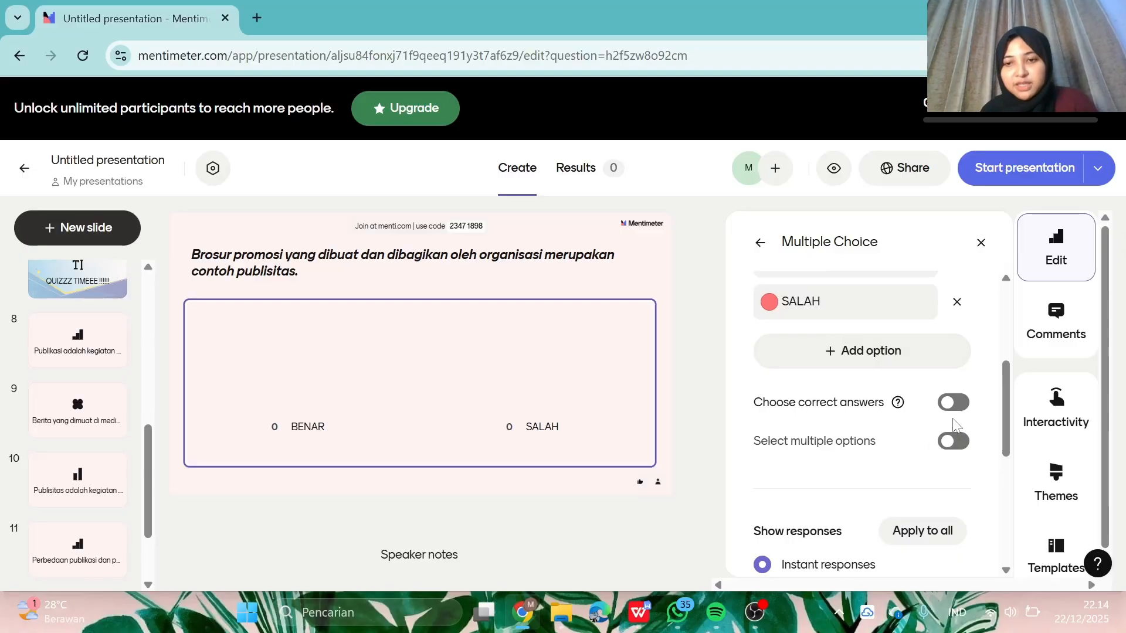
pyautogui.click(953, 402)
pyautogui.click(762, 440)
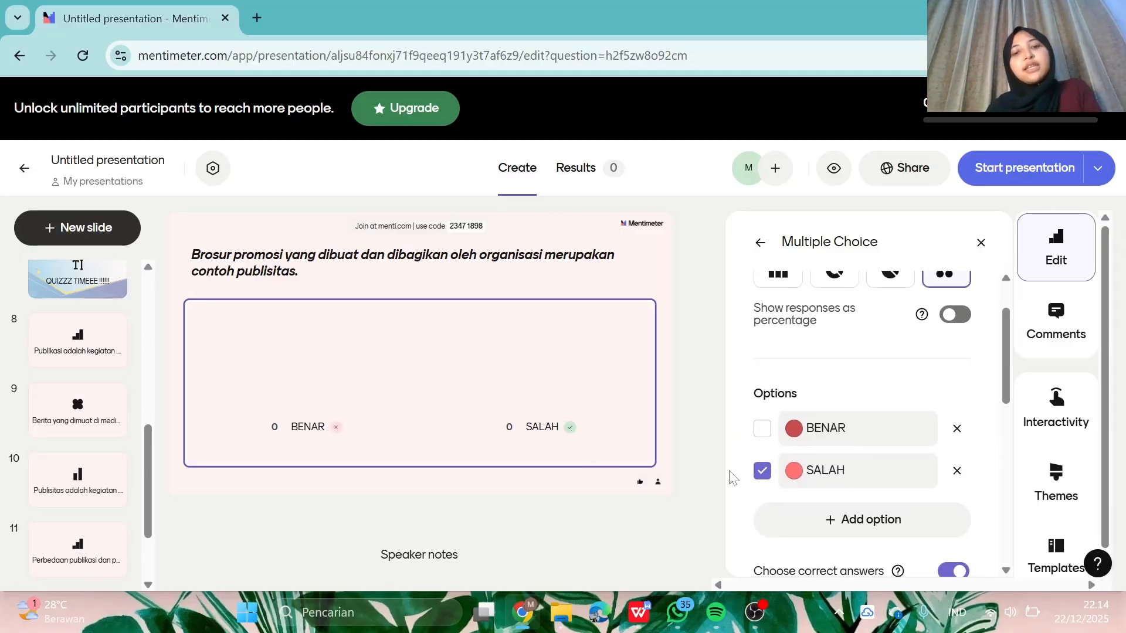
pyautogui.scroll(-4, 837, 516)
pyautogui.moveTo(514, 425)
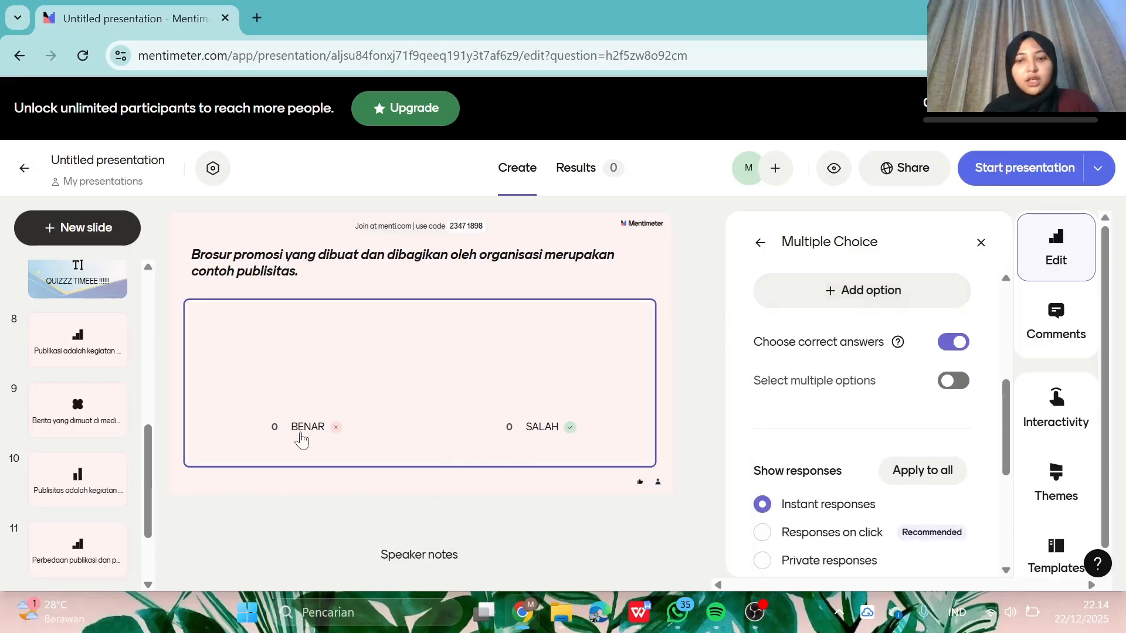
# - Add a Text slide reading 'THANK YOUUU !!!!!'
pyautogui.click(112, 233)
pyautogui.scroll(-5, 85, 463)
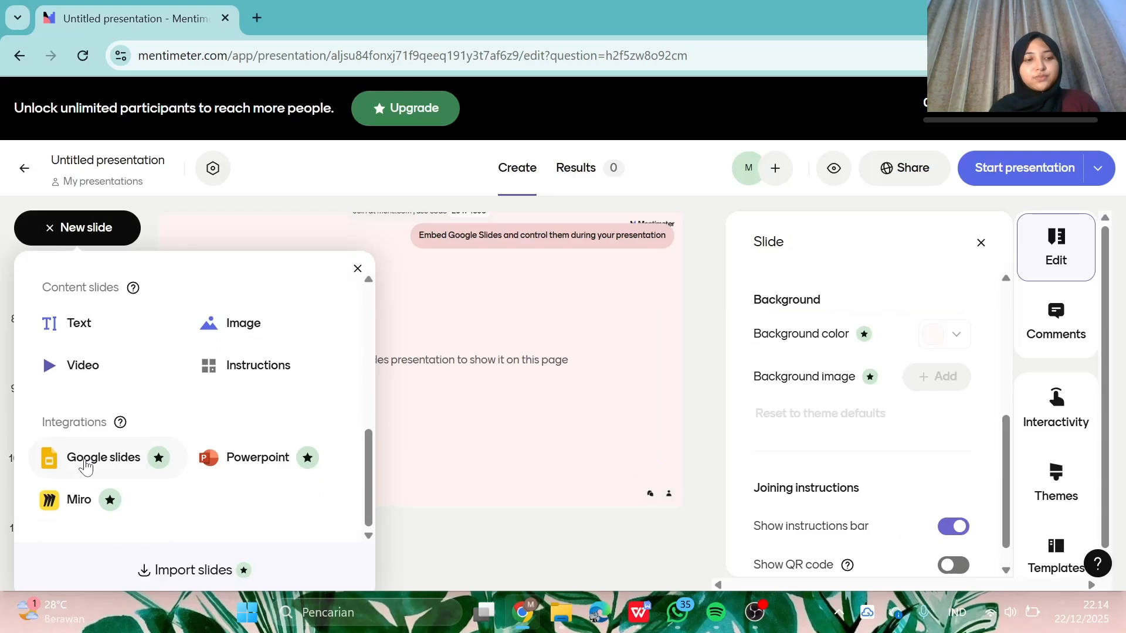
pyautogui.click(116, 318)
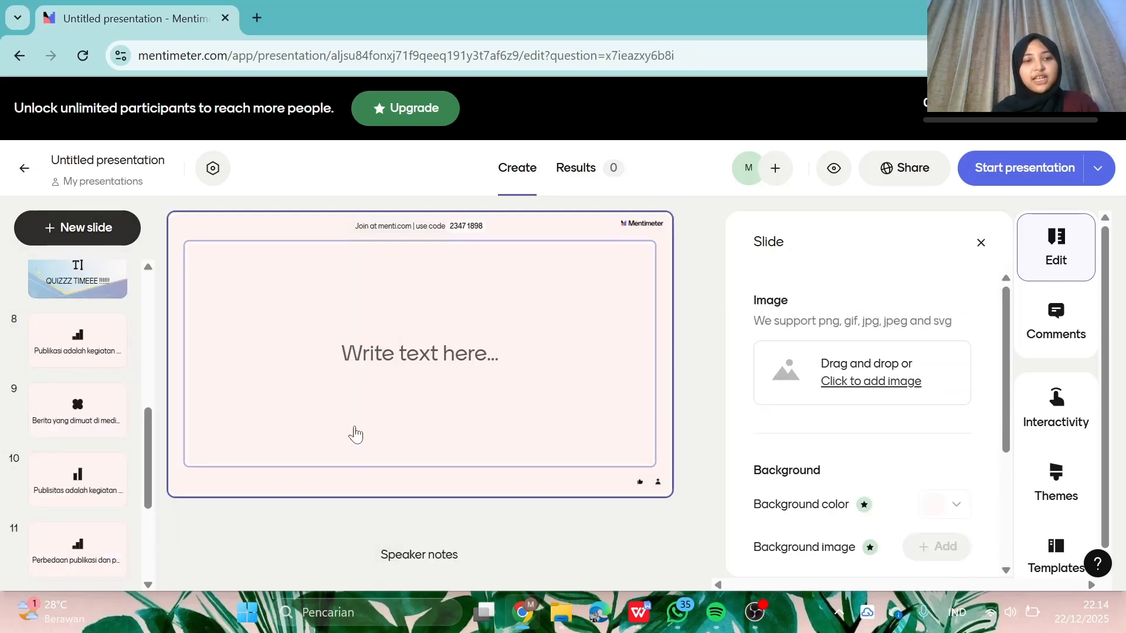
pyautogui.click(419, 385)
pyautogui.write('TH')
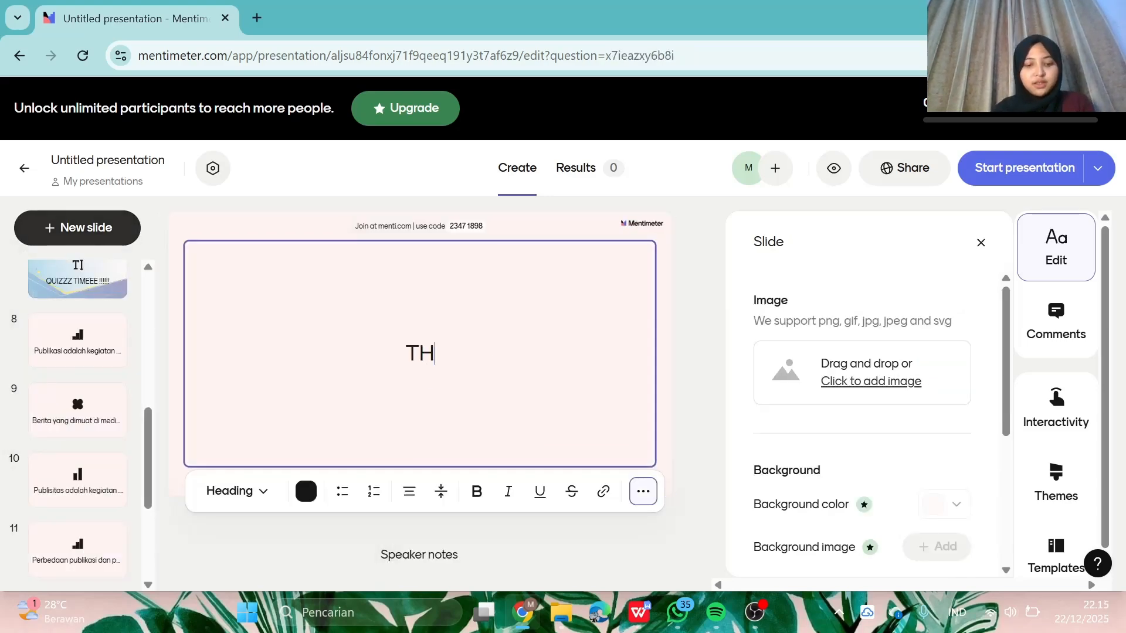
pyautogui.write('ANK Y')
pyautogui.press('BackSpace')
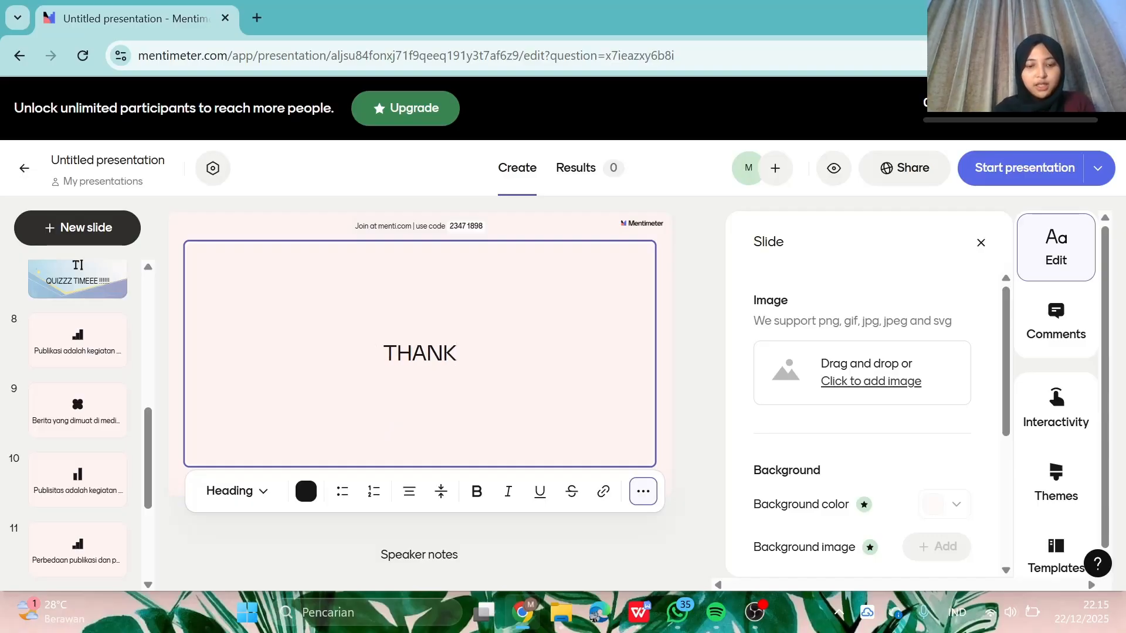
pyautogui.write('YOUUU !!!!!')
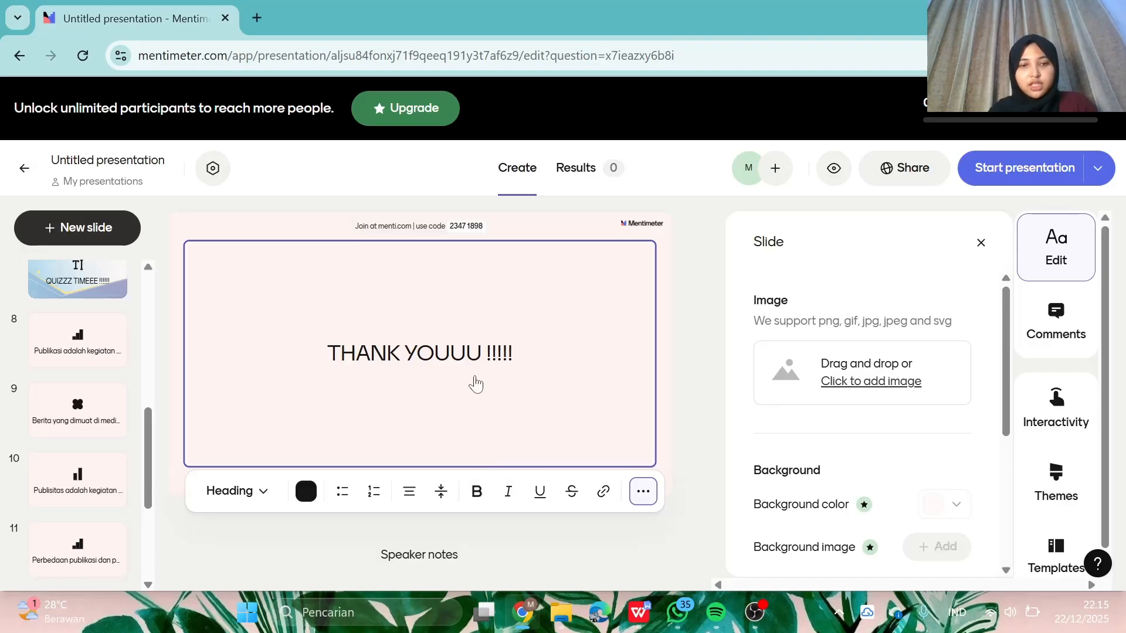
# - Make the 'THANK YOUUU !!!!!' heading bold in the Display text style
pyautogui.tripleClick(483, 355)
pyautogui.hotkey('ctrl', 'b')
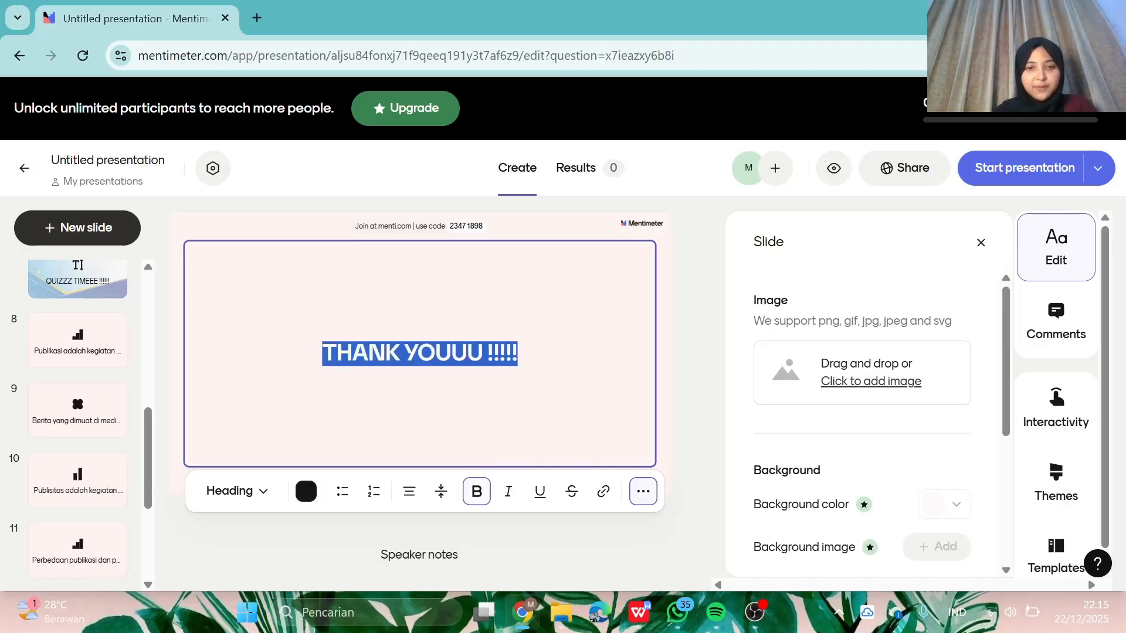
pyautogui.click(235, 491)
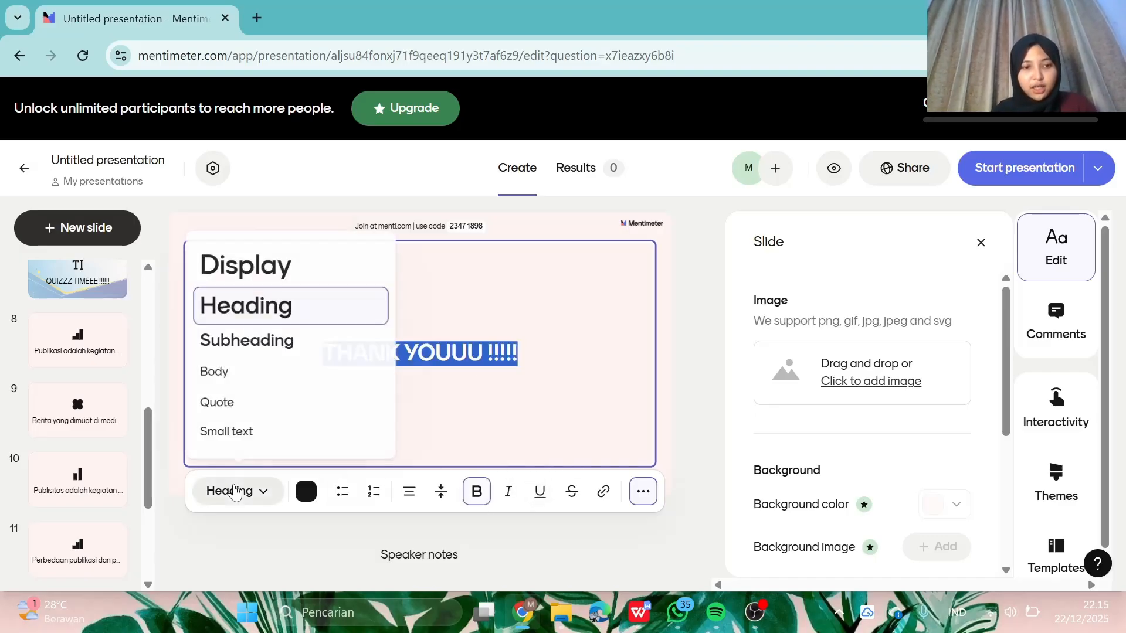
pyautogui.click(286, 270)
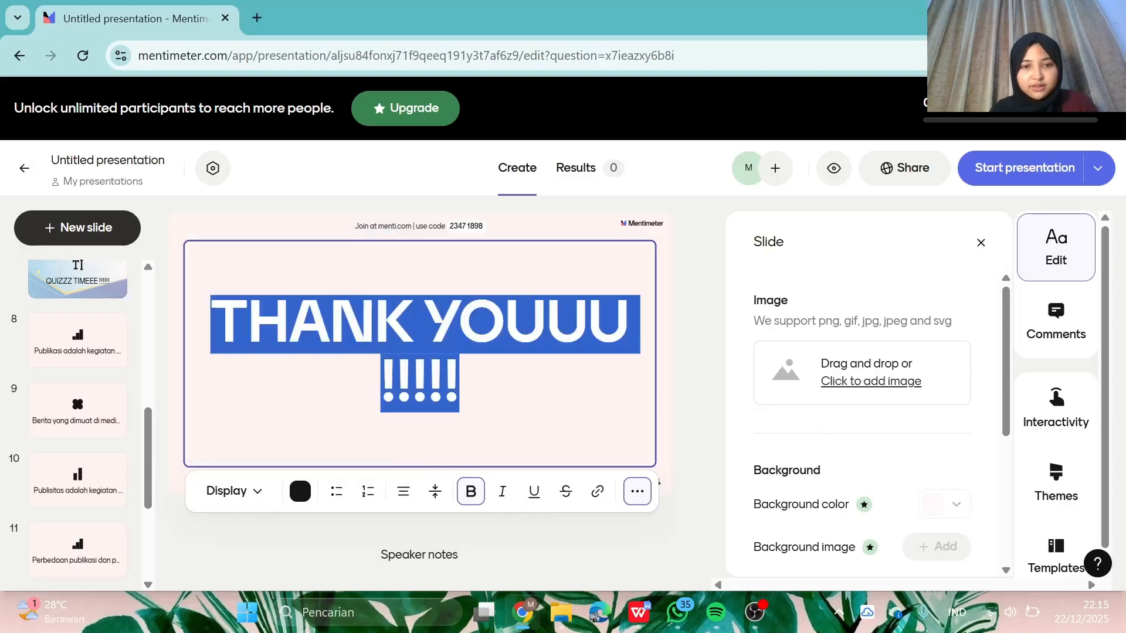
pyautogui.scroll(-4, 862, 422)
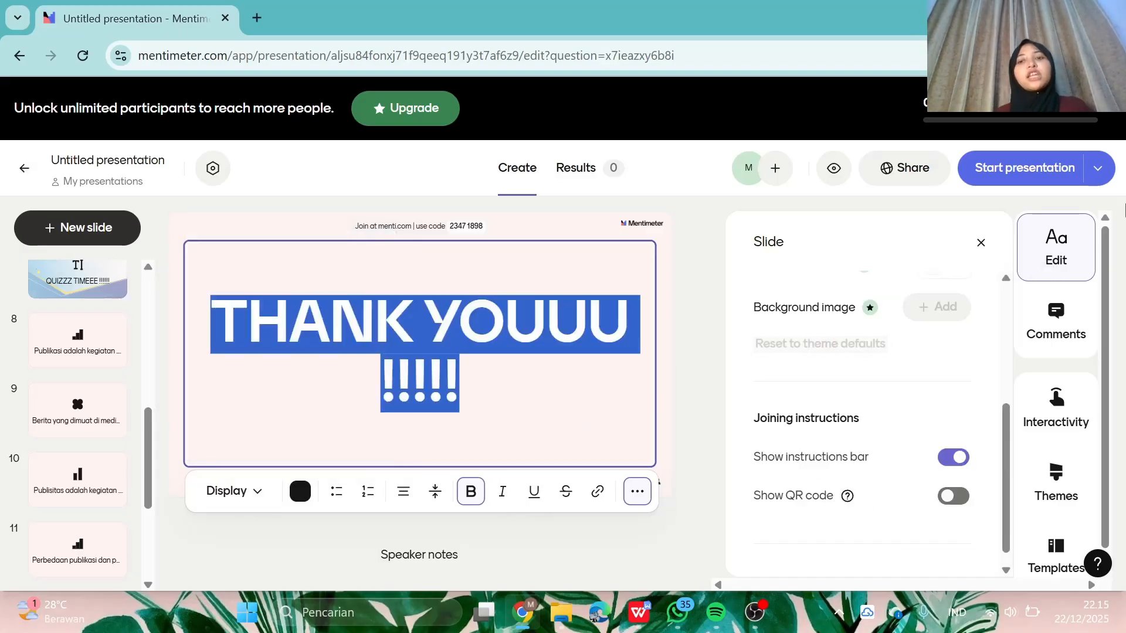
# - Check the Start presentation options, then present the deck live from the PUBLISITAS title slide
pyautogui.click(1105, 173)
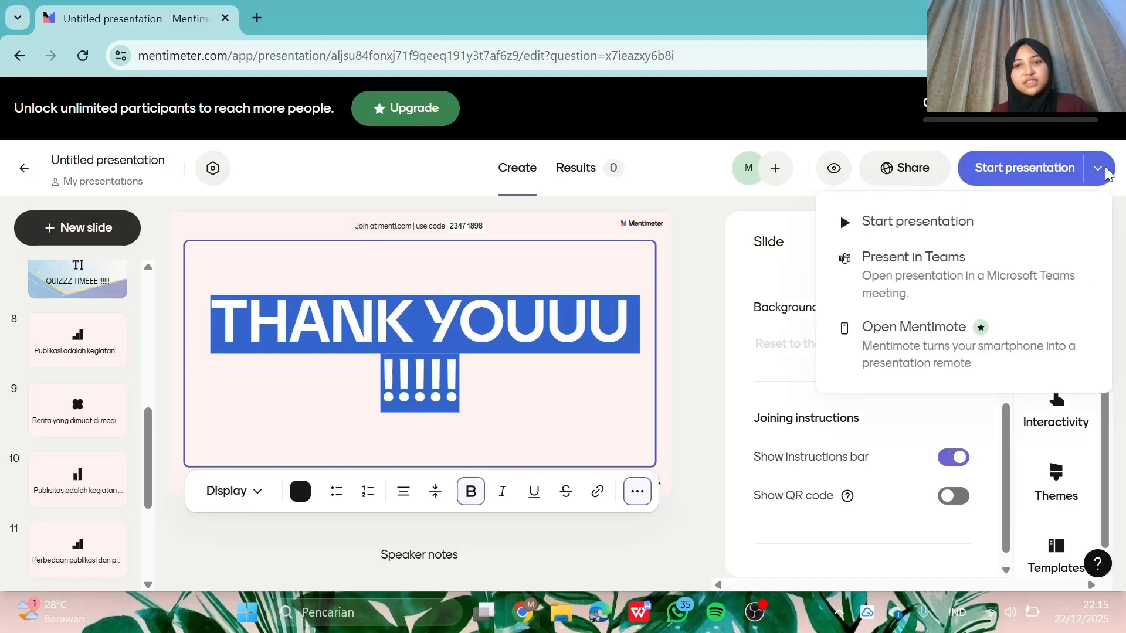
pyautogui.click(1106, 173)
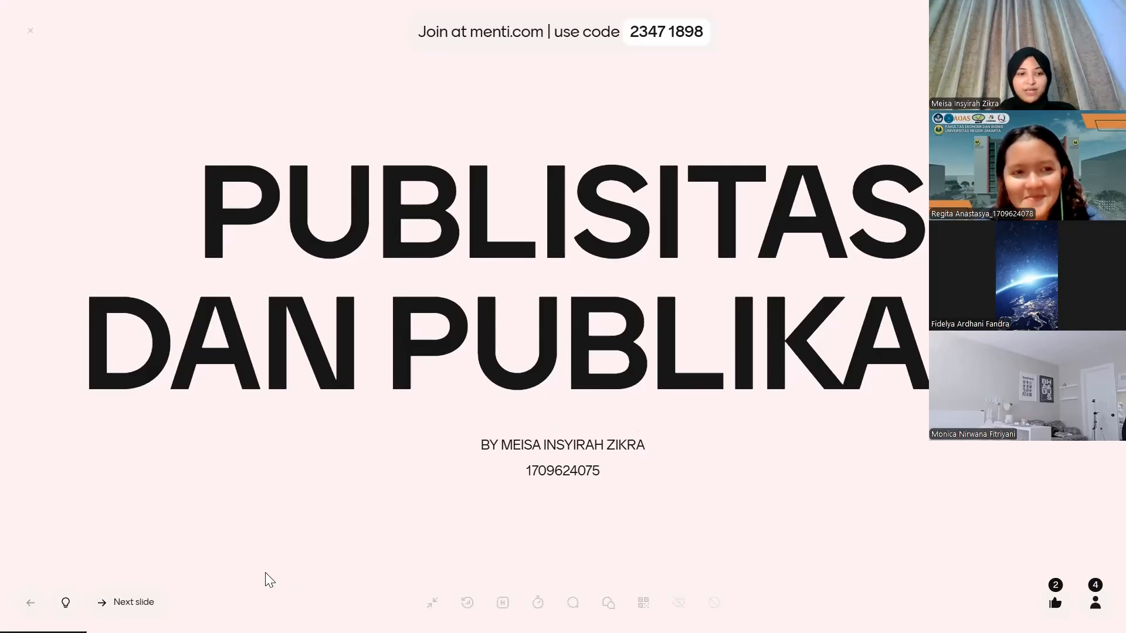
# - Advance the live presentation through the Publikasi definition to the Public Relations 'Ciri-ciri' slide
pyautogui.click(143, 602)
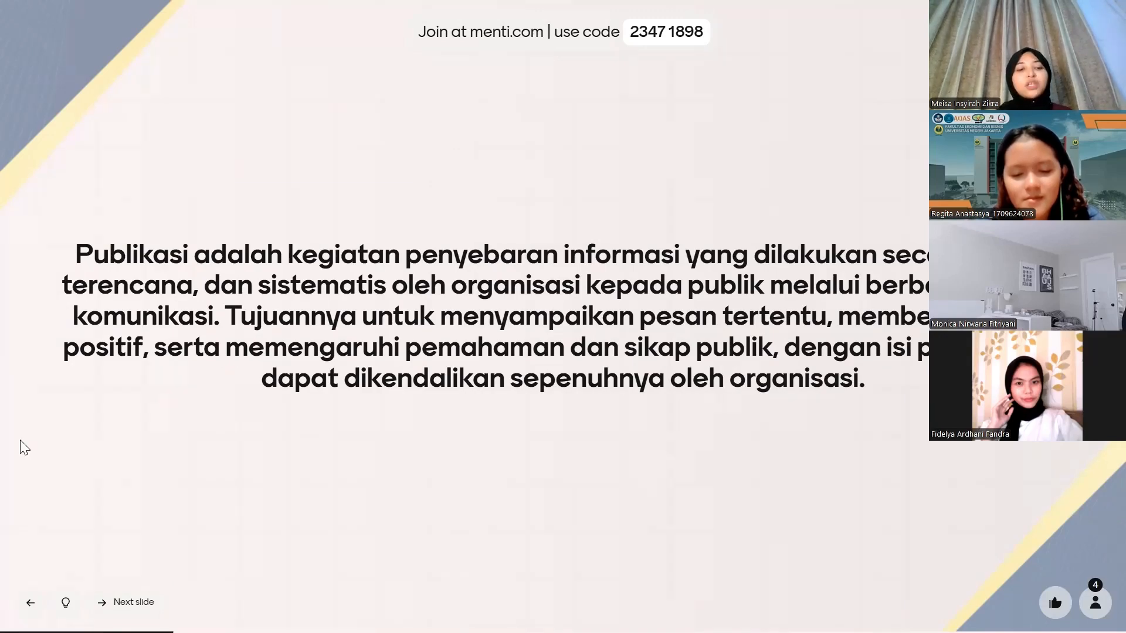
pyautogui.click(129, 602)
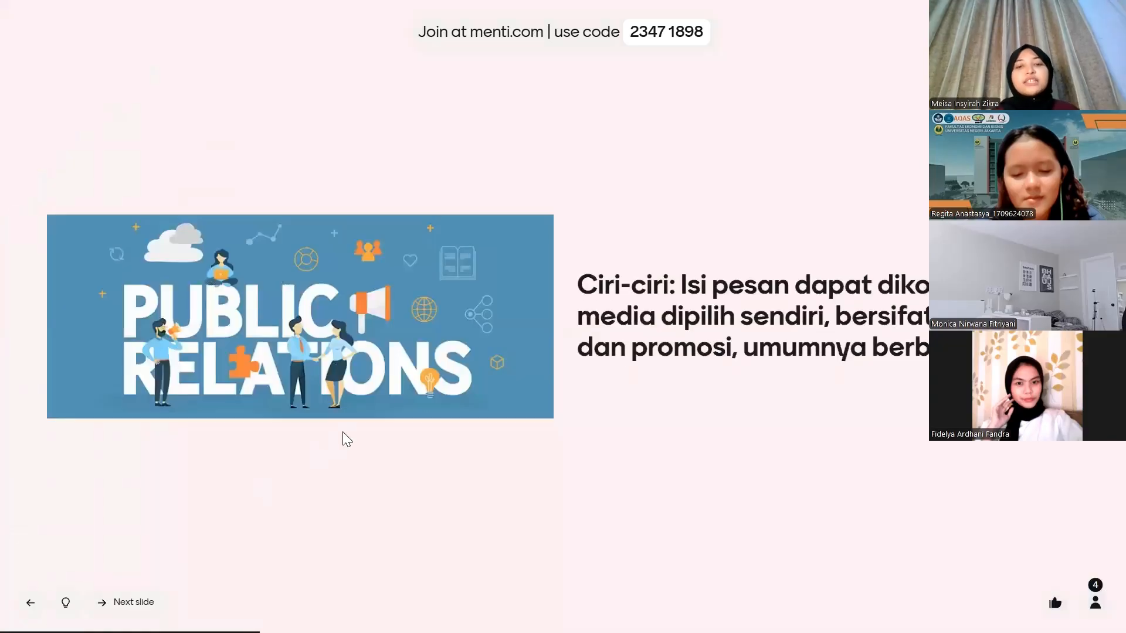